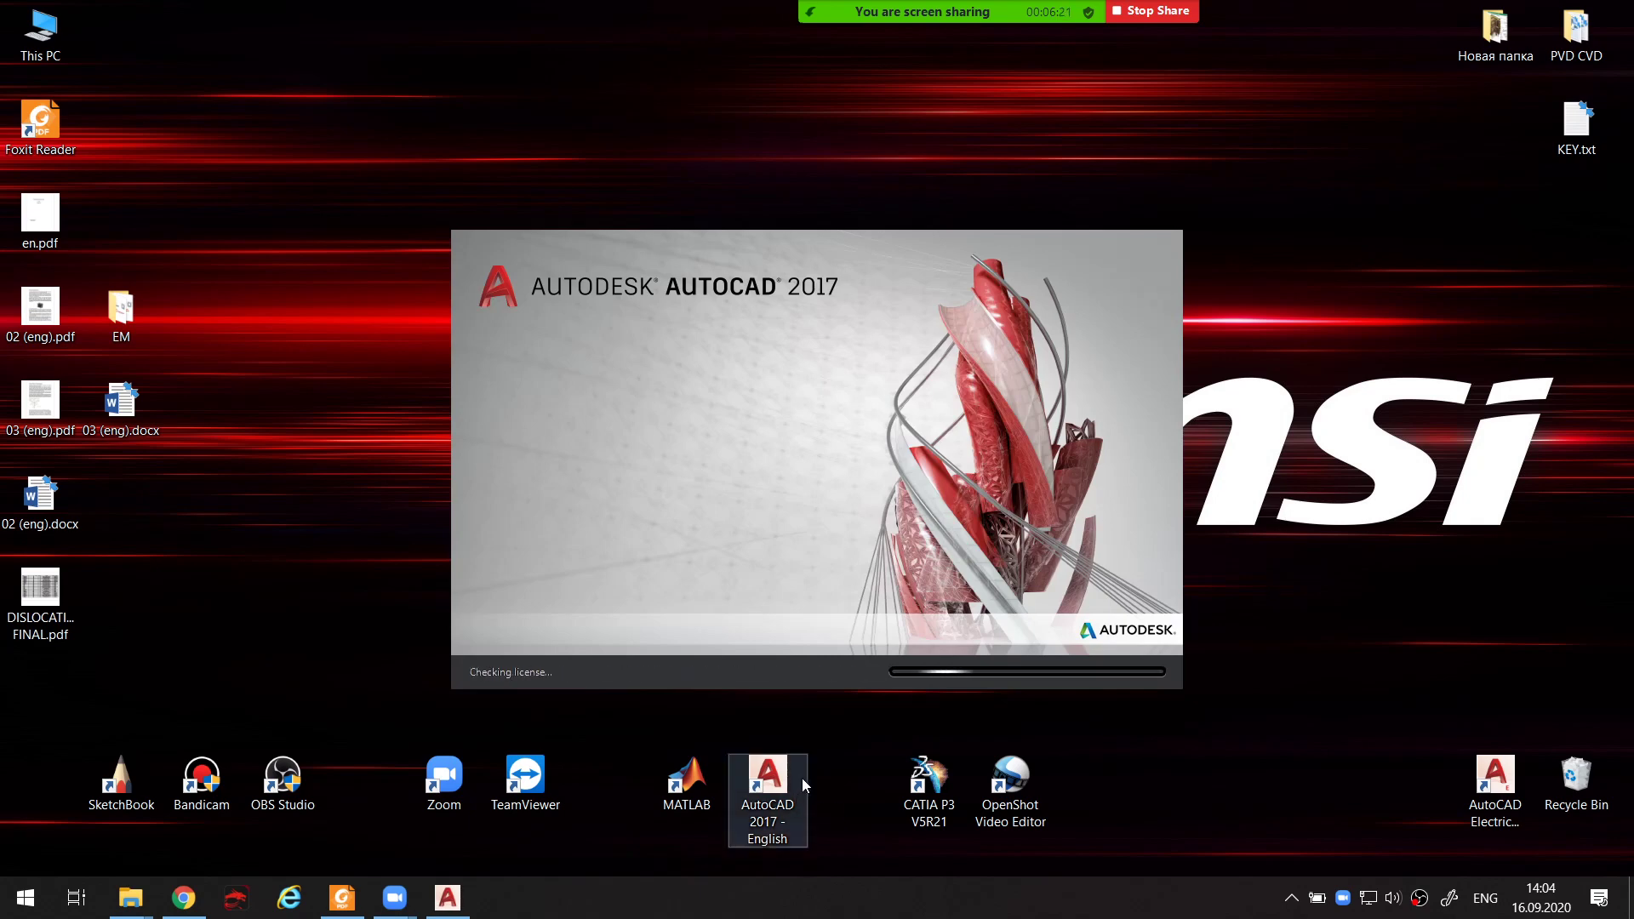
# Launch AutoCAD 2017 from its desktop shortcut and let the Start page load
pyautogui.moveTo(783, 743)
pyautogui.mouseDown()
pyautogui.moveTo(722, 802)
pyautogui.moveTo(778, 733)
pyautogui.mouseUp()
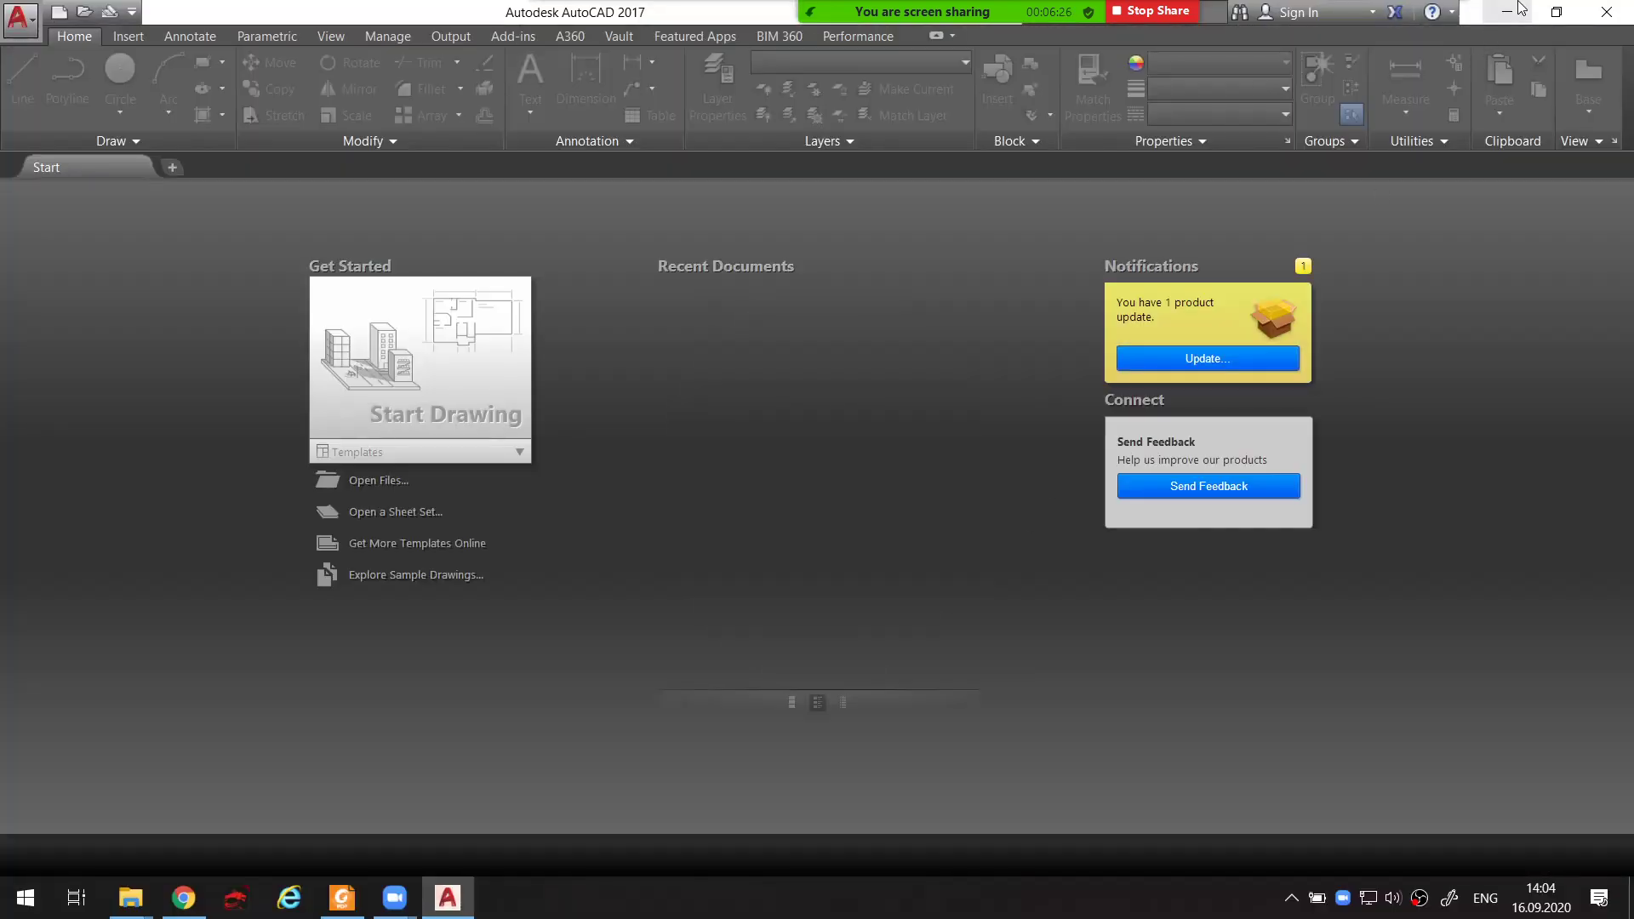
pyautogui.click(1507, 12)
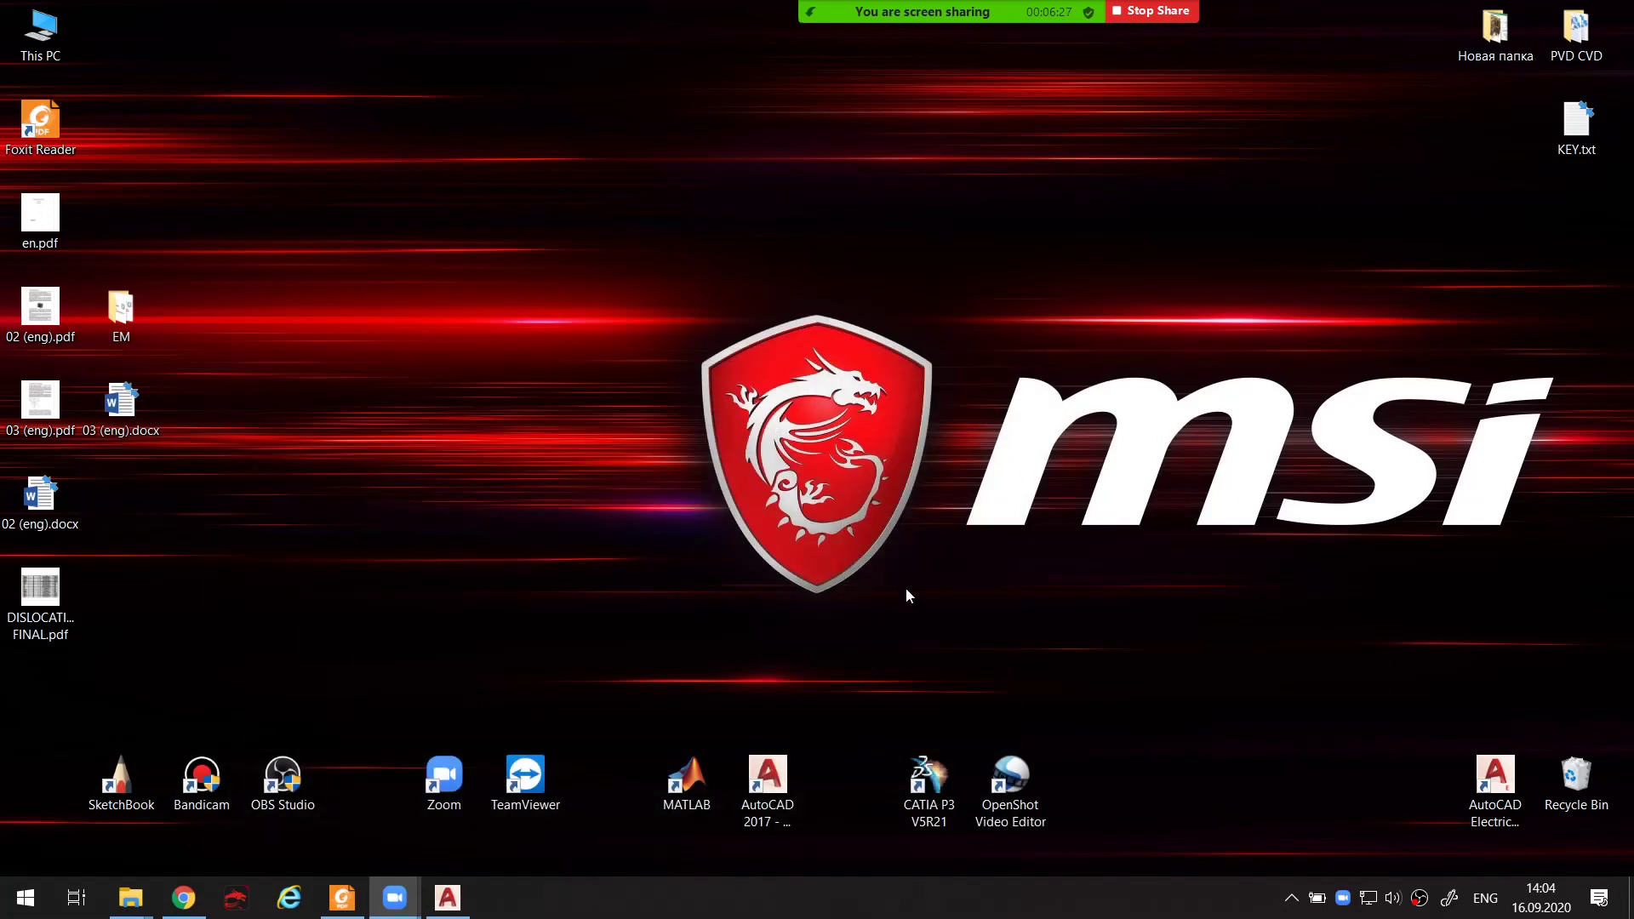
pyautogui.moveTo(787, 739); pyautogui.dragTo(799, 737)
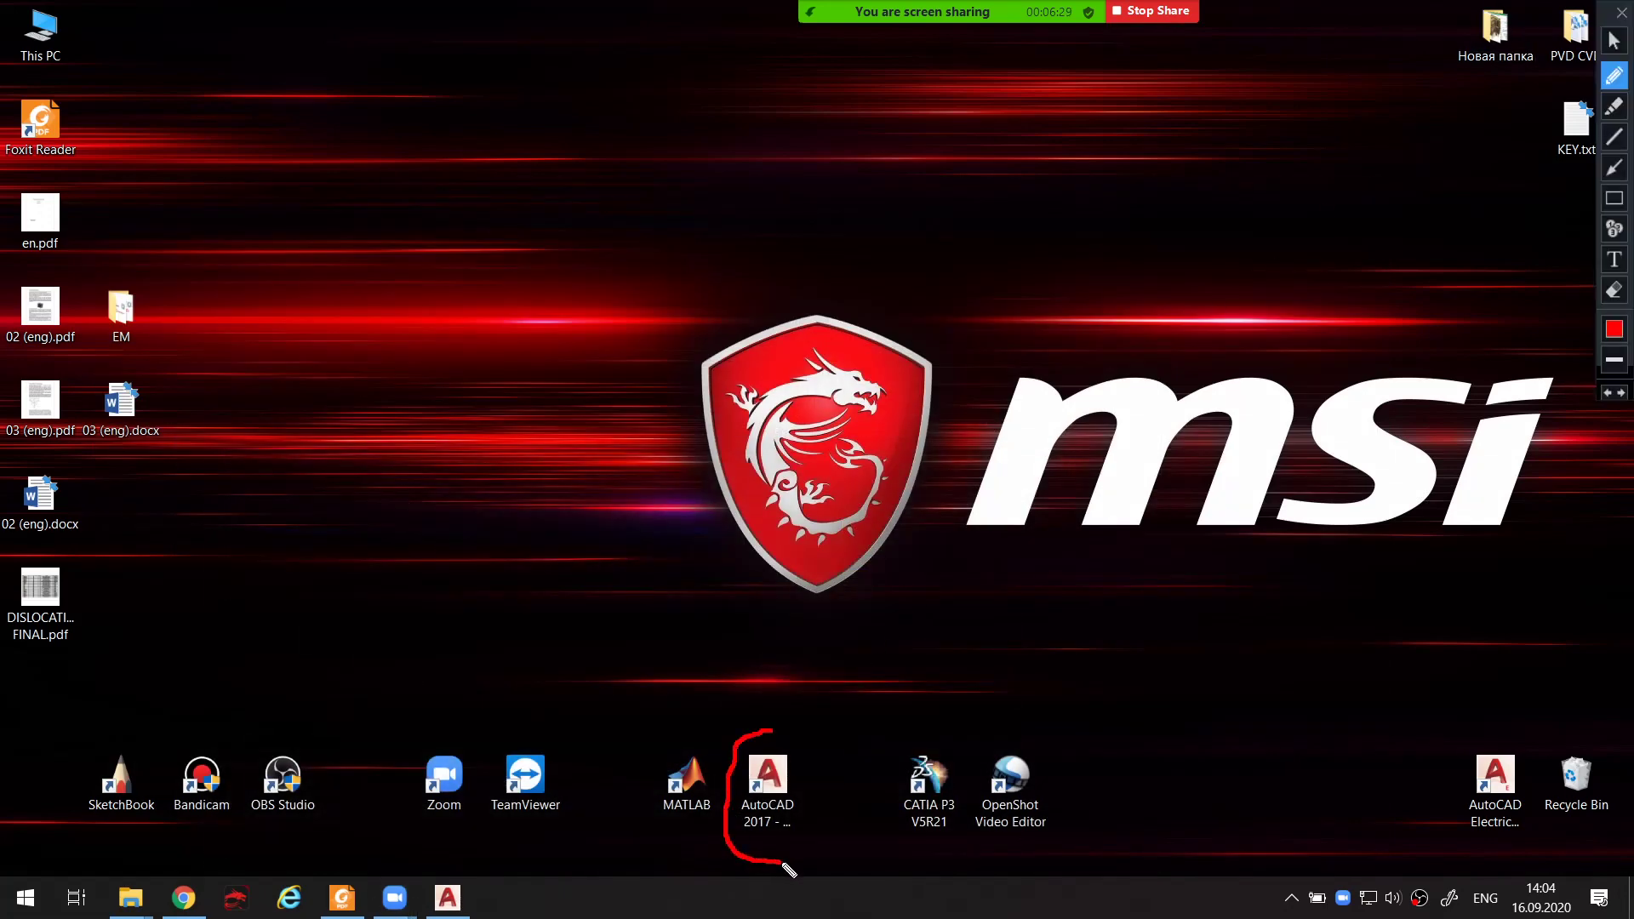
pyautogui.click(767, 778)
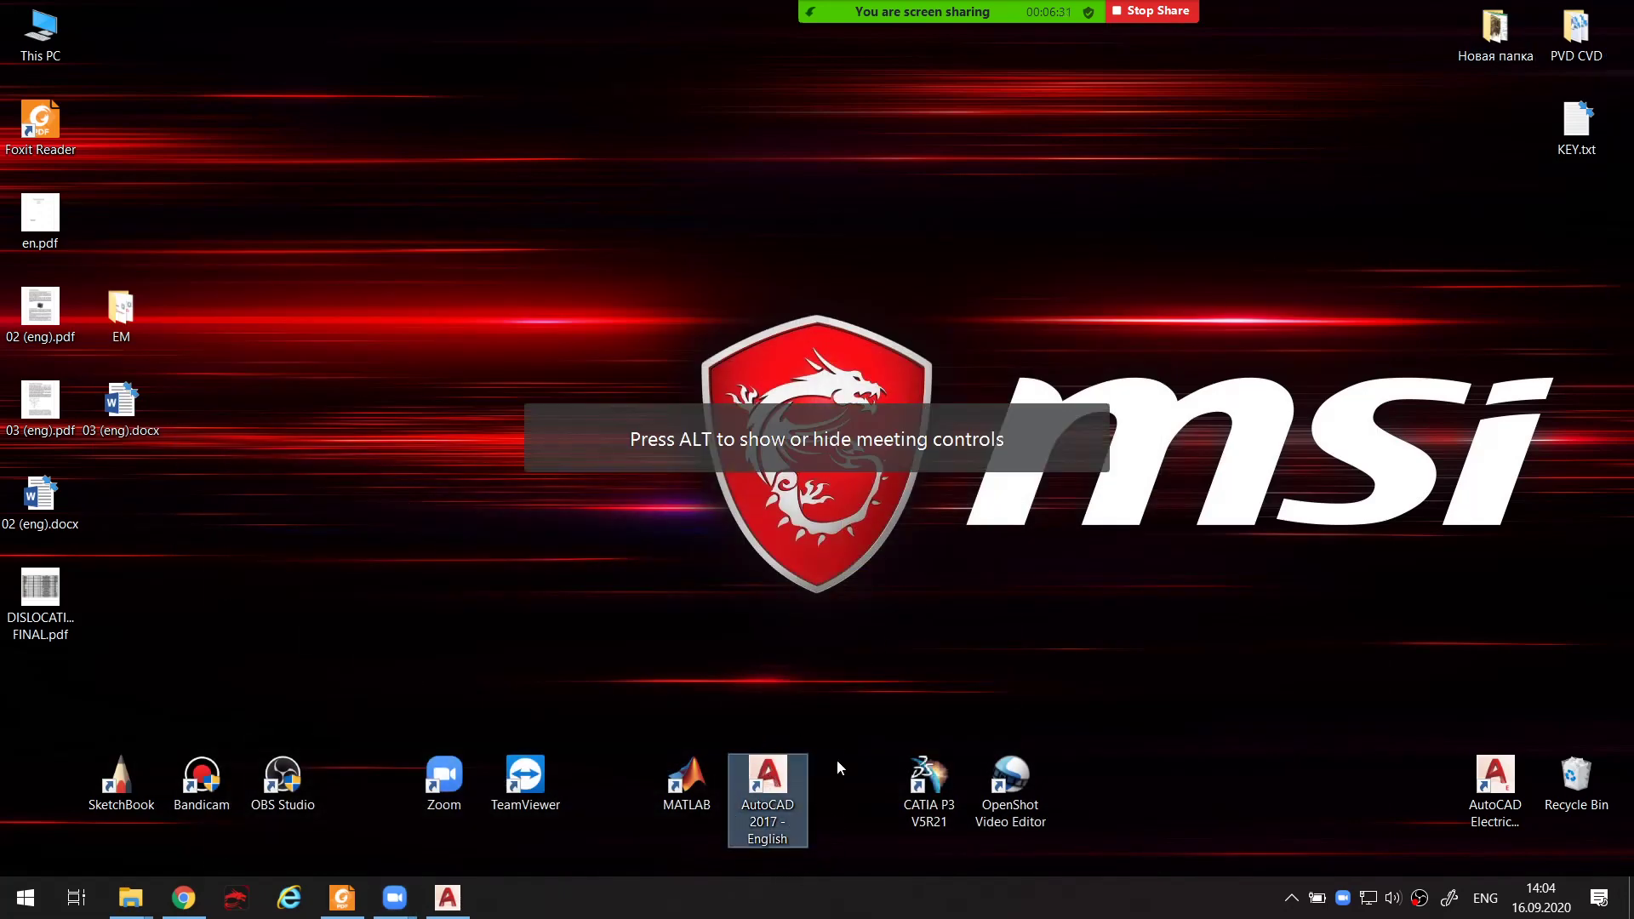
pyautogui.moveTo(766, 743); pyautogui.dragTo(800, 730)
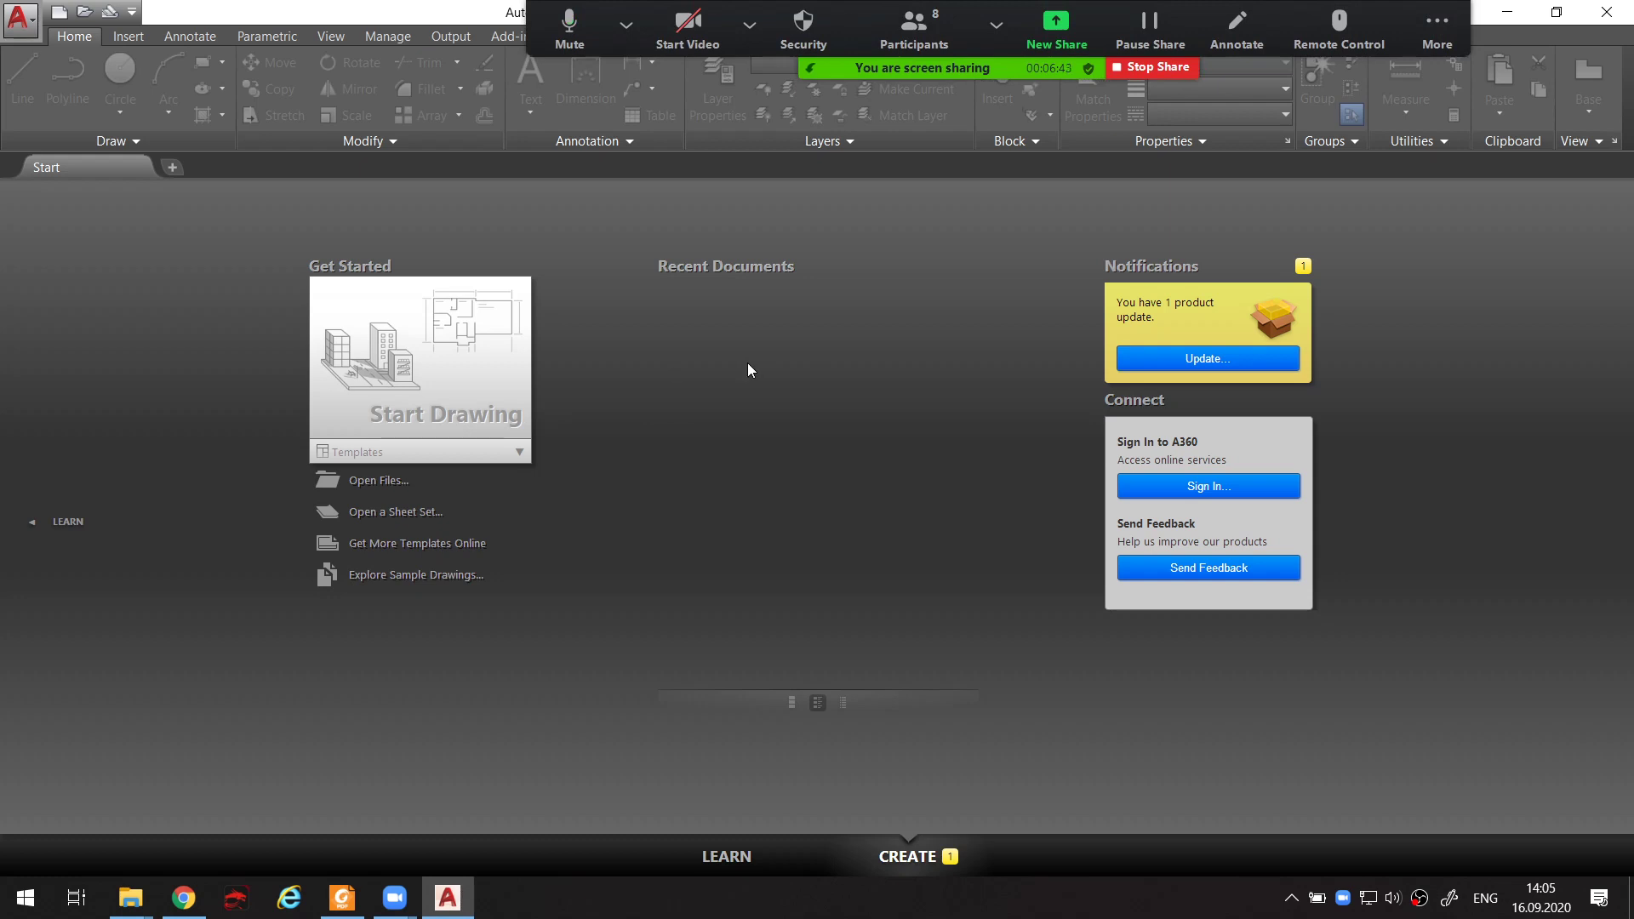
# Start a new blank drawing, Drawing1
pyautogui.click(503, 366)
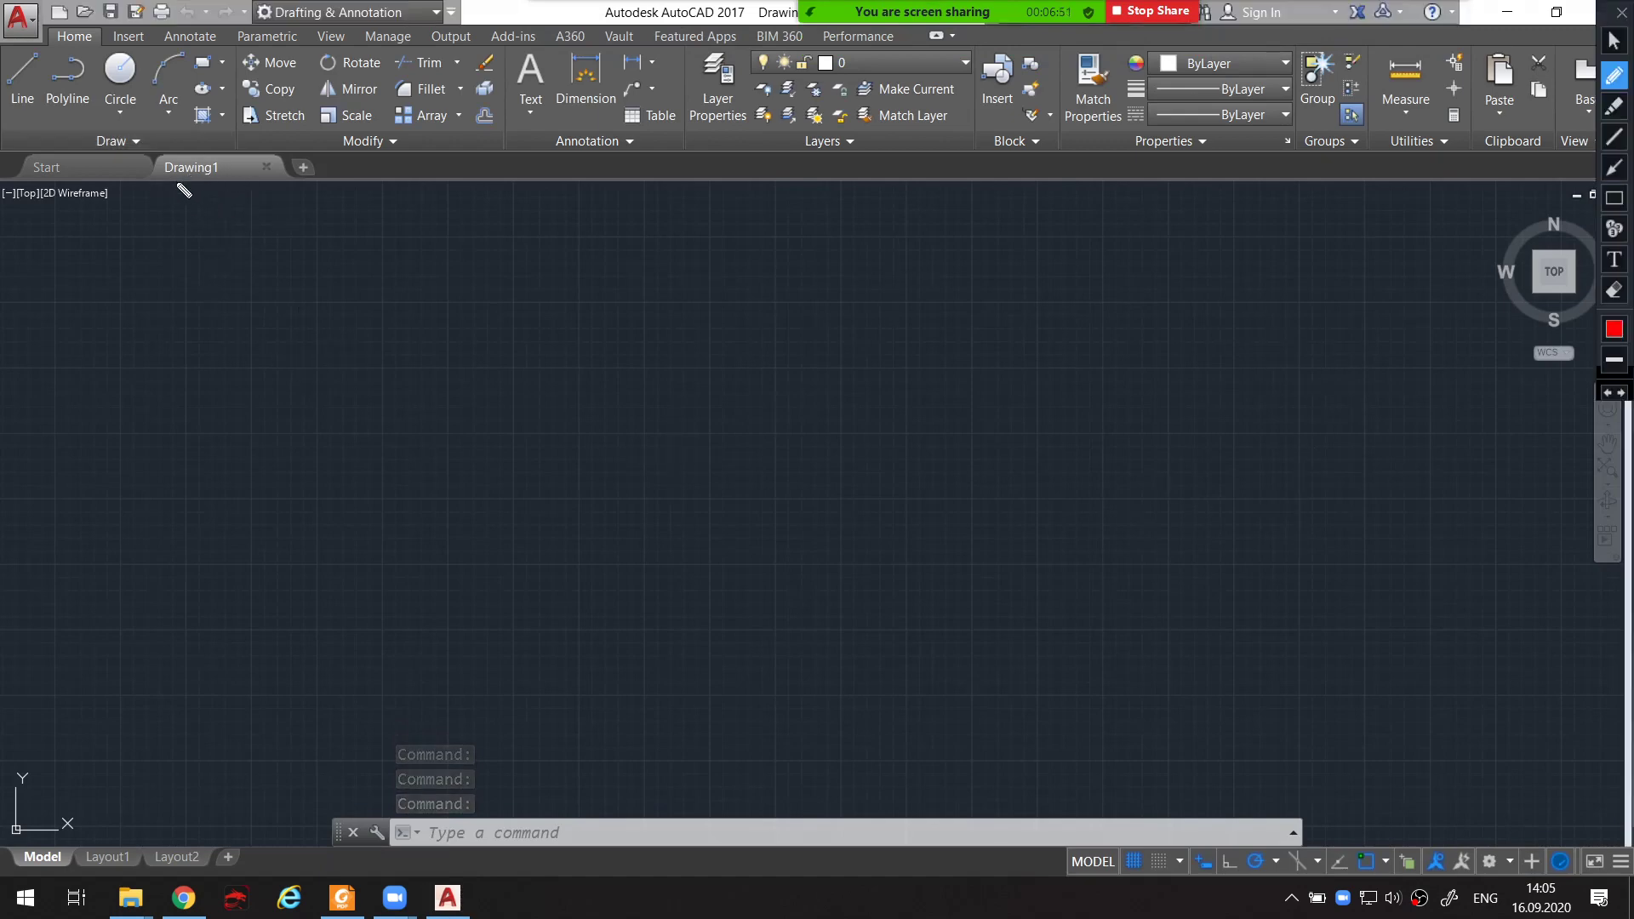
pyautogui.moveTo(166, 179); pyautogui.dragTo(217, 181)
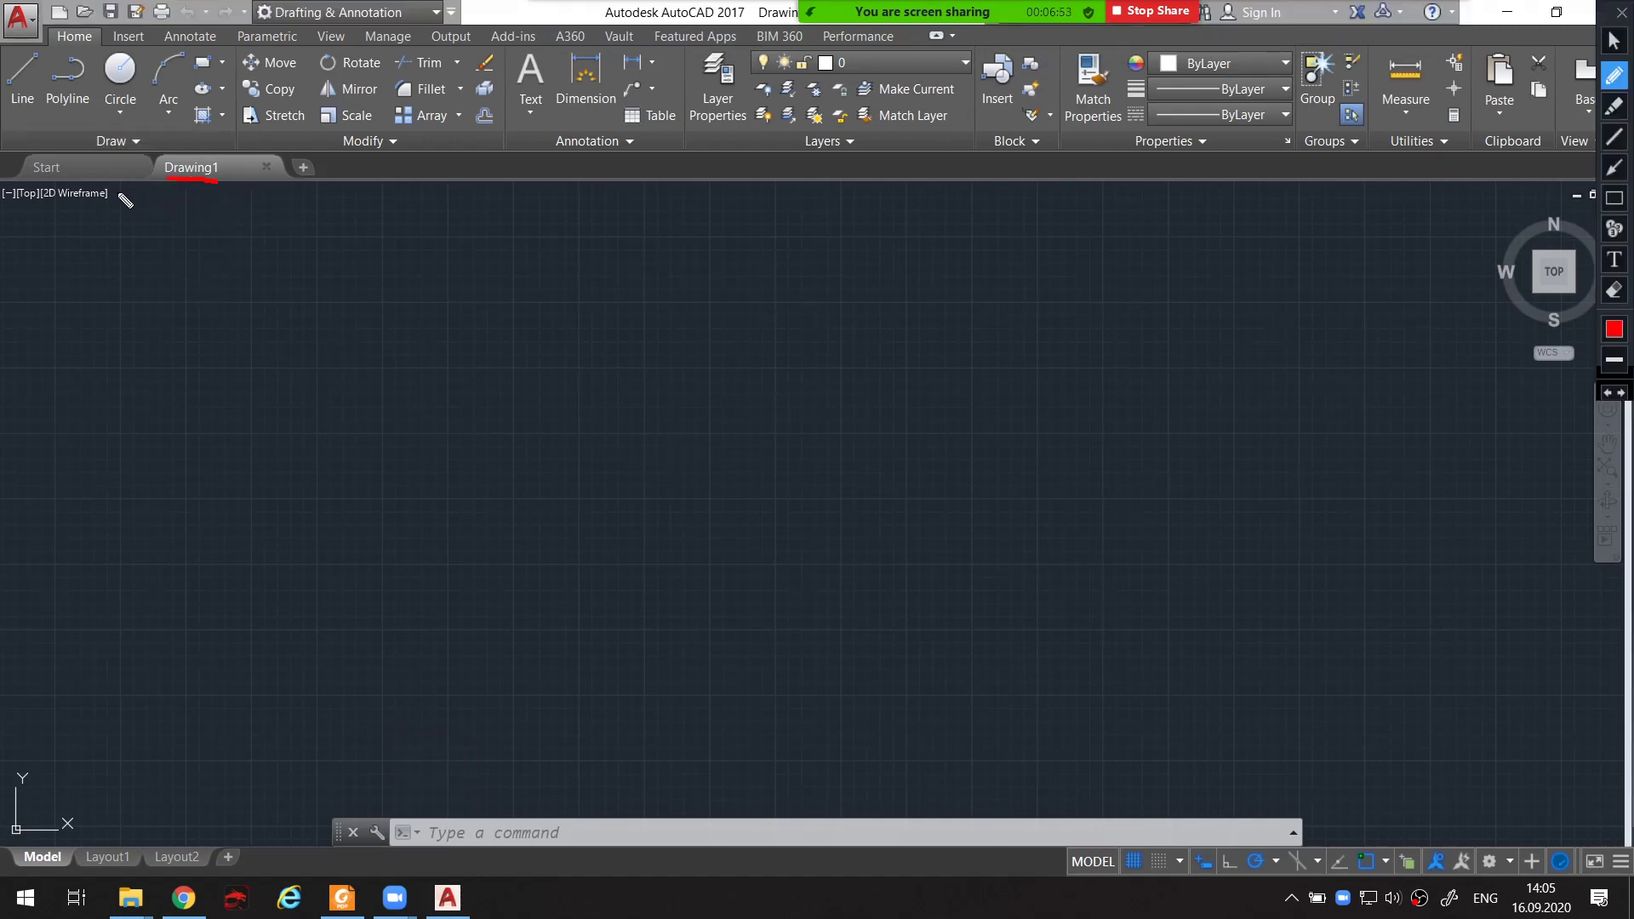
pyautogui.press('alt')
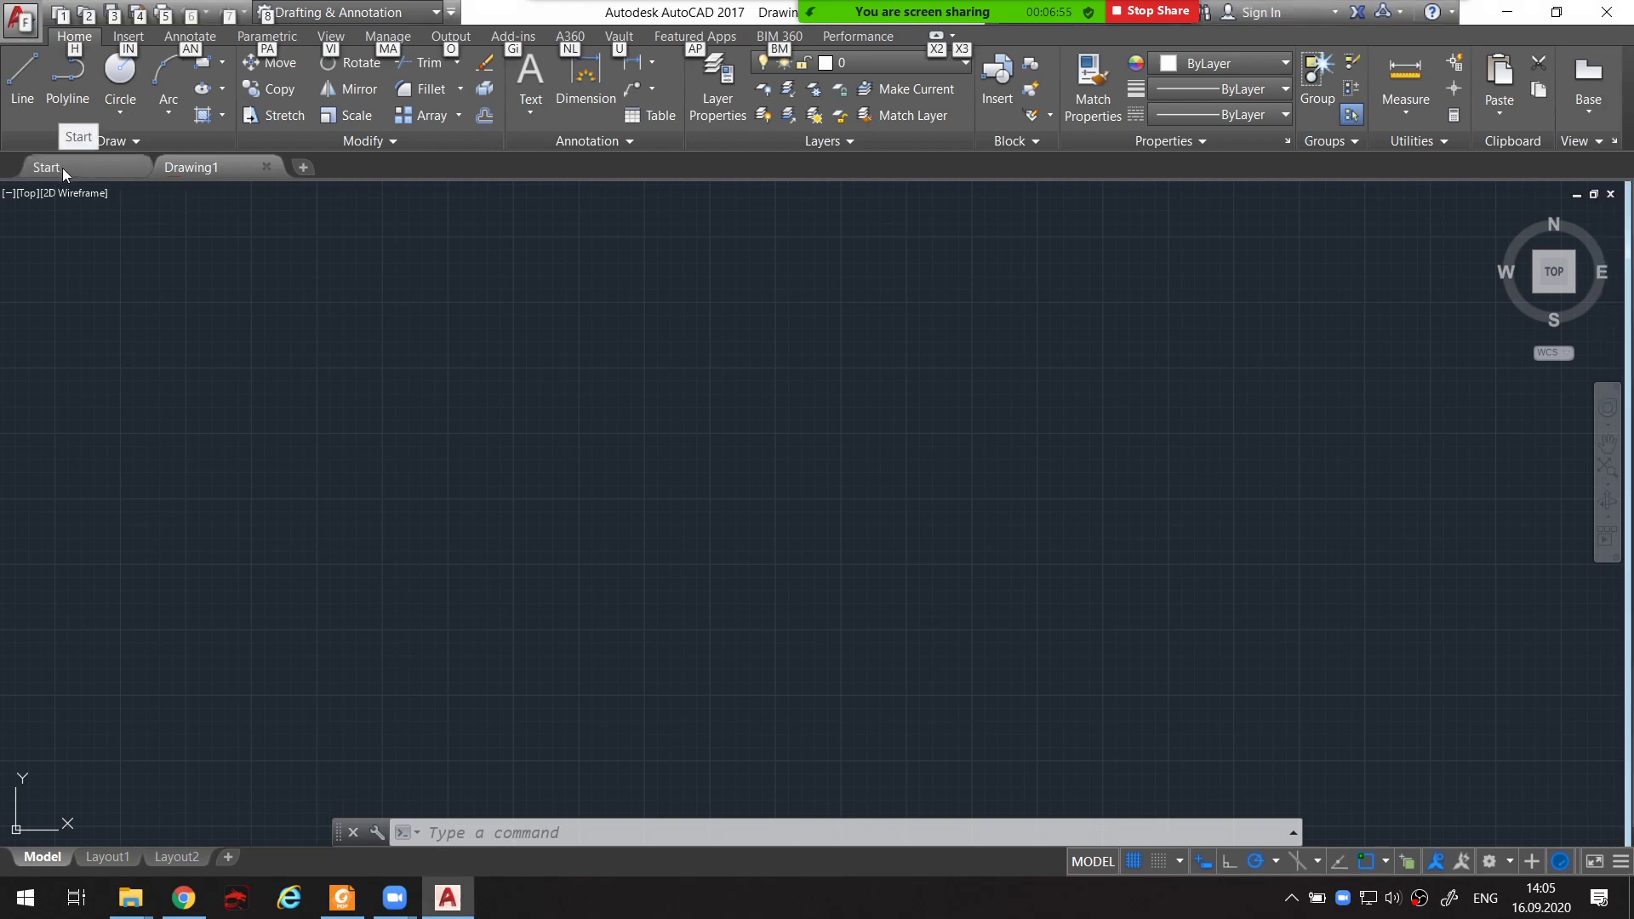
# Switch to the Start tab and back to the Drawing1 canvas
pyautogui.click(60, 167)
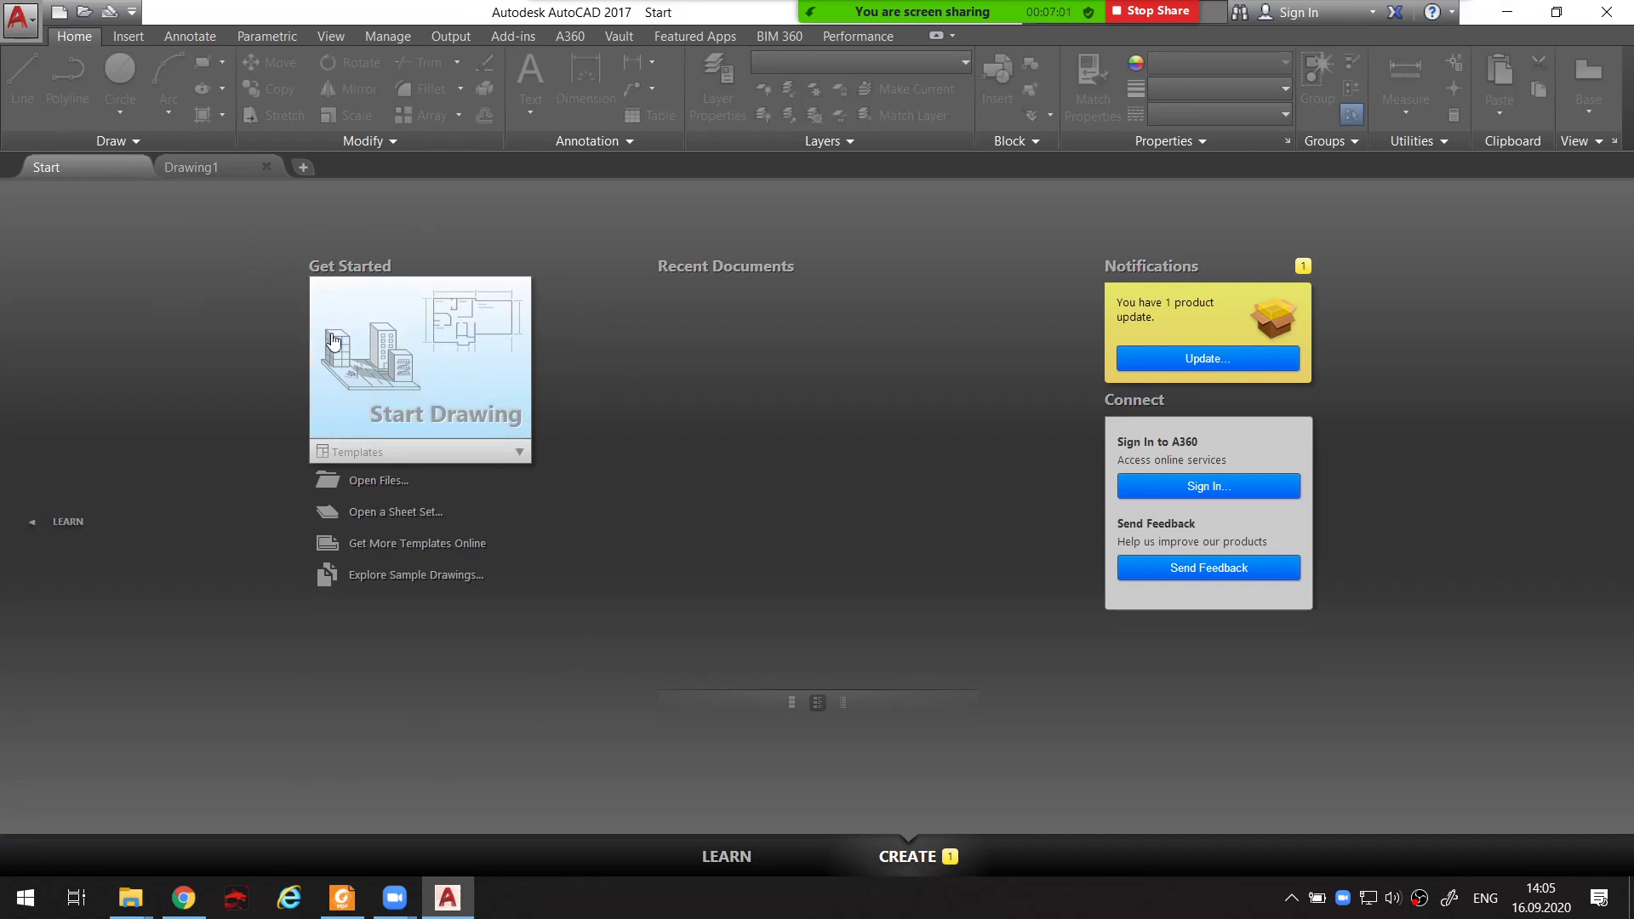
pyautogui.click(195, 170)
pyautogui.moveTo(156, 179); pyautogui.dragTo(201, 184)
pyautogui.press('alt')
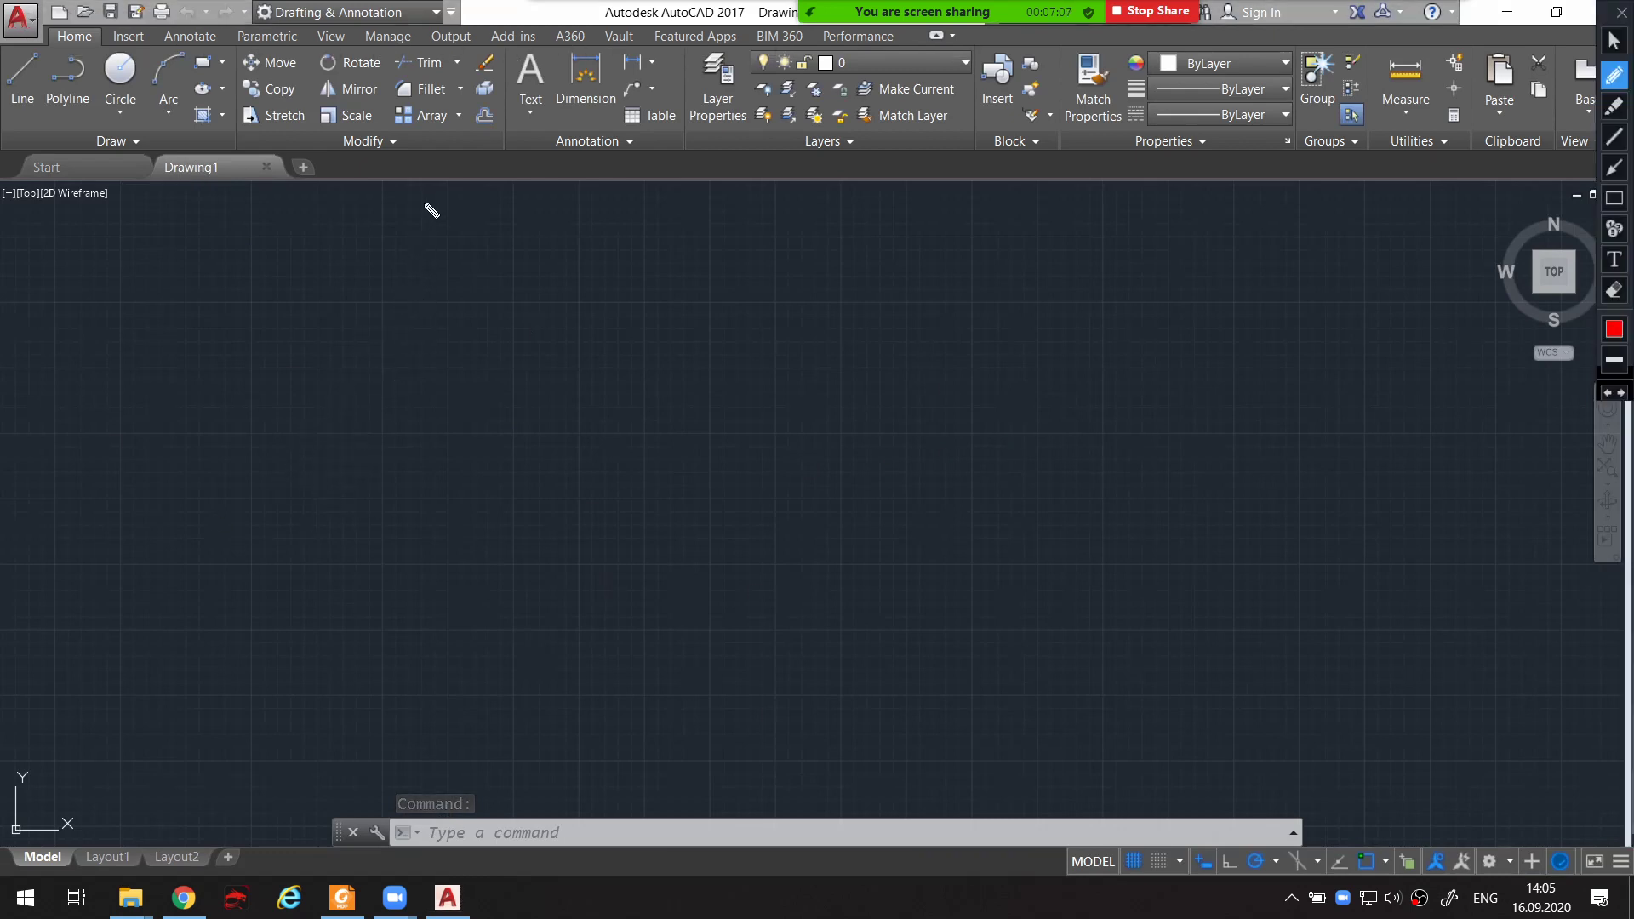
pyautogui.press('Escape')
# Uncheck Workspace in the Quick Access Toolbar customization list
pyautogui.click(452, 12)
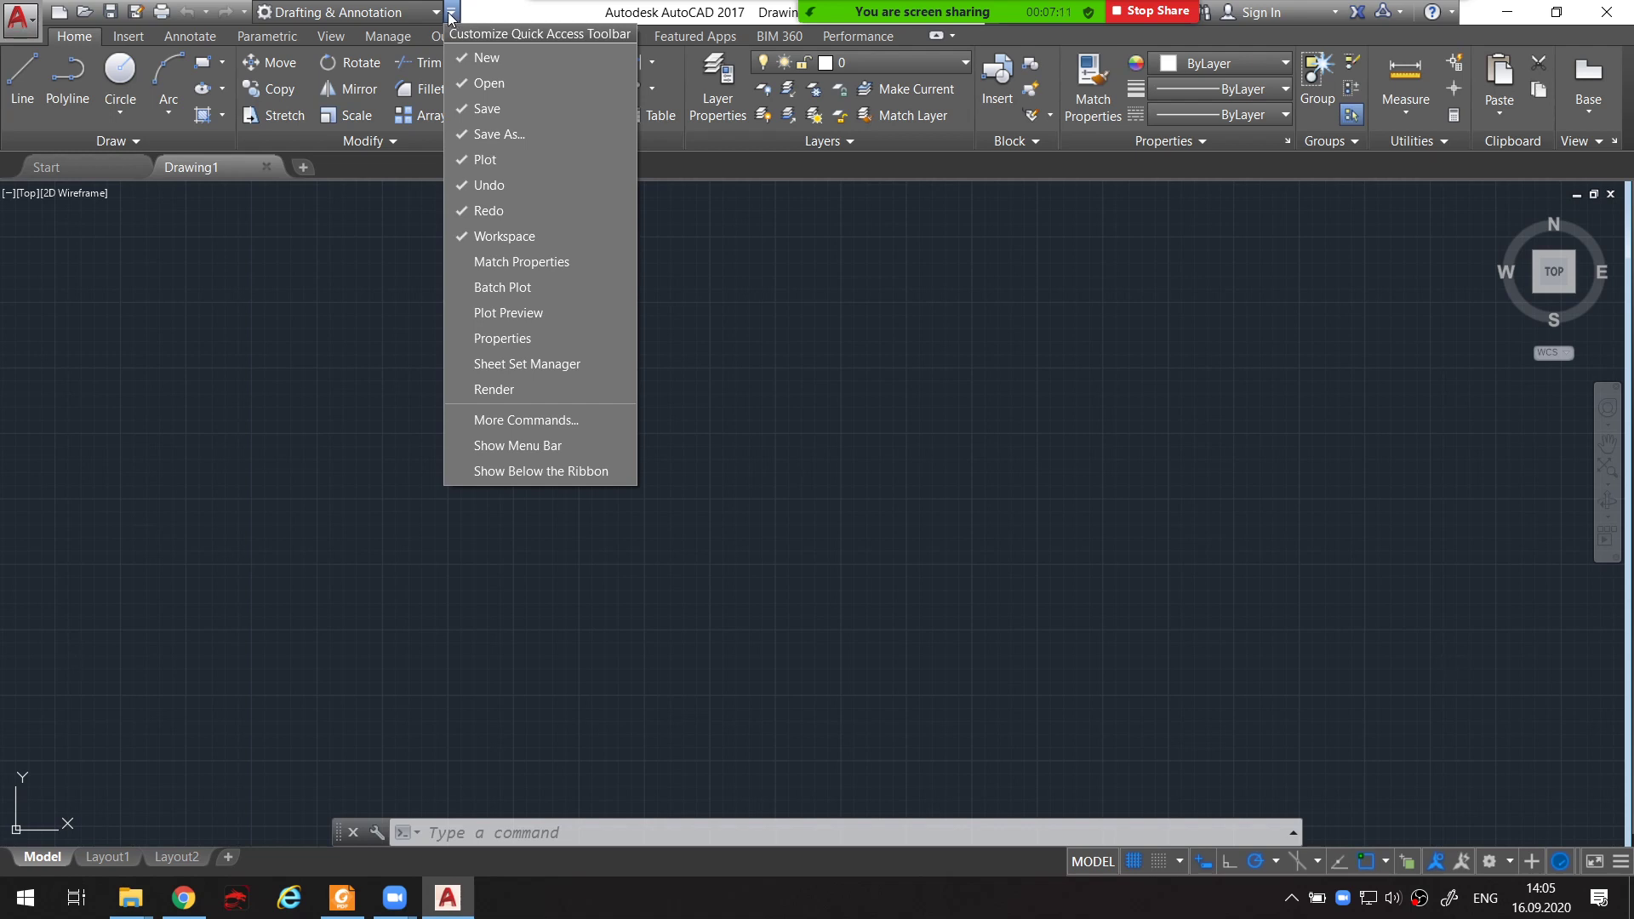
pyautogui.click(492, 237)
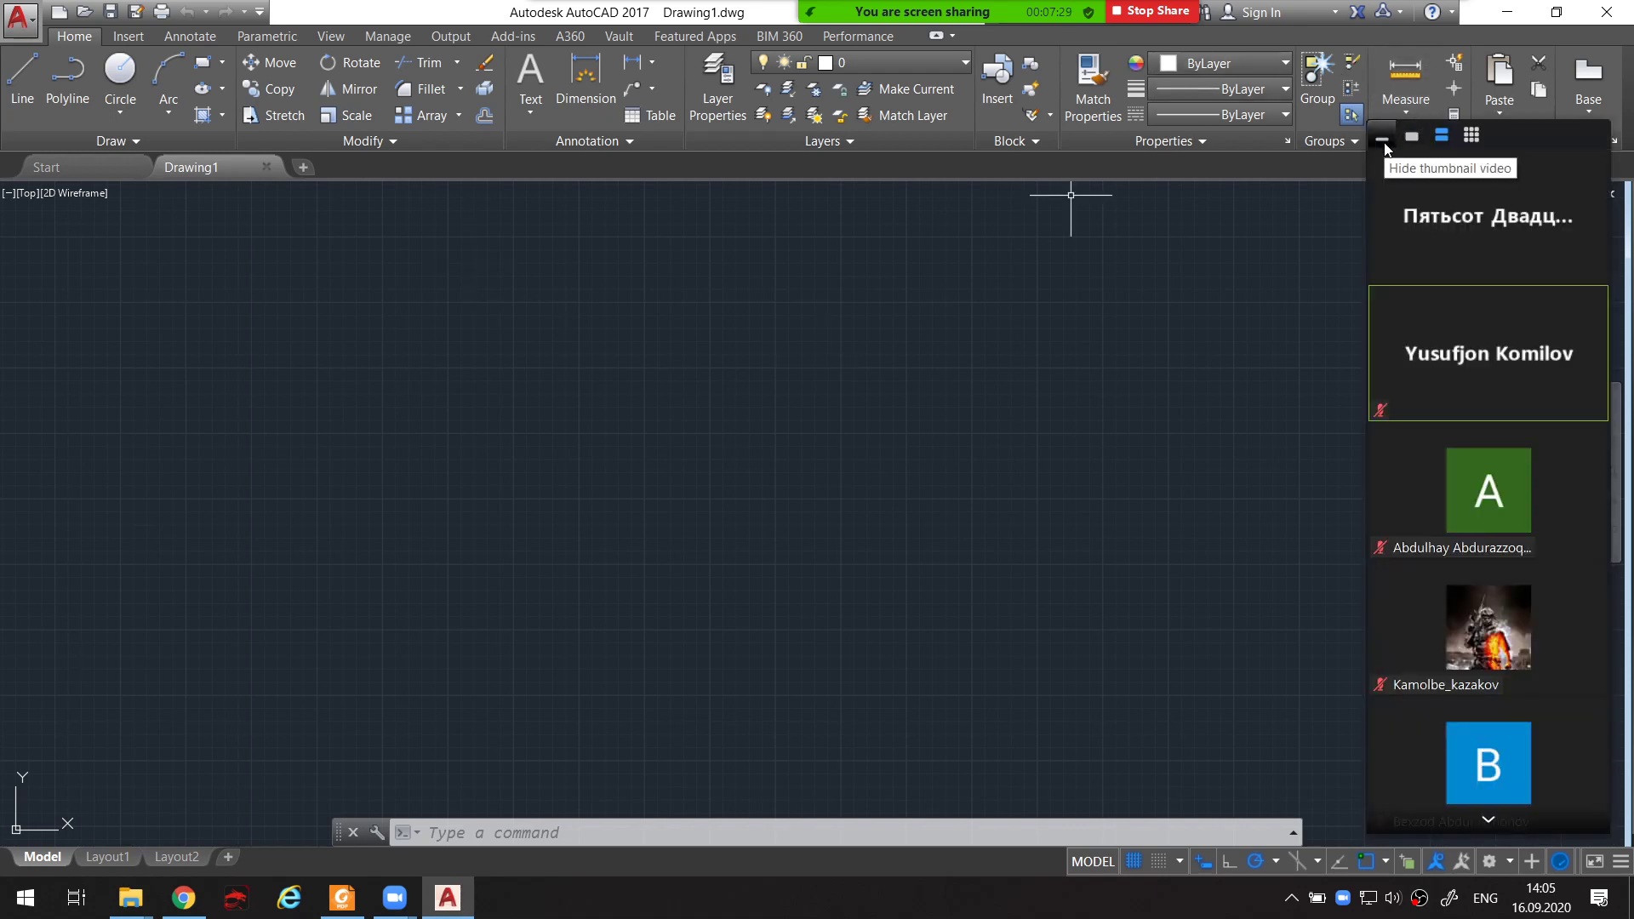
pyautogui.click(1384, 140)
pyautogui.moveTo(1519, 140)
pyautogui.mouseDown()
pyautogui.moveTo(1034, 810)
pyautogui.moveTo(912, 896)
pyautogui.mouseUp()
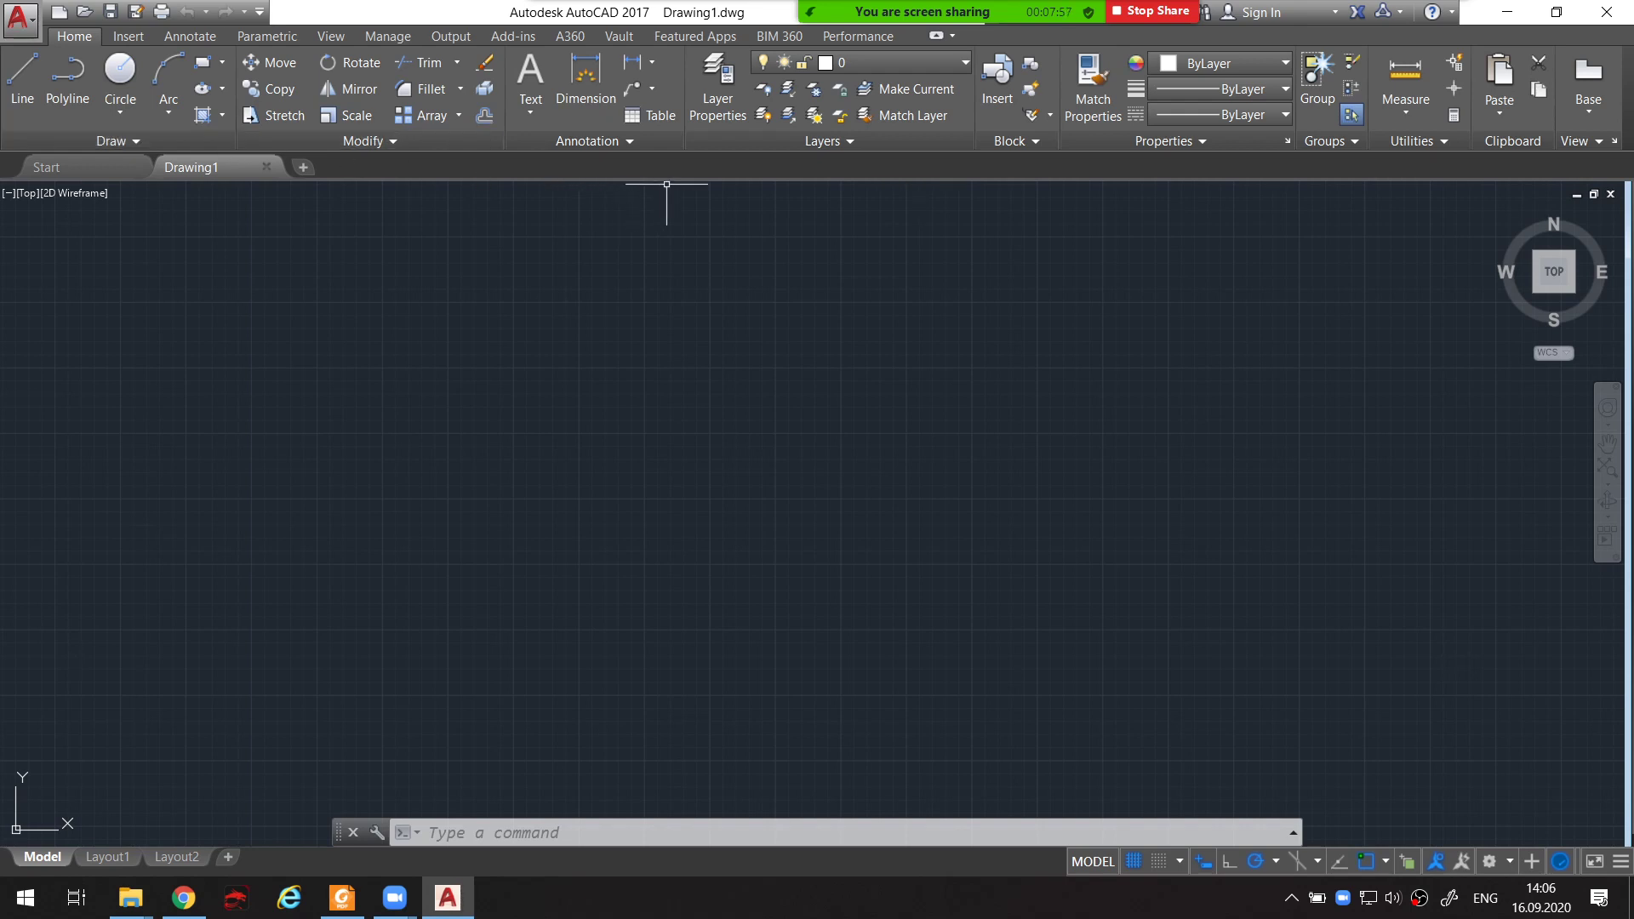
pyautogui.click(940, 37)
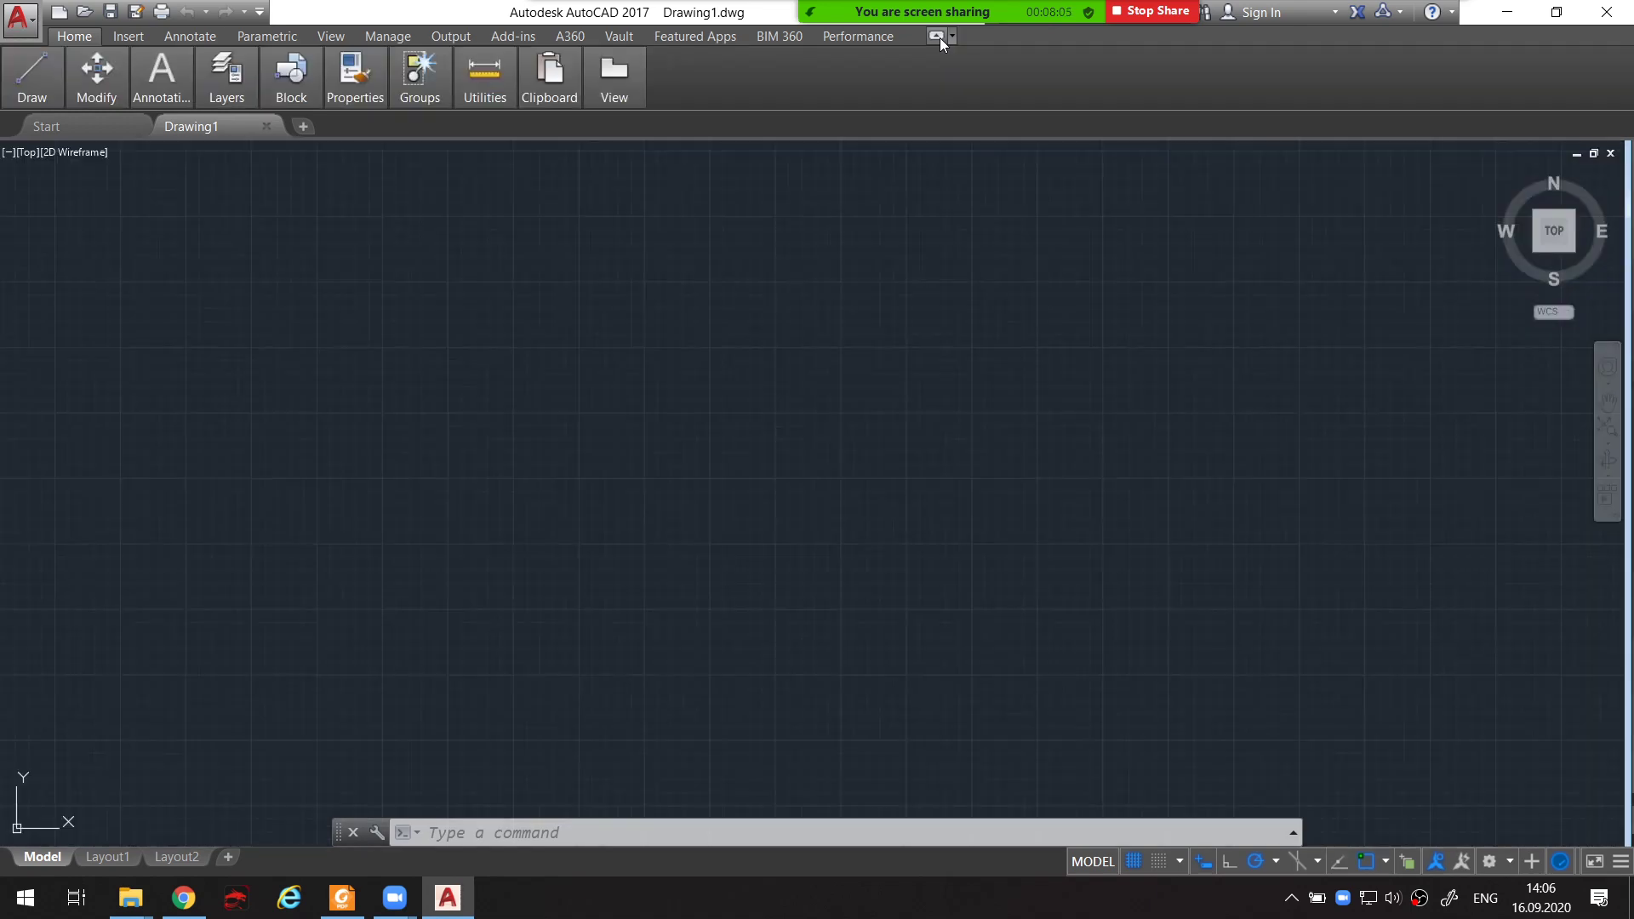
pyautogui.click(939, 38)
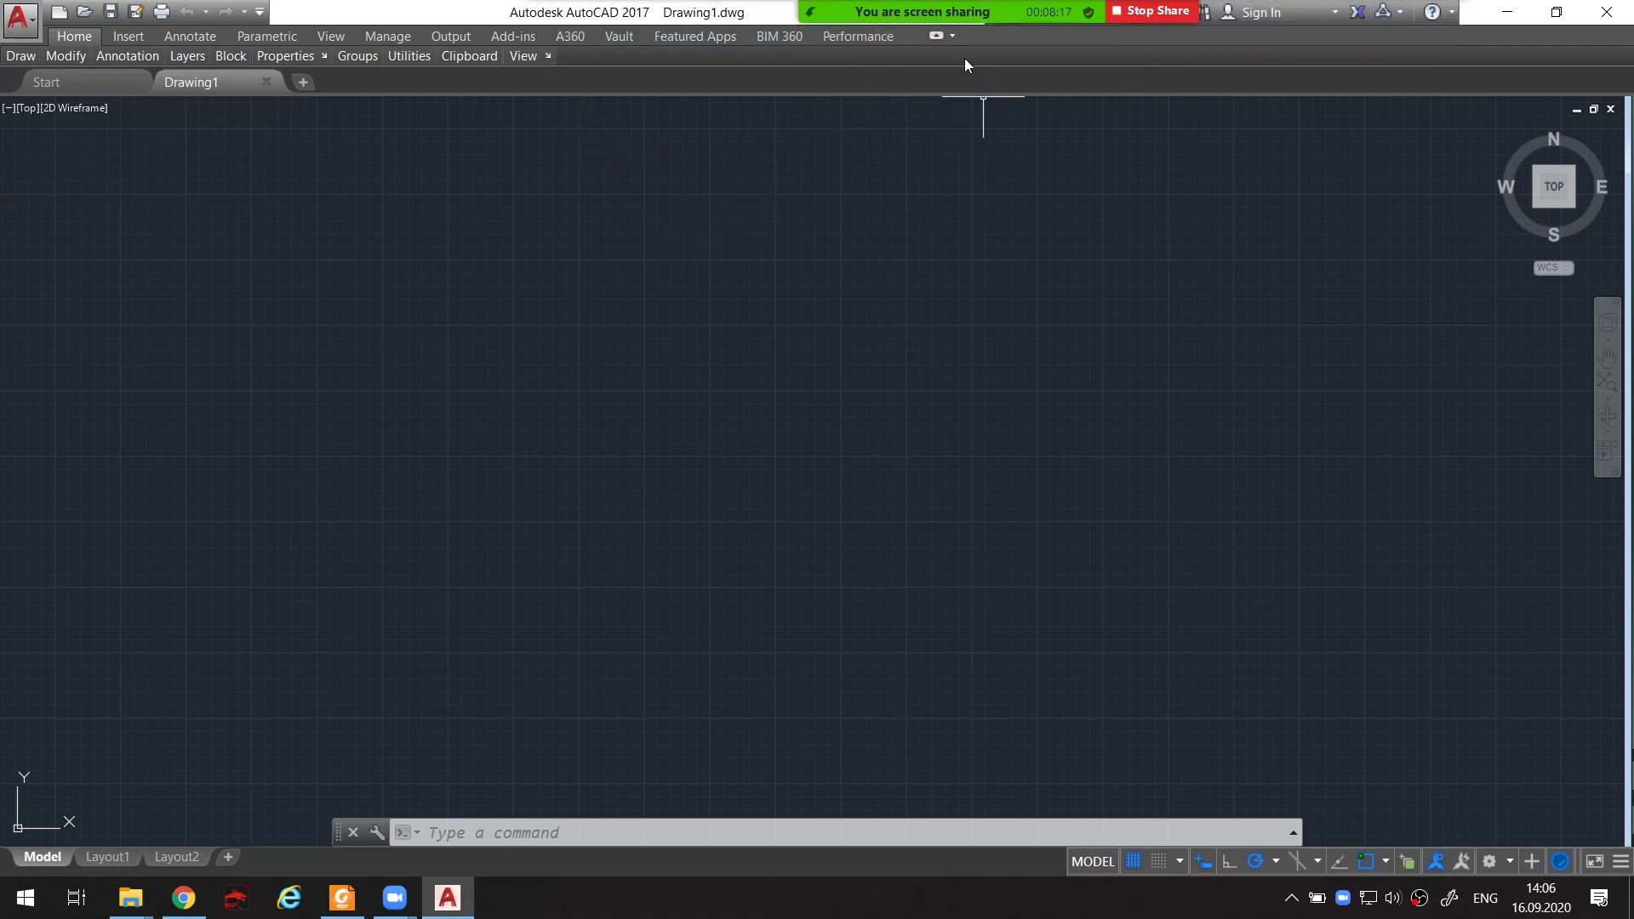
pyautogui.click(934, 42)
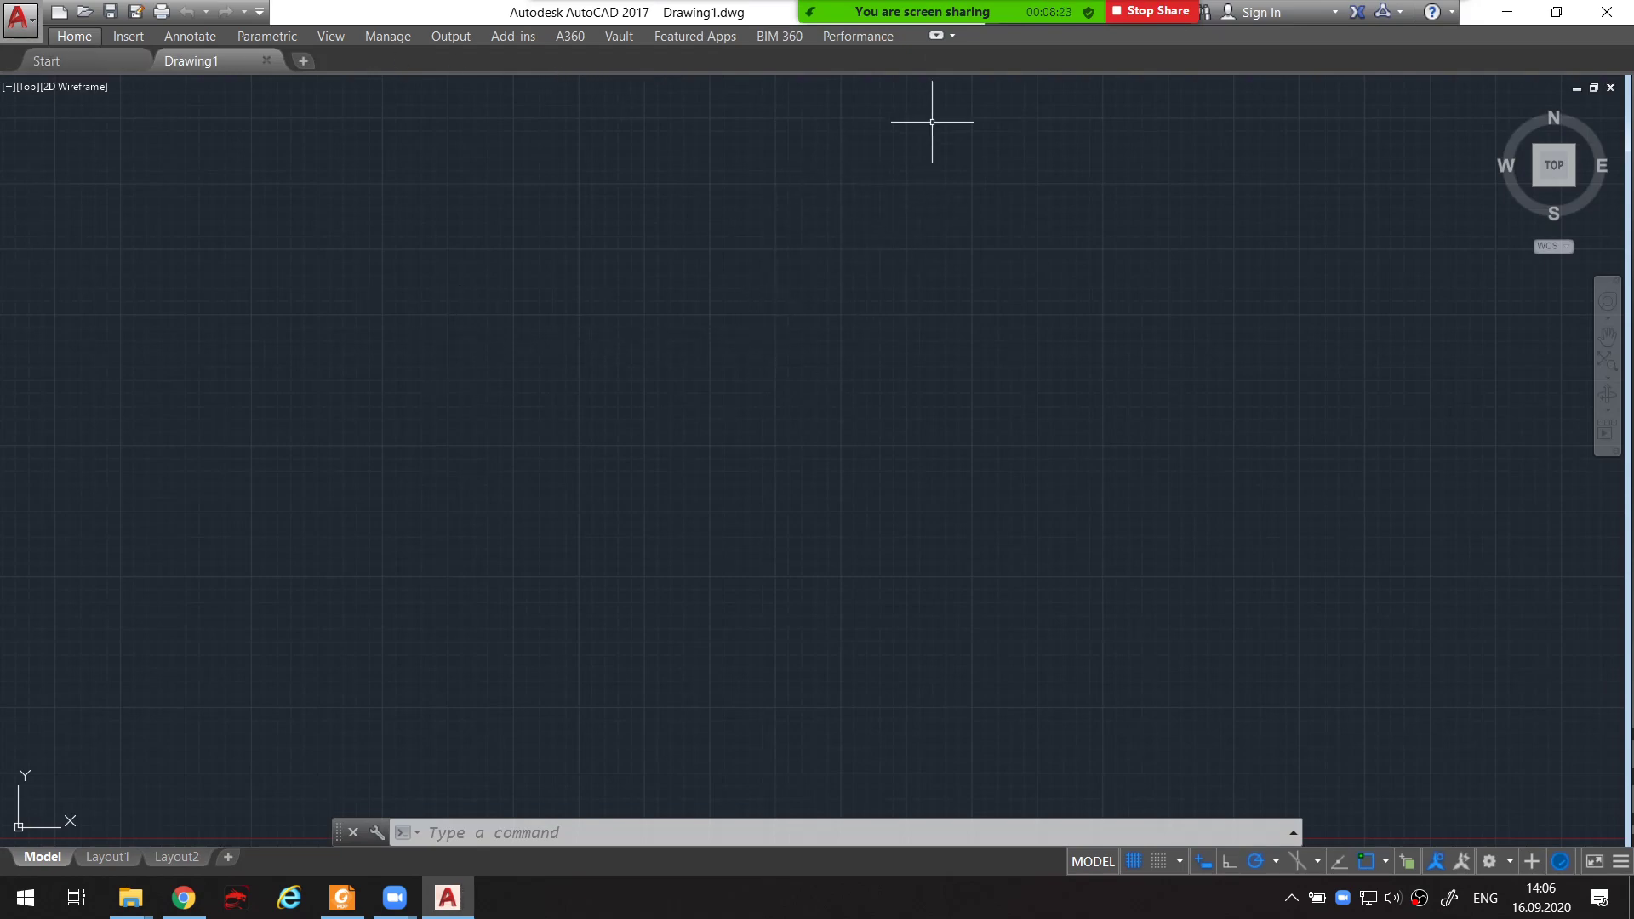
pyautogui.click(936, 35)
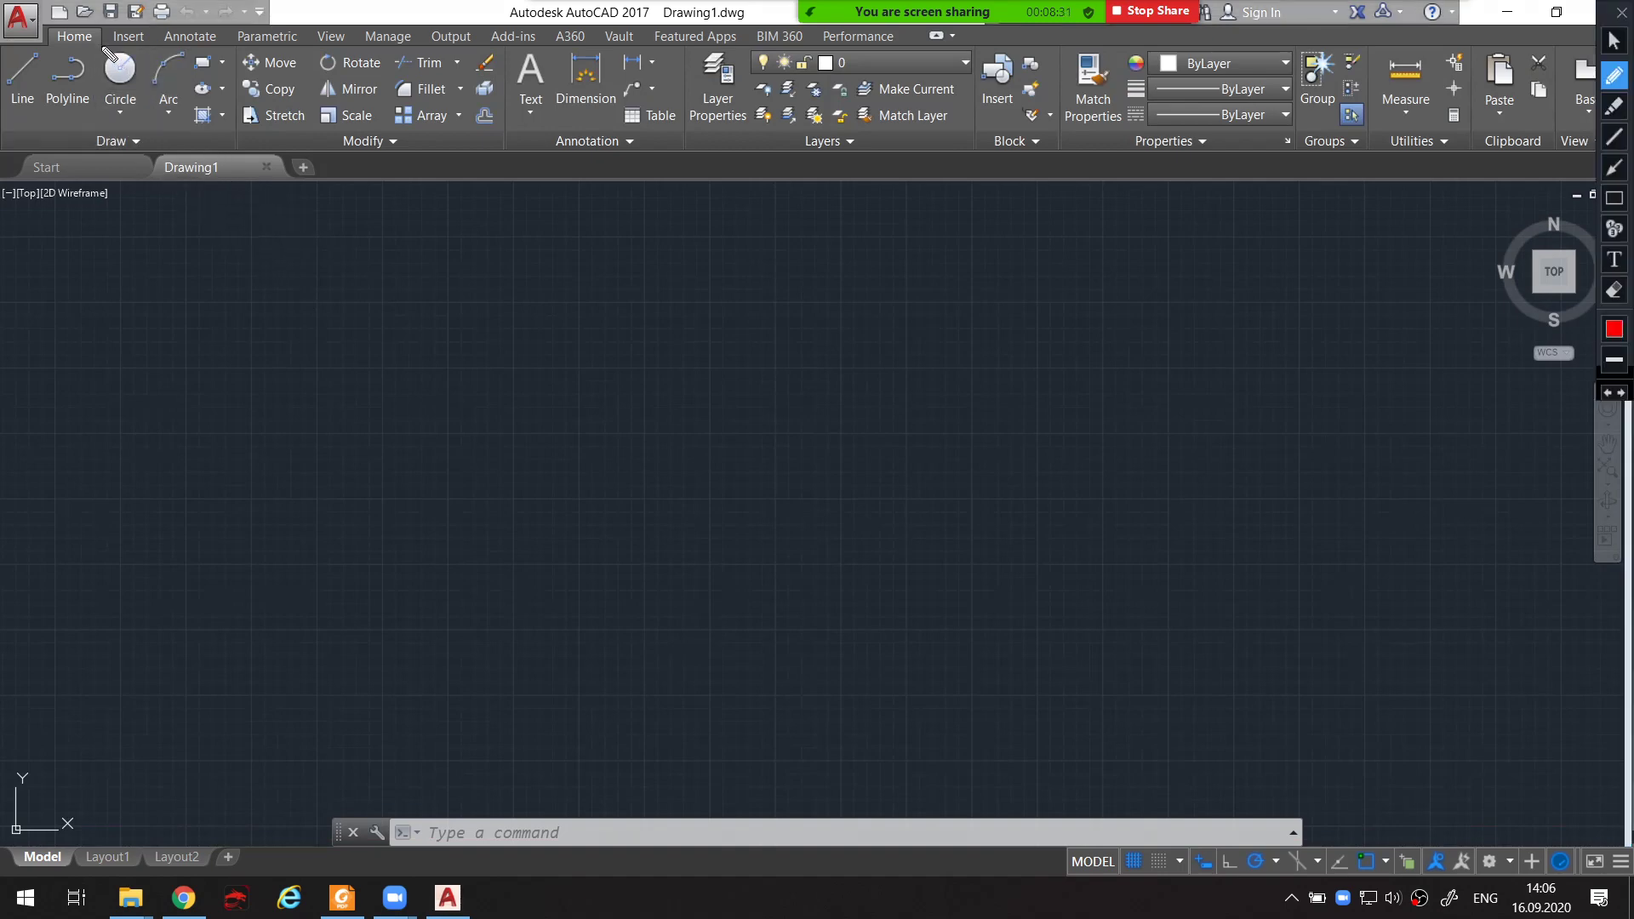
pyautogui.moveTo(68, 28); pyautogui.dragTo(245, 28)
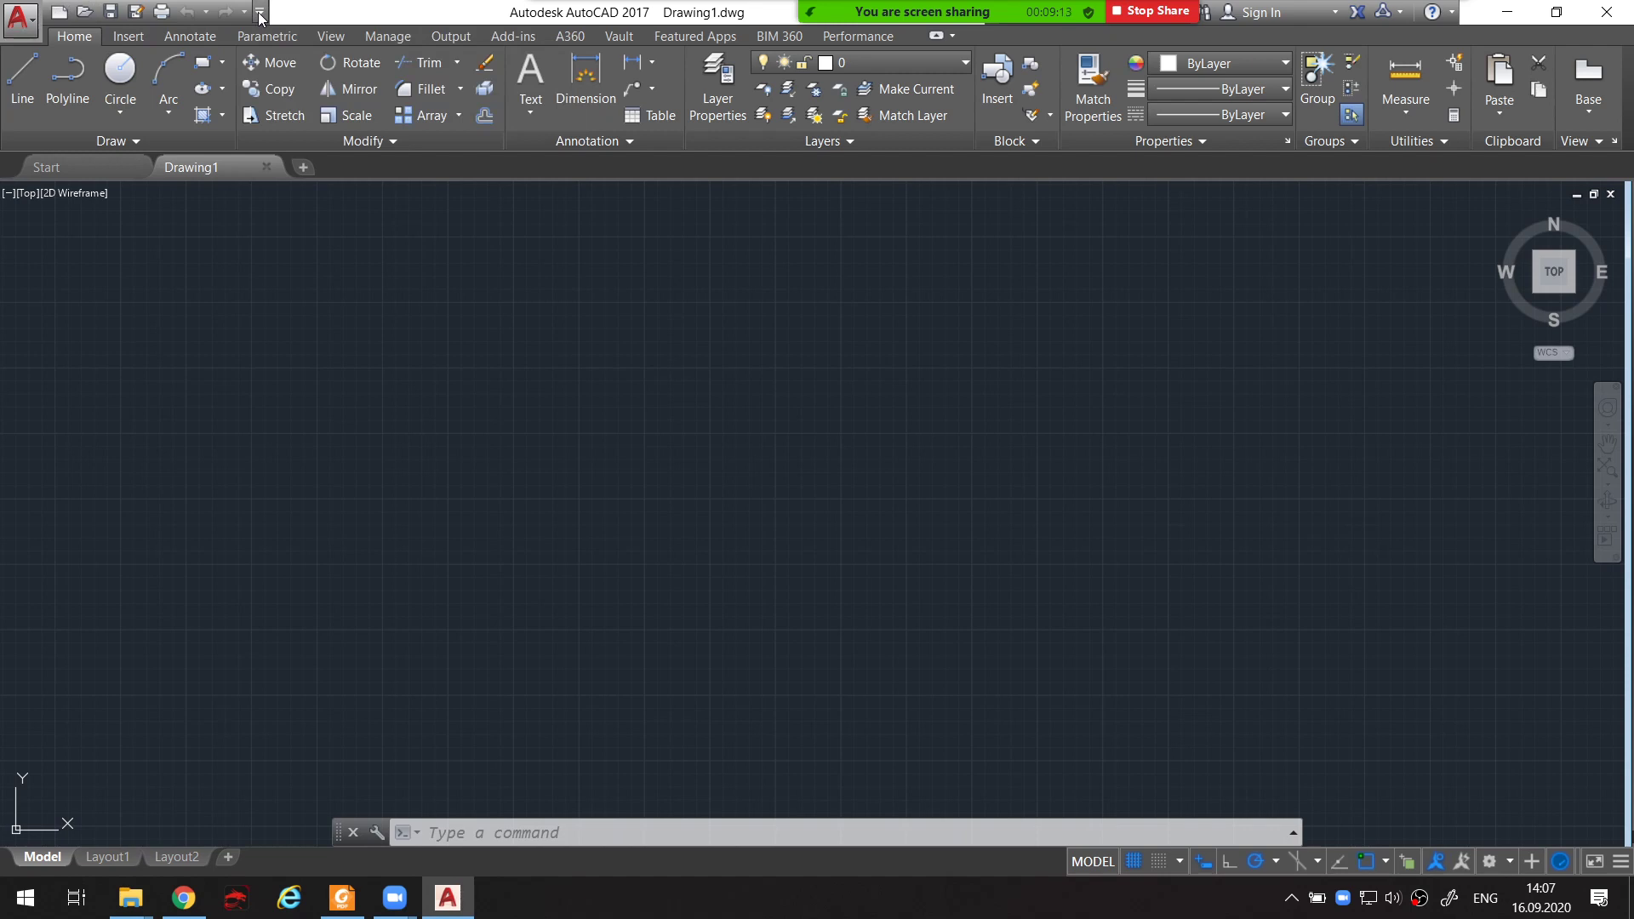
# Re-check Workspace so the Drafting & Annotation switcher returns to the Quick Access toolbar
pyautogui.click(259, 15)
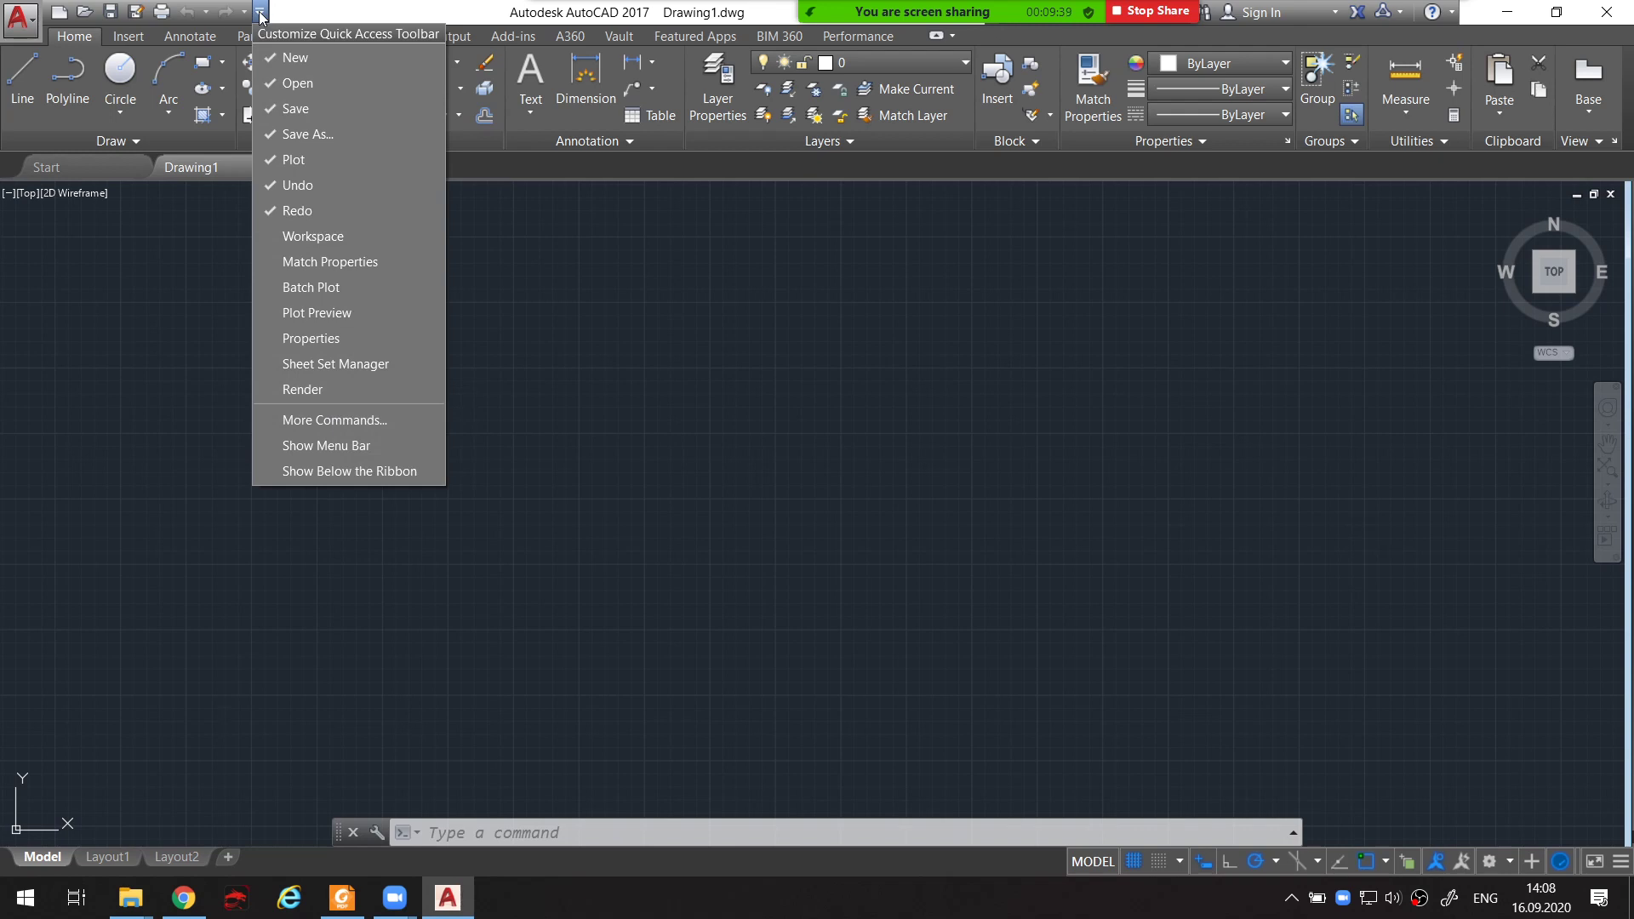
pyautogui.click(325, 235)
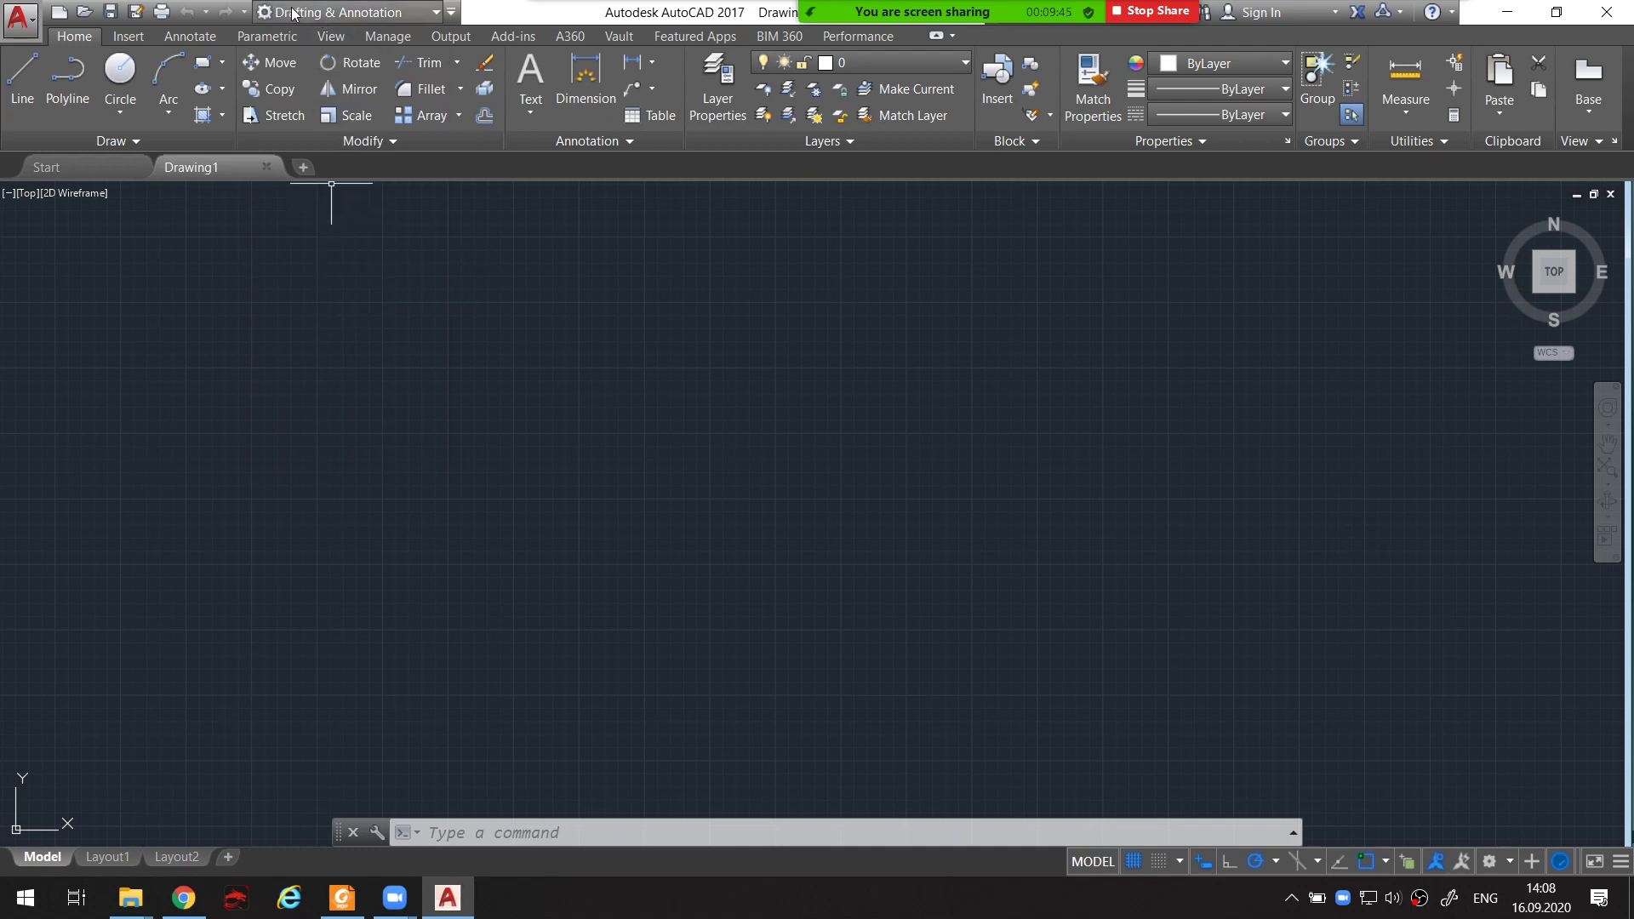
pyautogui.moveTo(272, 3); pyautogui.dragTo(271, 24)
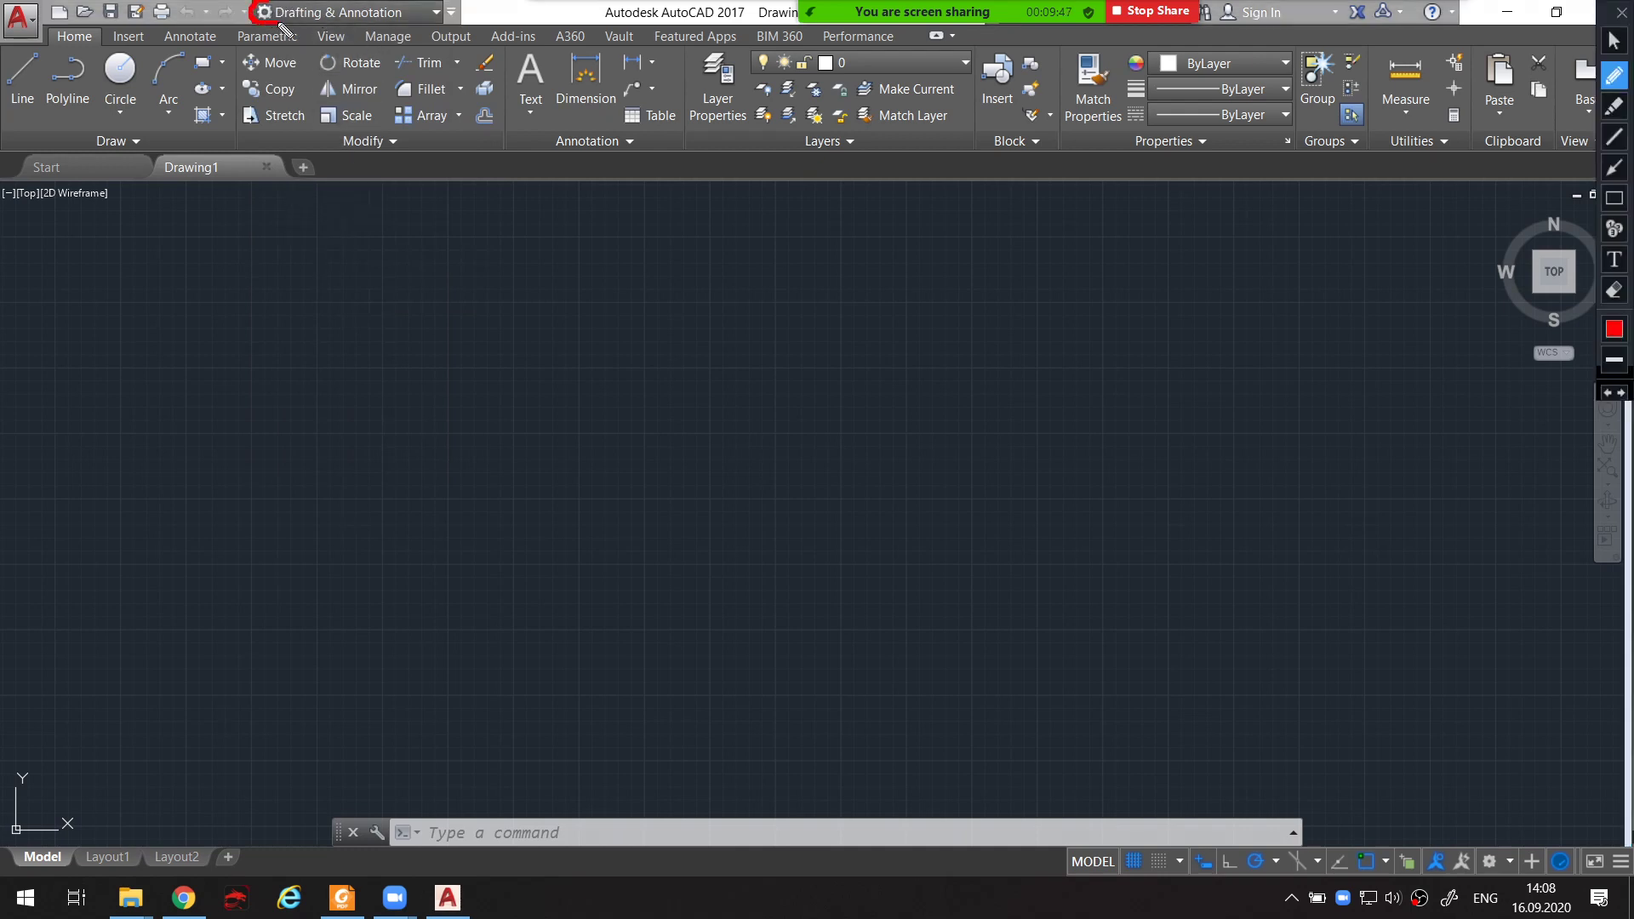
pyautogui.moveTo(385, 32); pyautogui.dragTo(283, 23)
pyautogui.press('Escape')
pyautogui.moveTo(53, 17)
pyautogui.mouseDown()
pyautogui.moveTo(4, 178)
pyautogui.moveTo(265, 892)
pyautogui.moveTo(1630, 681)
pyautogui.moveTo(1630, 136)
pyautogui.mouseUp()
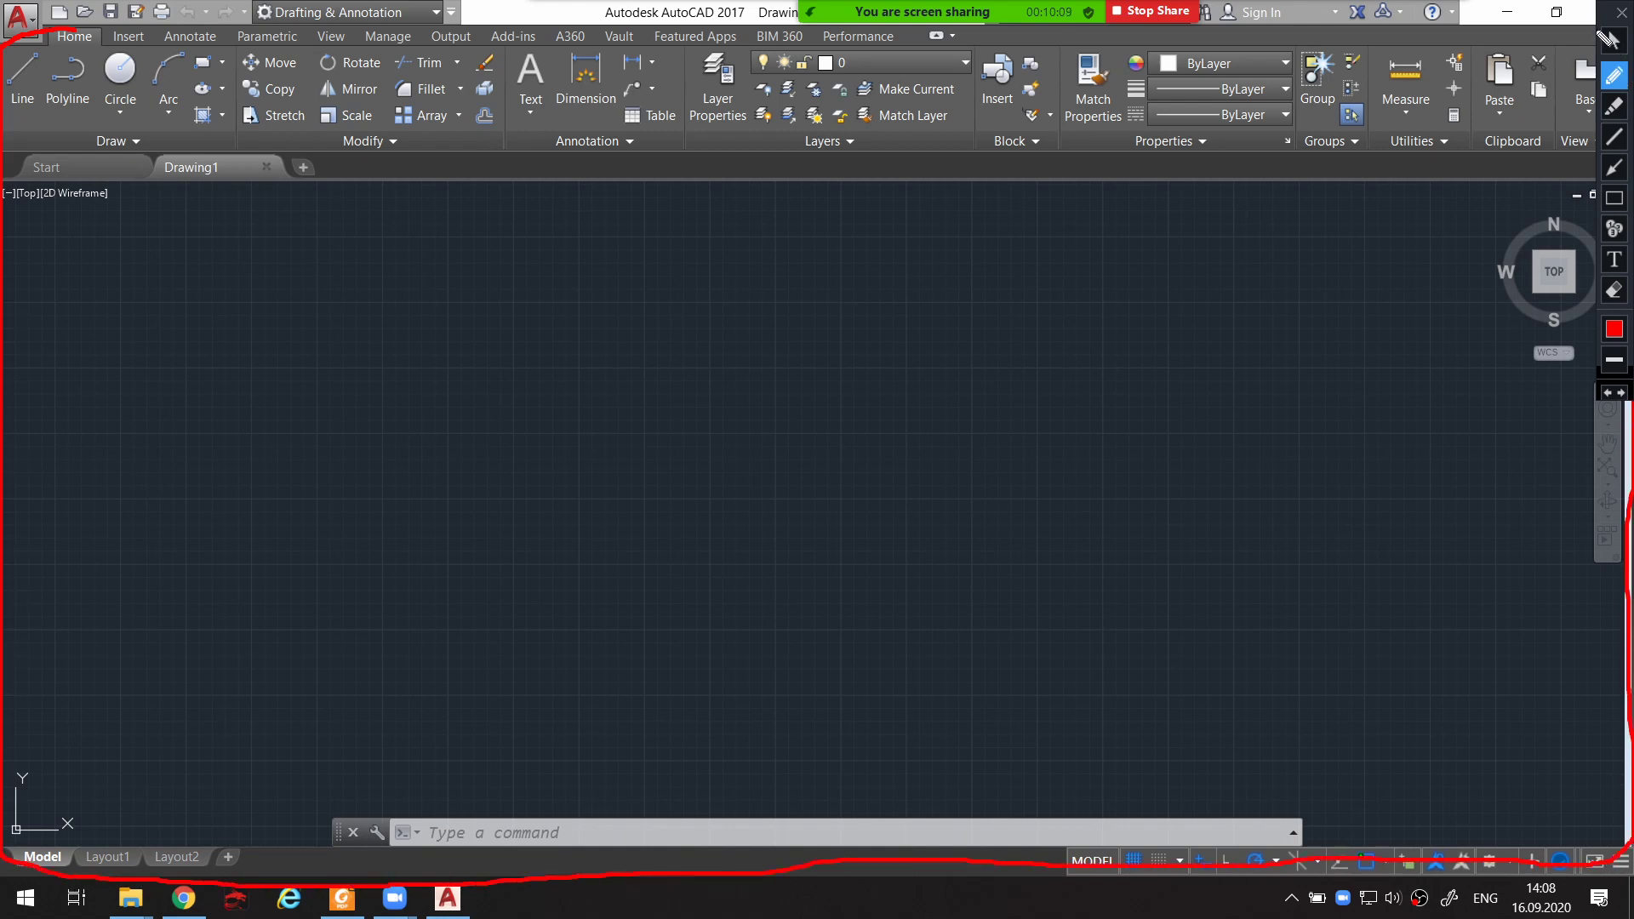
pyautogui.moveTo(1607, 37); pyautogui.dragTo(83, 37)
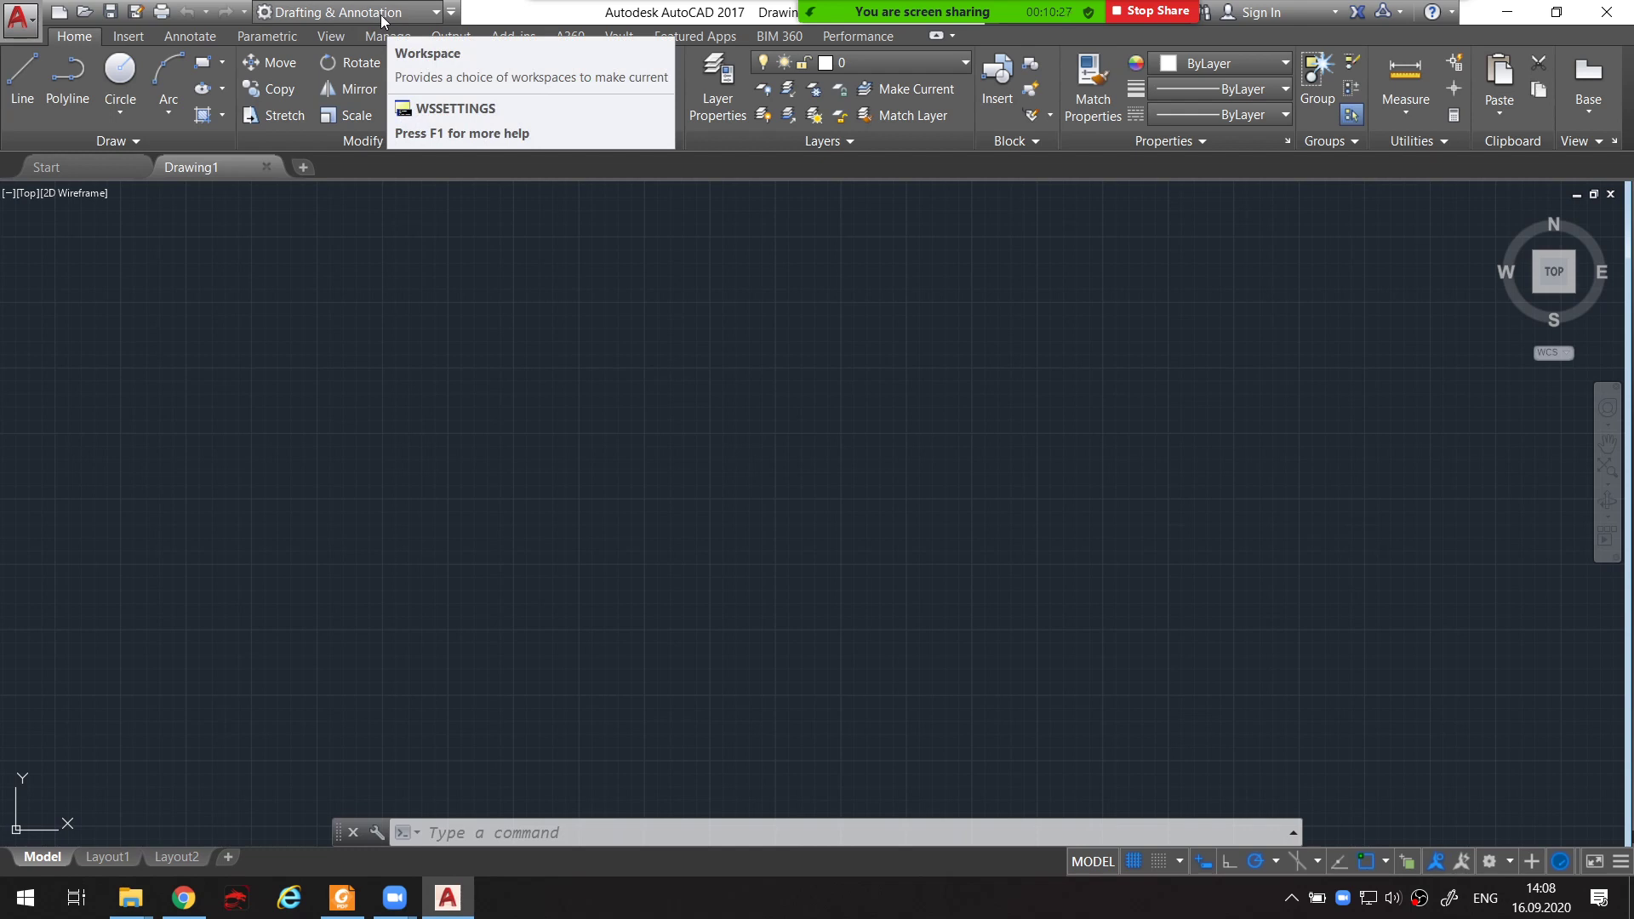
# Try the 3D Basics workspace, then switch back to Drafting & Annotation
pyautogui.click(381, 13)
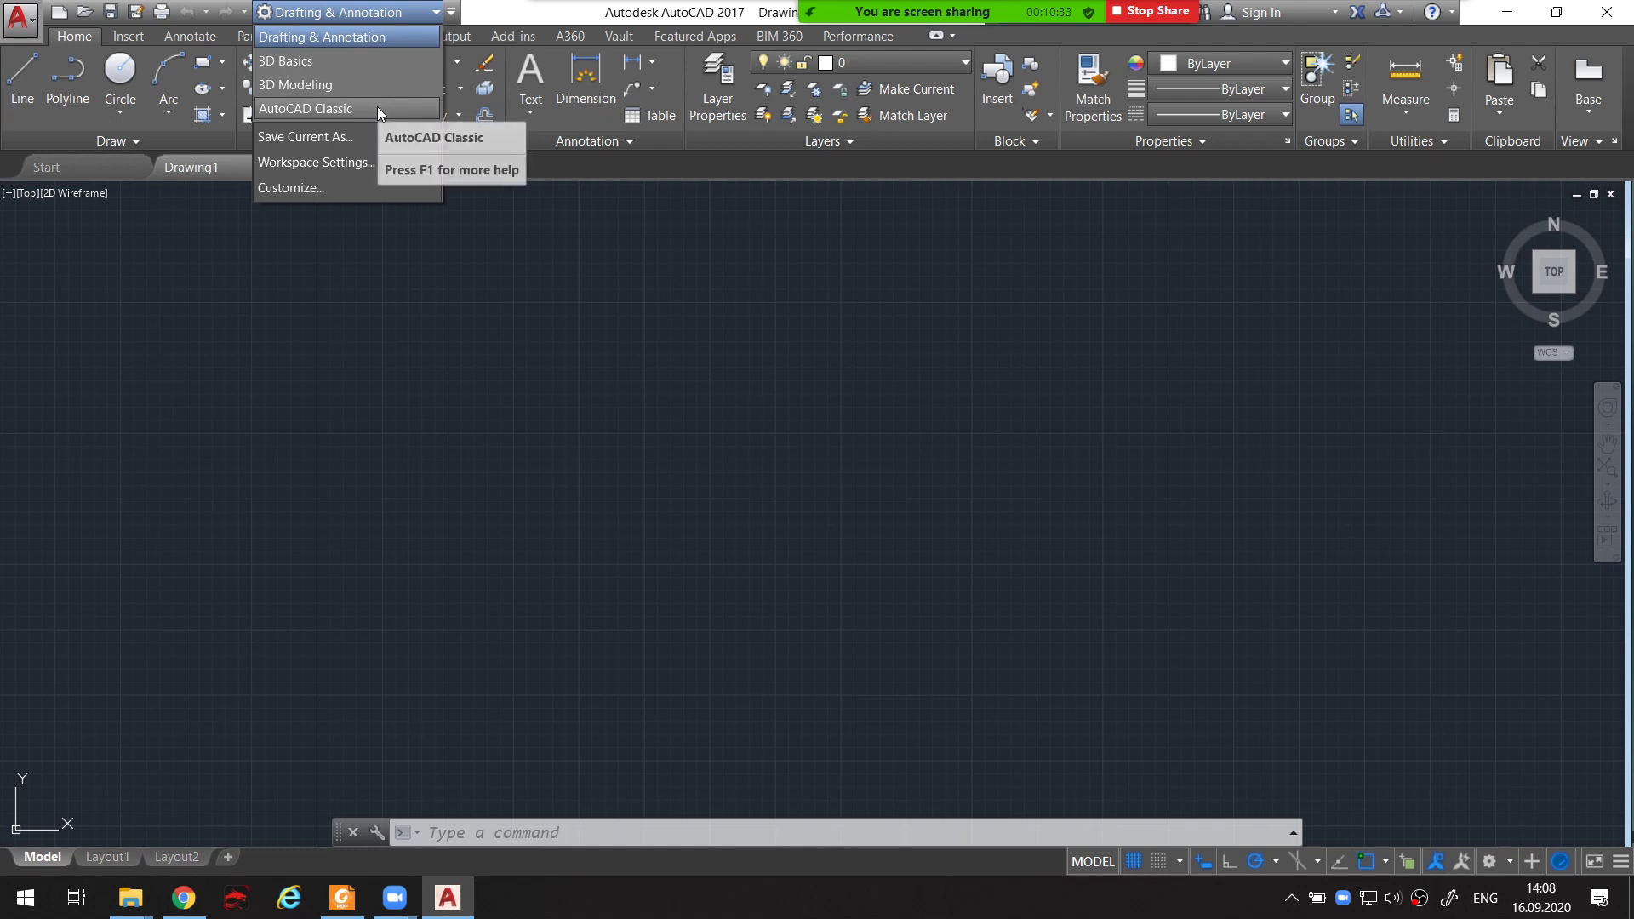
pyautogui.click(387, 62)
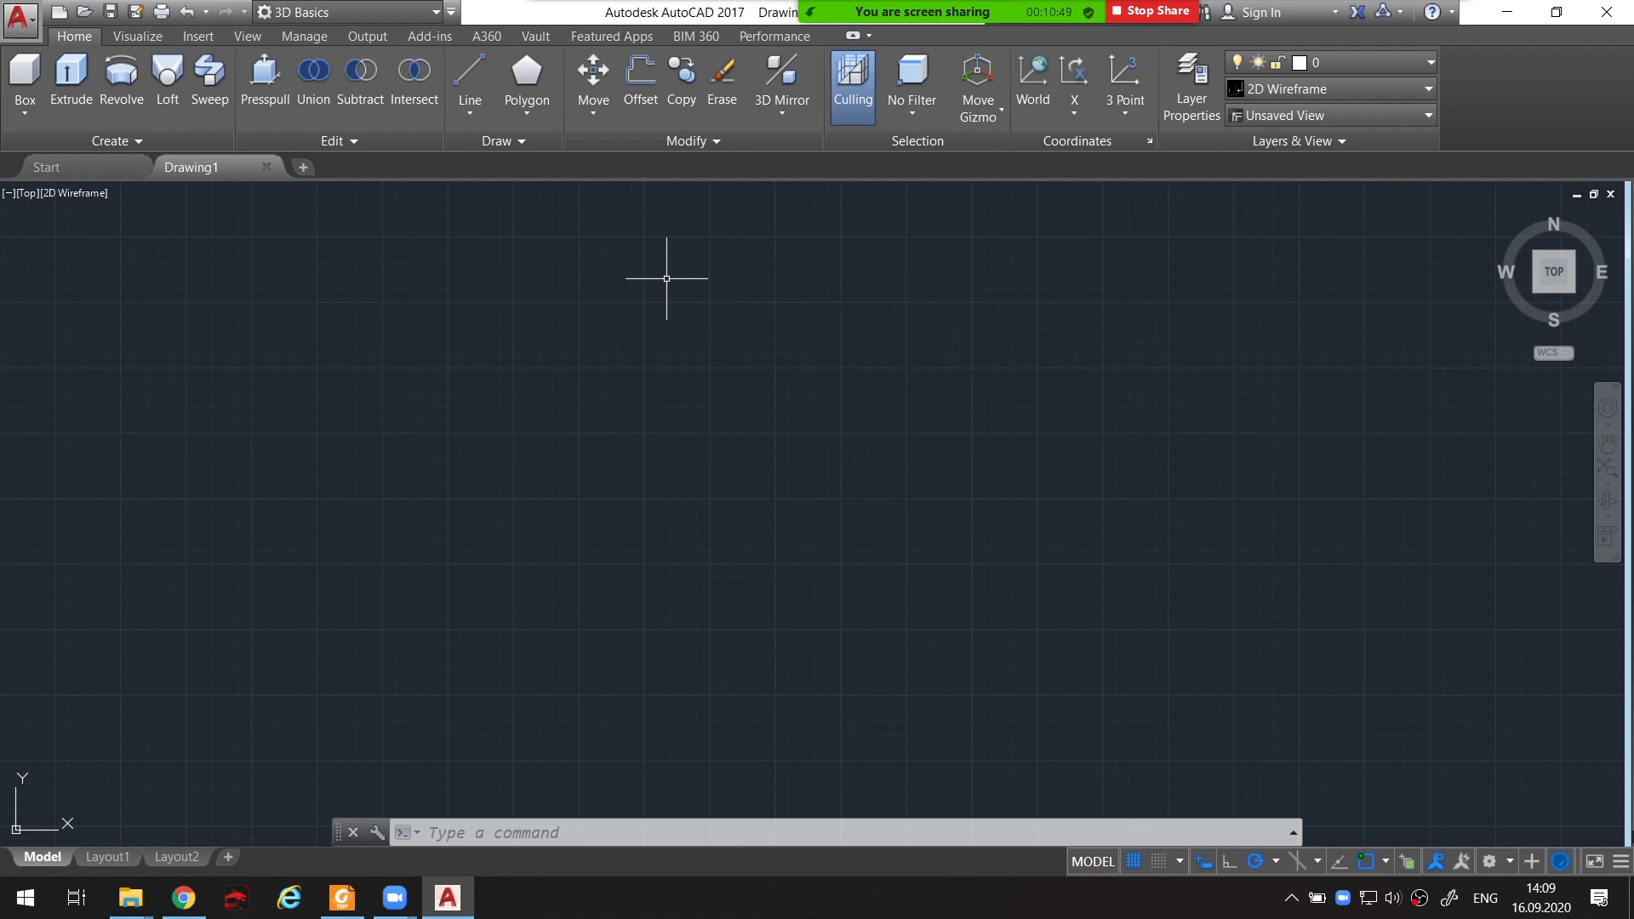
pyautogui.click(400, 18)
pyautogui.click(395, 36)
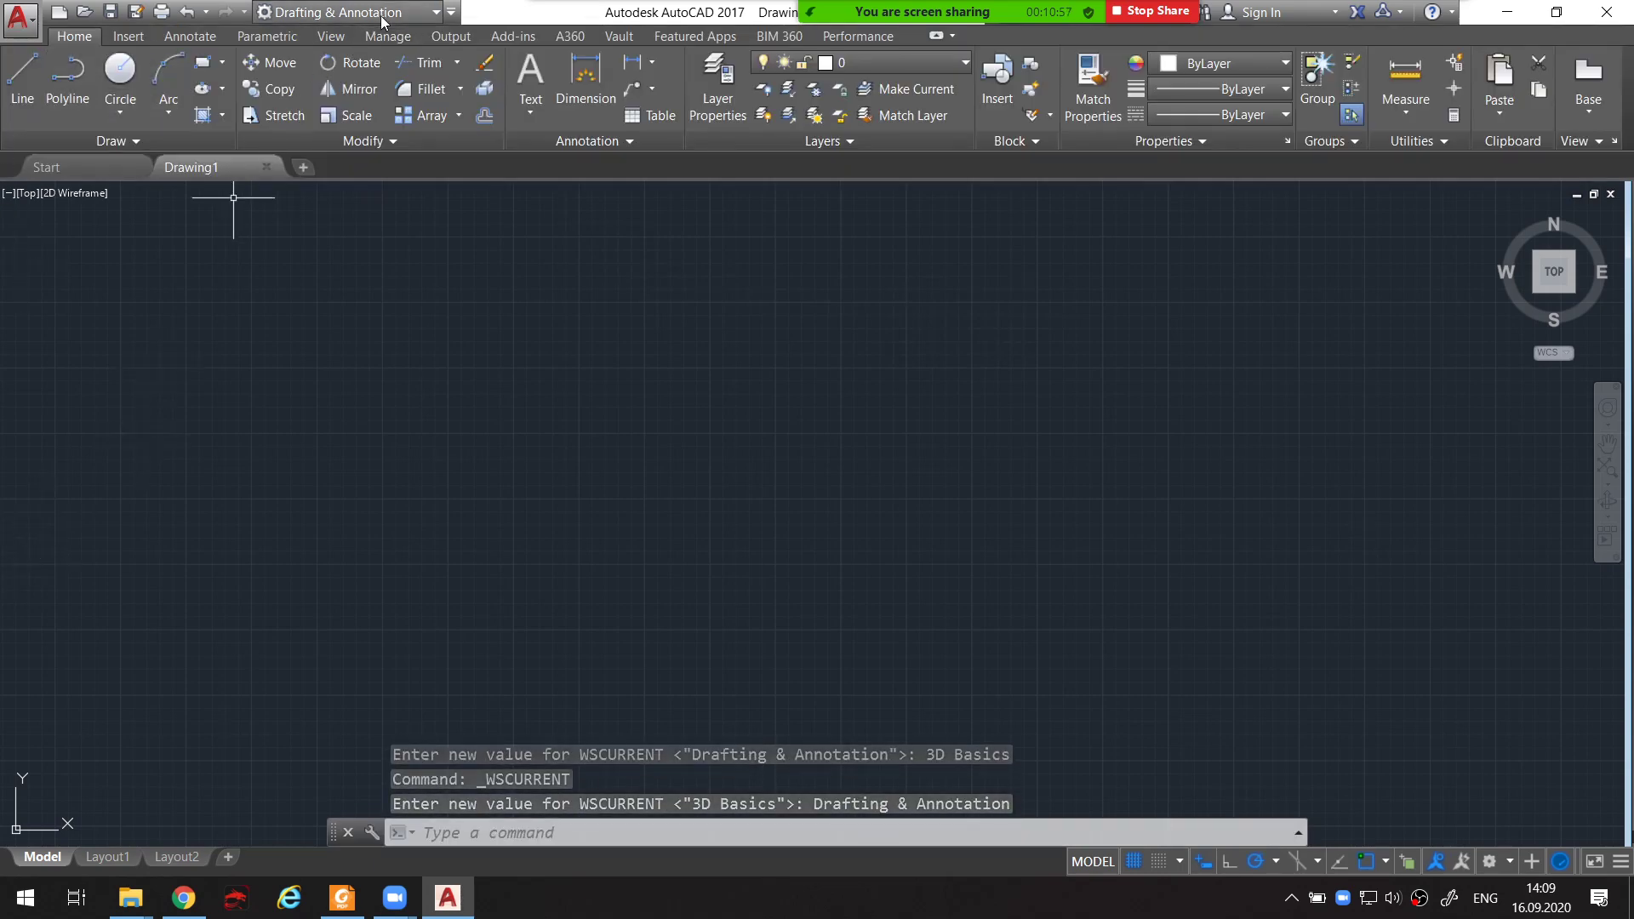
# Switch to 3D Basics again and browse its line and curve commands
pyautogui.click(348, 12)
pyautogui.click(358, 64)
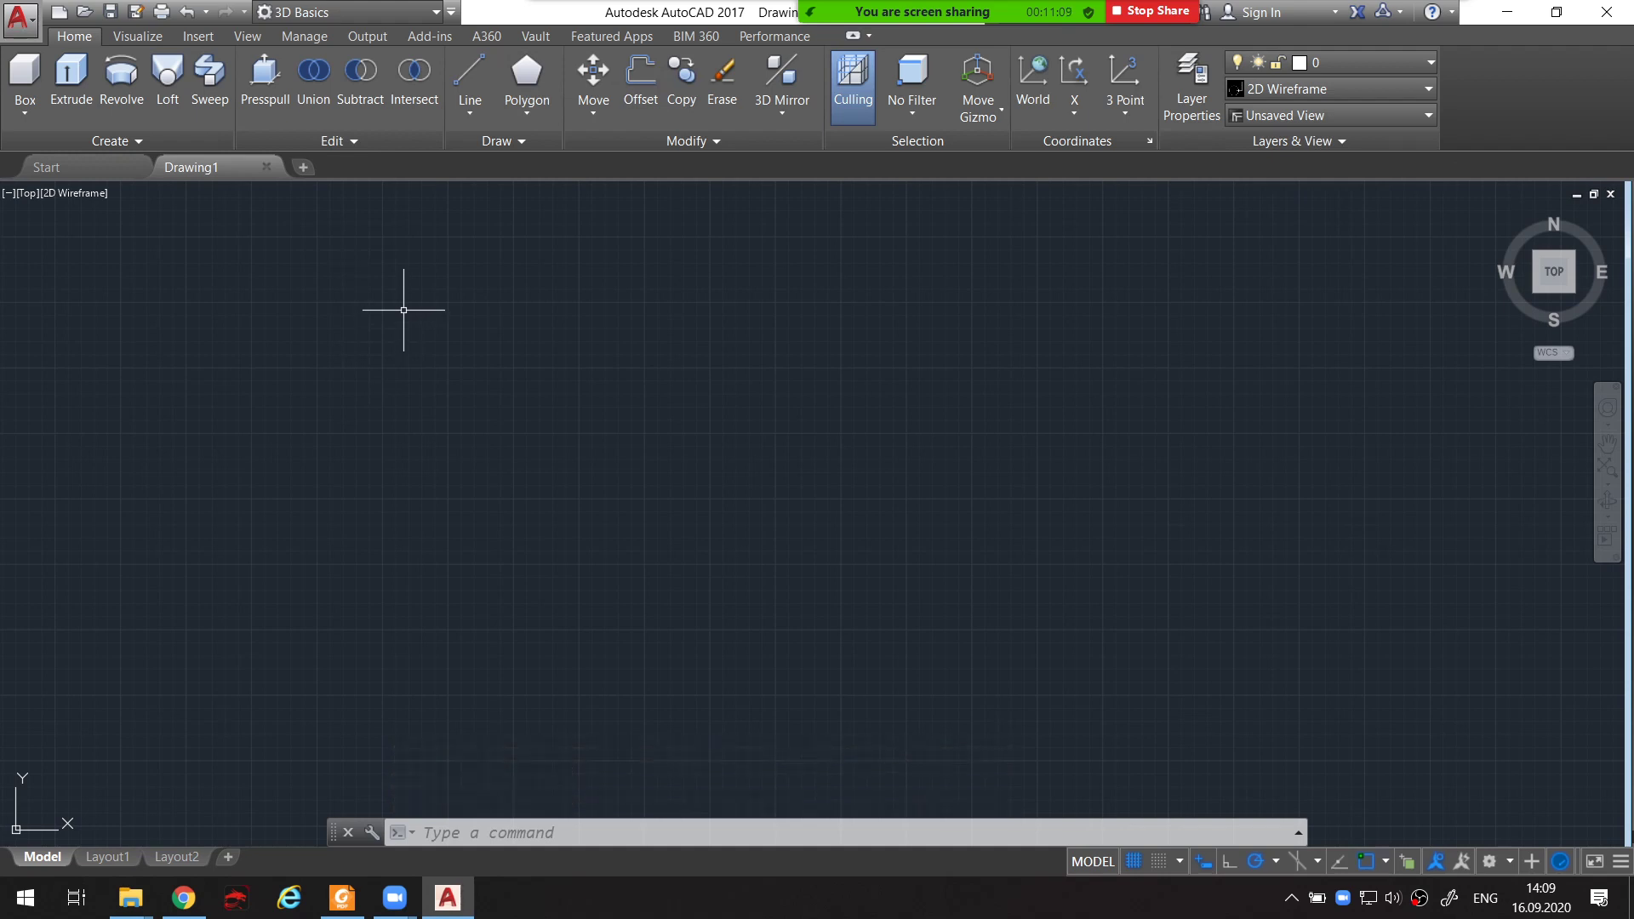
pyautogui.click(471, 115)
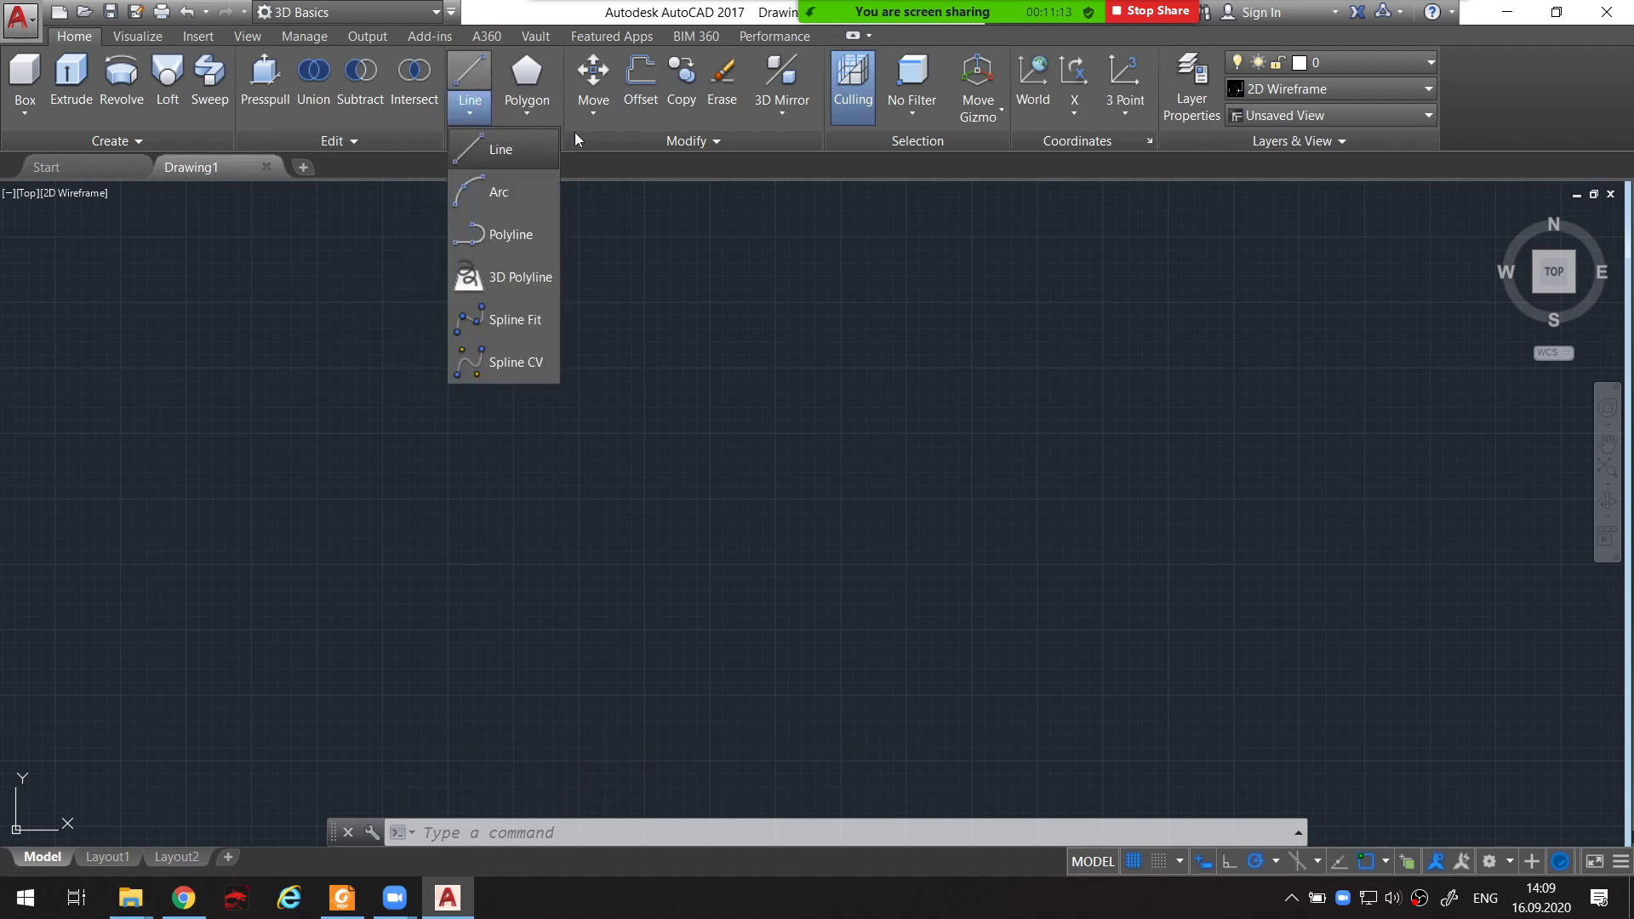
pyautogui.click(708, 242)
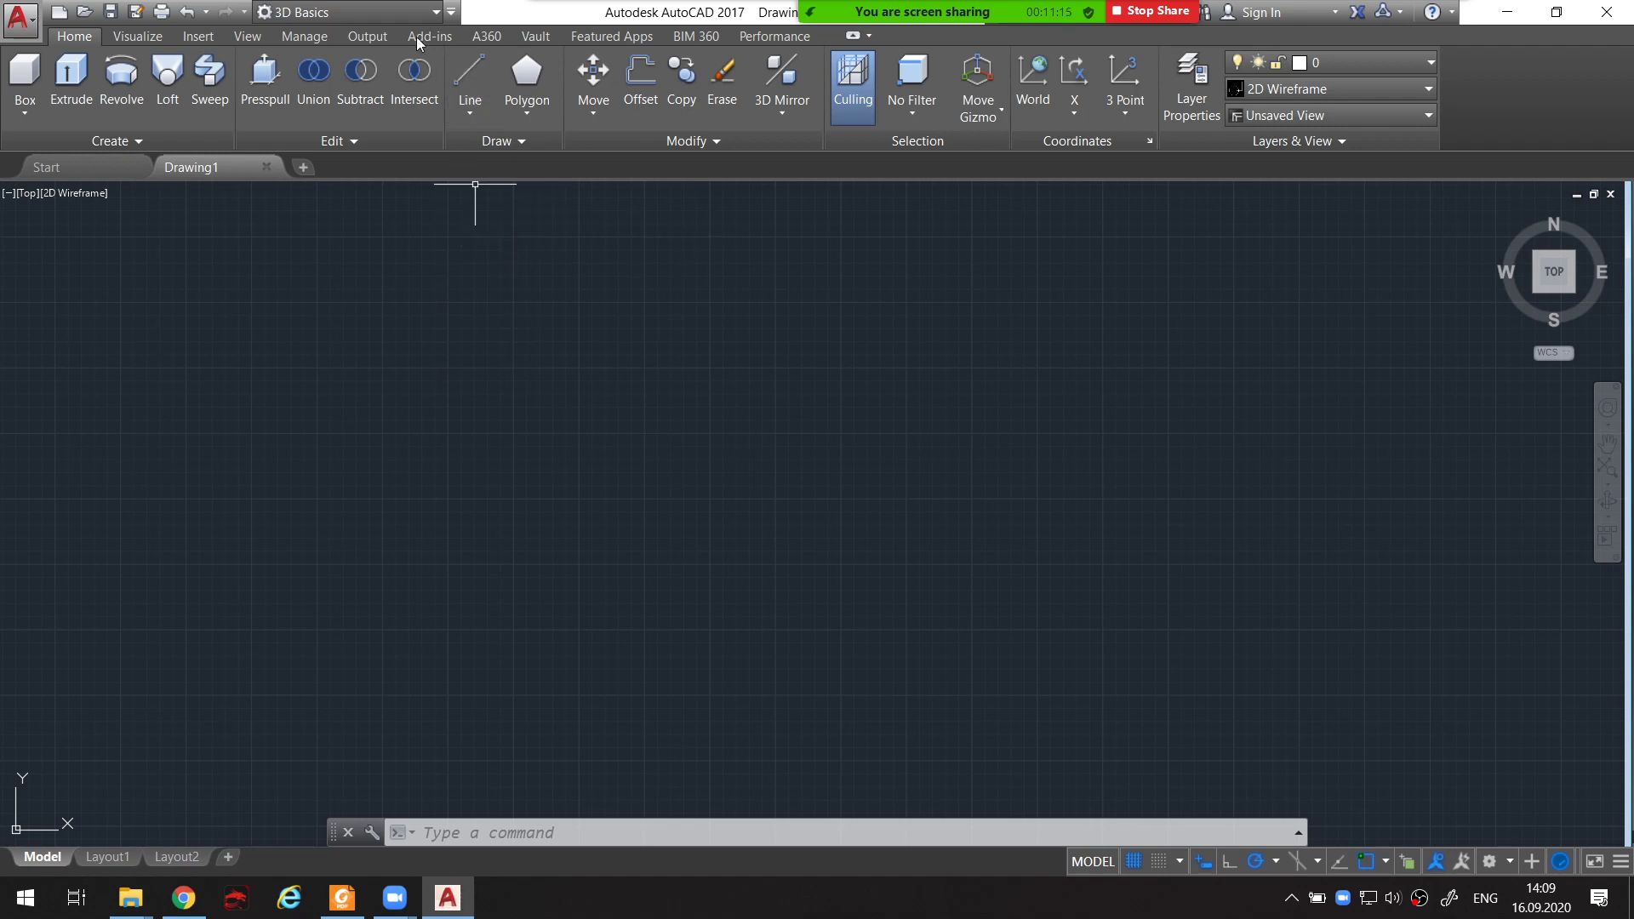
# Try the 3D Modeling workspace, then the AutoCAD Classic workspace
pyautogui.click(405, 12)
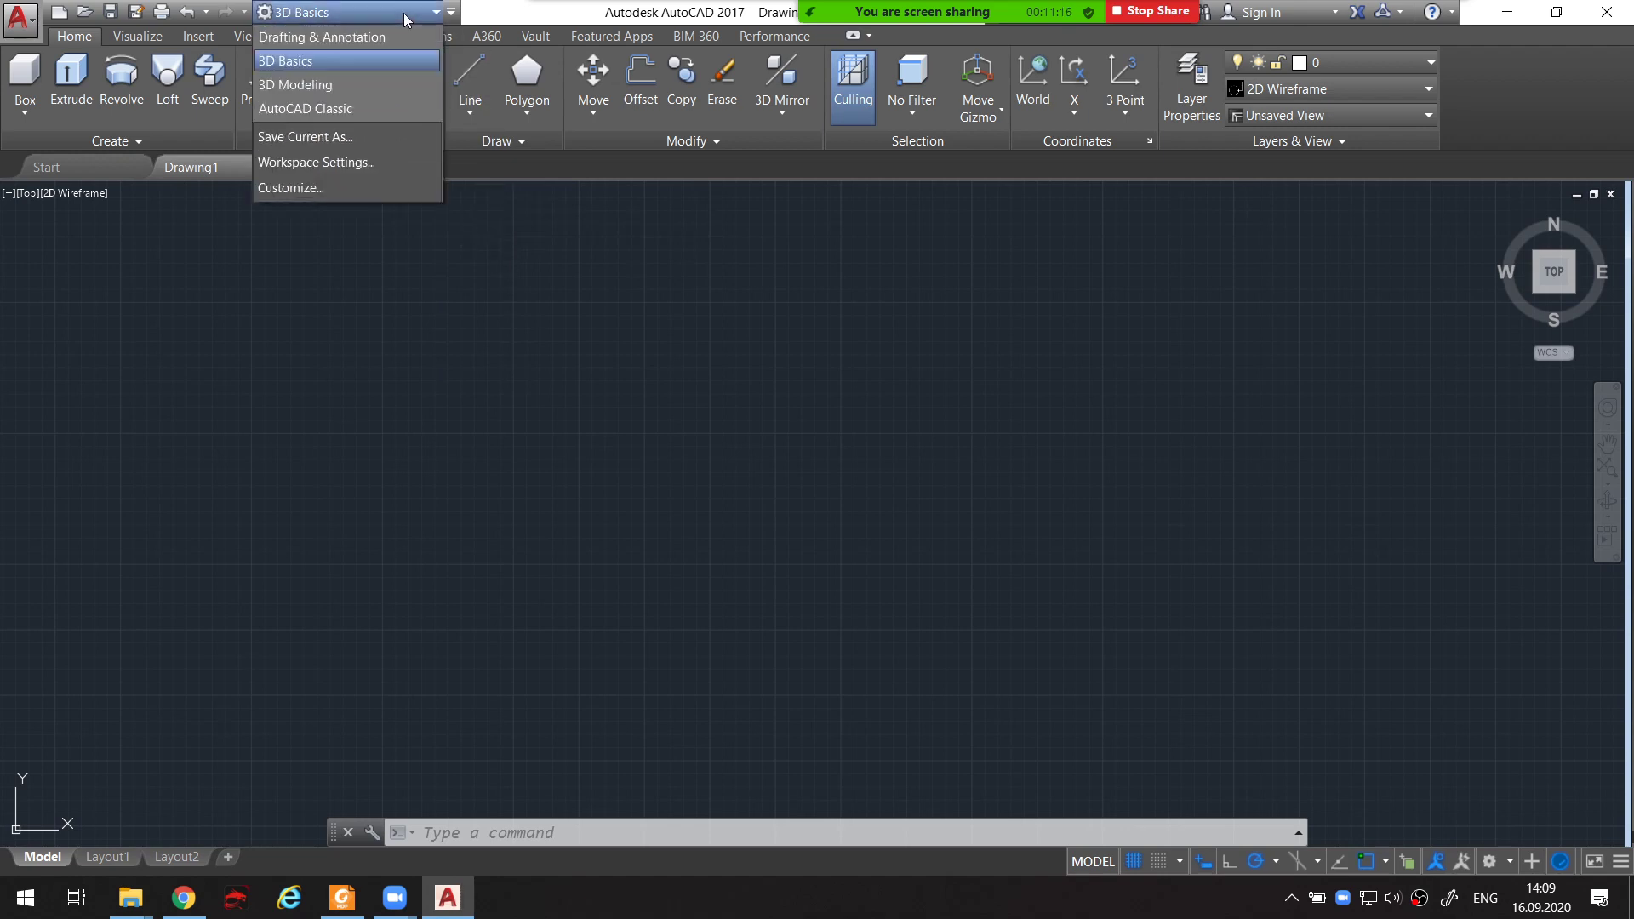
pyautogui.click(383, 85)
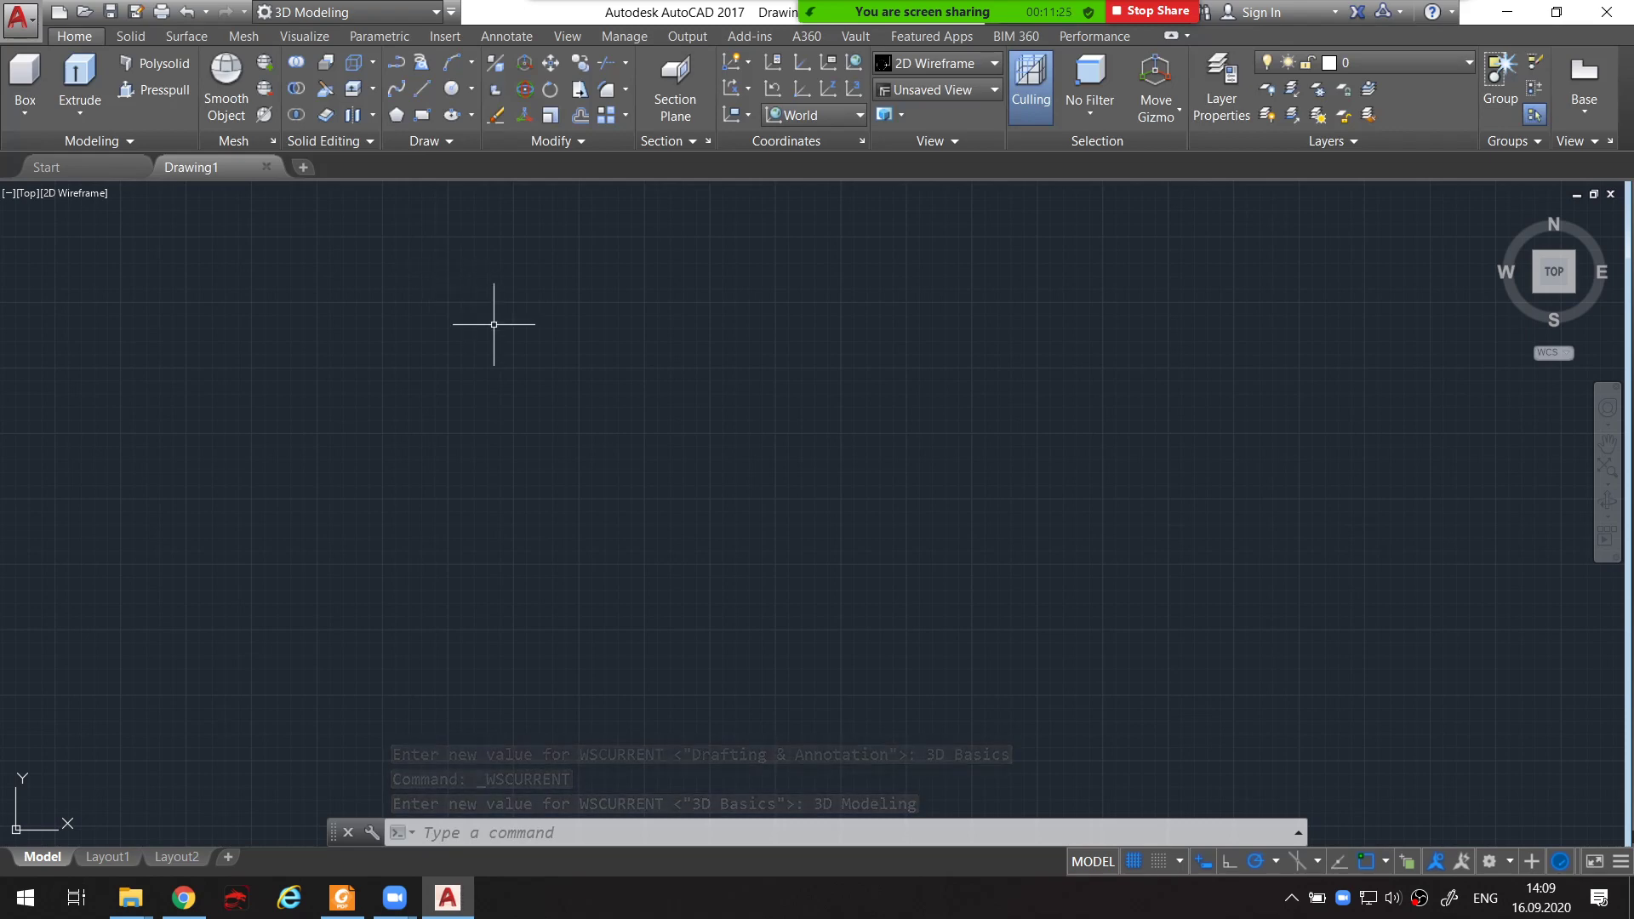
pyautogui.click(409, 18)
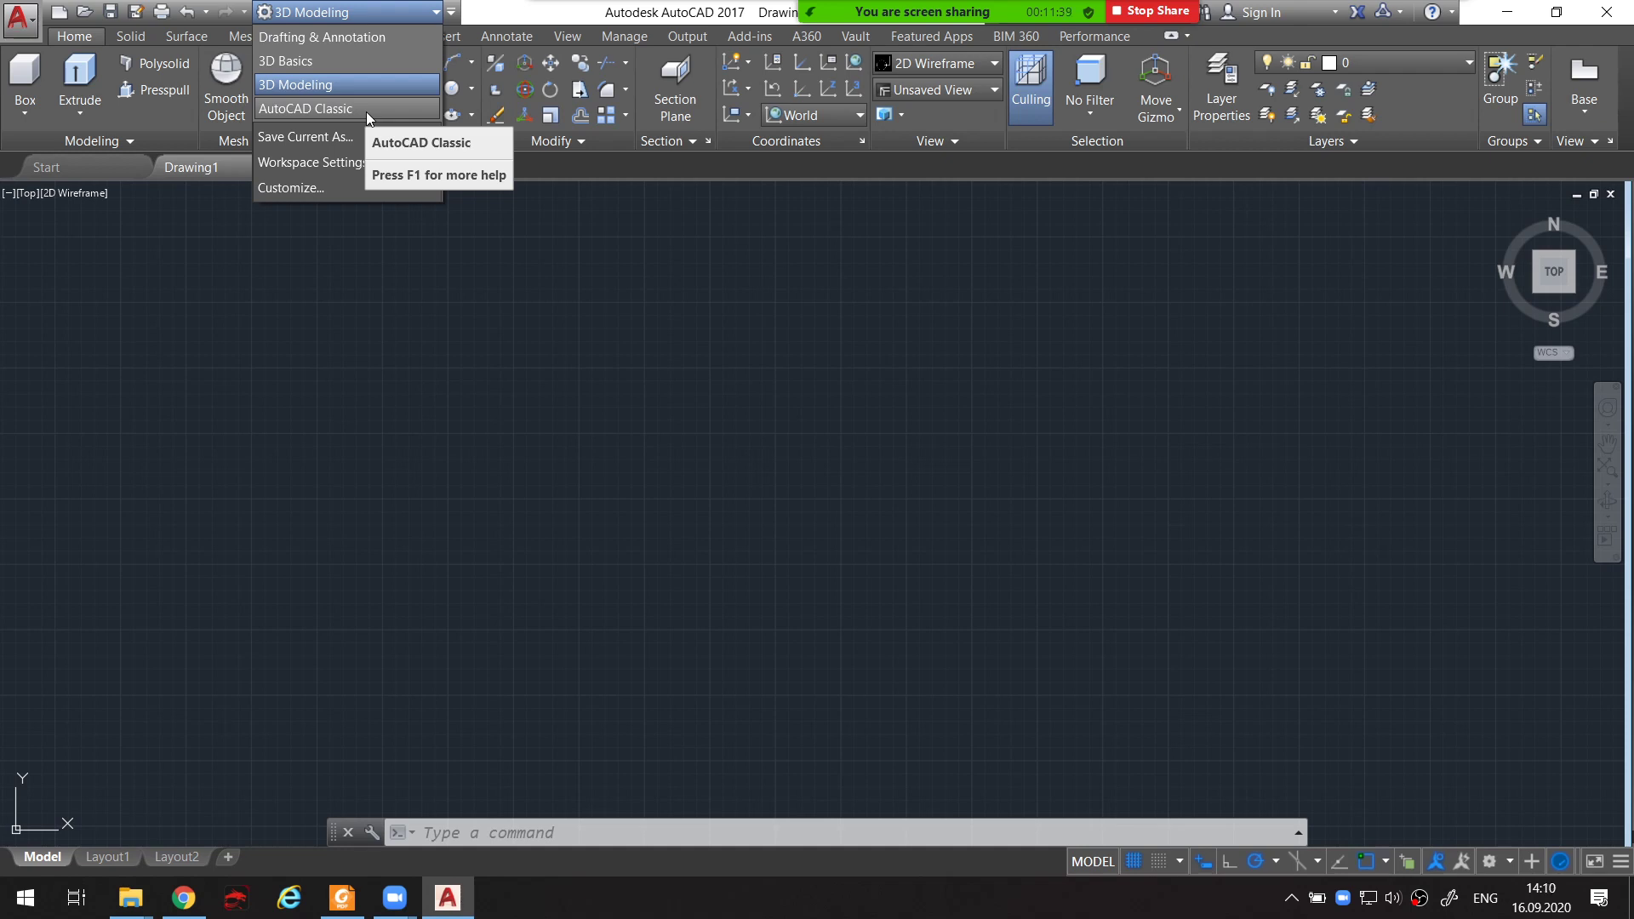
pyautogui.click(361, 114)
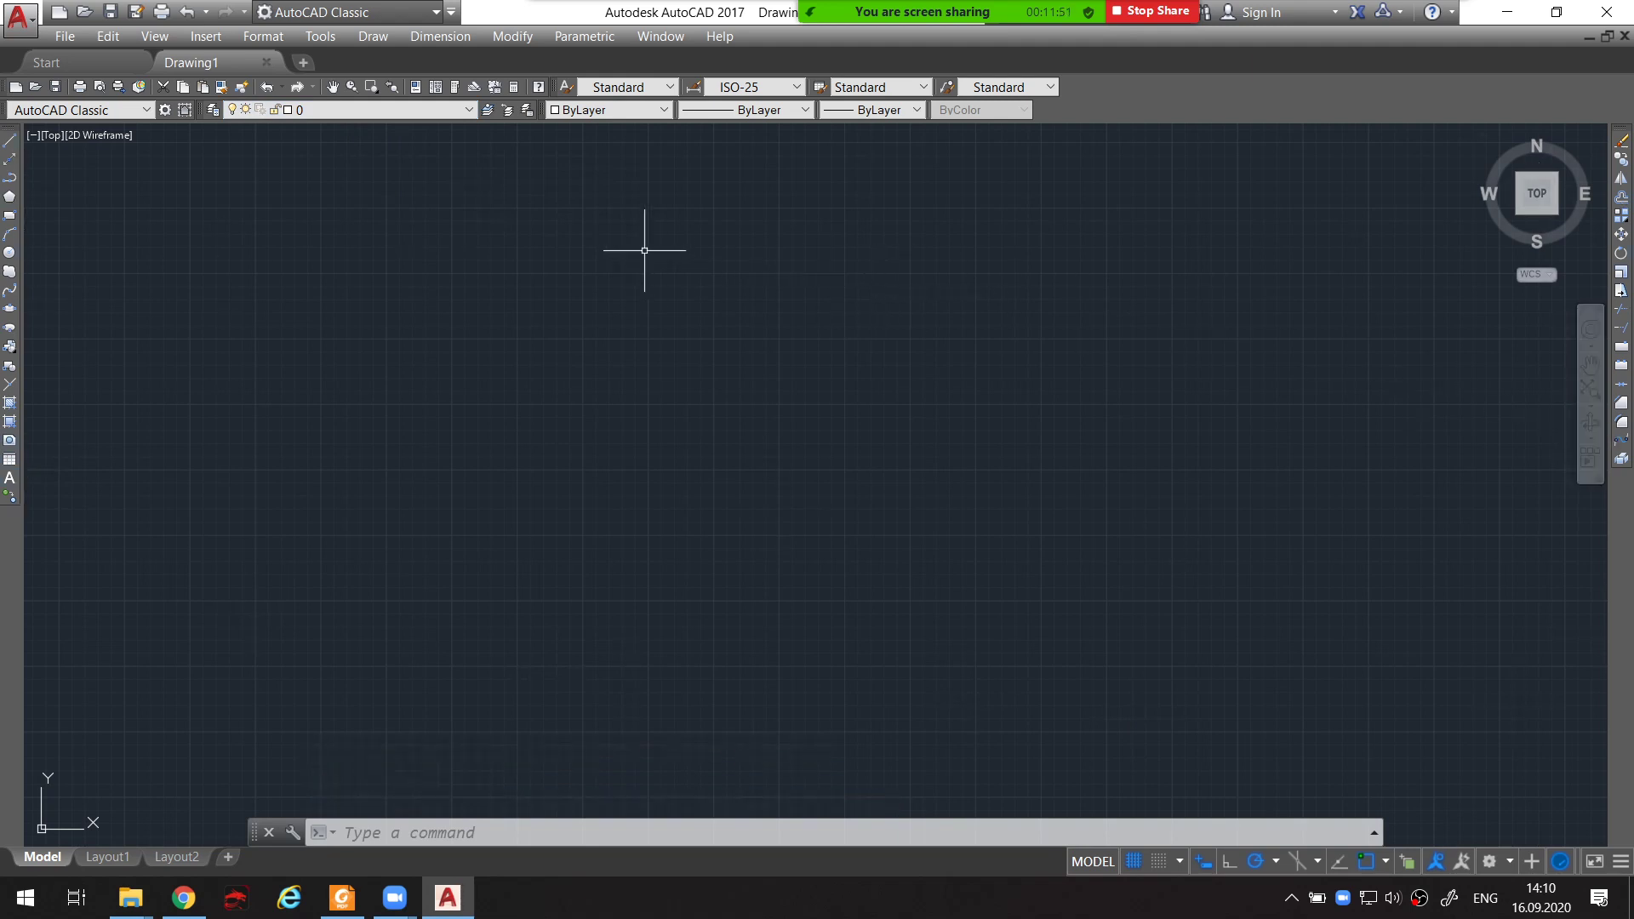
# Return to the Drafting & Annotation workspace and leave it current
pyautogui.click(401, 18)
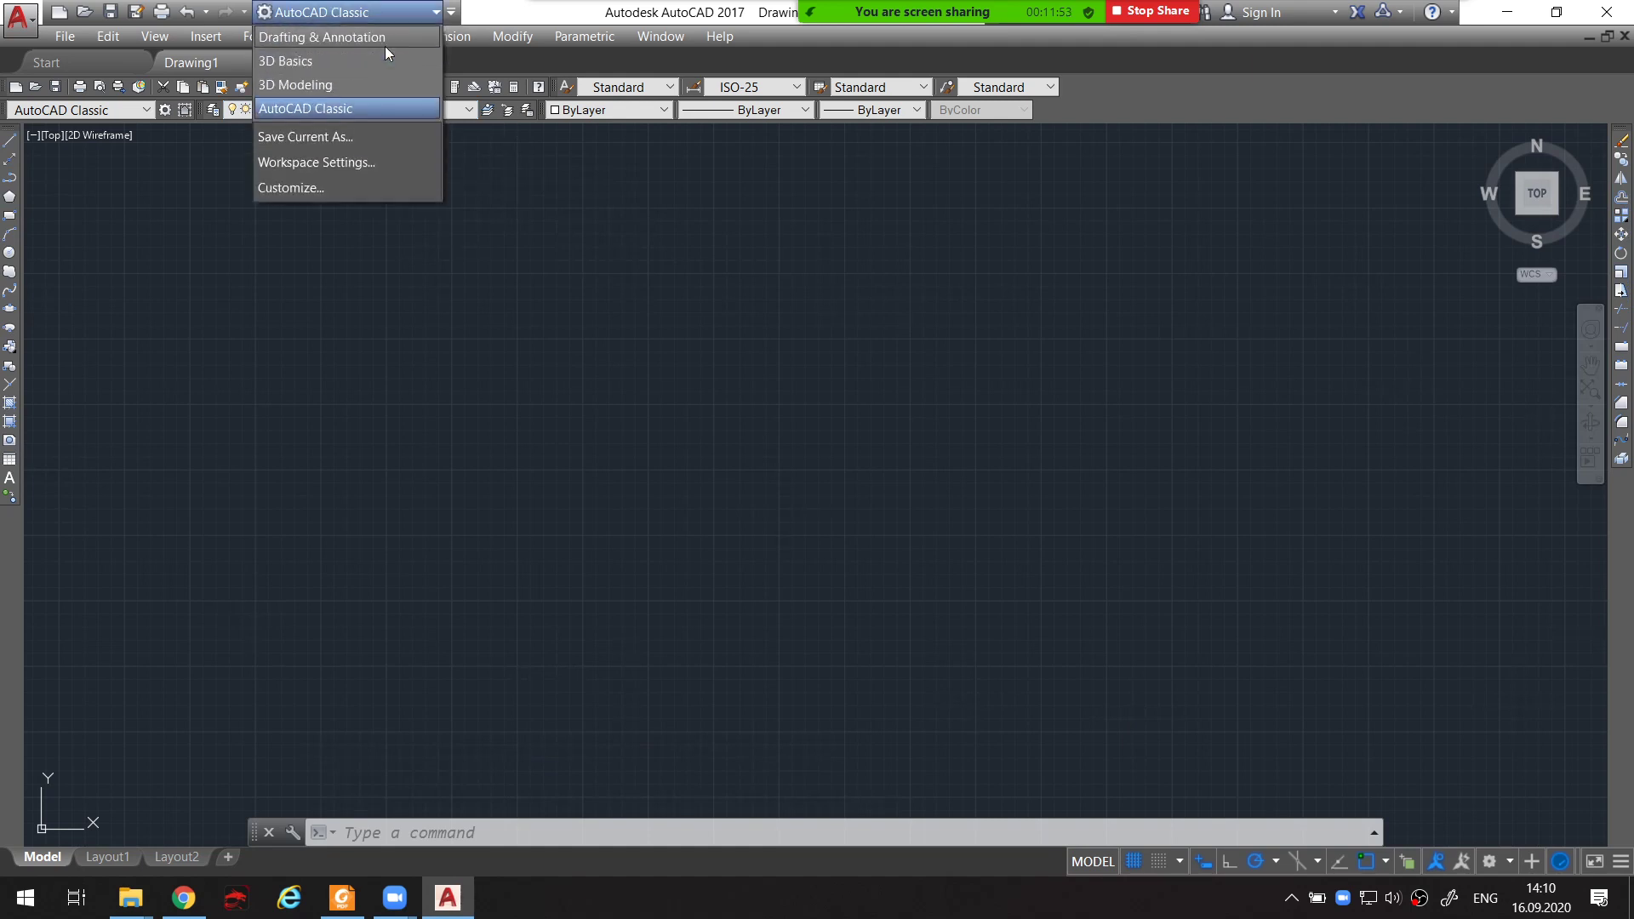
pyautogui.click(385, 45)
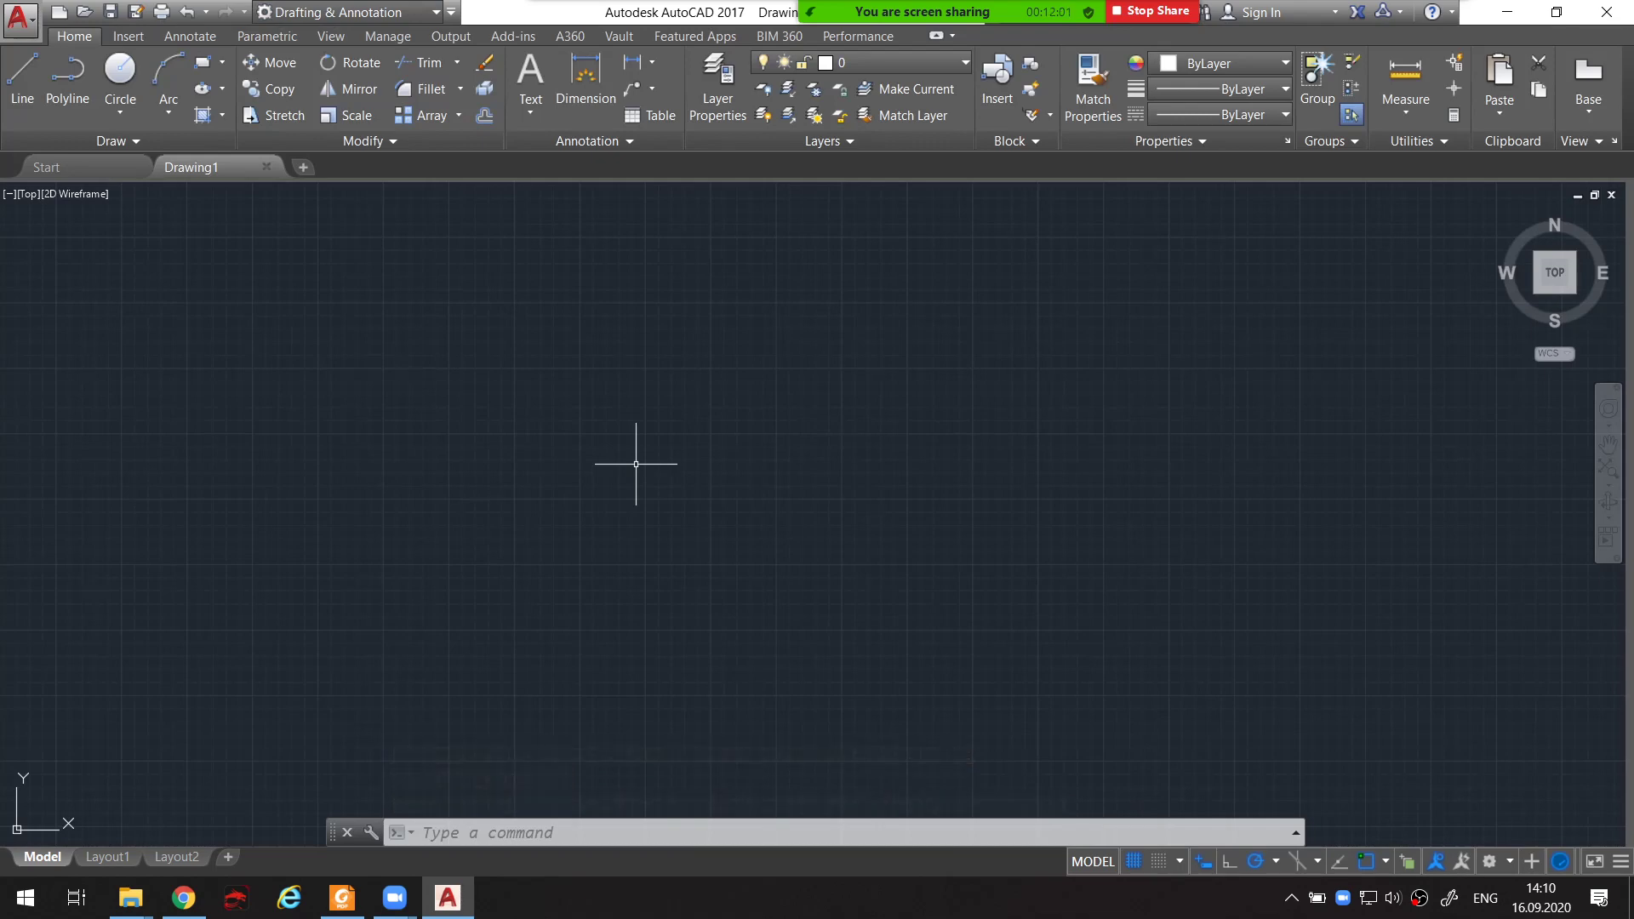
pyautogui.click(344, 12)
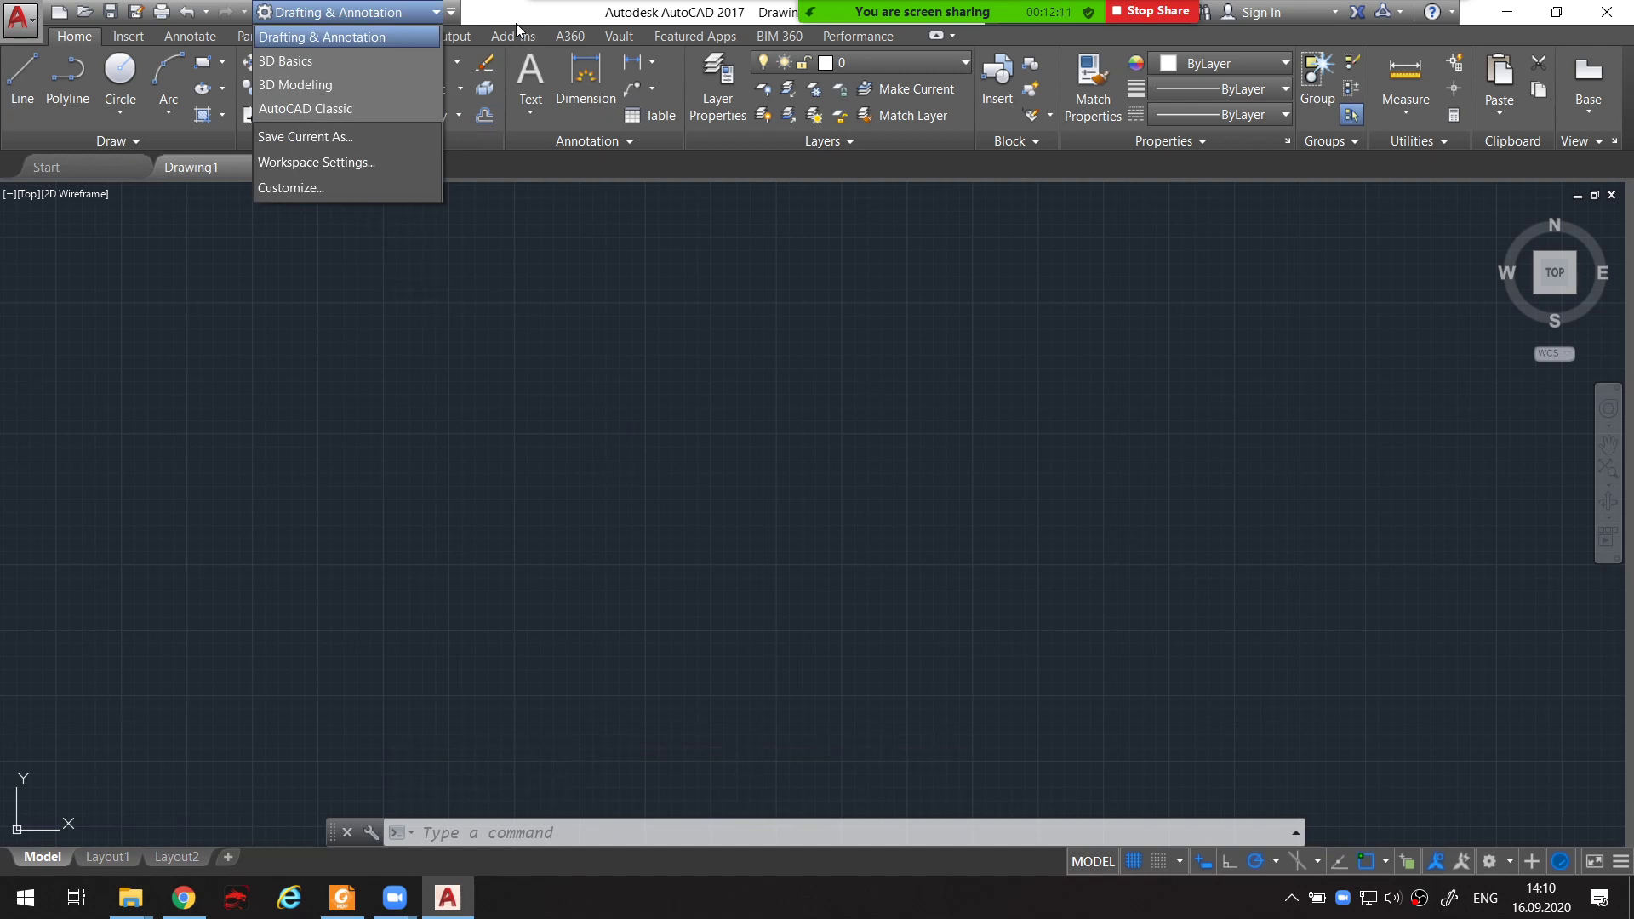
pyautogui.click(520, 19)
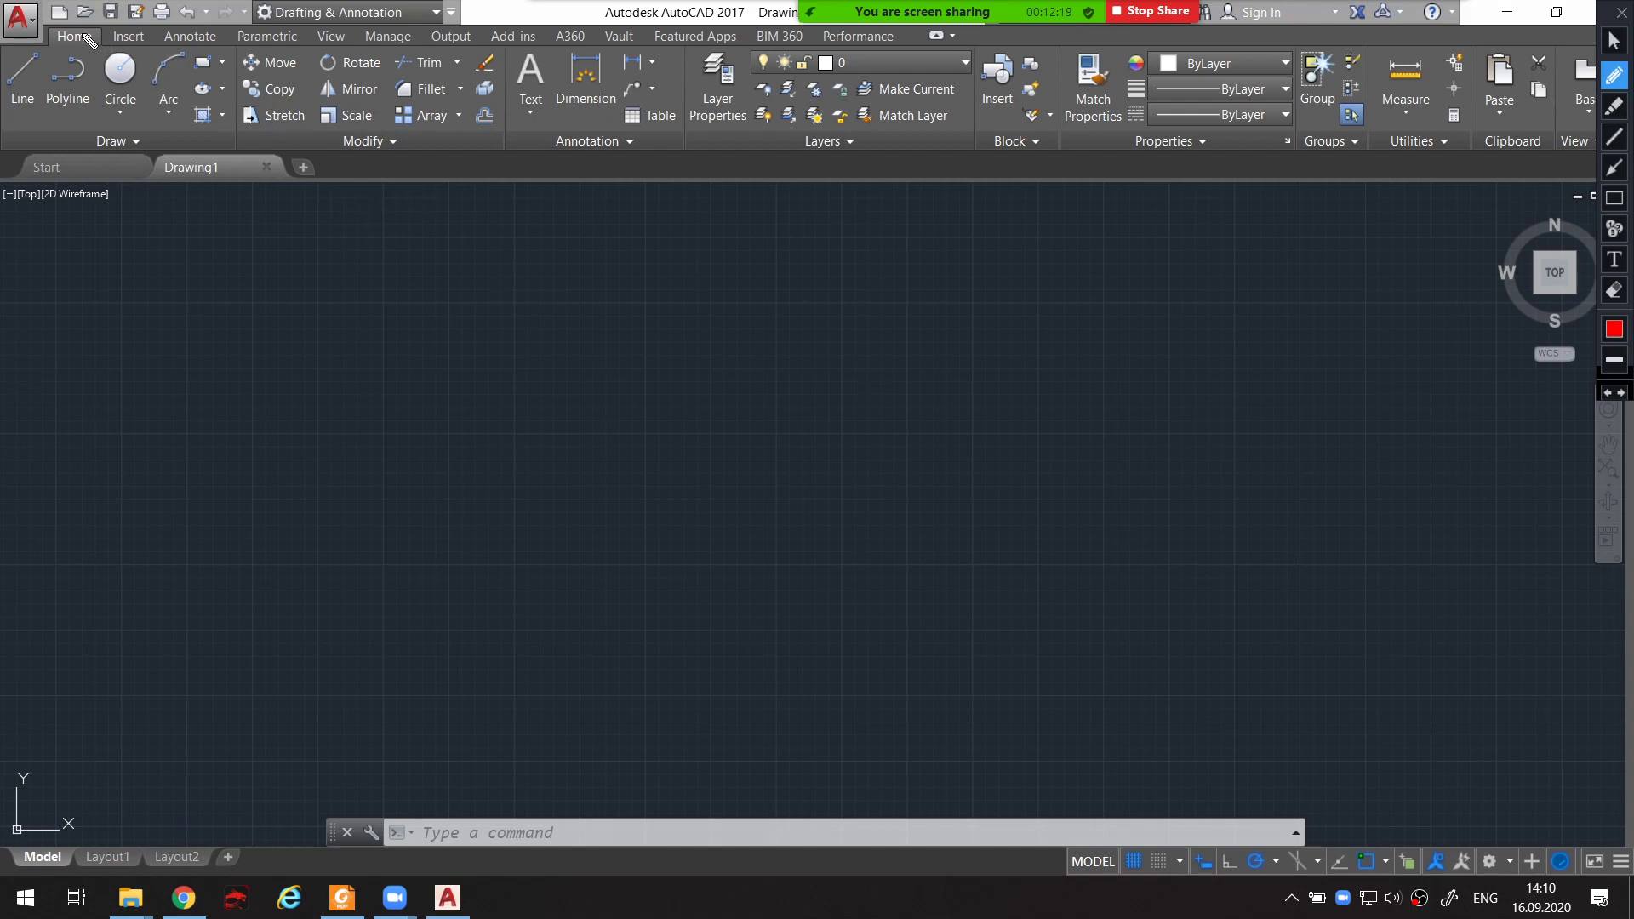
pyautogui.moveTo(78, 32); pyautogui.dragTo(1, 40)
pyautogui.moveTo(28, 151); pyautogui.dragTo(515, 170)
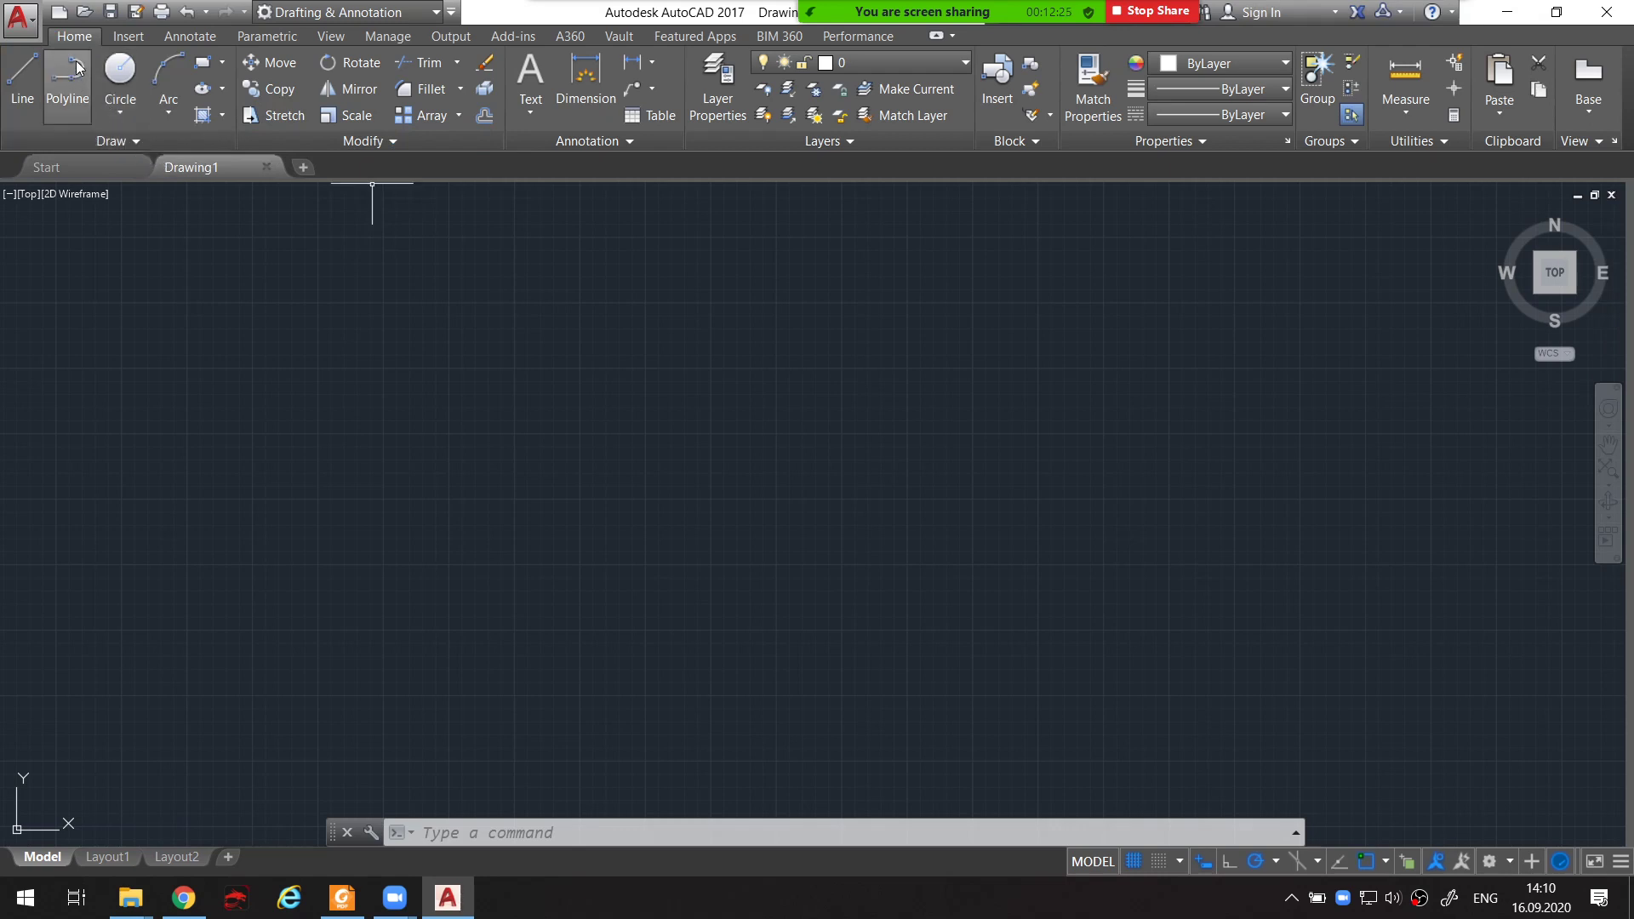
pyautogui.hotkey('ctrl', 'shift', 'p')
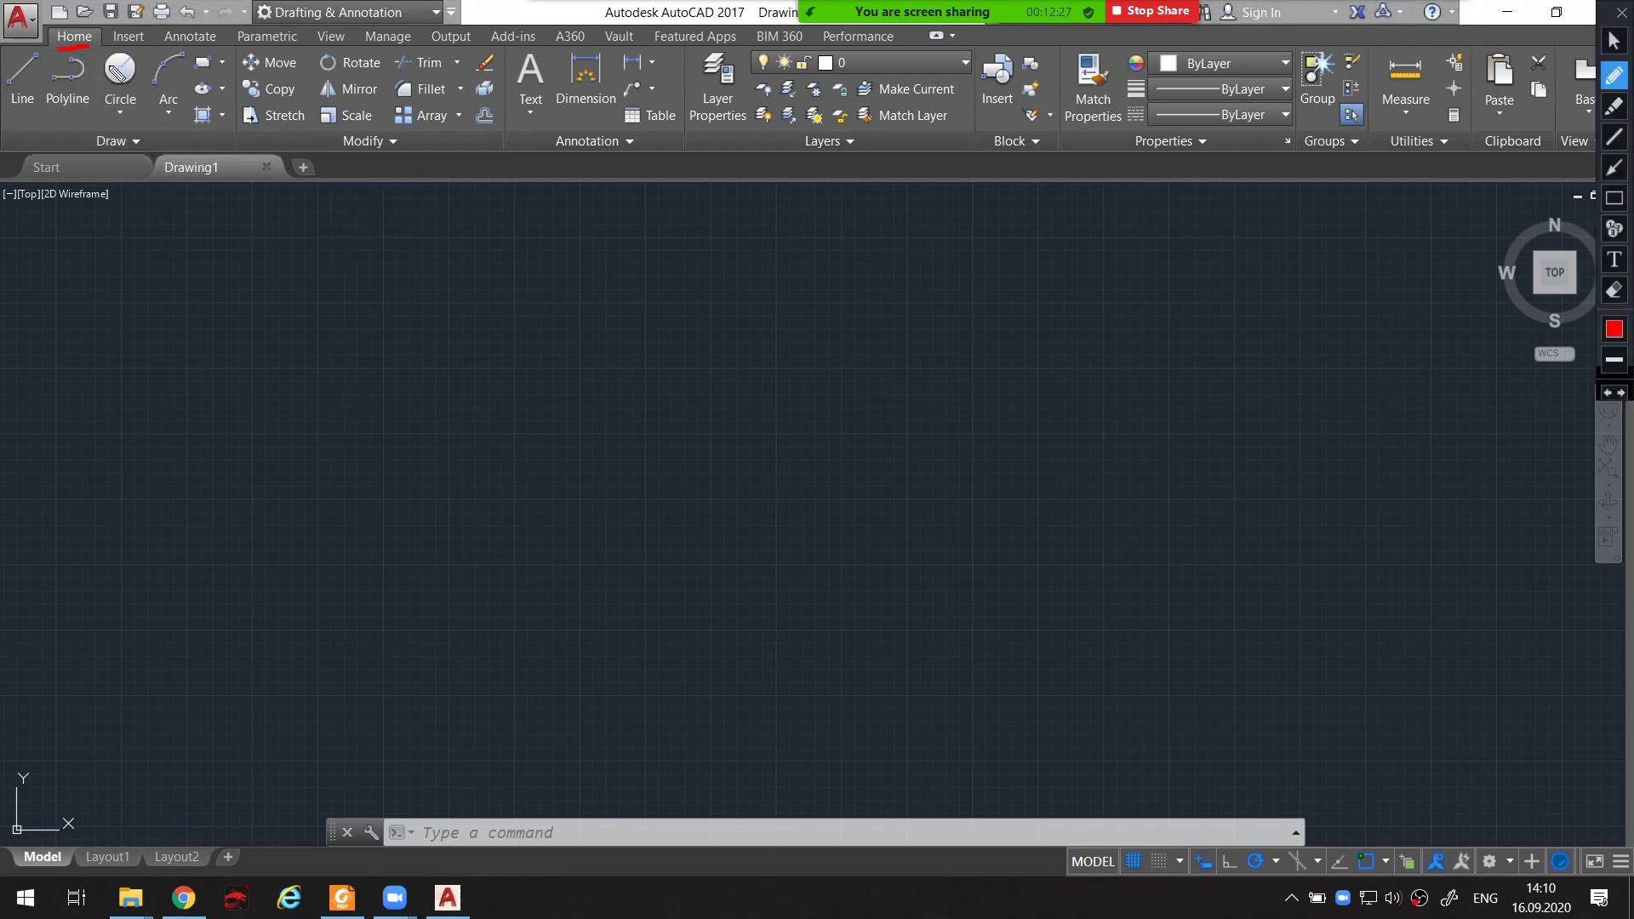
pyautogui.moveTo(38, 58)
pyautogui.mouseDown()
pyautogui.moveTo(22, 81)
pyautogui.moveTo(111, 142)
pyautogui.moveTo(1353, 162)
pyautogui.moveTo(1478, 141)
pyautogui.moveTo(1536, 109)
pyautogui.mouseUp()
pyautogui.moveTo(106, 55); pyautogui.dragTo(202, 57)
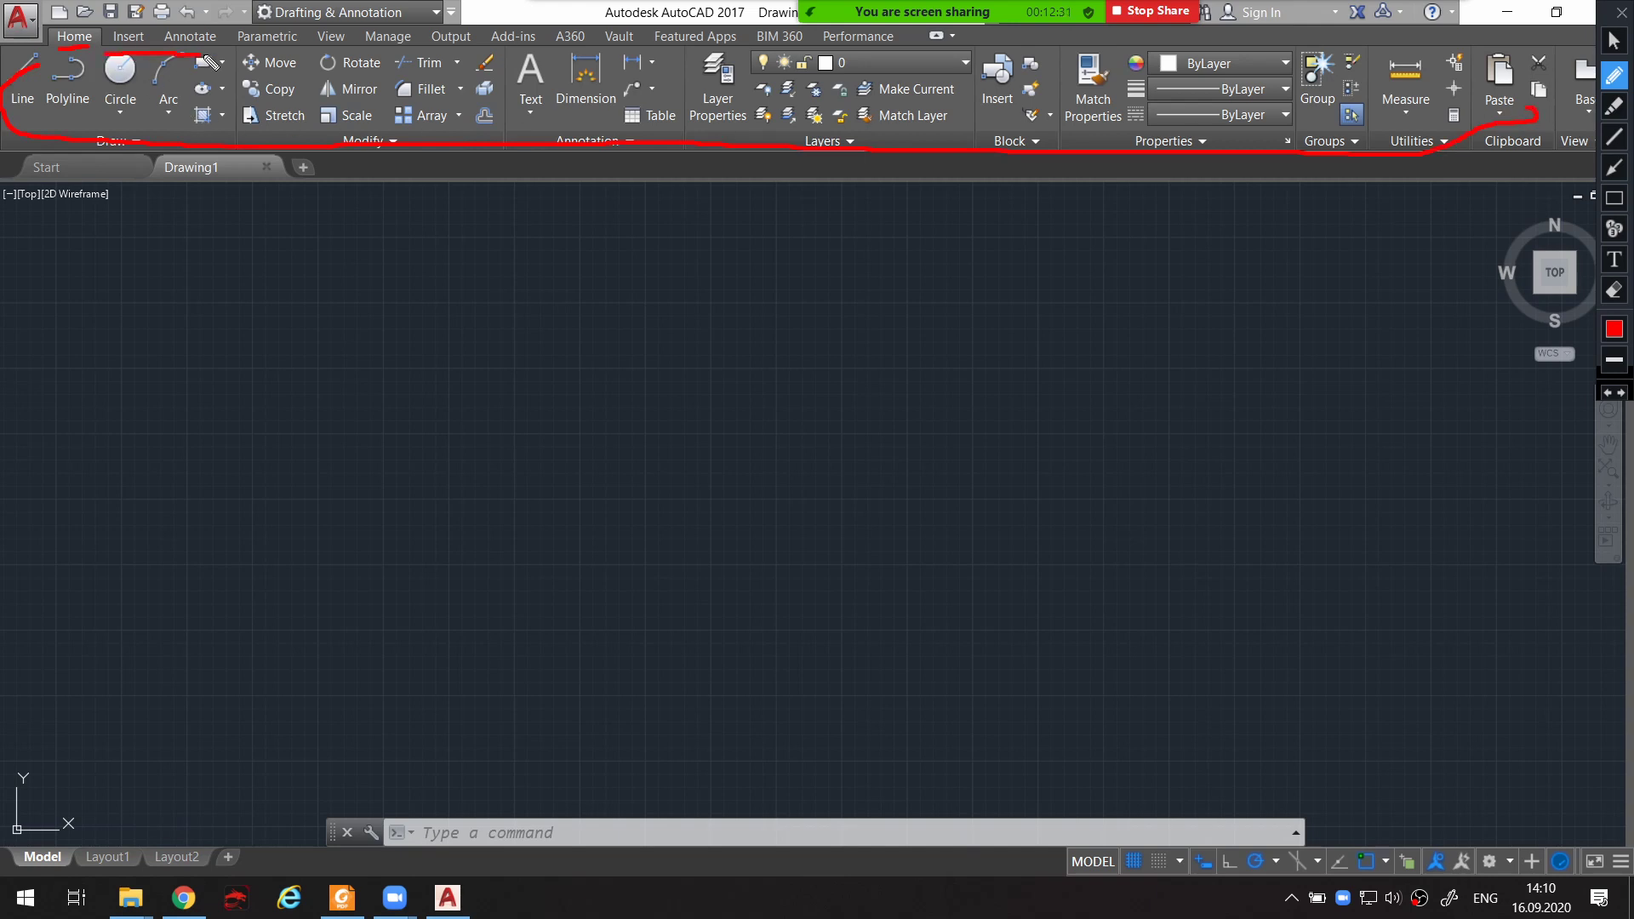
pyautogui.press('alt')
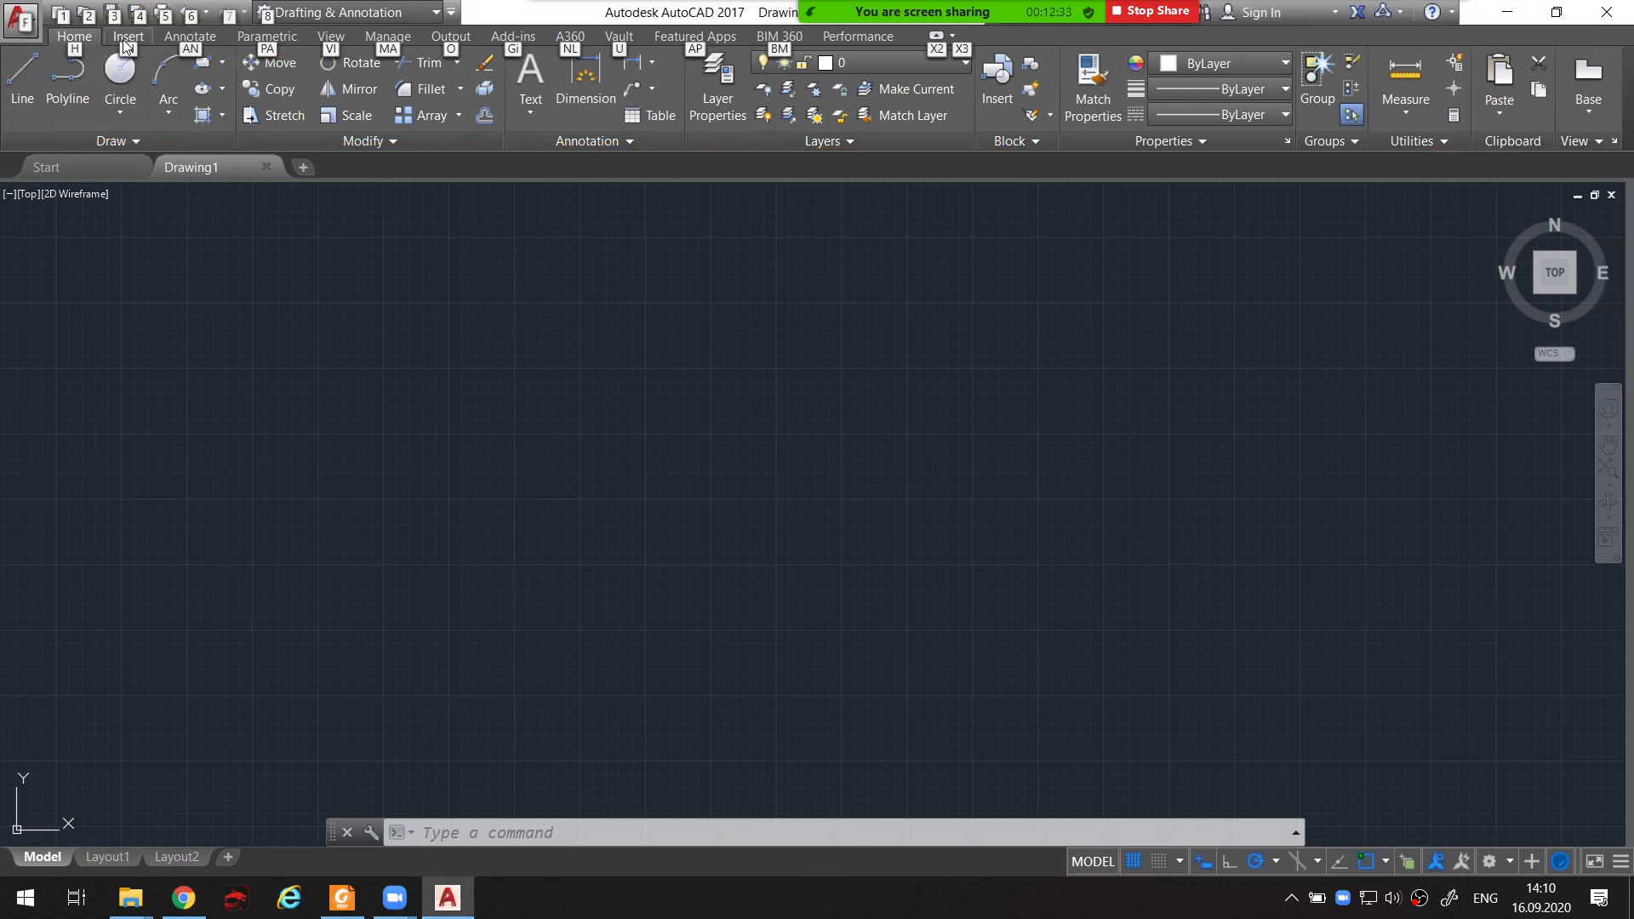
pyautogui.click(123, 39)
pyautogui.moveTo(92, 53)
pyautogui.mouseDown()
pyautogui.moveTo(1200, 165)
pyautogui.moveTo(1487, 154)
pyautogui.mouseUp()
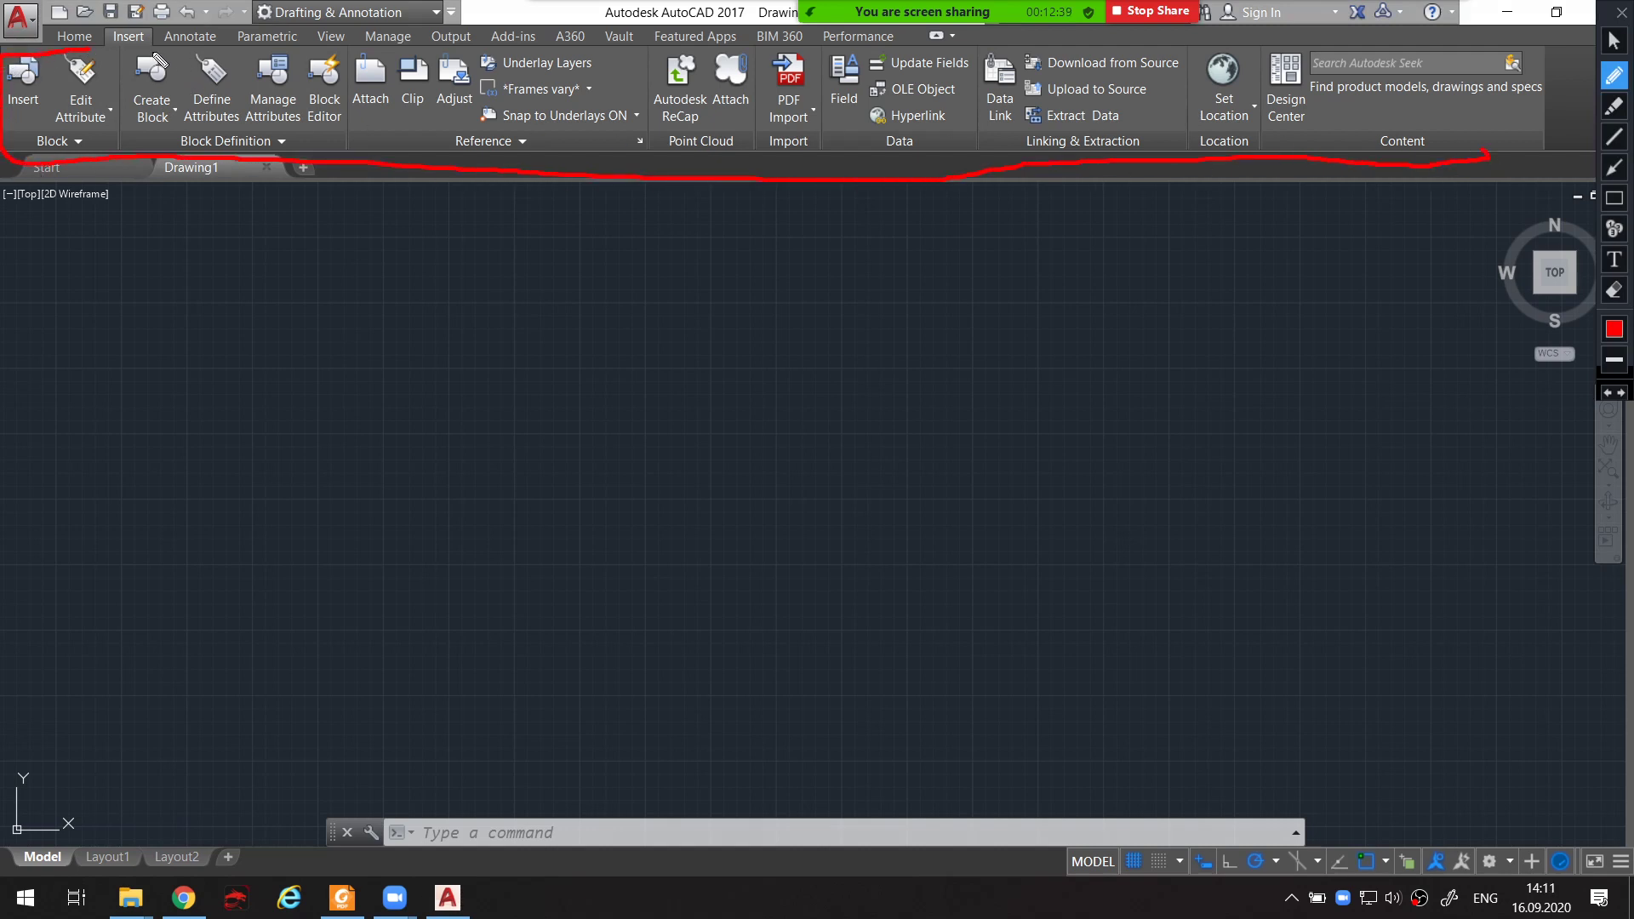
pyautogui.click(171, 39)
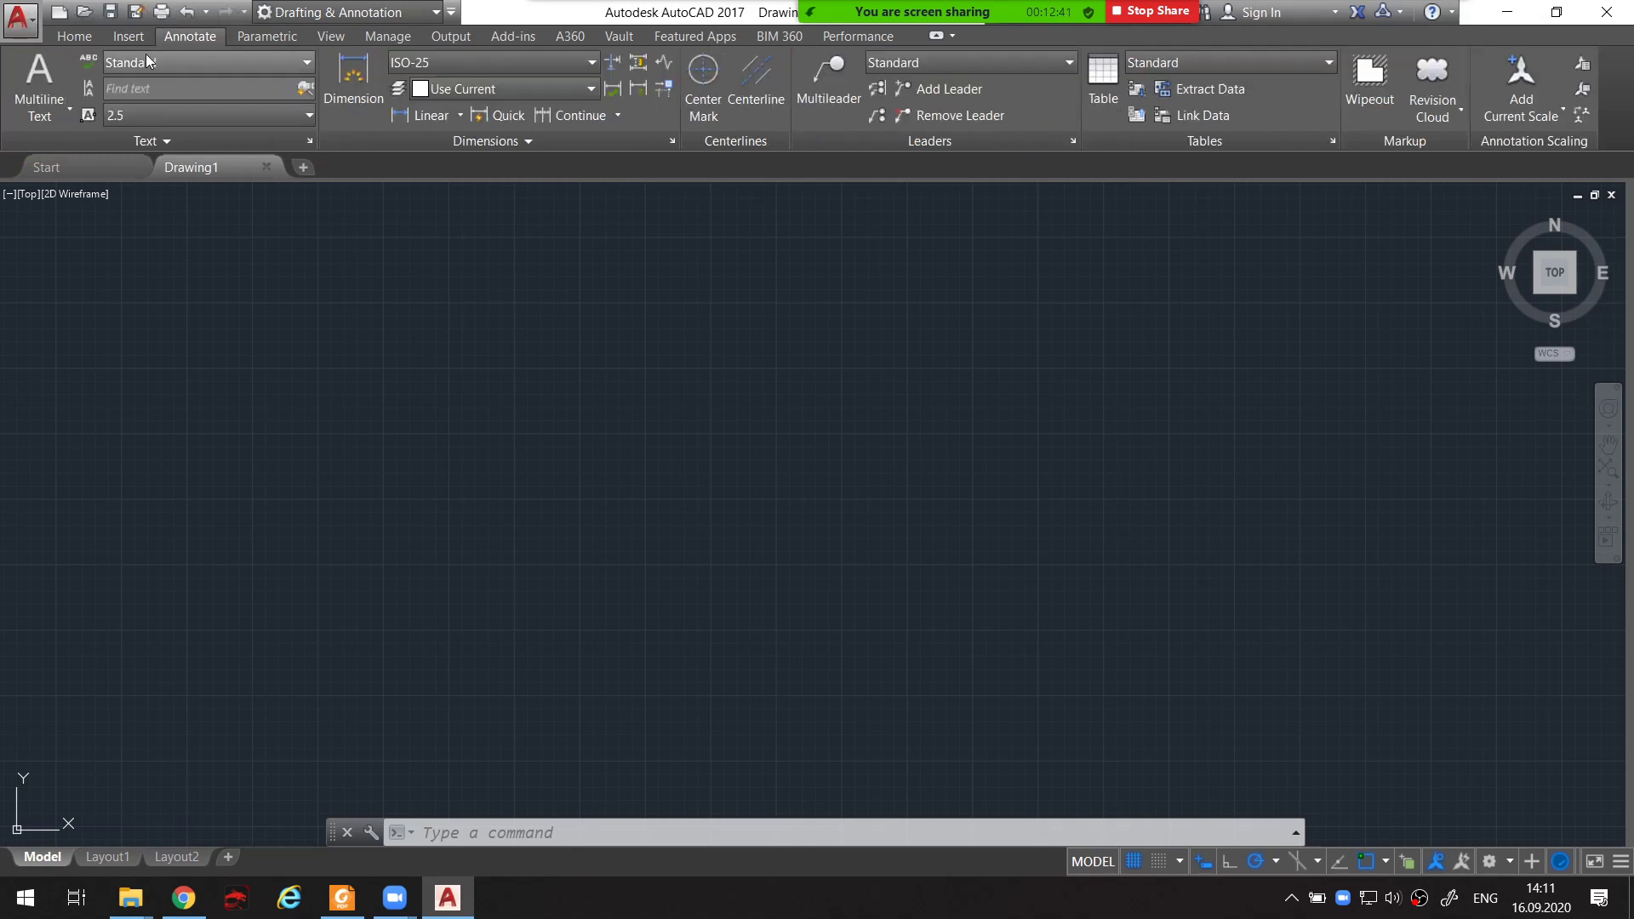
pyautogui.moveTo(118, 53)
pyautogui.mouseDown()
pyautogui.moveTo(7, 61)
pyautogui.moveTo(30, 143)
pyautogui.moveTo(715, 169)
pyautogui.mouseUp()
pyautogui.click(267, 35)
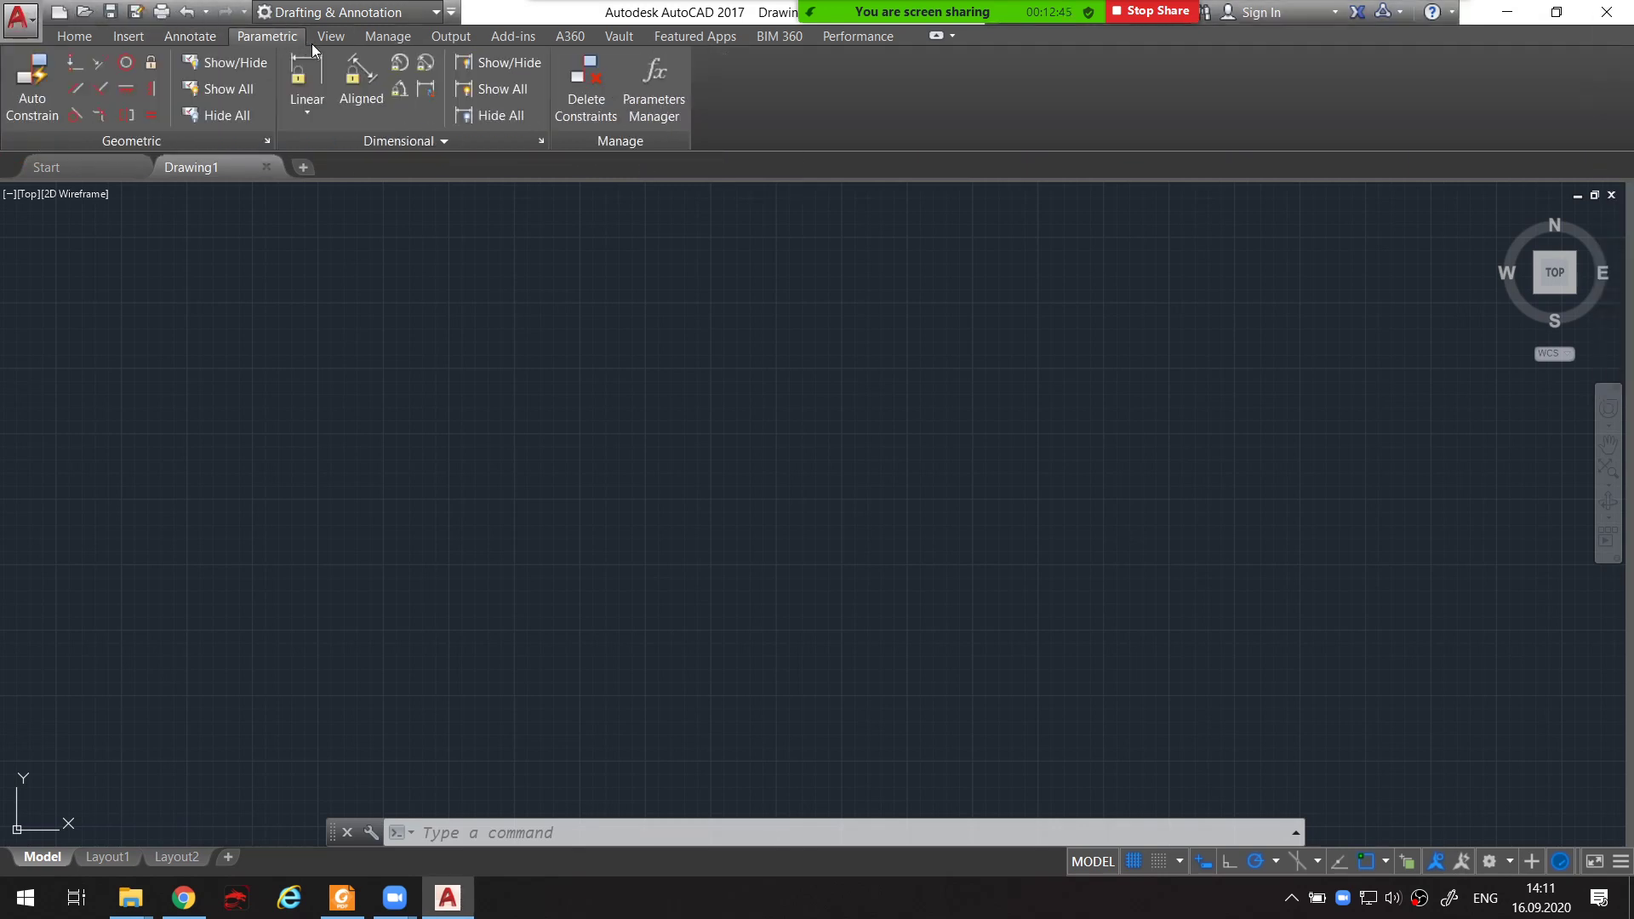
pyautogui.click(323, 39)
pyautogui.click(383, 37)
pyautogui.click(450, 38)
pyautogui.click(513, 37)
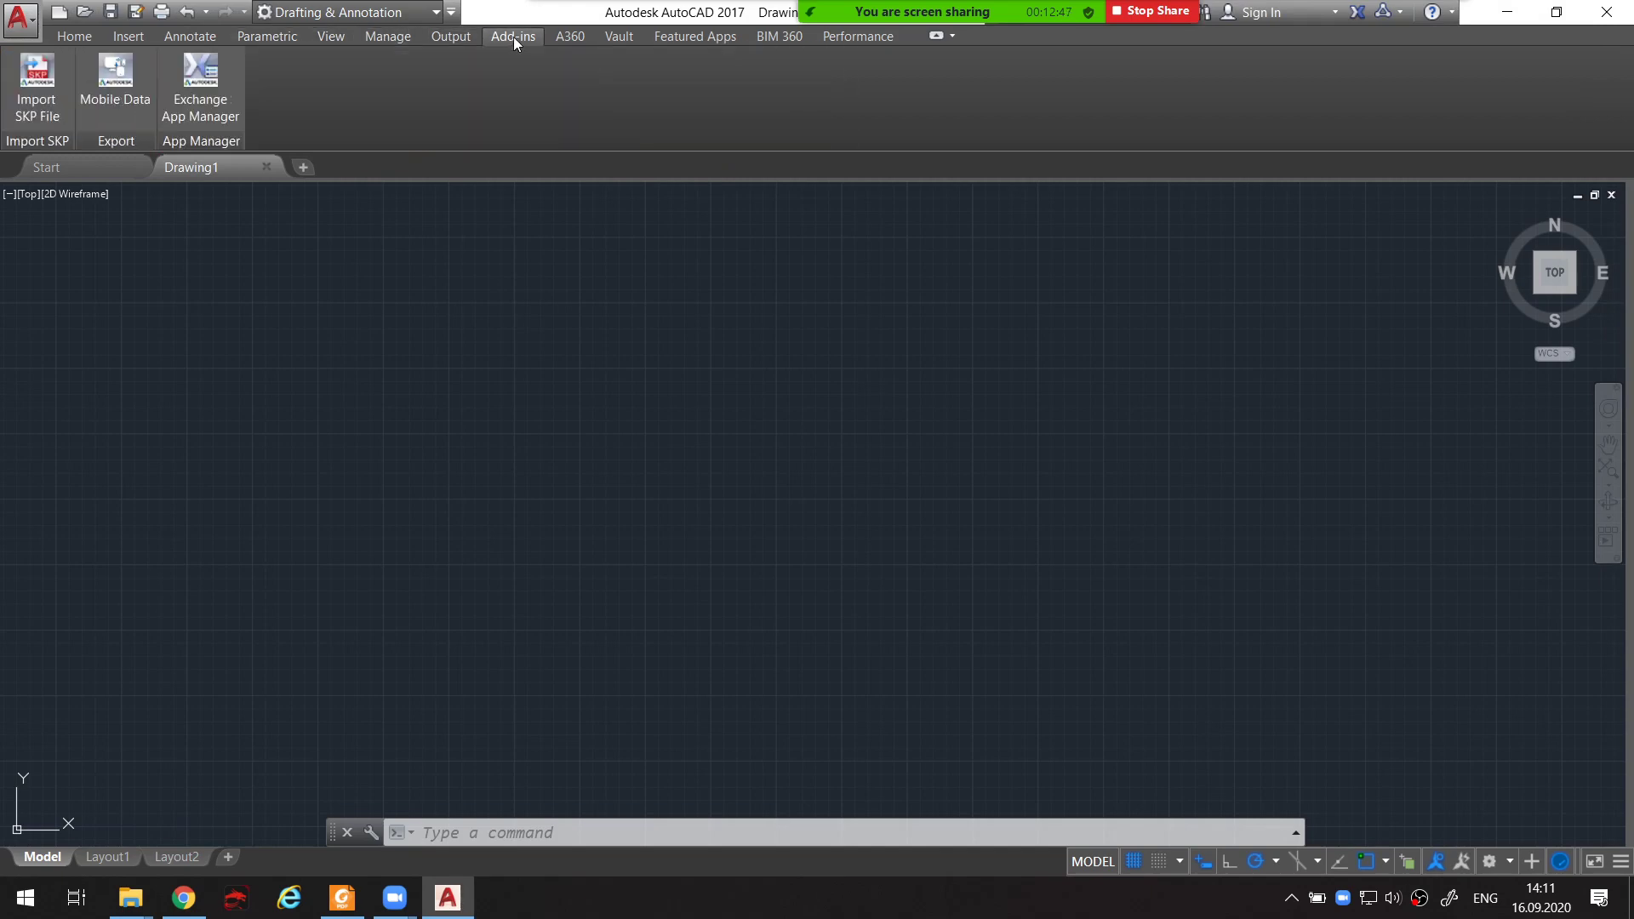
pyautogui.click(618, 39)
pyautogui.click(699, 35)
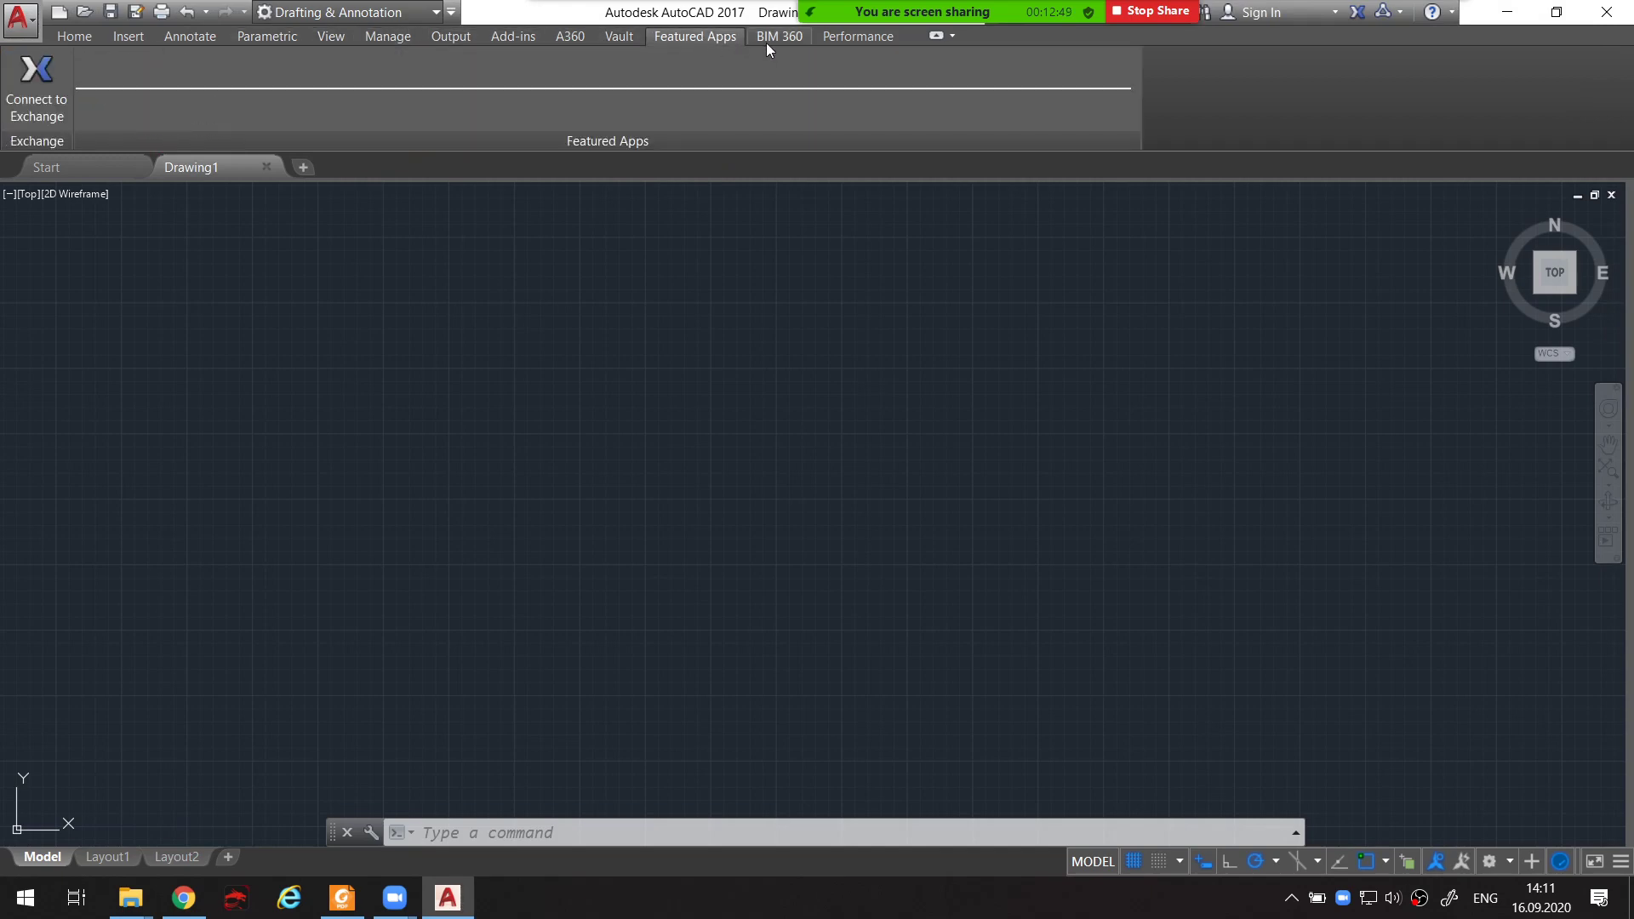
pyautogui.click(771, 38)
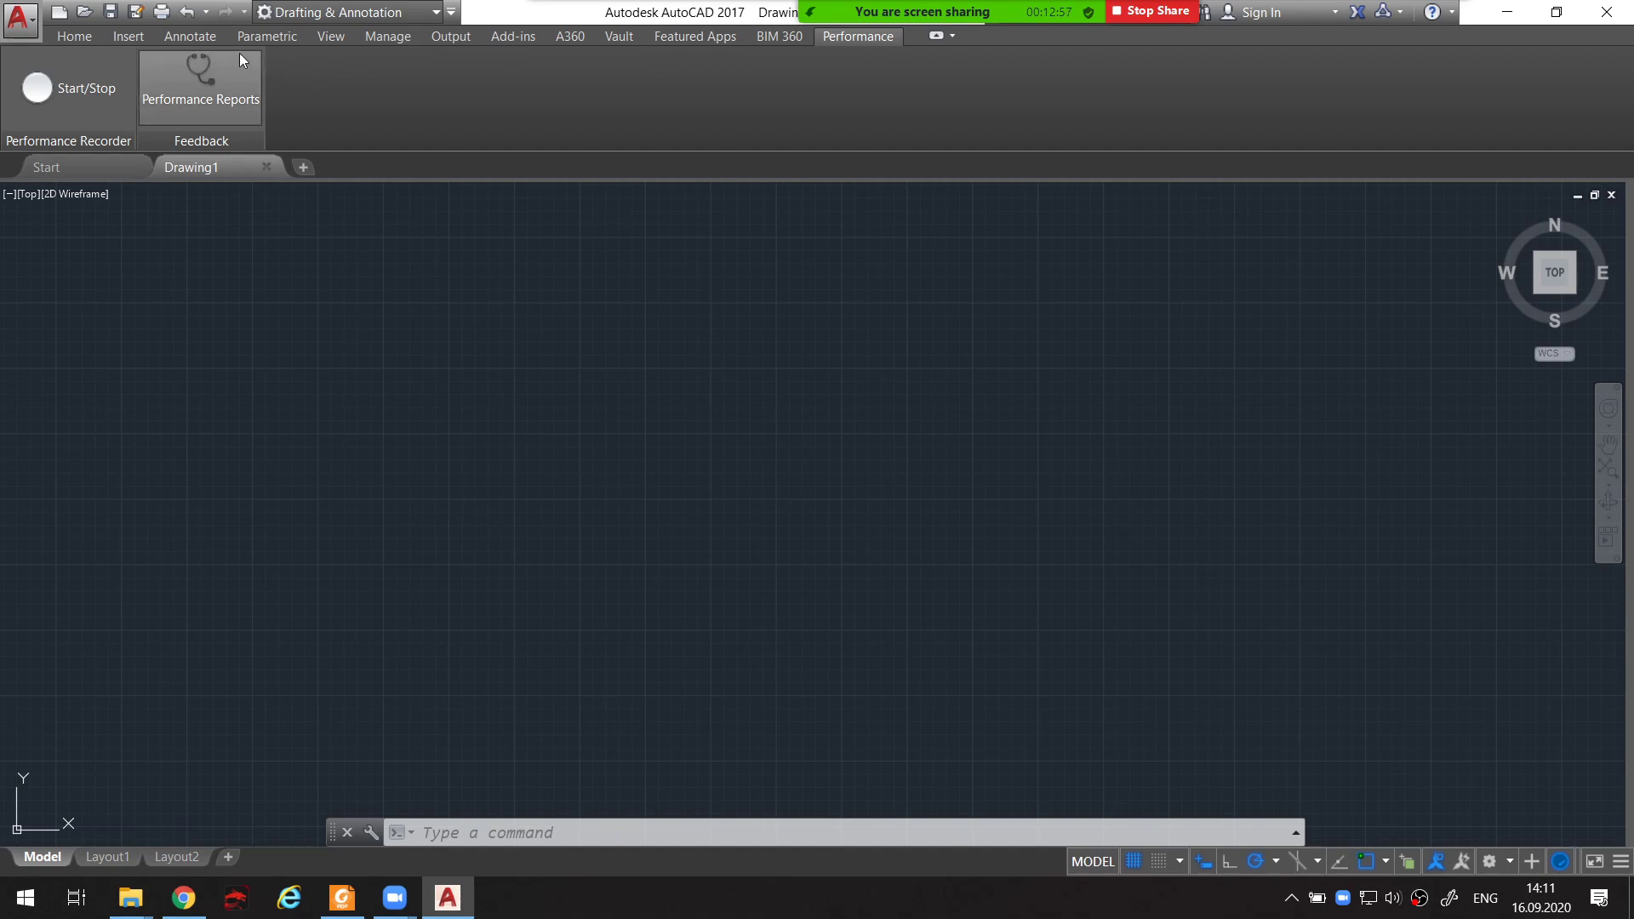
pyautogui.click(75, 38)
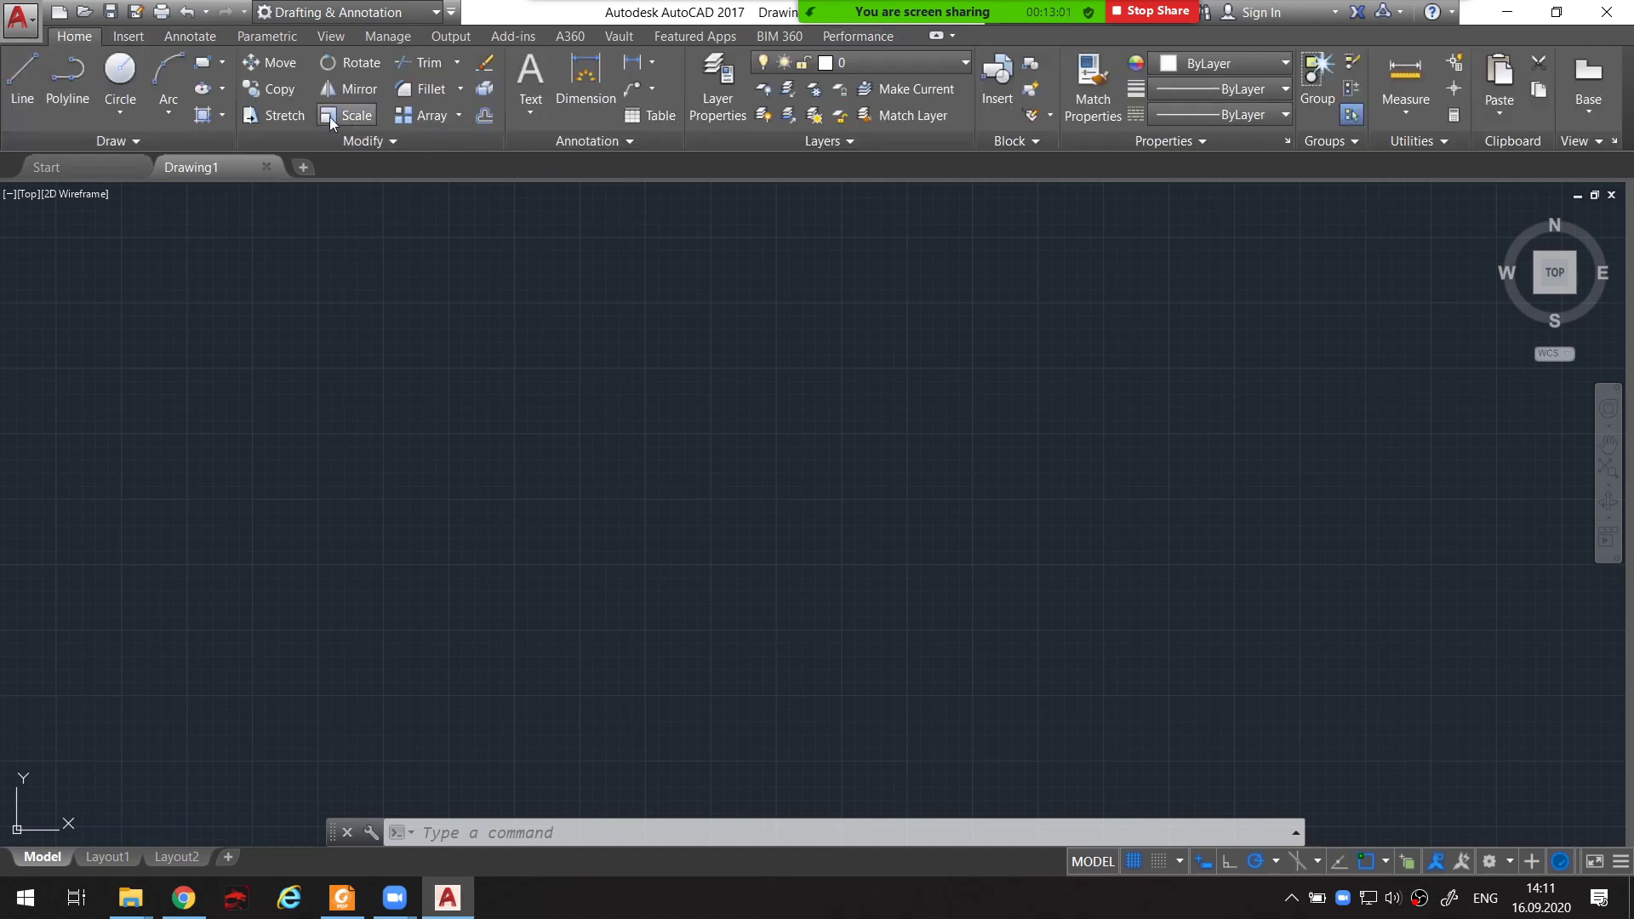
pyautogui.click(135, 36)
pyautogui.click(191, 37)
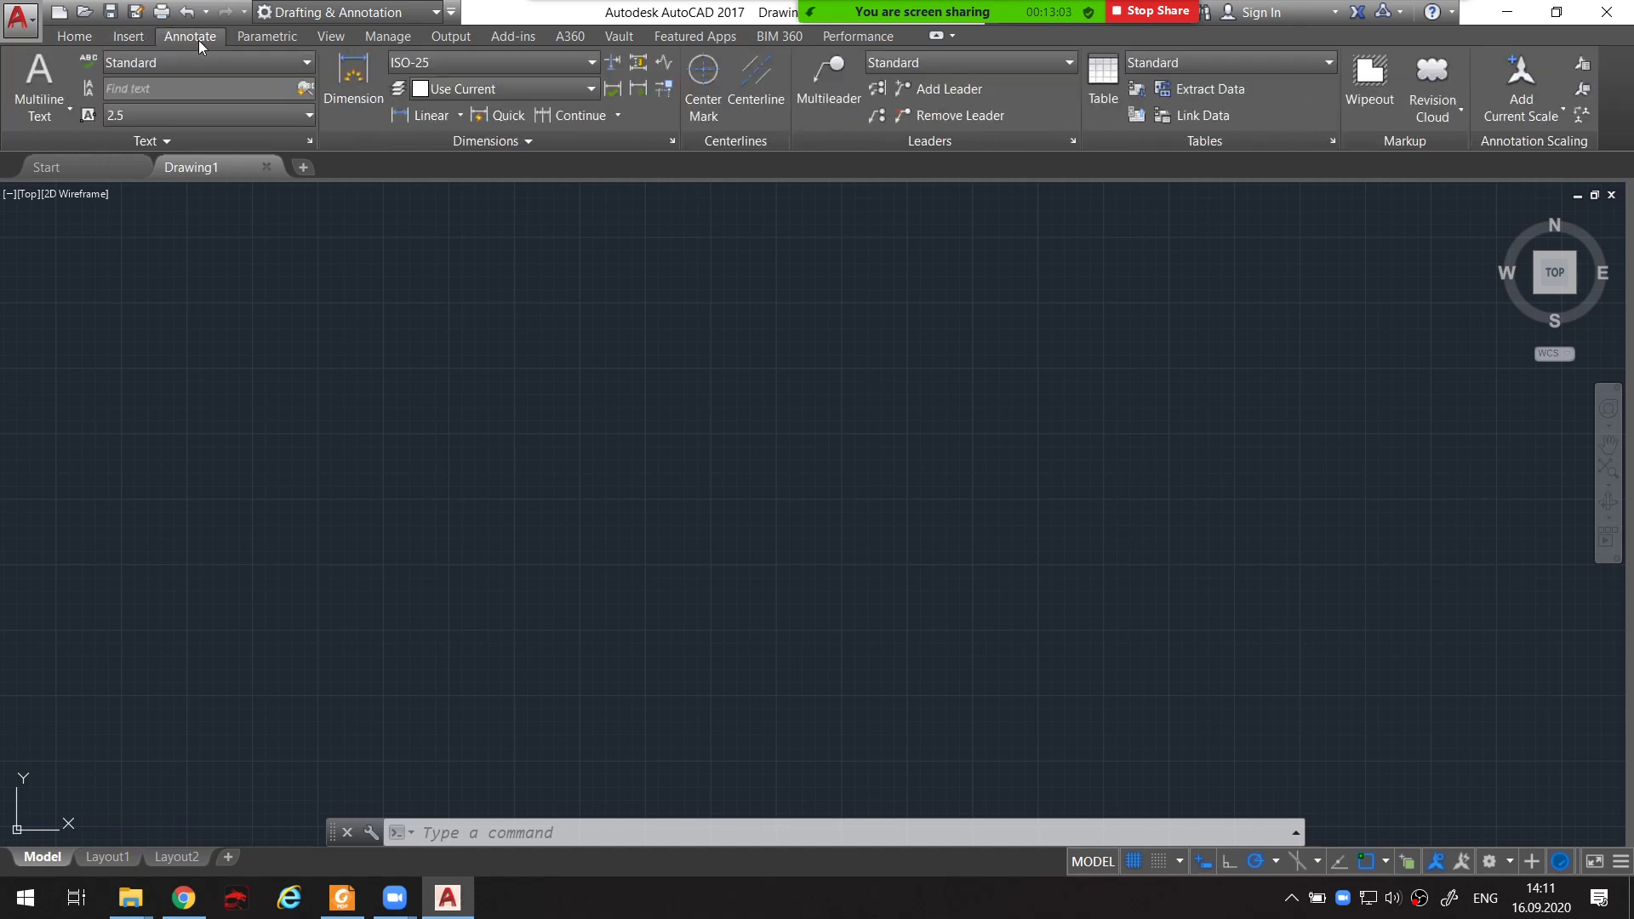
pyautogui.click(331, 36)
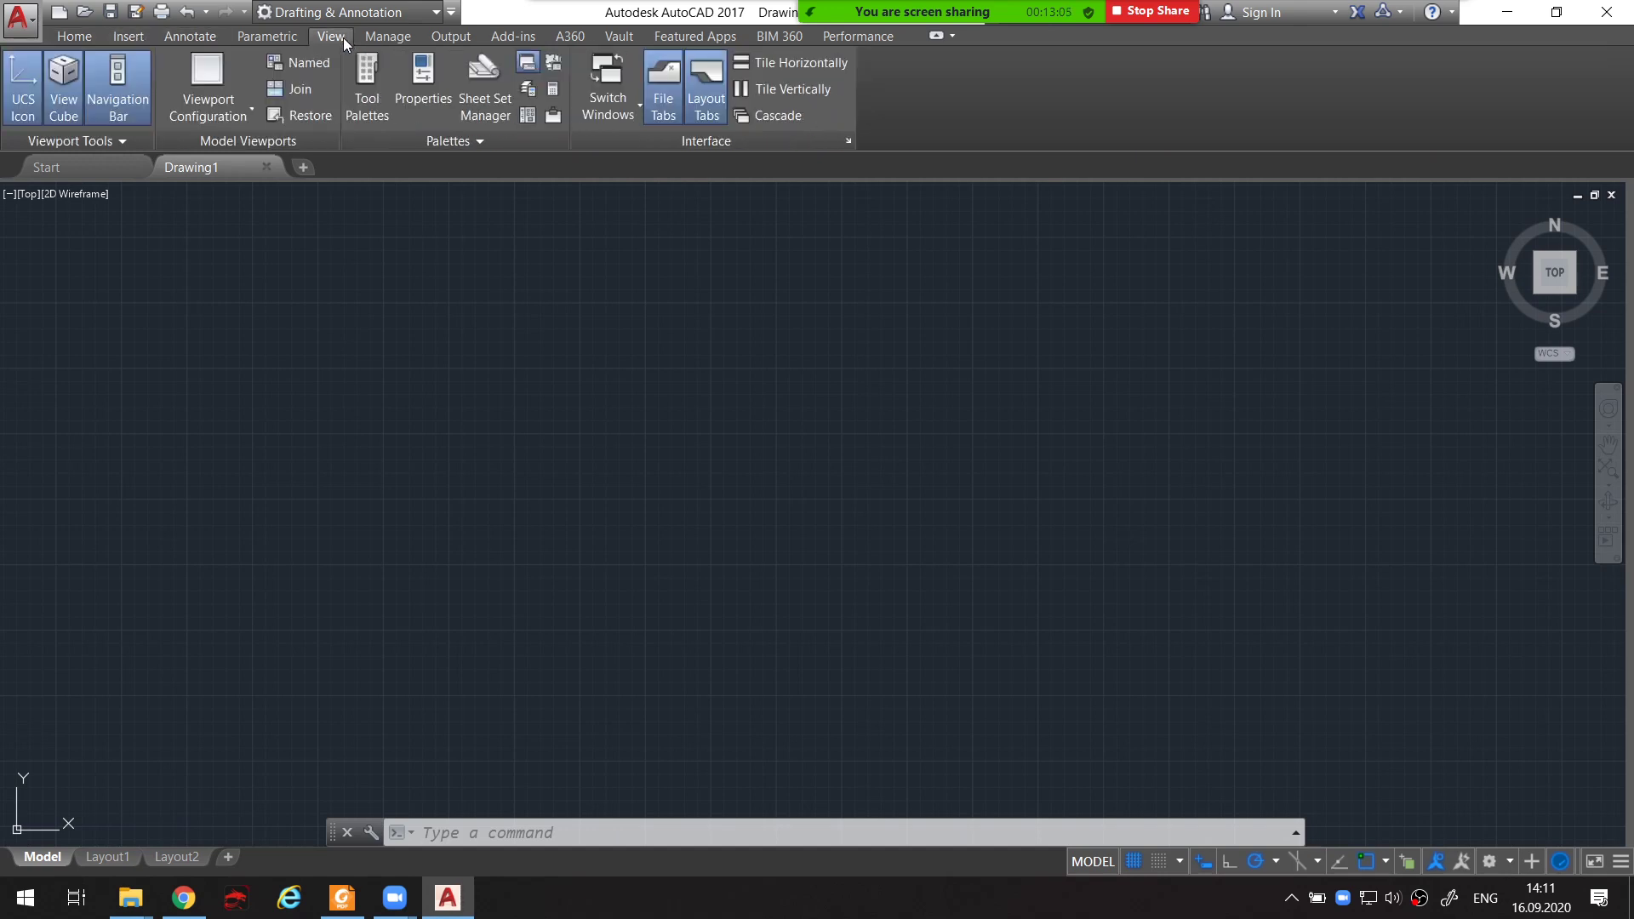
pyautogui.click(286, 43)
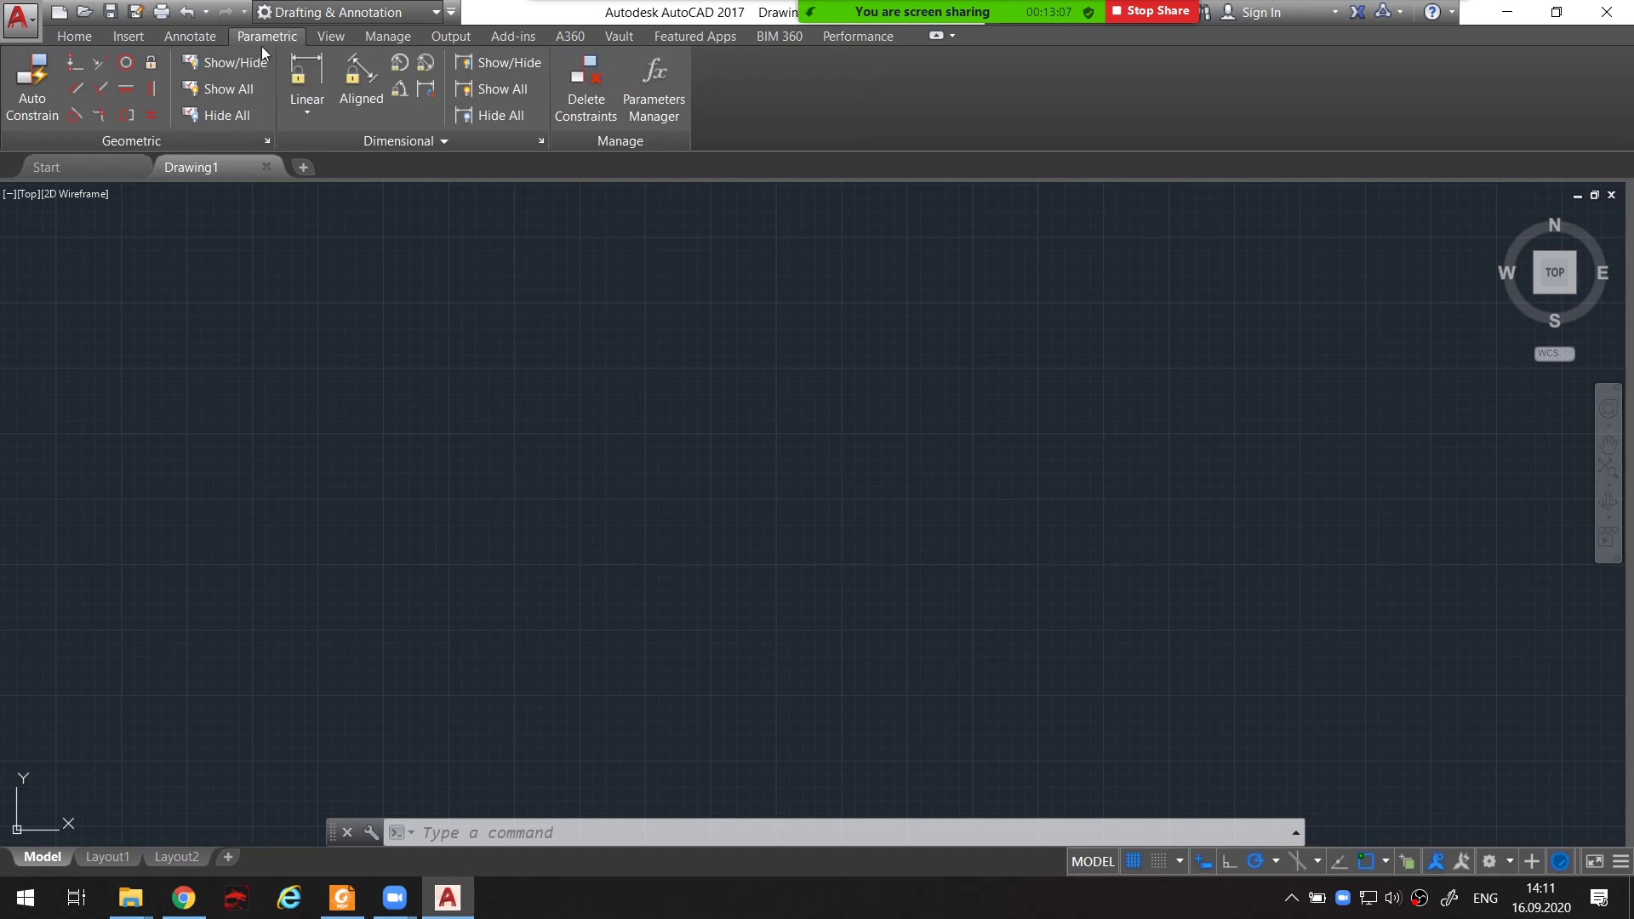
pyautogui.click(85, 38)
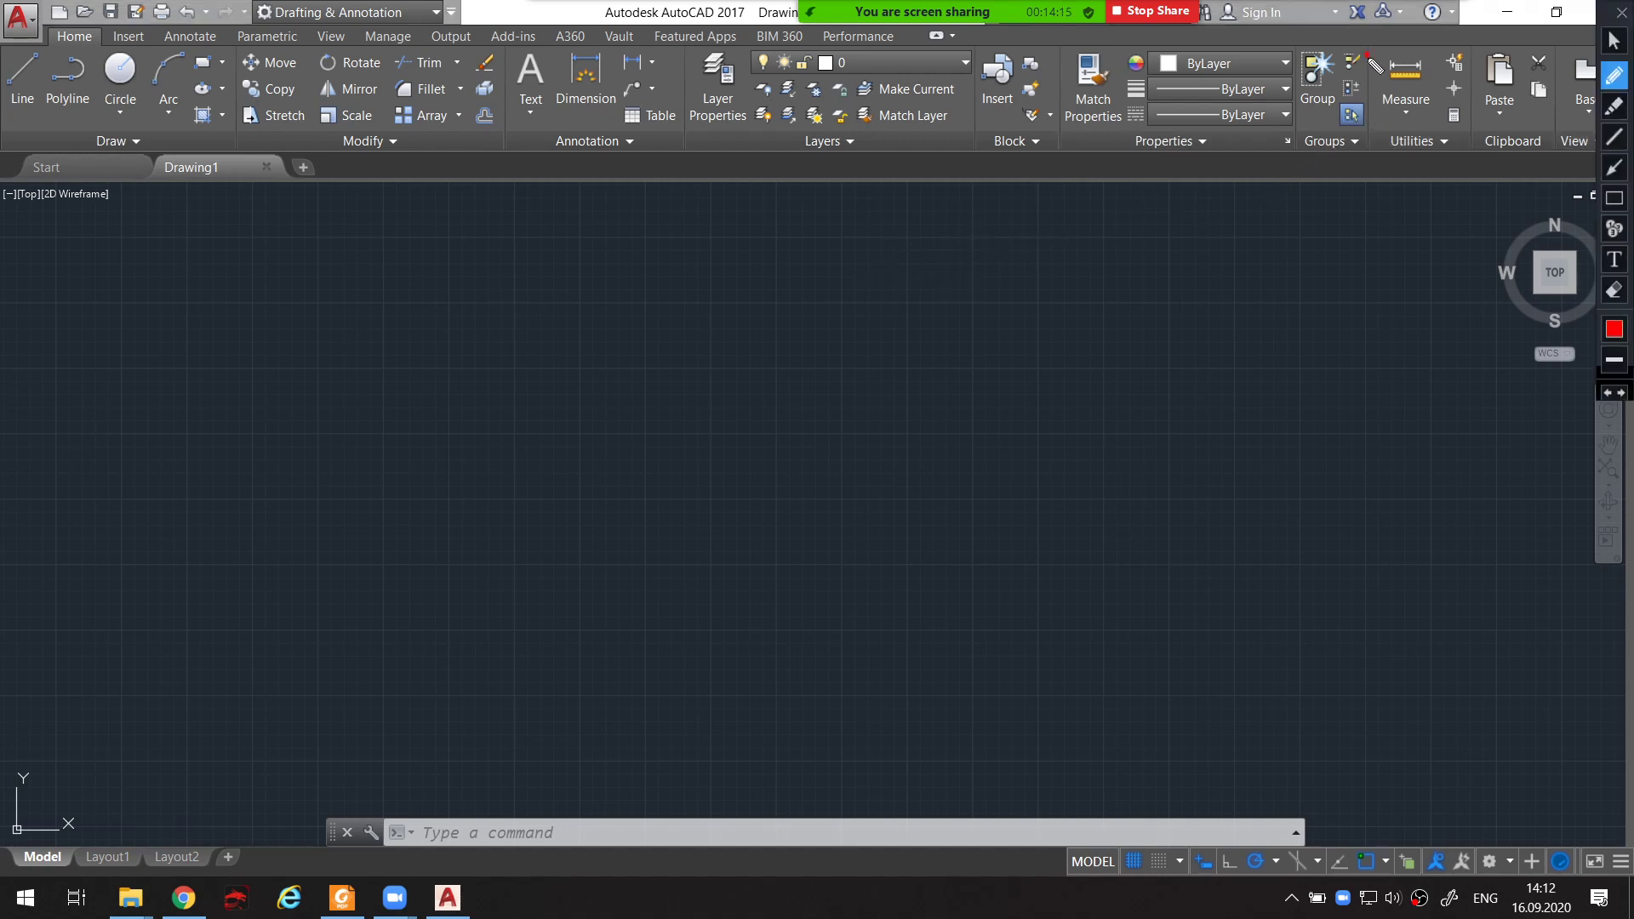
pyautogui.moveTo(1367, 54)
pyautogui.mouseDown()
pyautogui.moveTo(1339, 154)
pyautogui.moveTo(92, 152)
pyautogui.mouseUp()
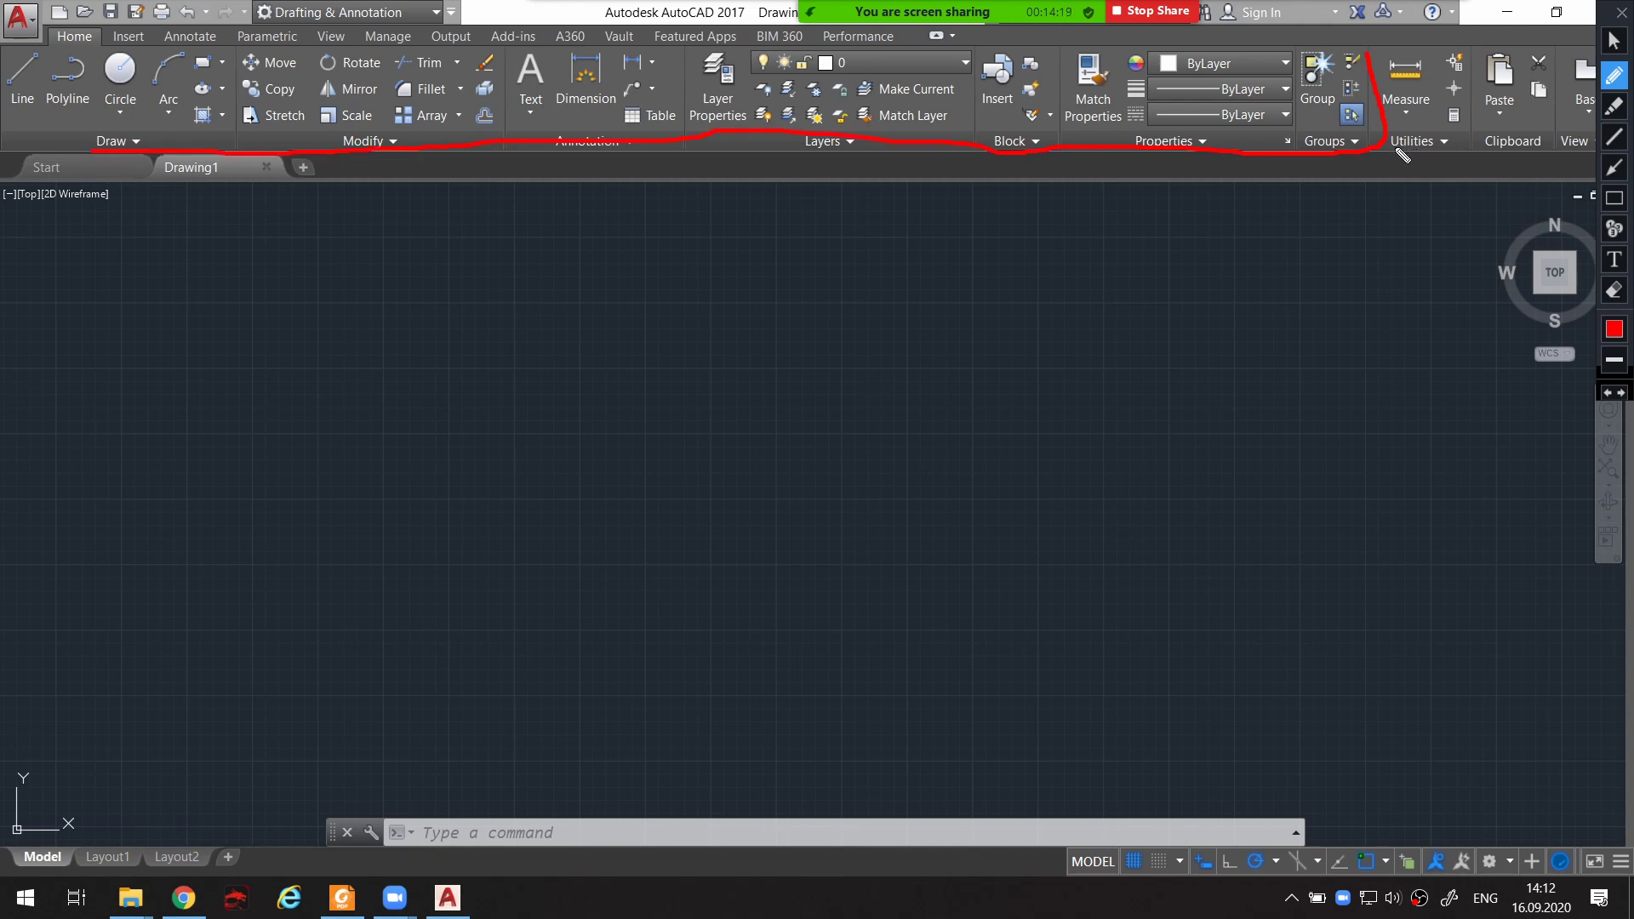
pyautogui.moveTo(1396, 146); pyautogui.dragTo(1452, 153)
pyautogui.press('alt')
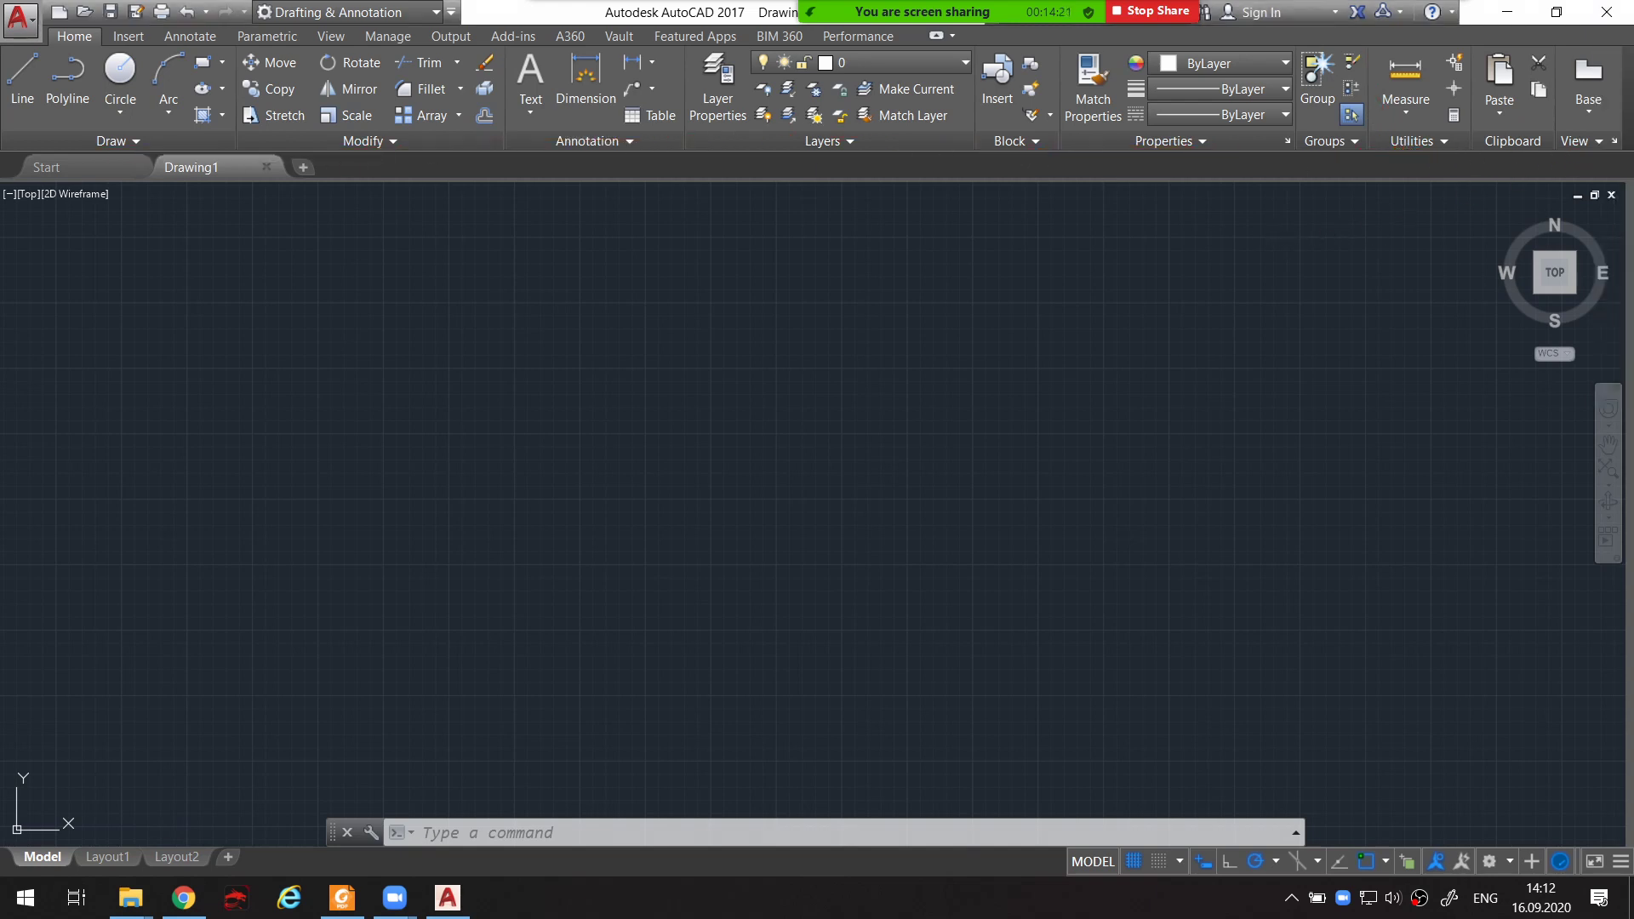
pyautogui.press('Escape')
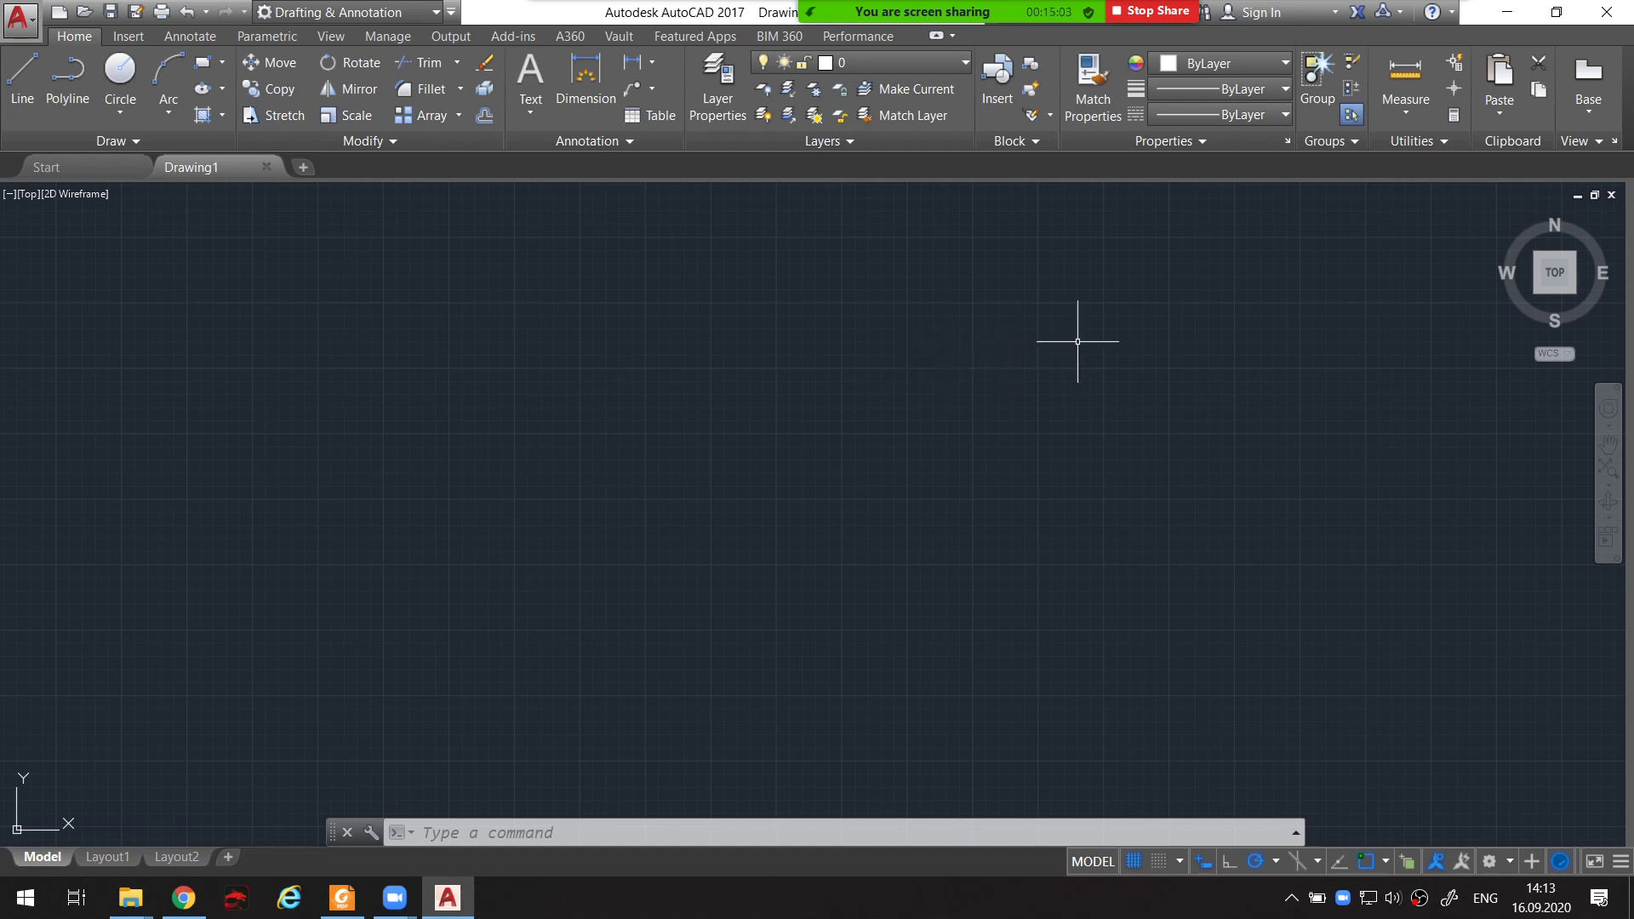
pyautogui.scroll(-3, 1081, 340)
pyautogui.moveTo(1094, 339); pyautogui.dragTo(975, 332, button='middle')
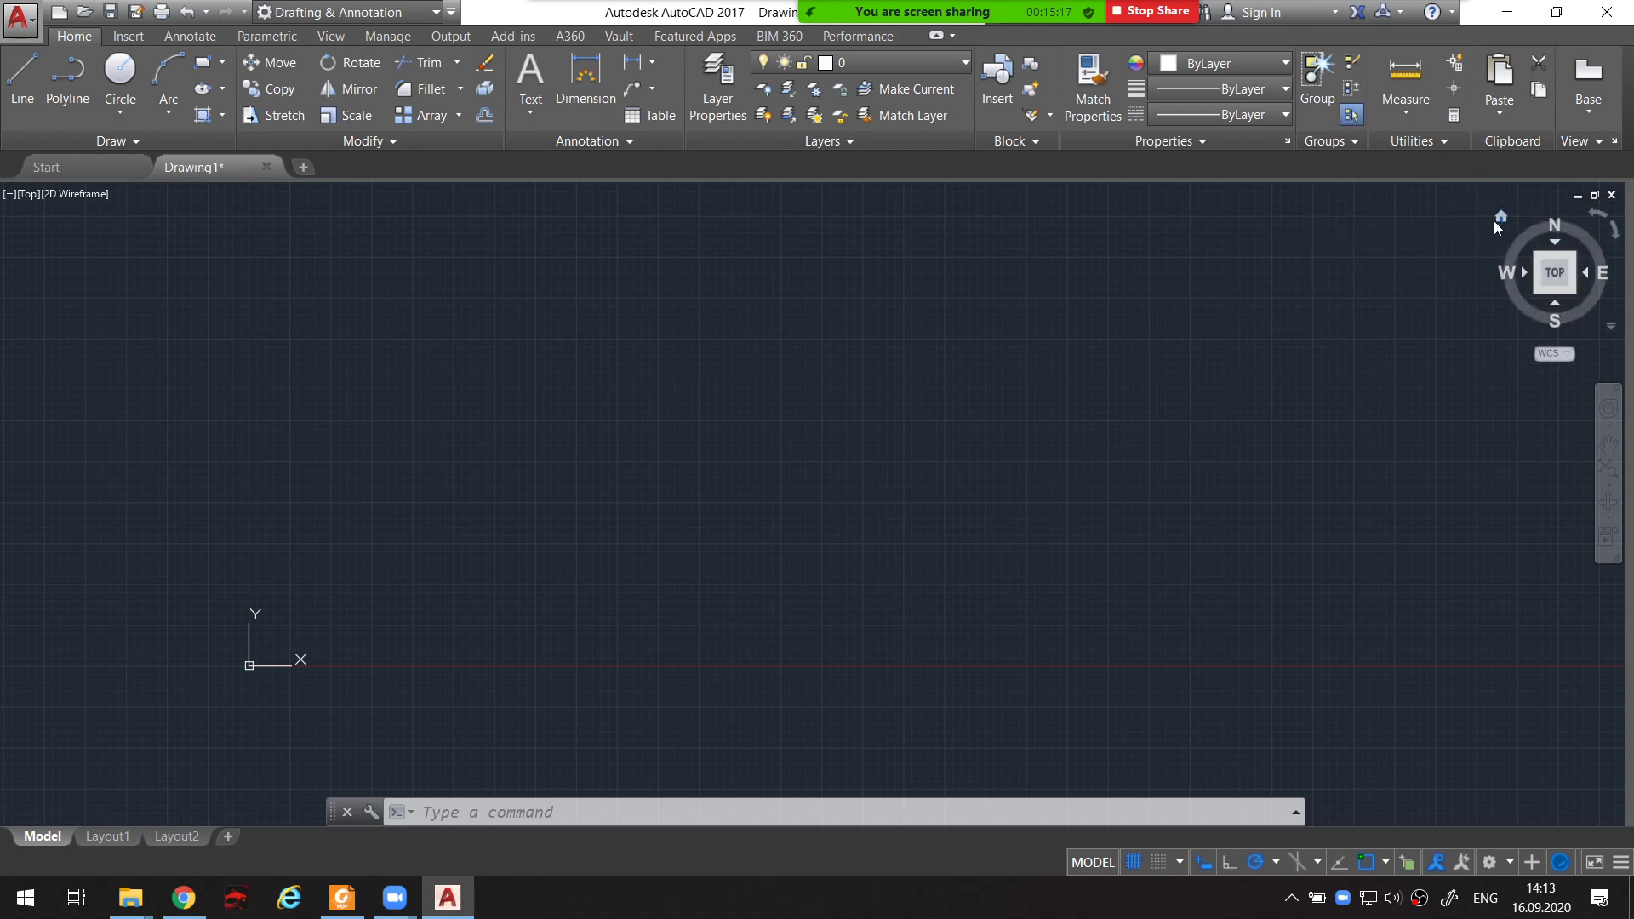
pyautogui.hotkey('ctrl', 'shift', 'p')
pyautogui.moveTo(1498, 205); pyautogui.dragTo(1579, 403)
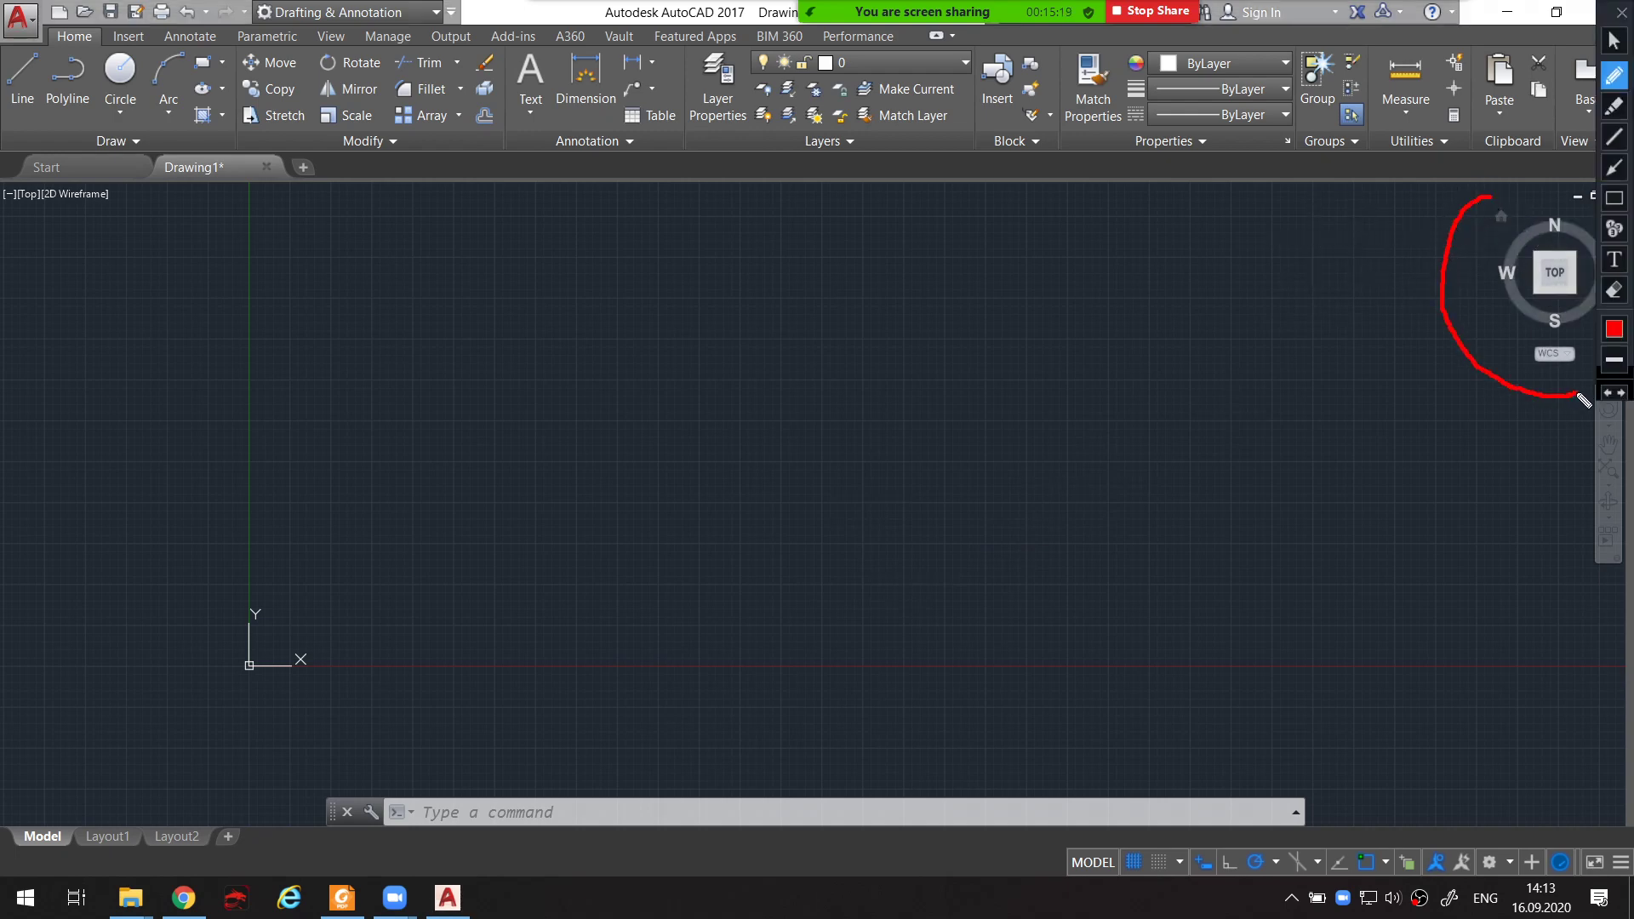
pyautogui.hotkey('ctrl', 'shift', 'p')
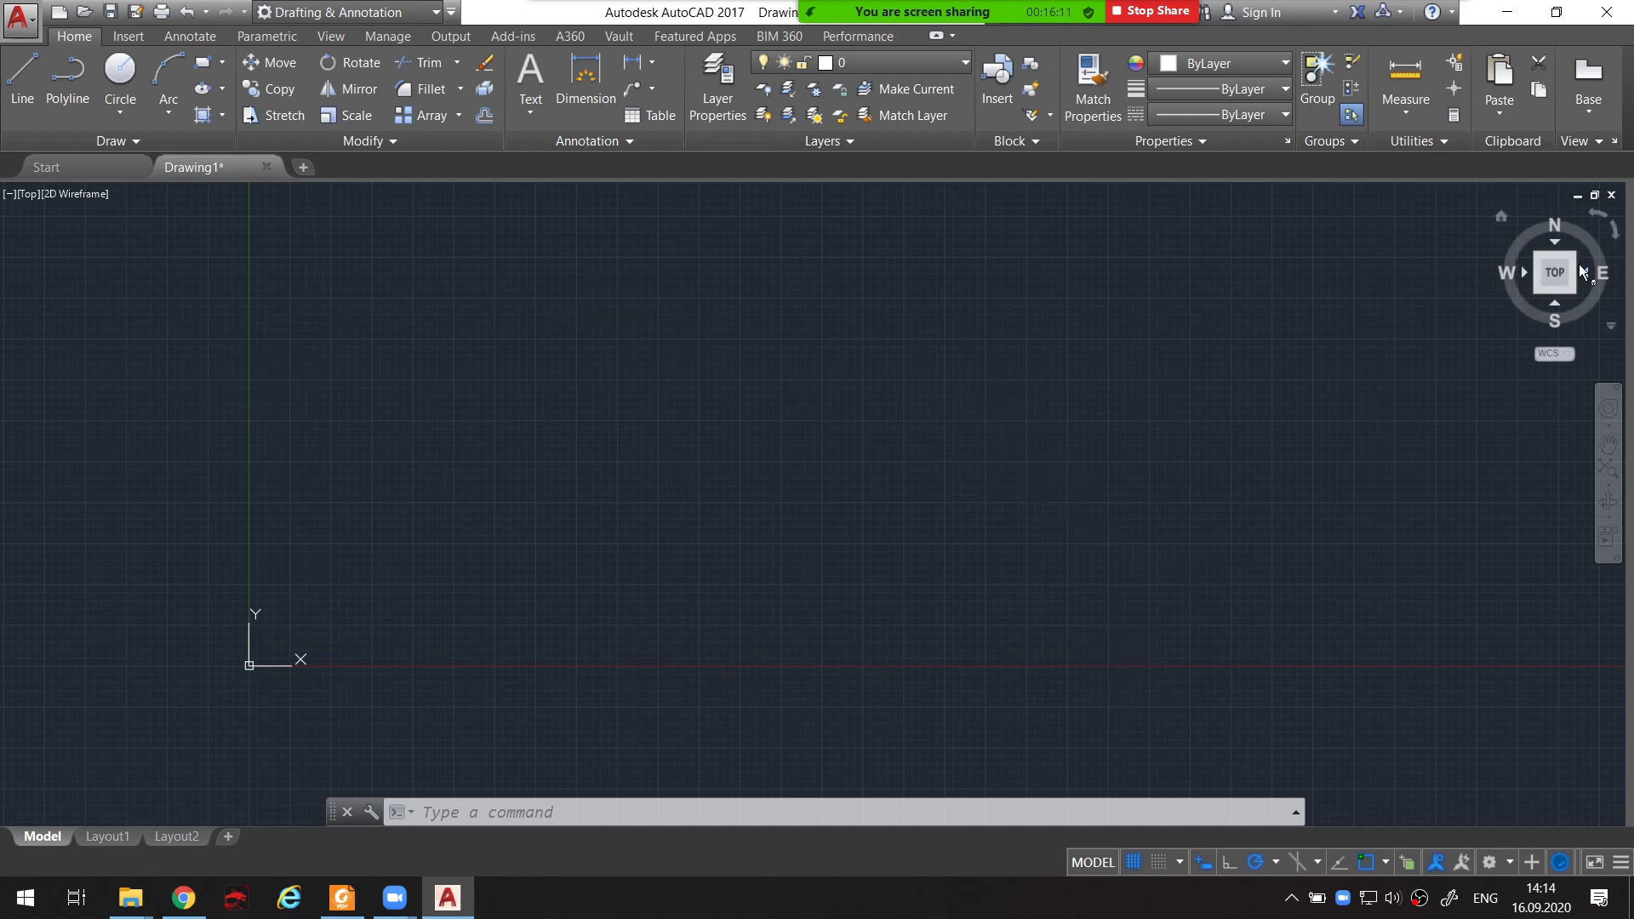
# Re-centre the top view on the origin, then view the drawing from the back
pyautogui.moveTo(1554, 272)
pyautogui.click(1556, 274)
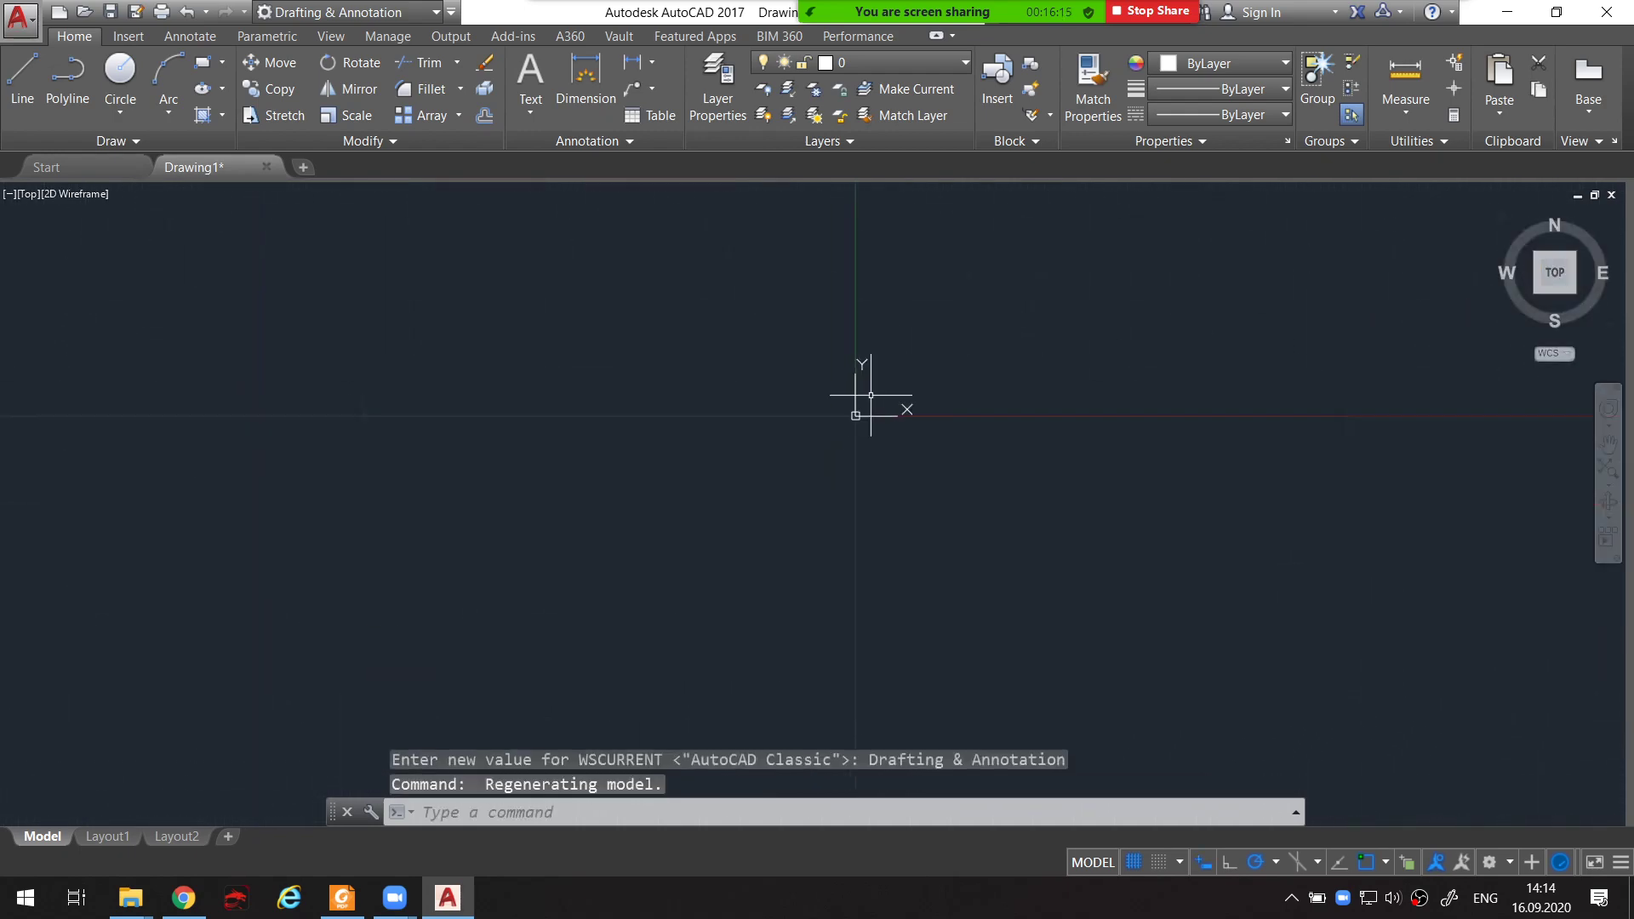
pyautogui.scroll(2, 861, 386)
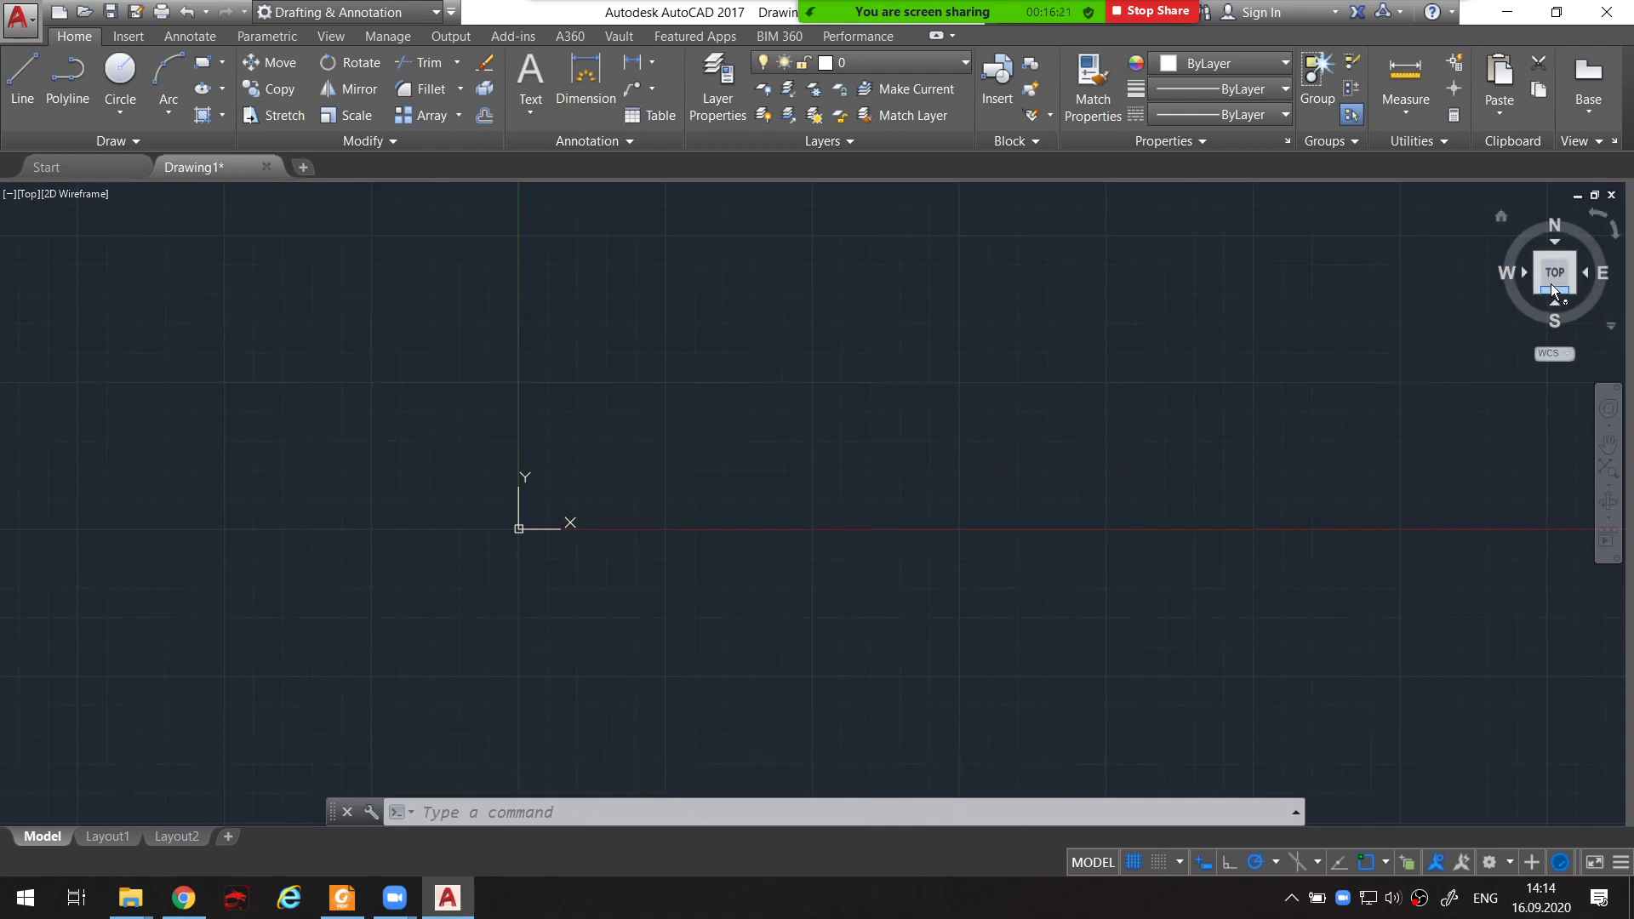
pyautogui.moveTo(1554, 273)
pyautogui.click(1555, 242)
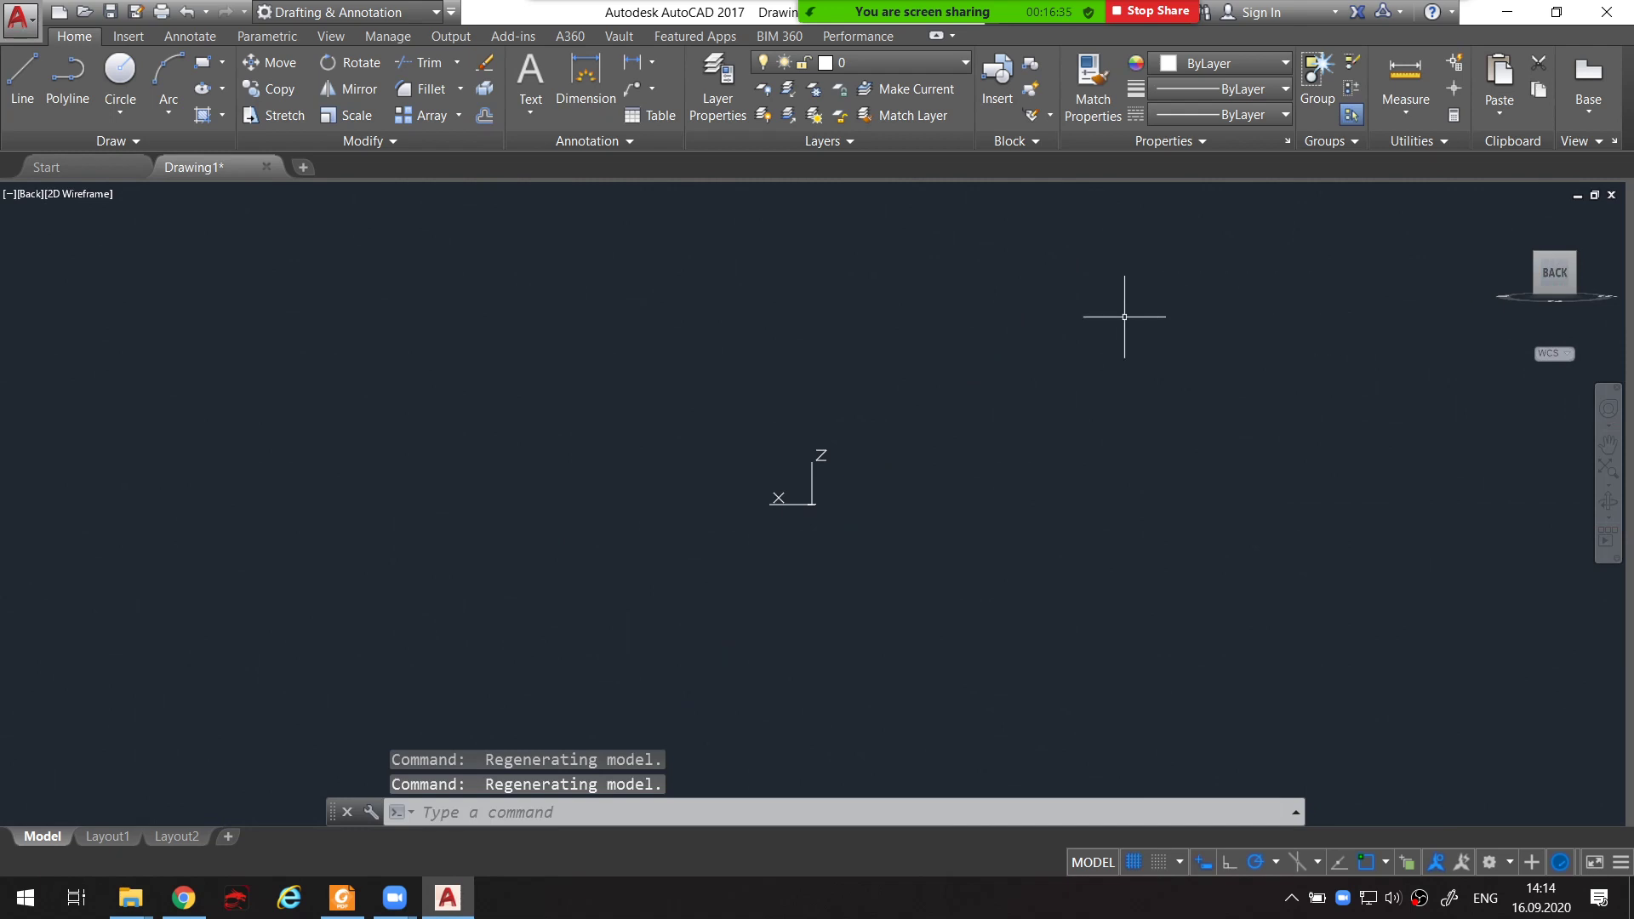
pyautogui.scroll(-2, 862, 394)
pyautogui.scroll(2, 862, 394)
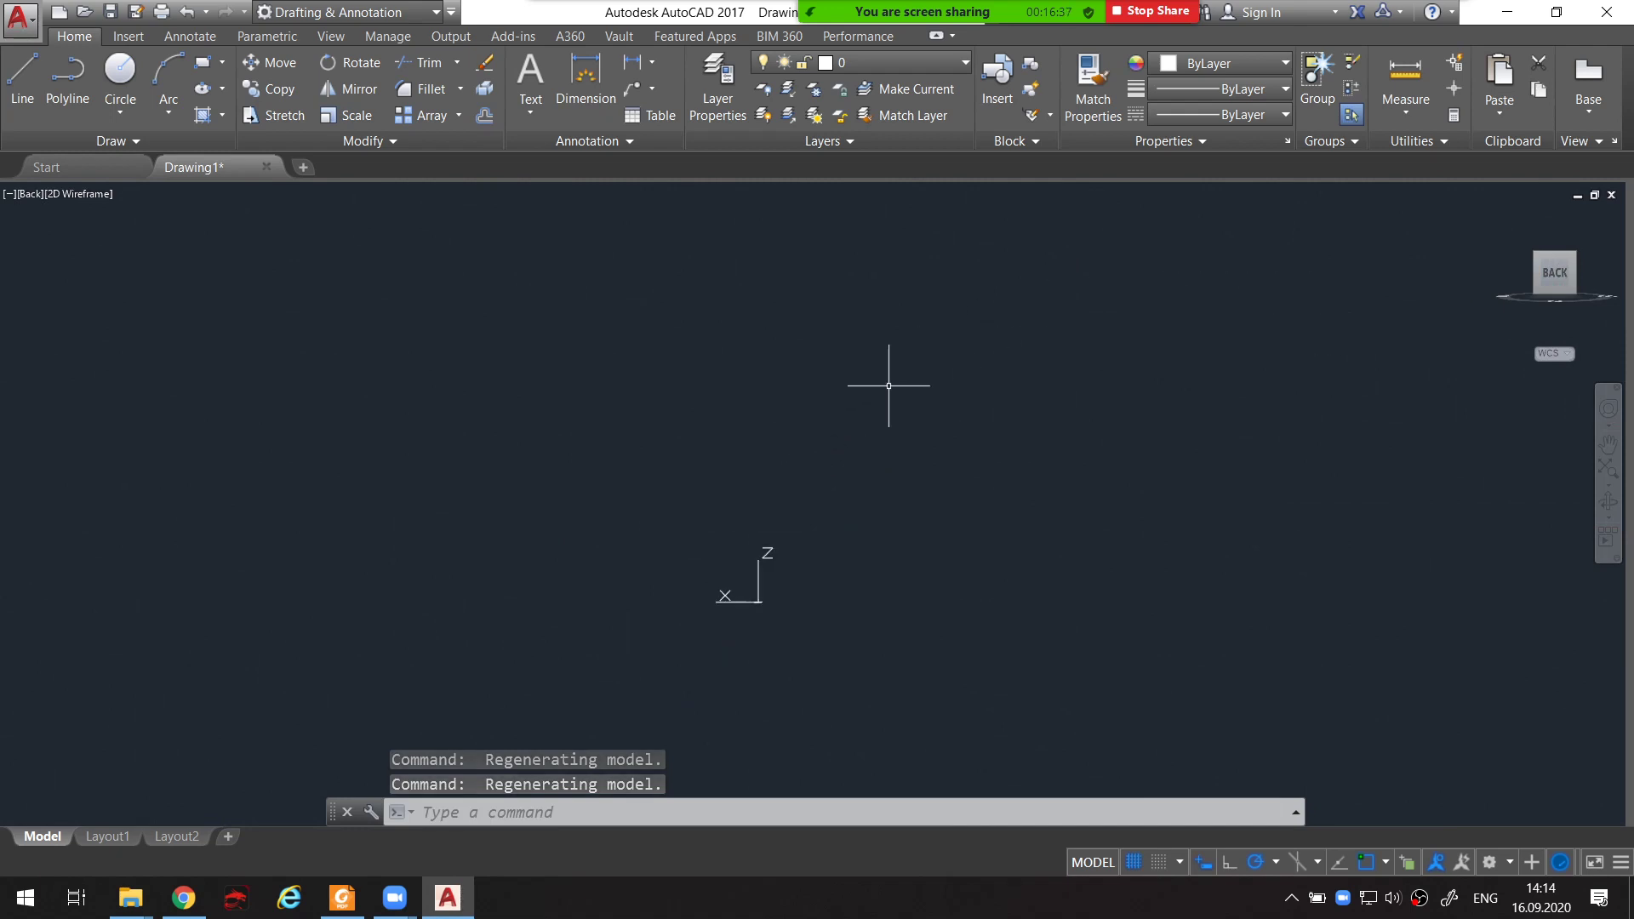
pyautogui.scroll(-2, 587, 353)
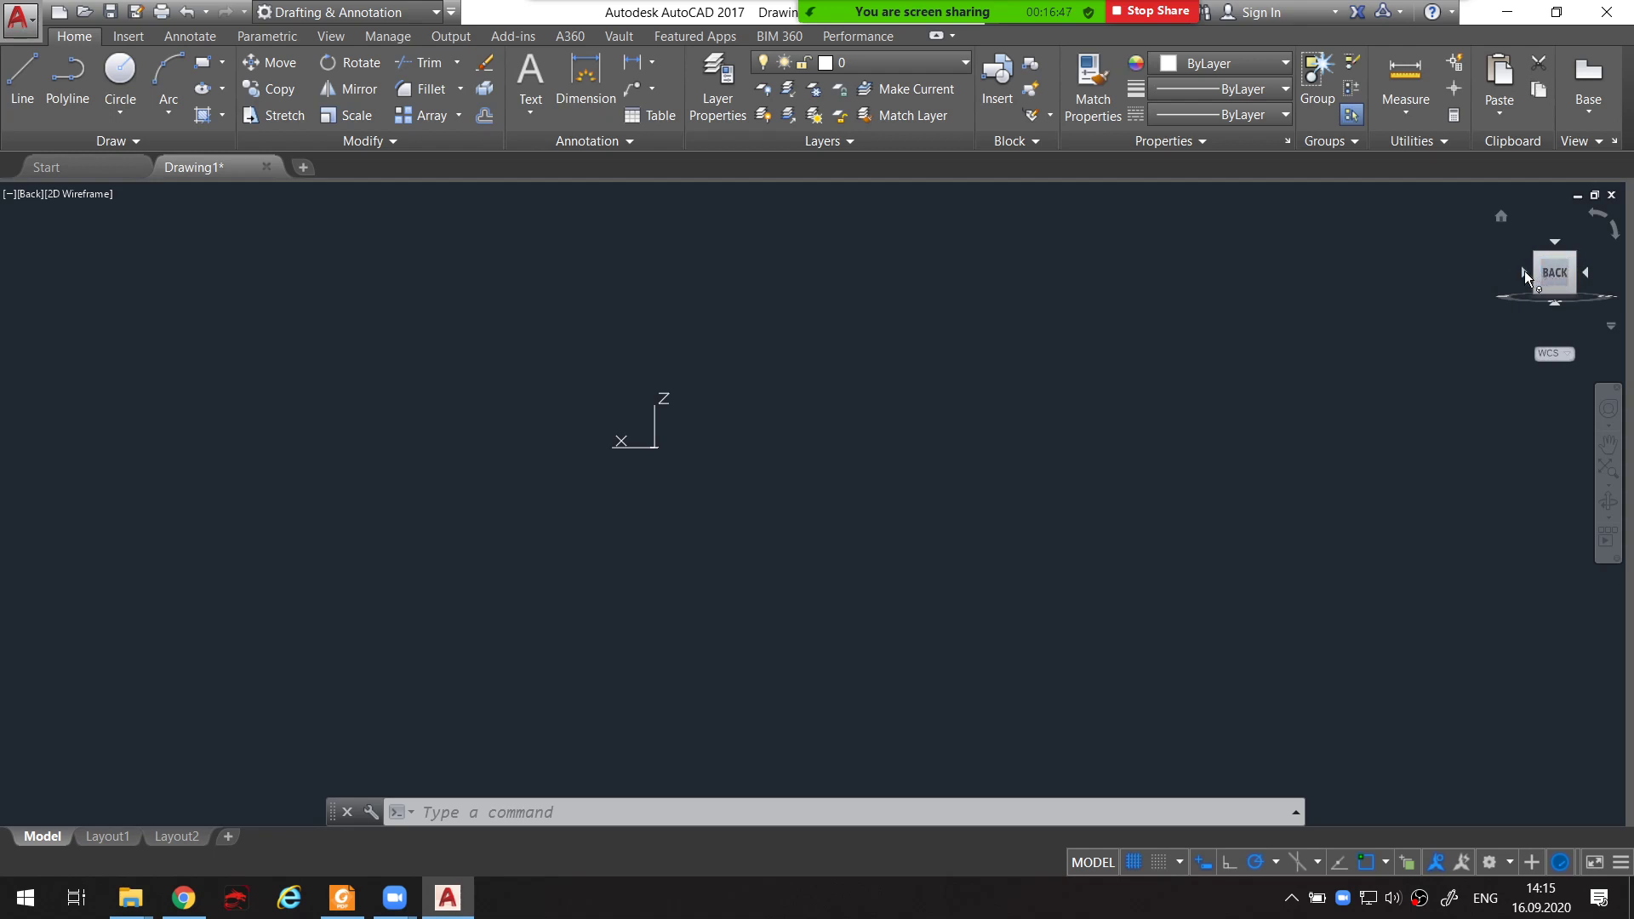
# Cycle through right, front, left and bottom views, ending on the top view
pyautogui.click(1525, 270)
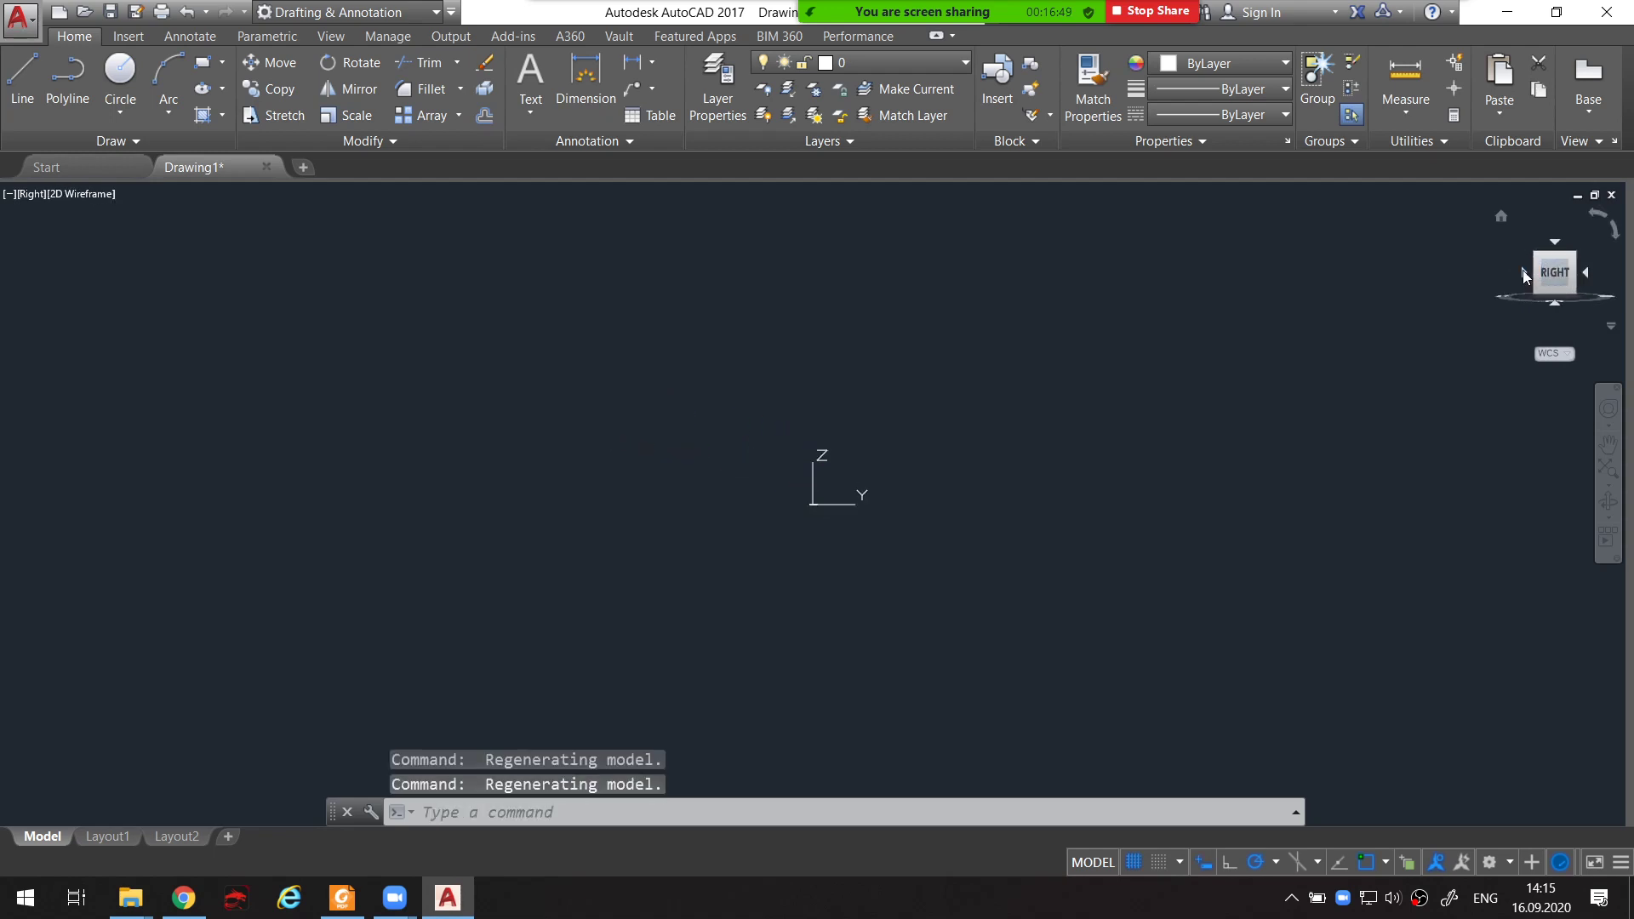
pyautogui.click(1524, 272)
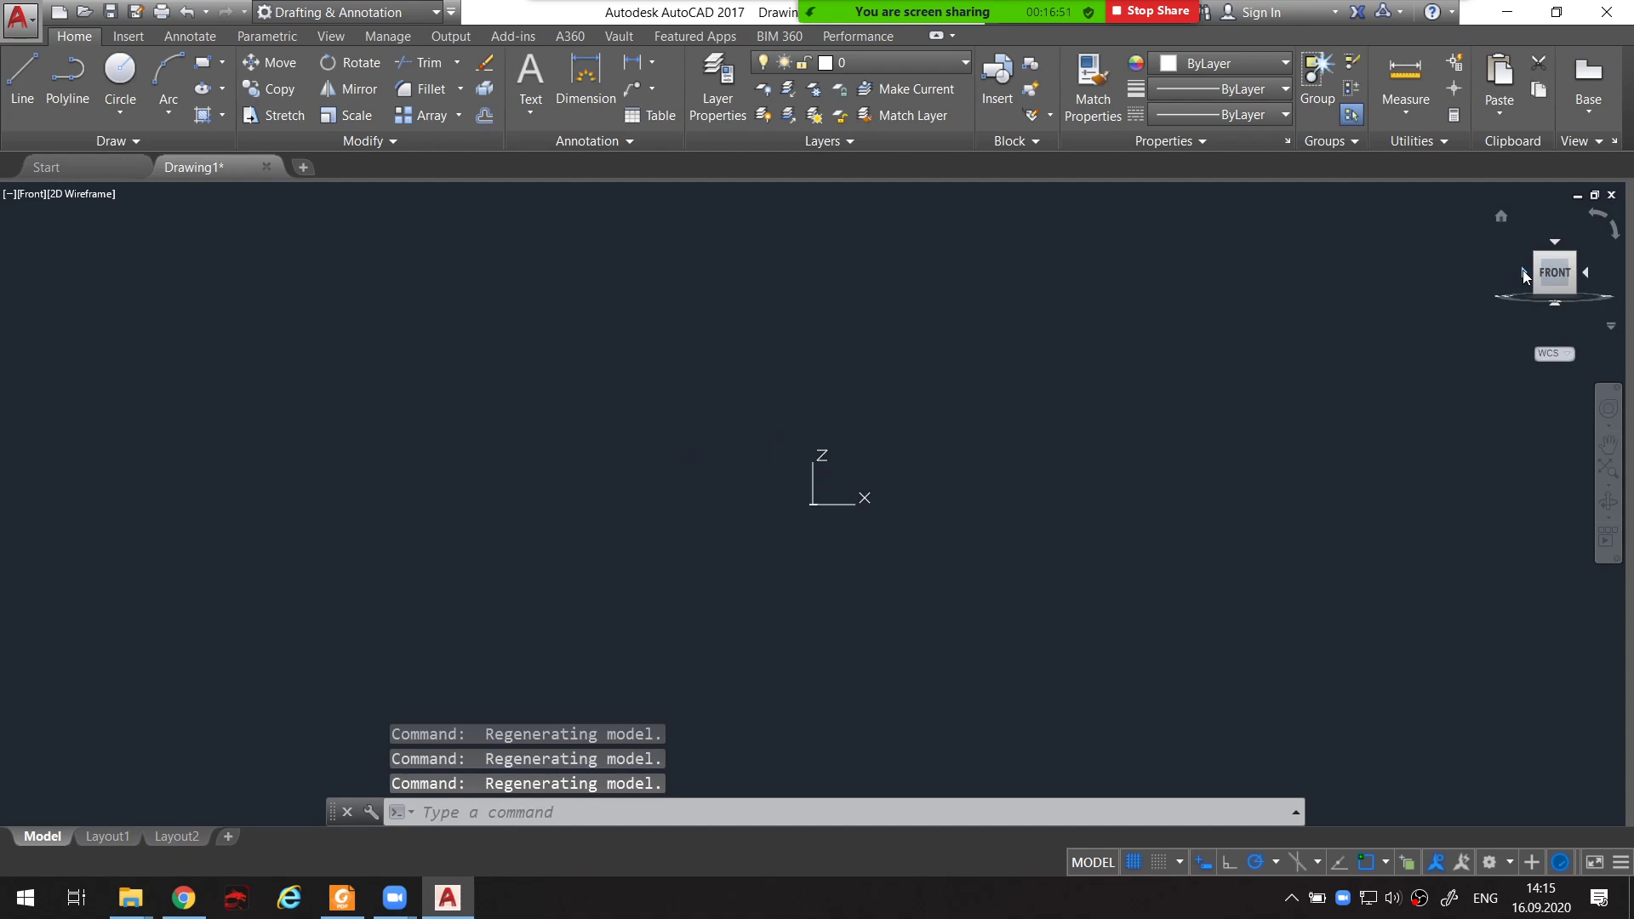
pyautogui.click(1523, 273)
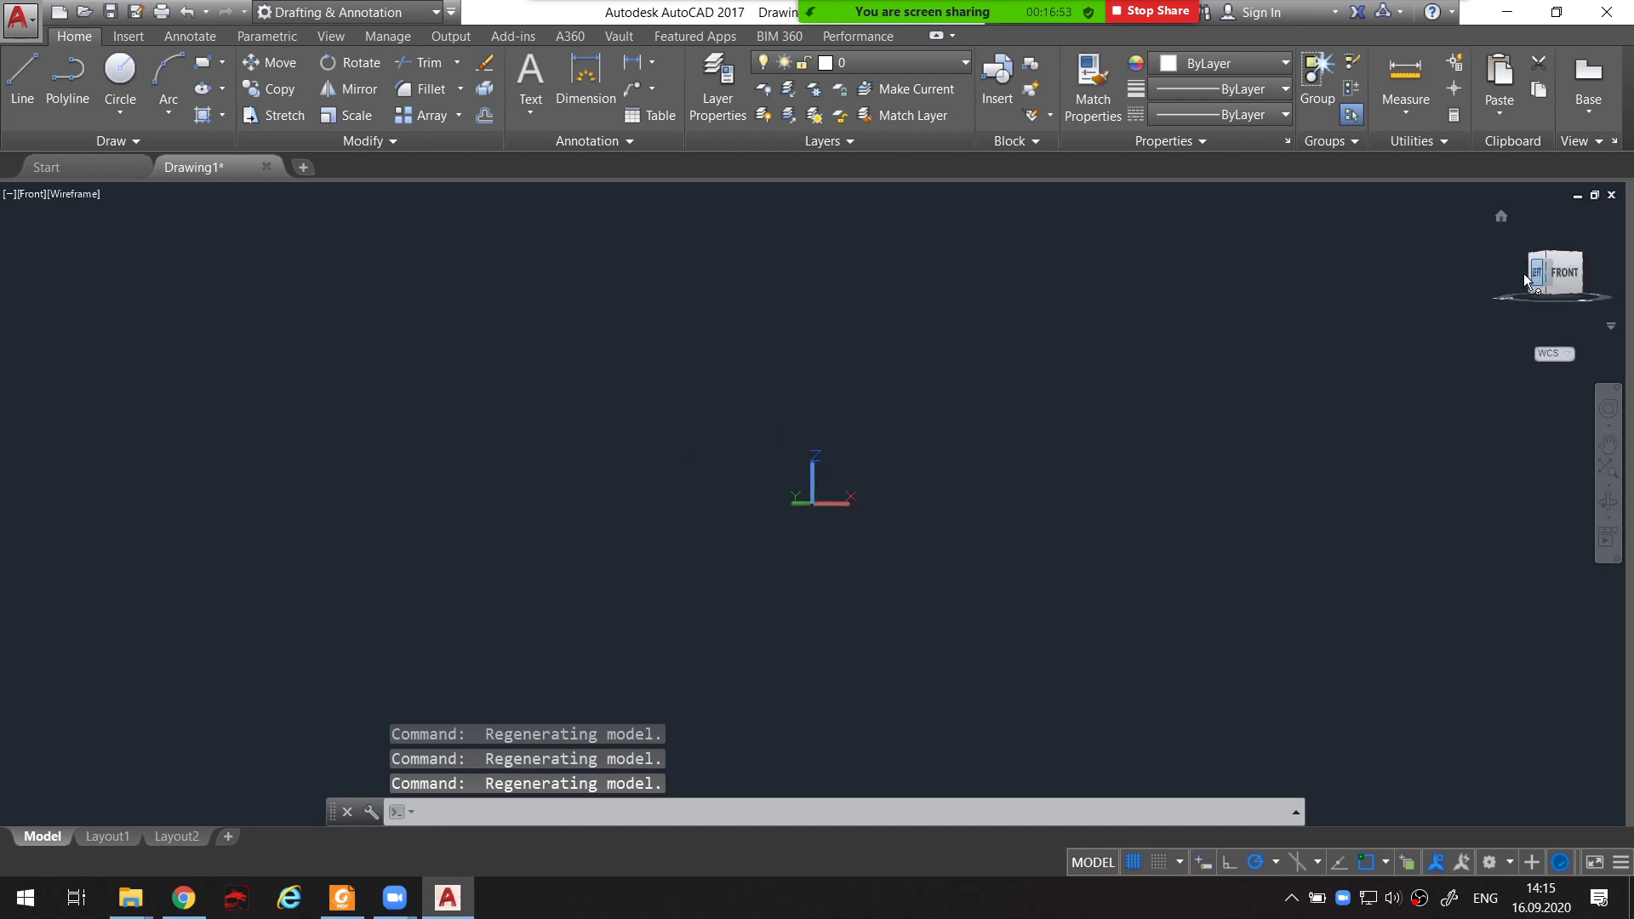
pyautogui.click(1555, 305)
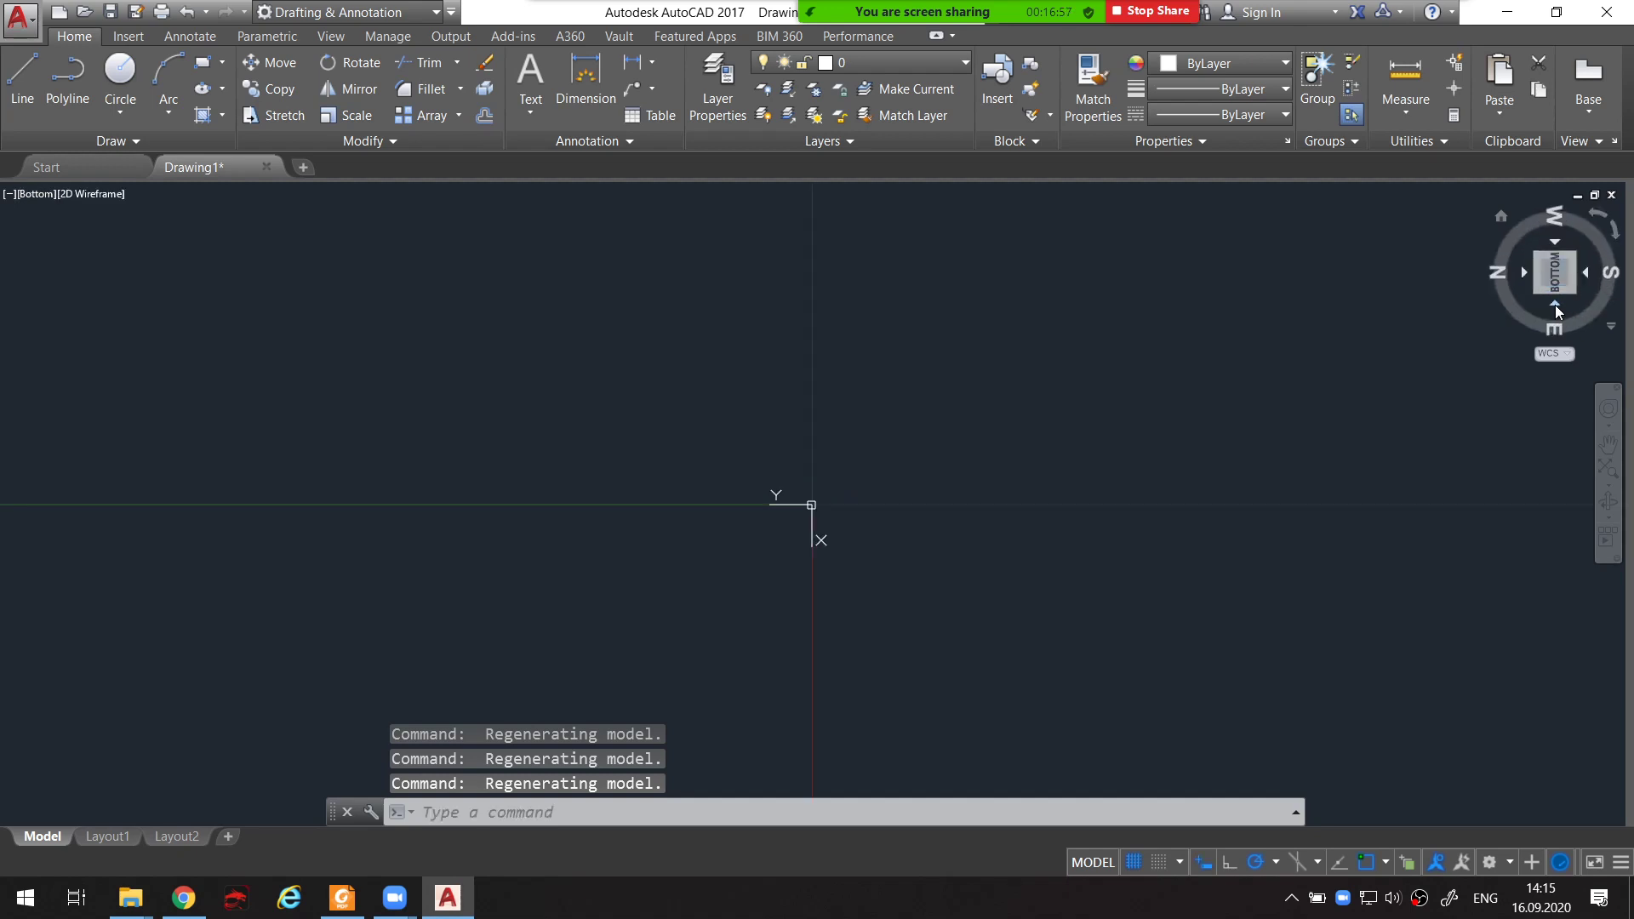
pyautogui.click(1554, 243)
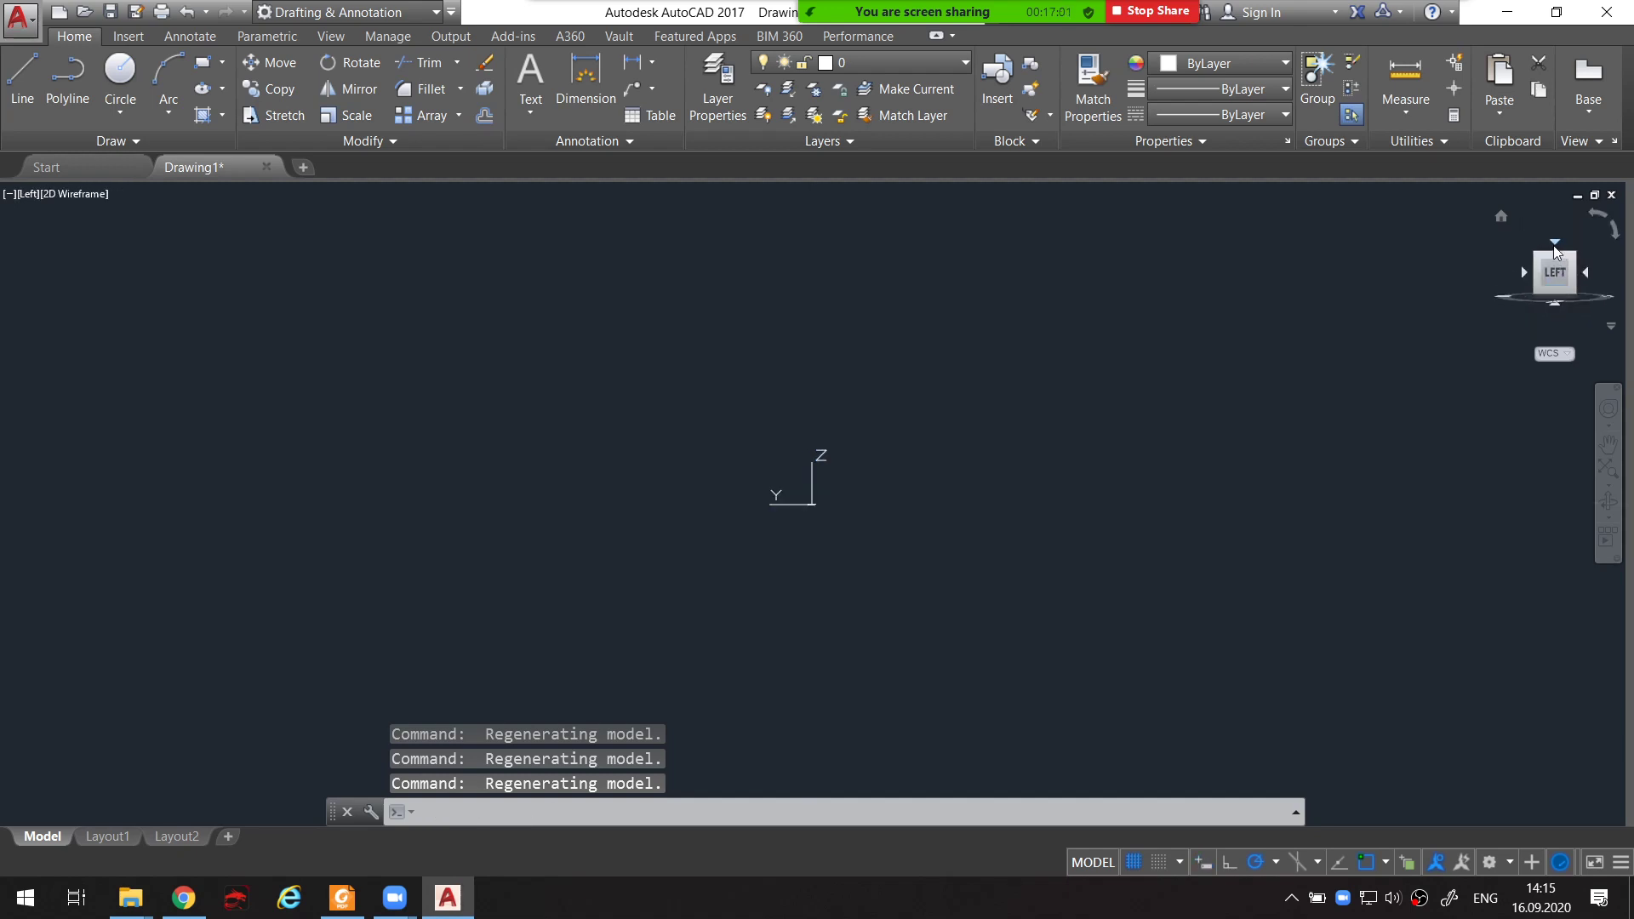
pyautogui.click(1554, 263)
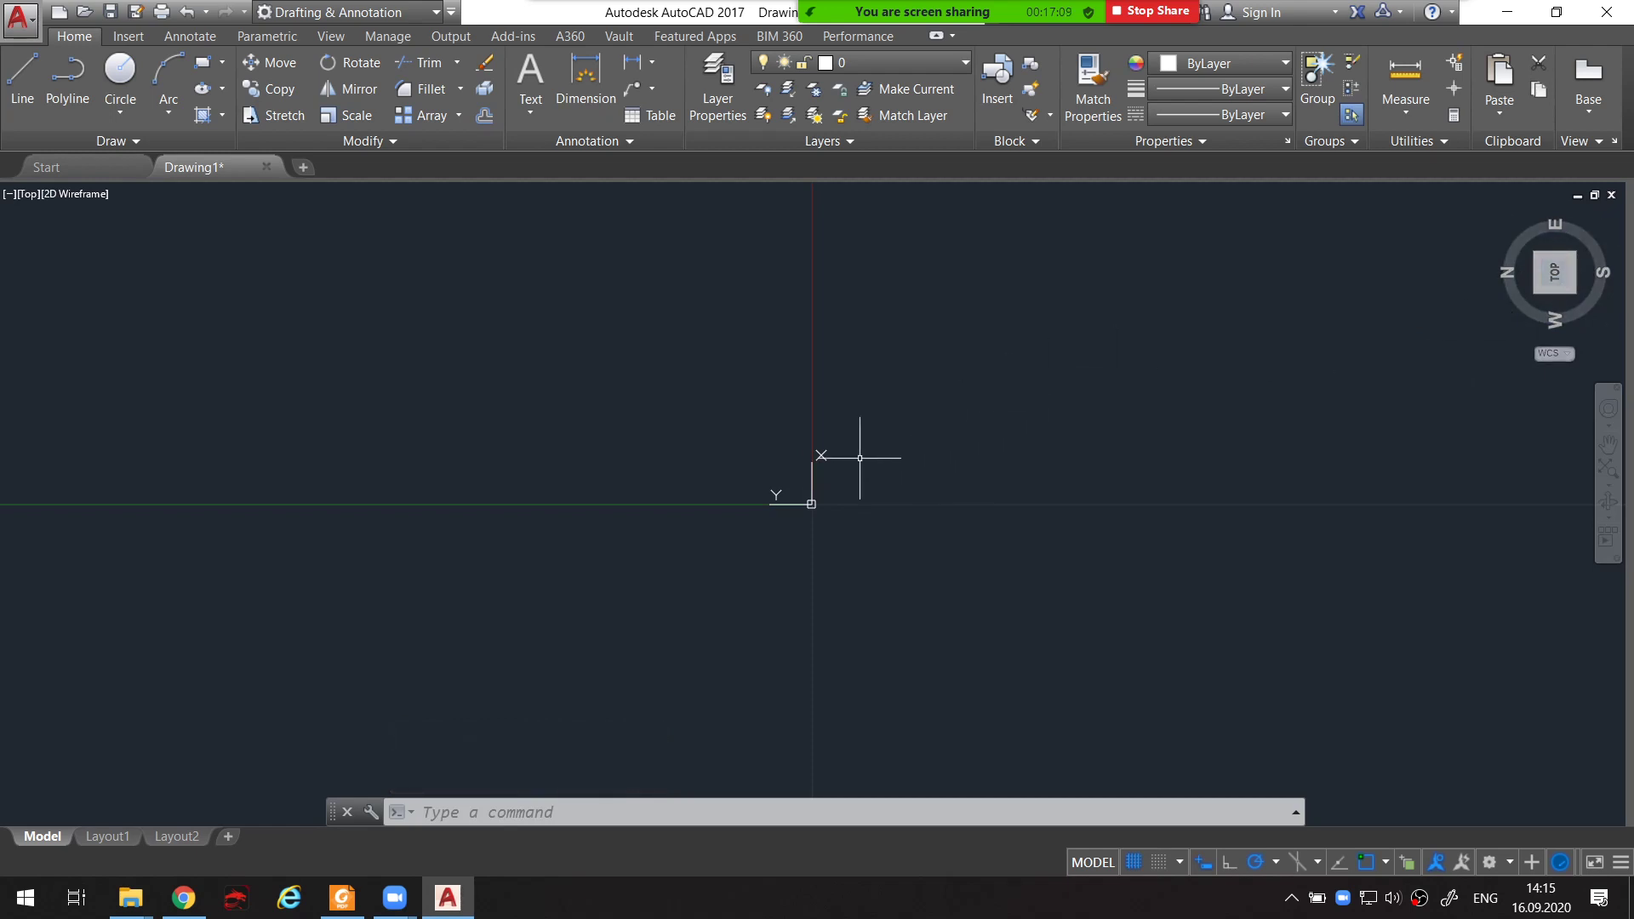
# Rotate the top view three quarter-turns with the ViewCube arrows until north is up
pyautogui.moveTo(851, 433)
pyautogui.mouseDown()
pyautogui.moveTo(825, 429)
pyautogui.moveTo(846, 430)
pyautogui.mouseUp()
pyautogui.press('alt')
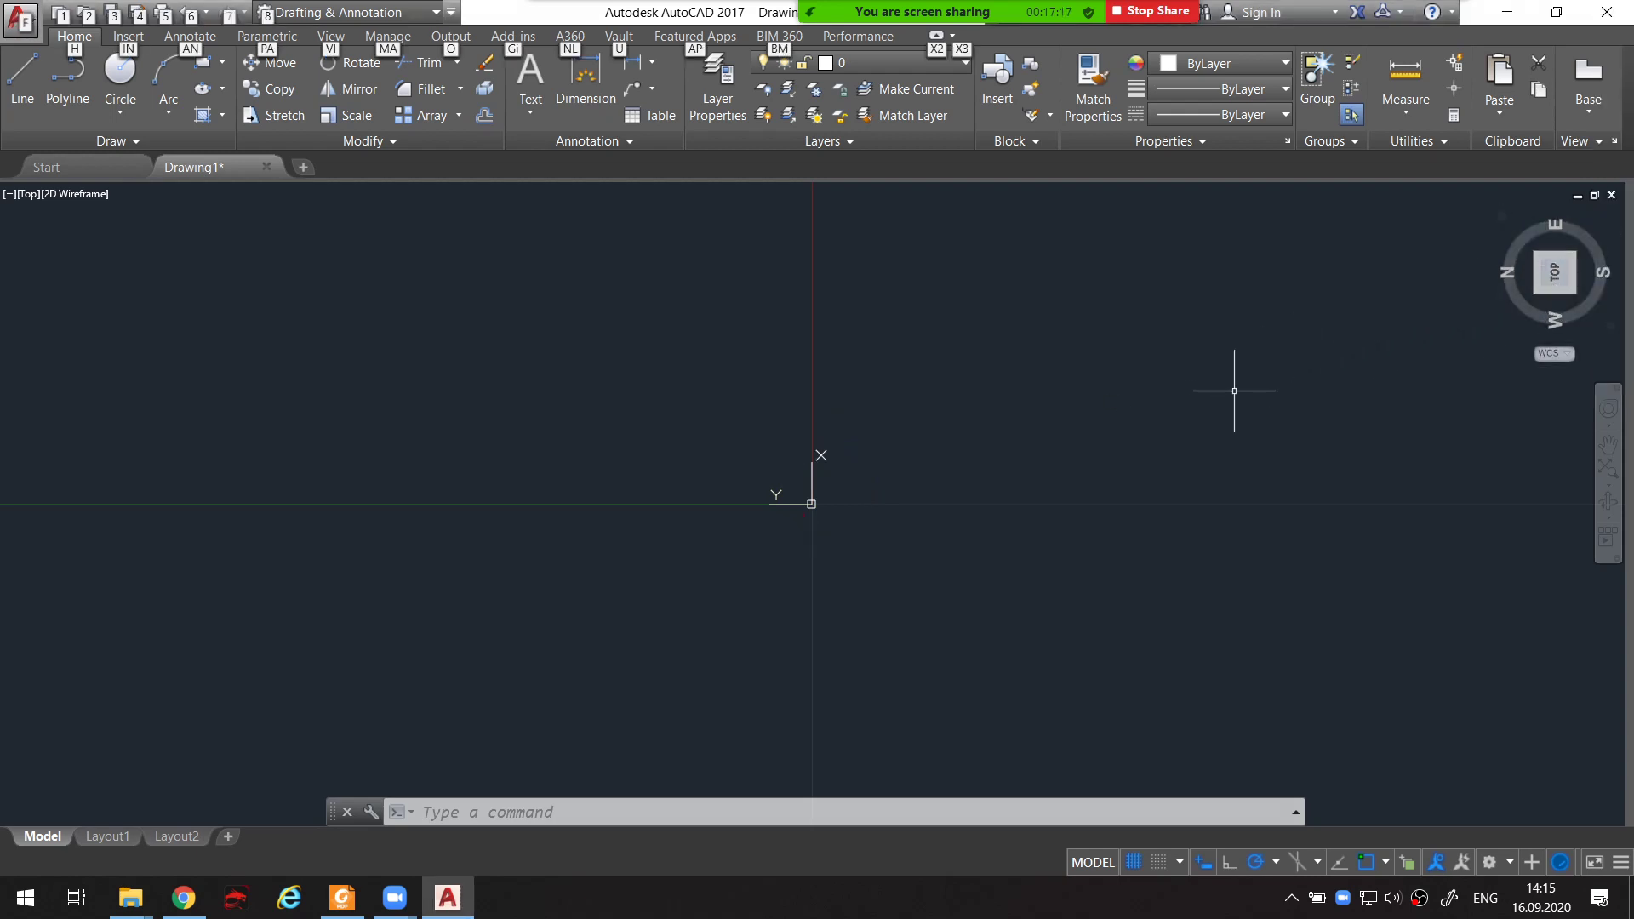
pyautogui.moveTo(1554, 273)
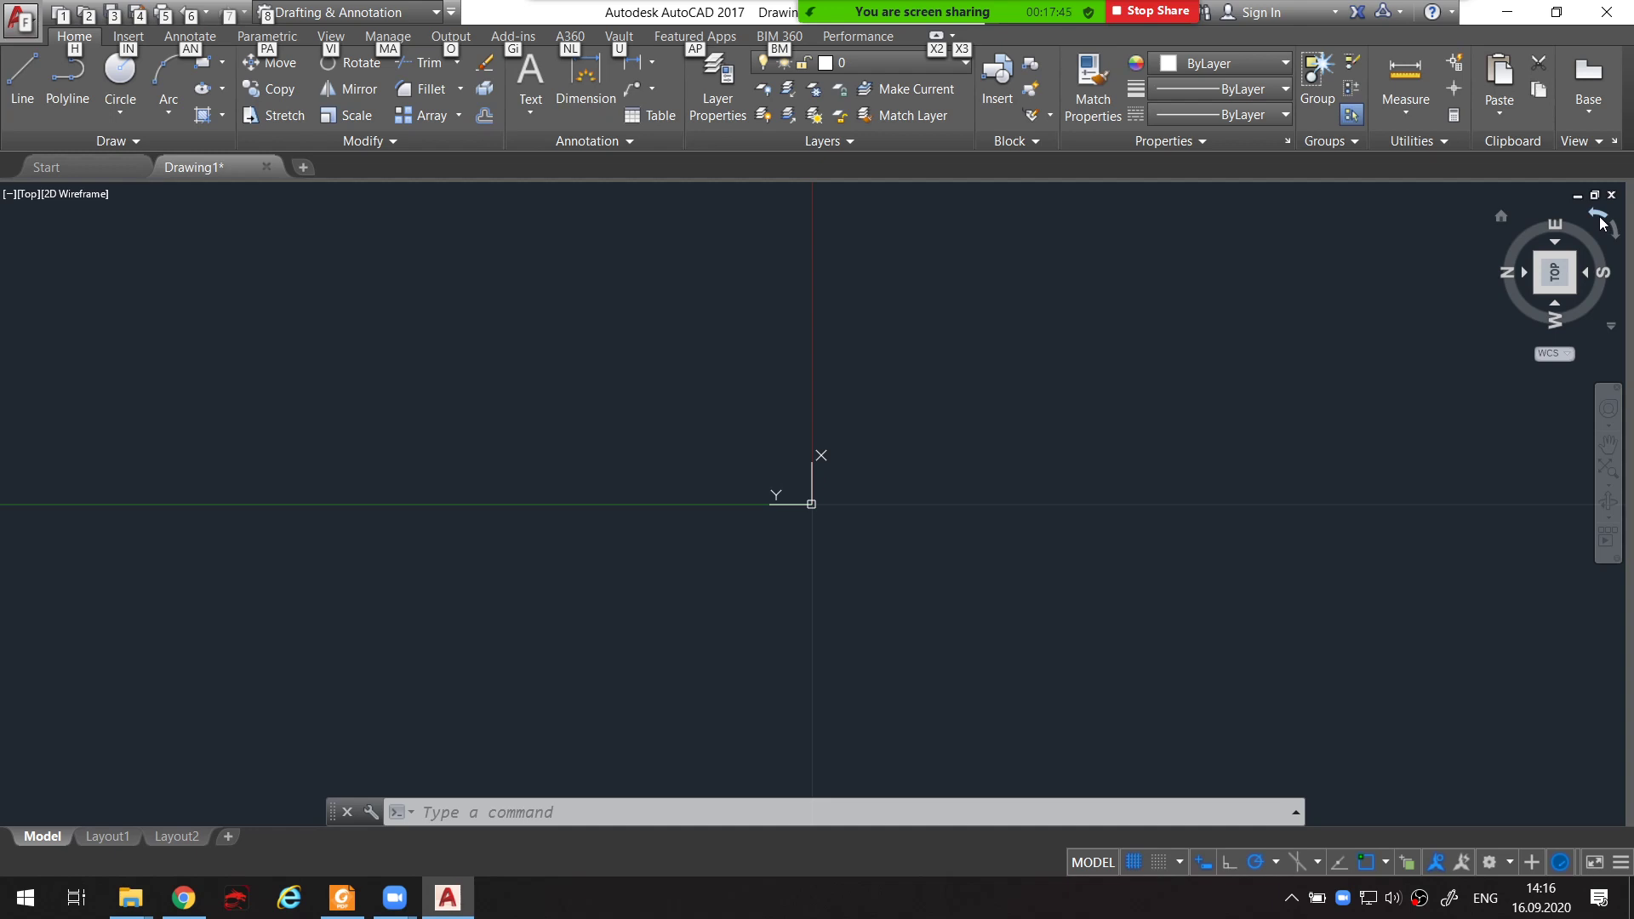
pyautogui.click(1601, 224)
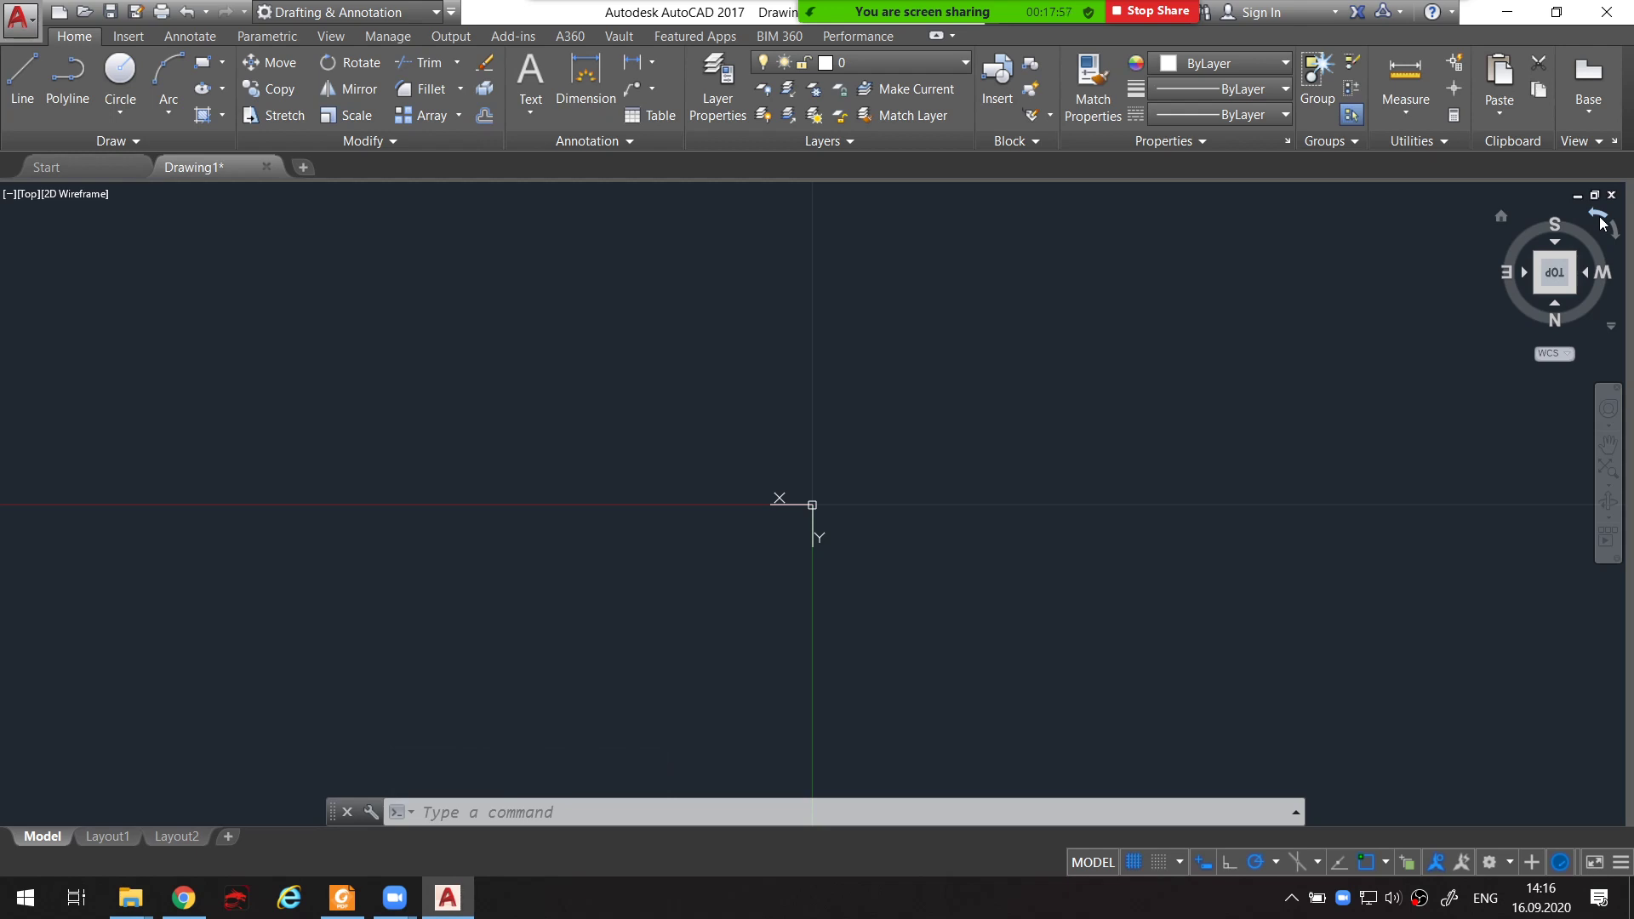
pyautogui.click(1601, 224)
pyautogui.click(1602, 224)
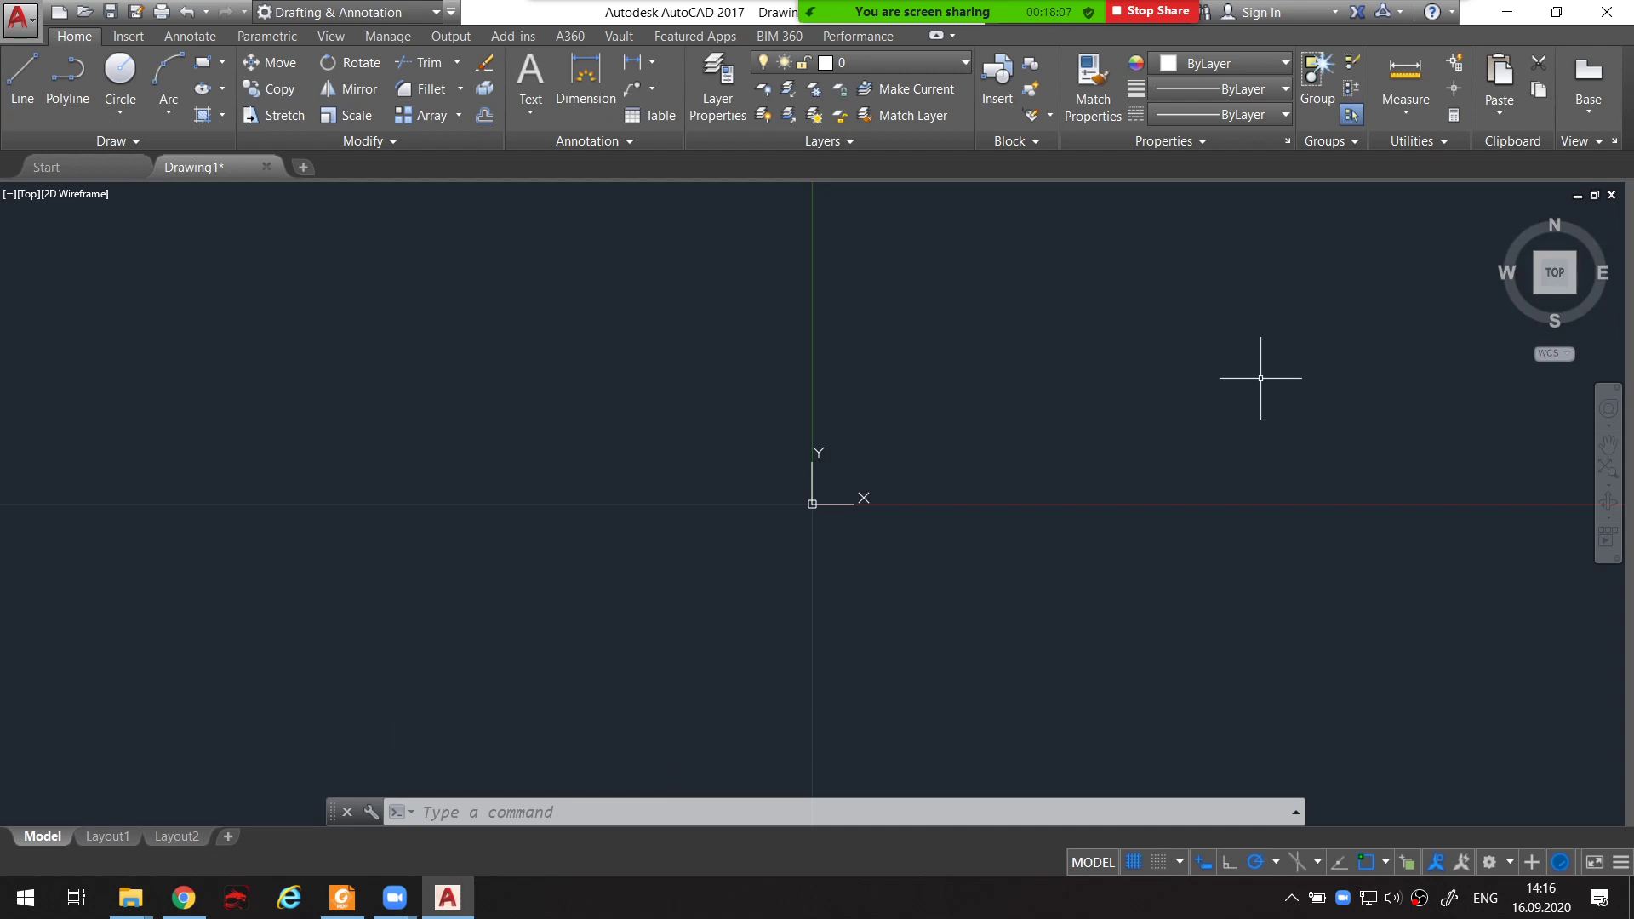
# Zoom and pan the view so the origin moves to the lower left
pyautogui.scroll(-3, 1044, 479)
pyautogui.scroll(-2, 1008, 475)
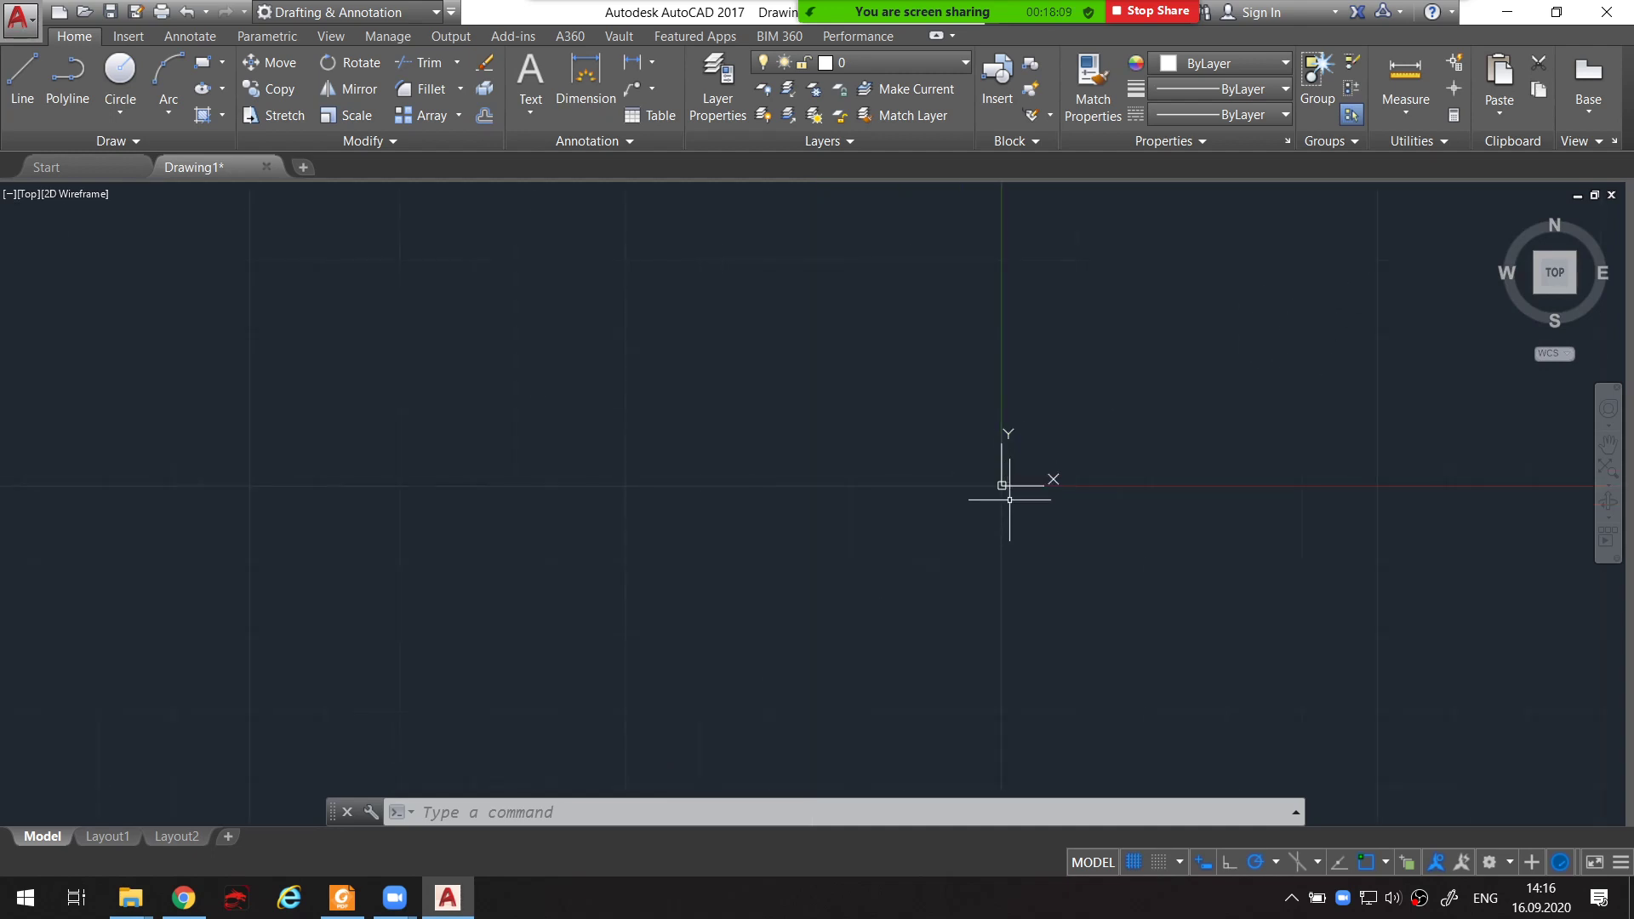
pyautogui.scroll(1, 1009, 485)
pyautogui.moveTo(1009, 482); pyautogui.dragTo(775, 540, button='middle')
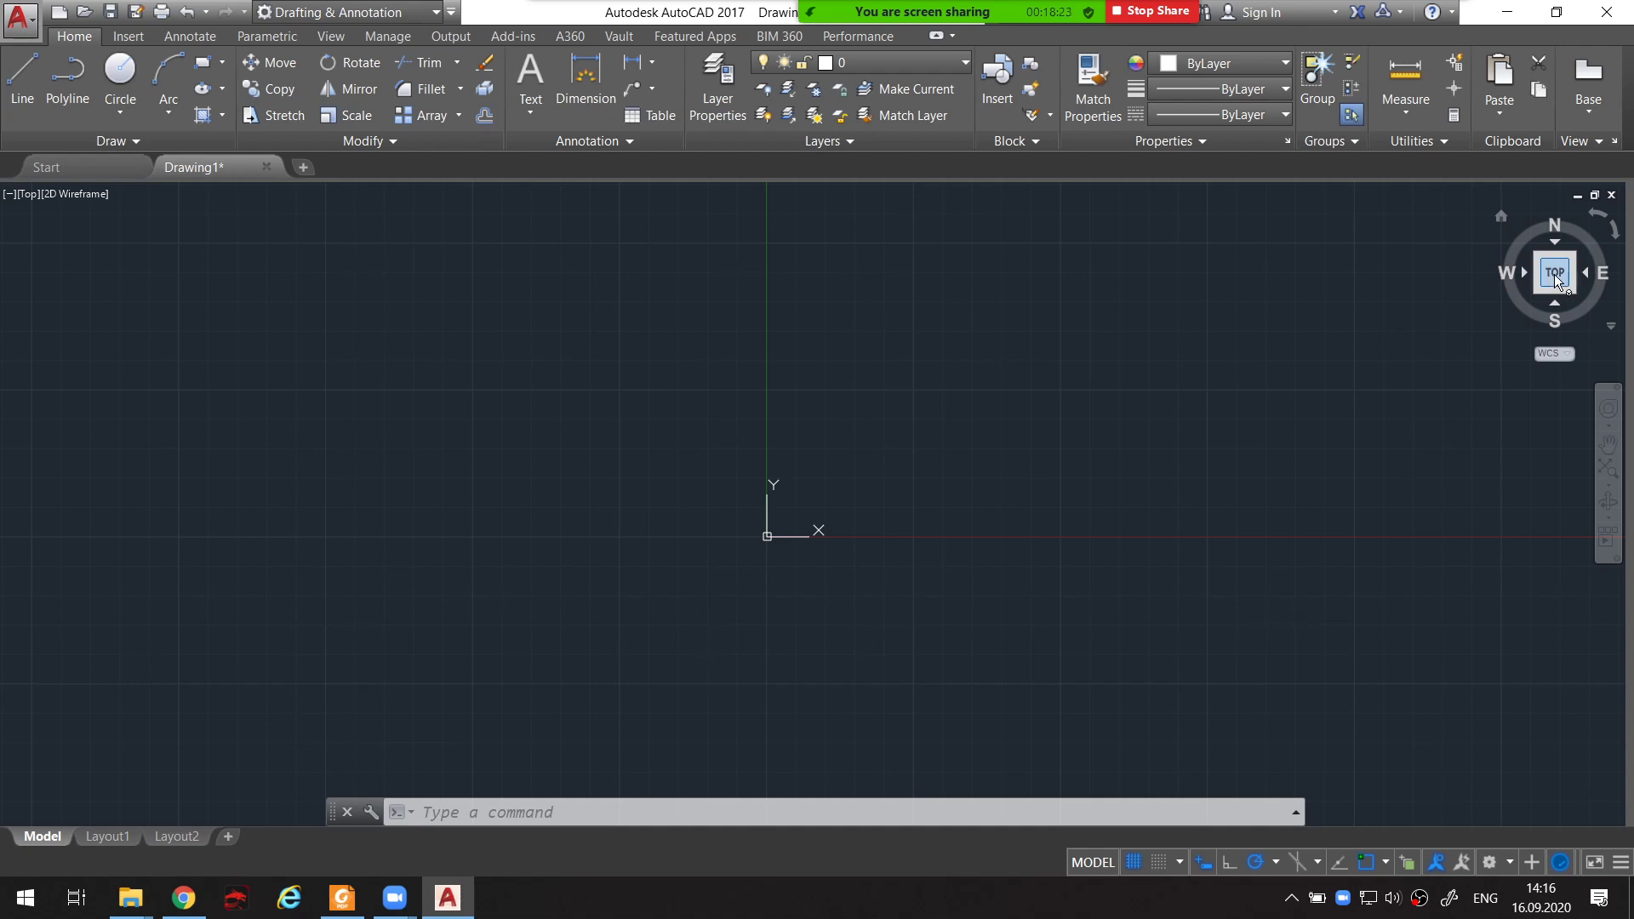
# Reset to the standard top view, then zoom and pan the origin left of centre
pyautogui.moveTo(1554, 274)
pyautogui.click(1554, 274)
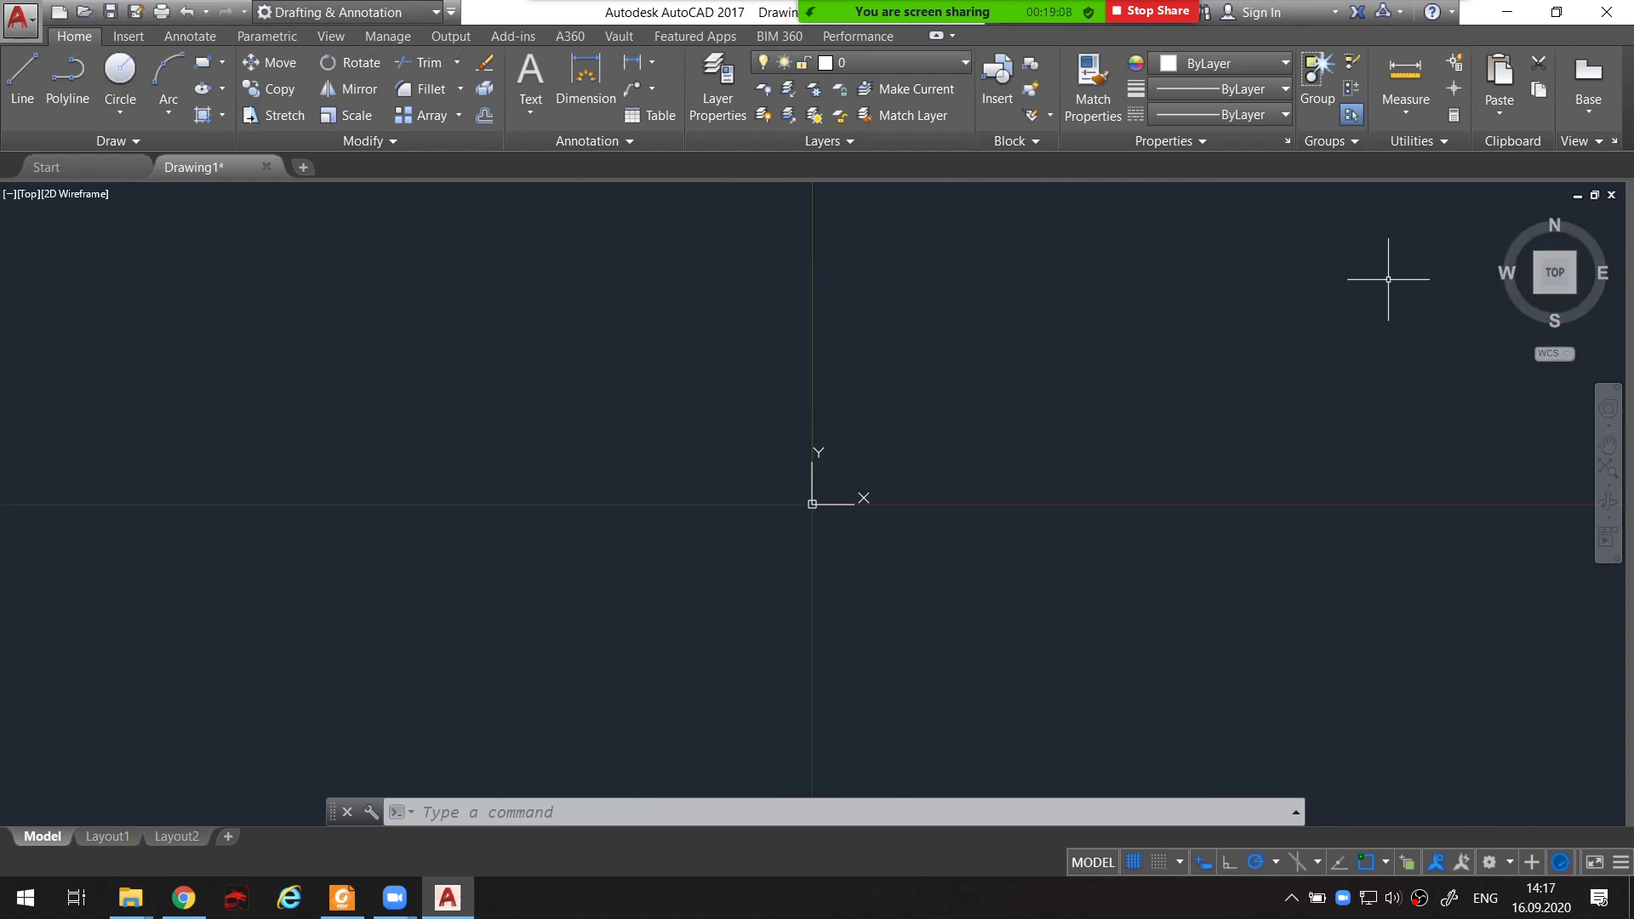
pyautogui.click(1549, 274)
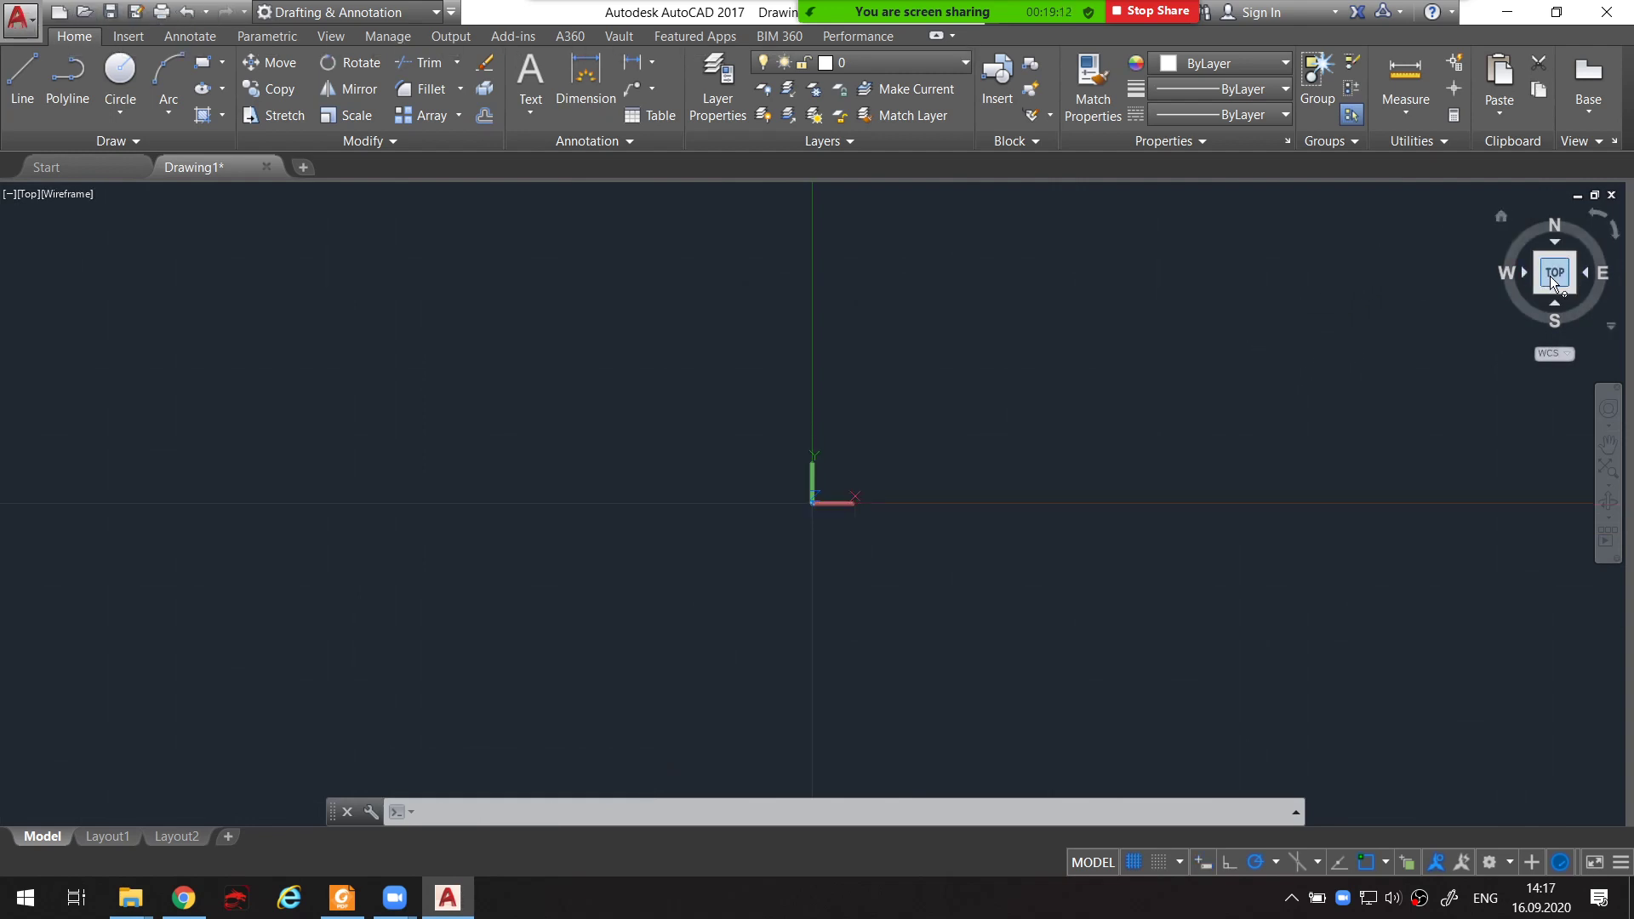
pyautogui.scroll(3, 800, 452)
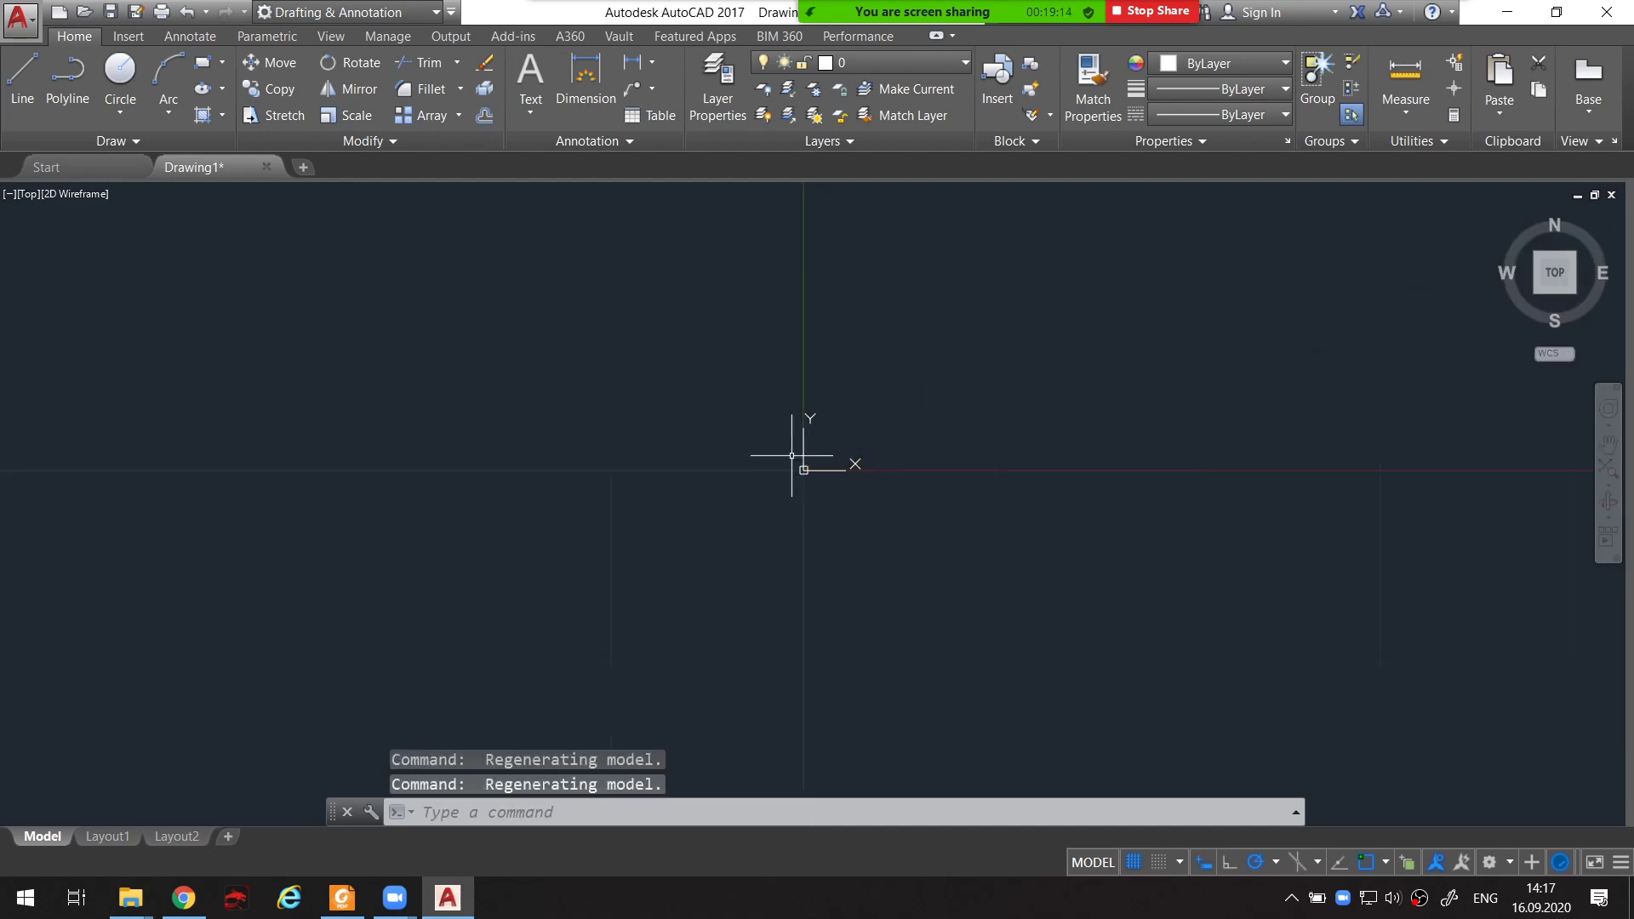
pyautogui.scroll(-2, 596, 490)
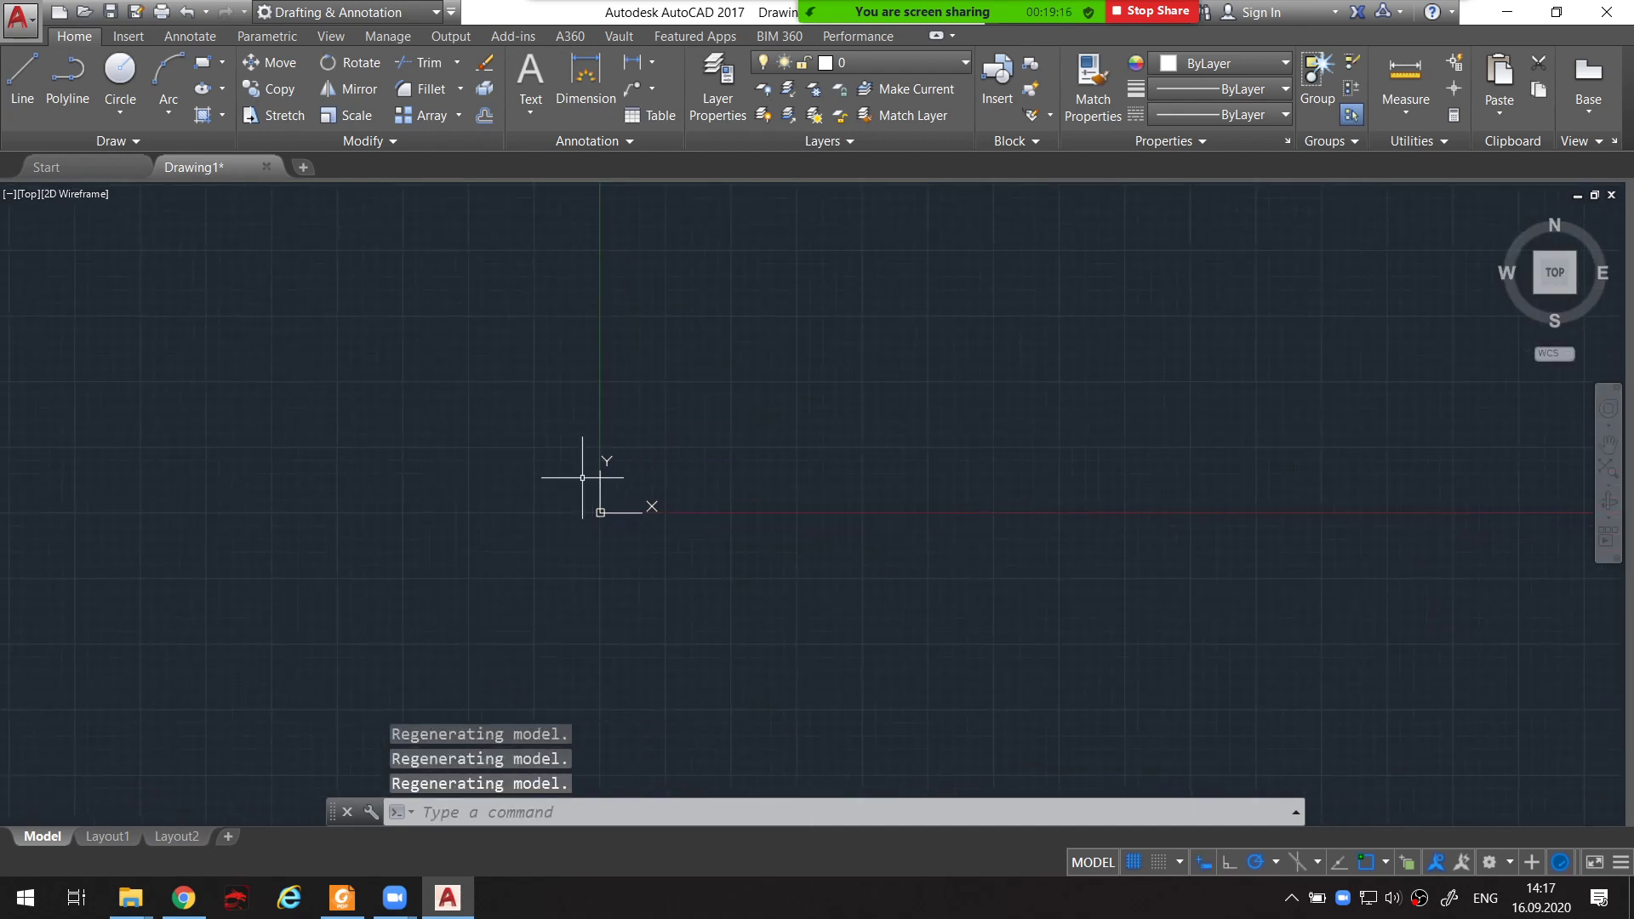
pyautogui.scroll(1, 582, 477)
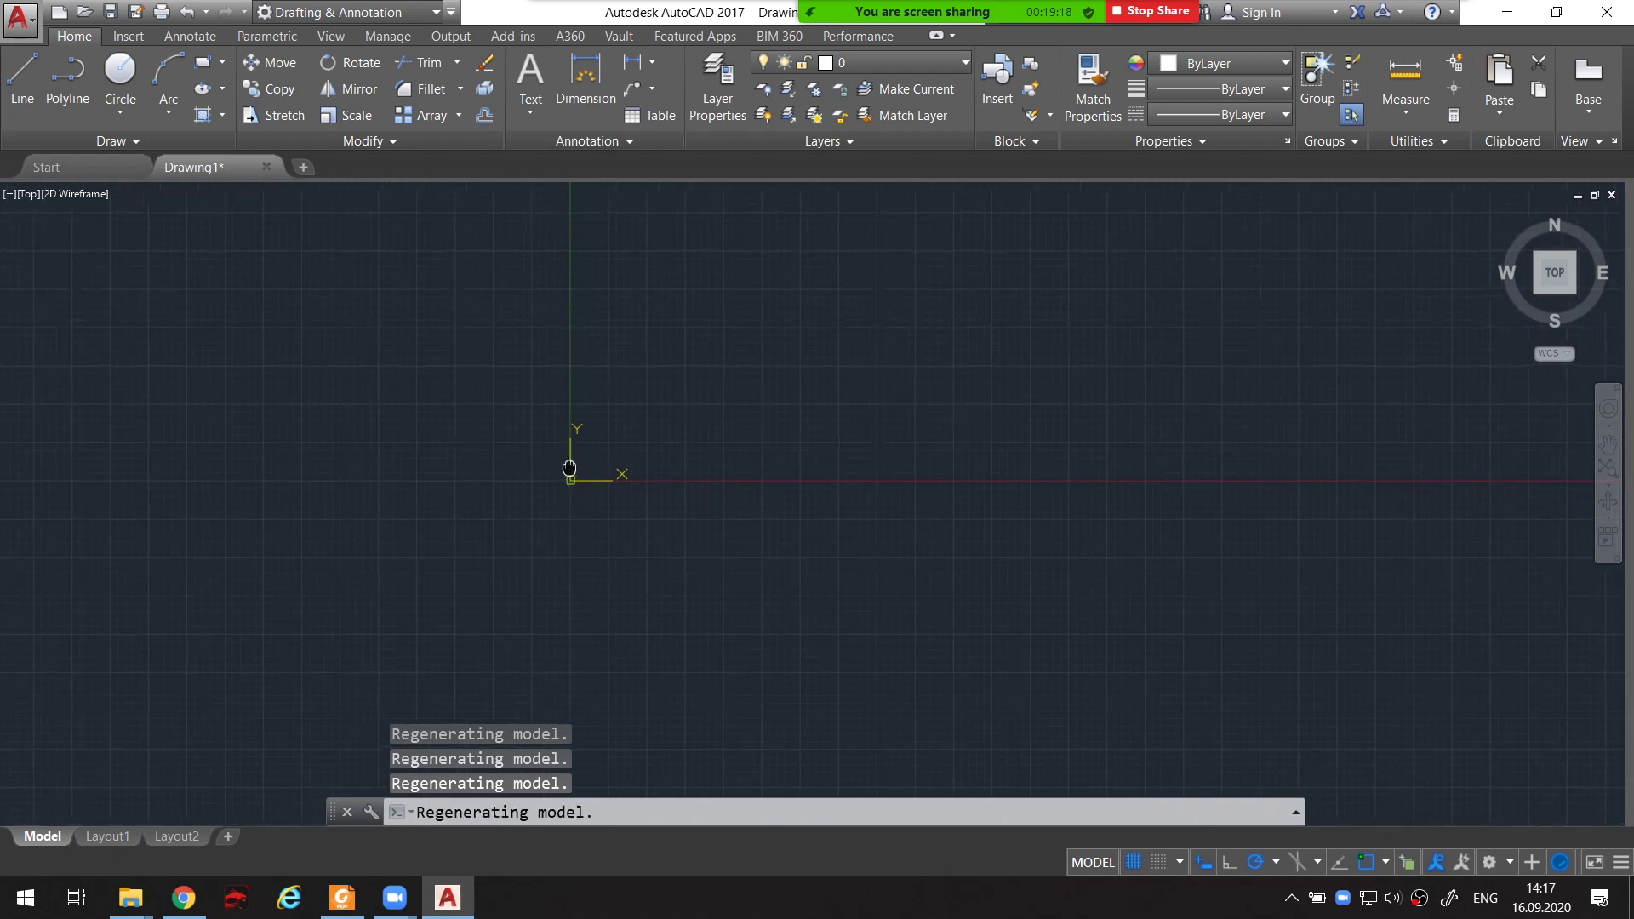
pyautogui.moveTo(582, 476); pyautogui.dragTo(538, 536, button='middle')
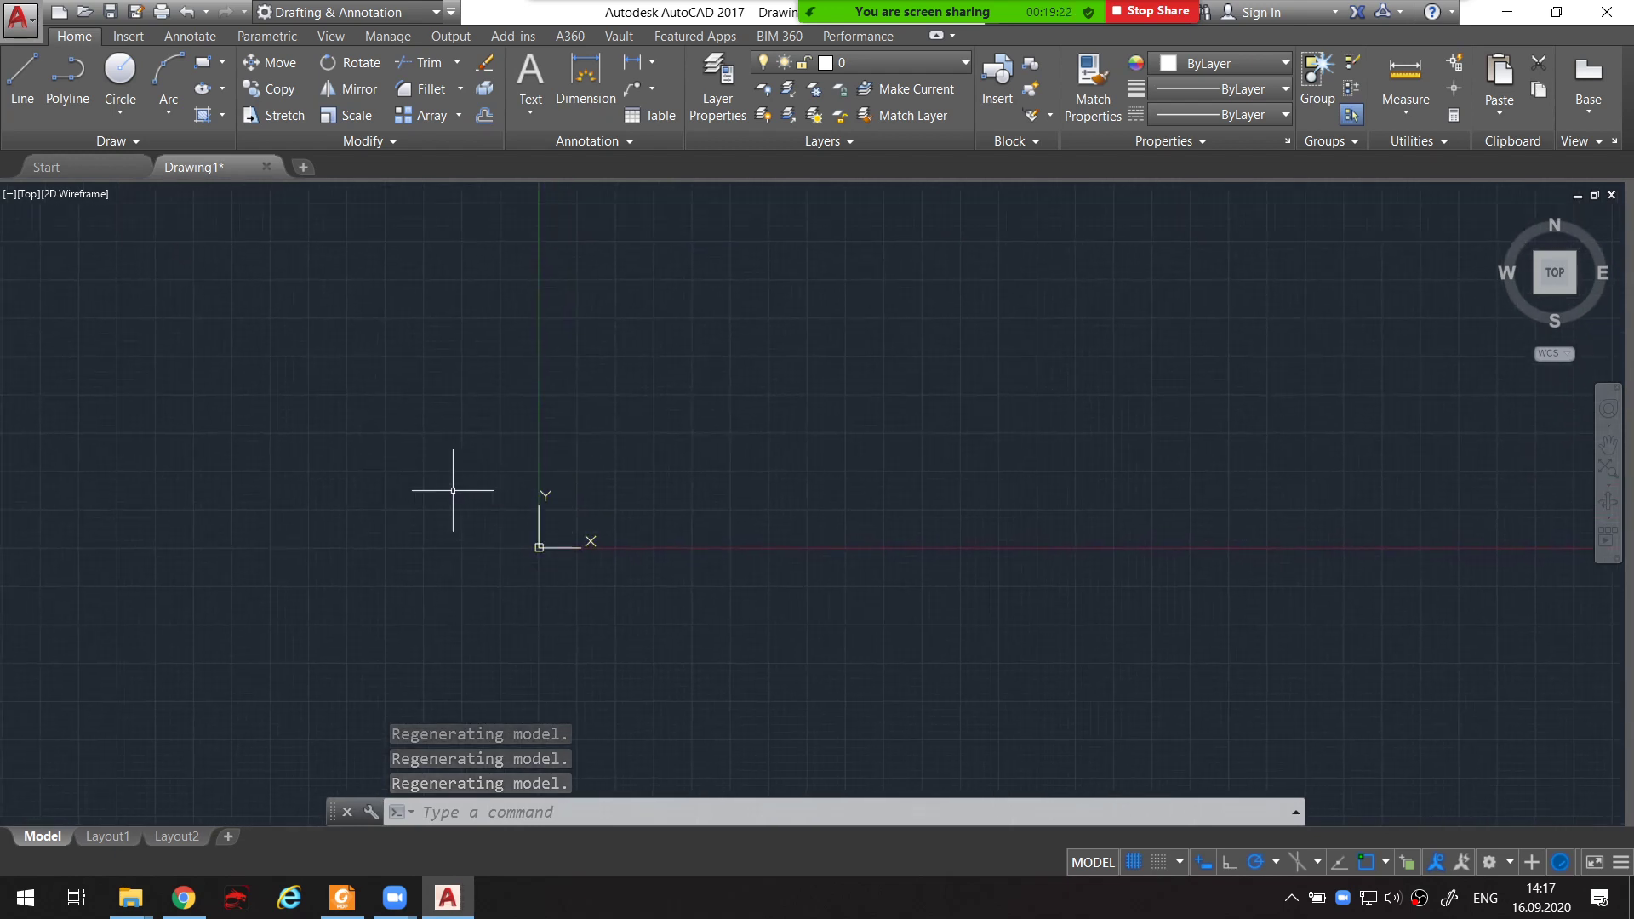
# Draw a short diagonal line segment on the canvas with the Line tool
pyautogui.click(120, 72)
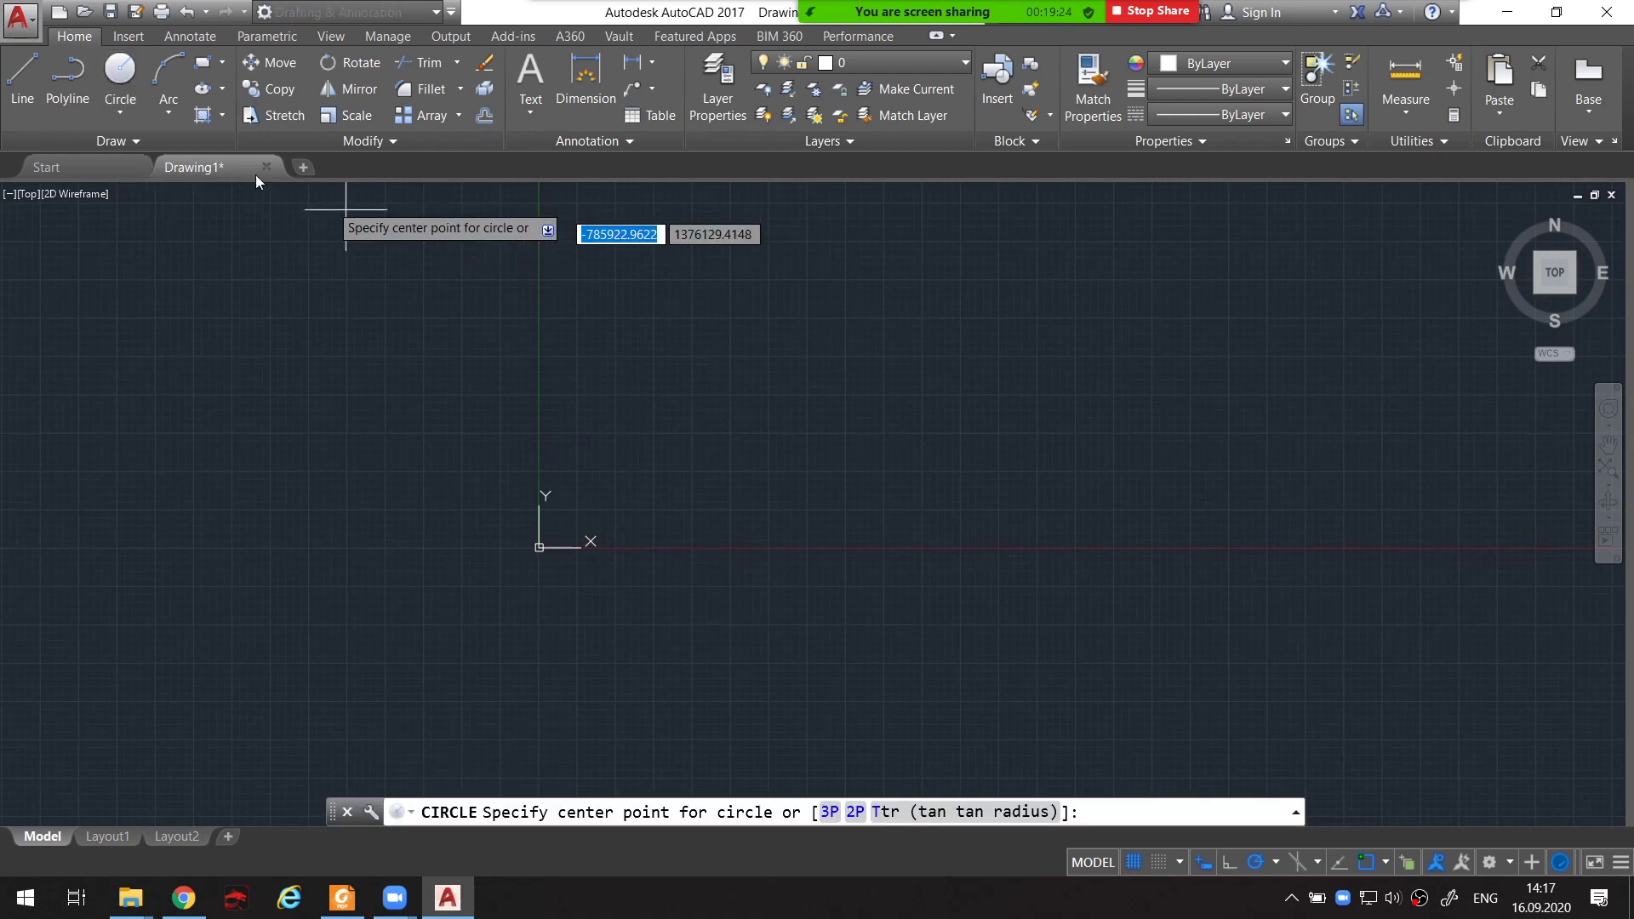
pyautogui.click(14, 79)
pyautogui.click(1277, 346)
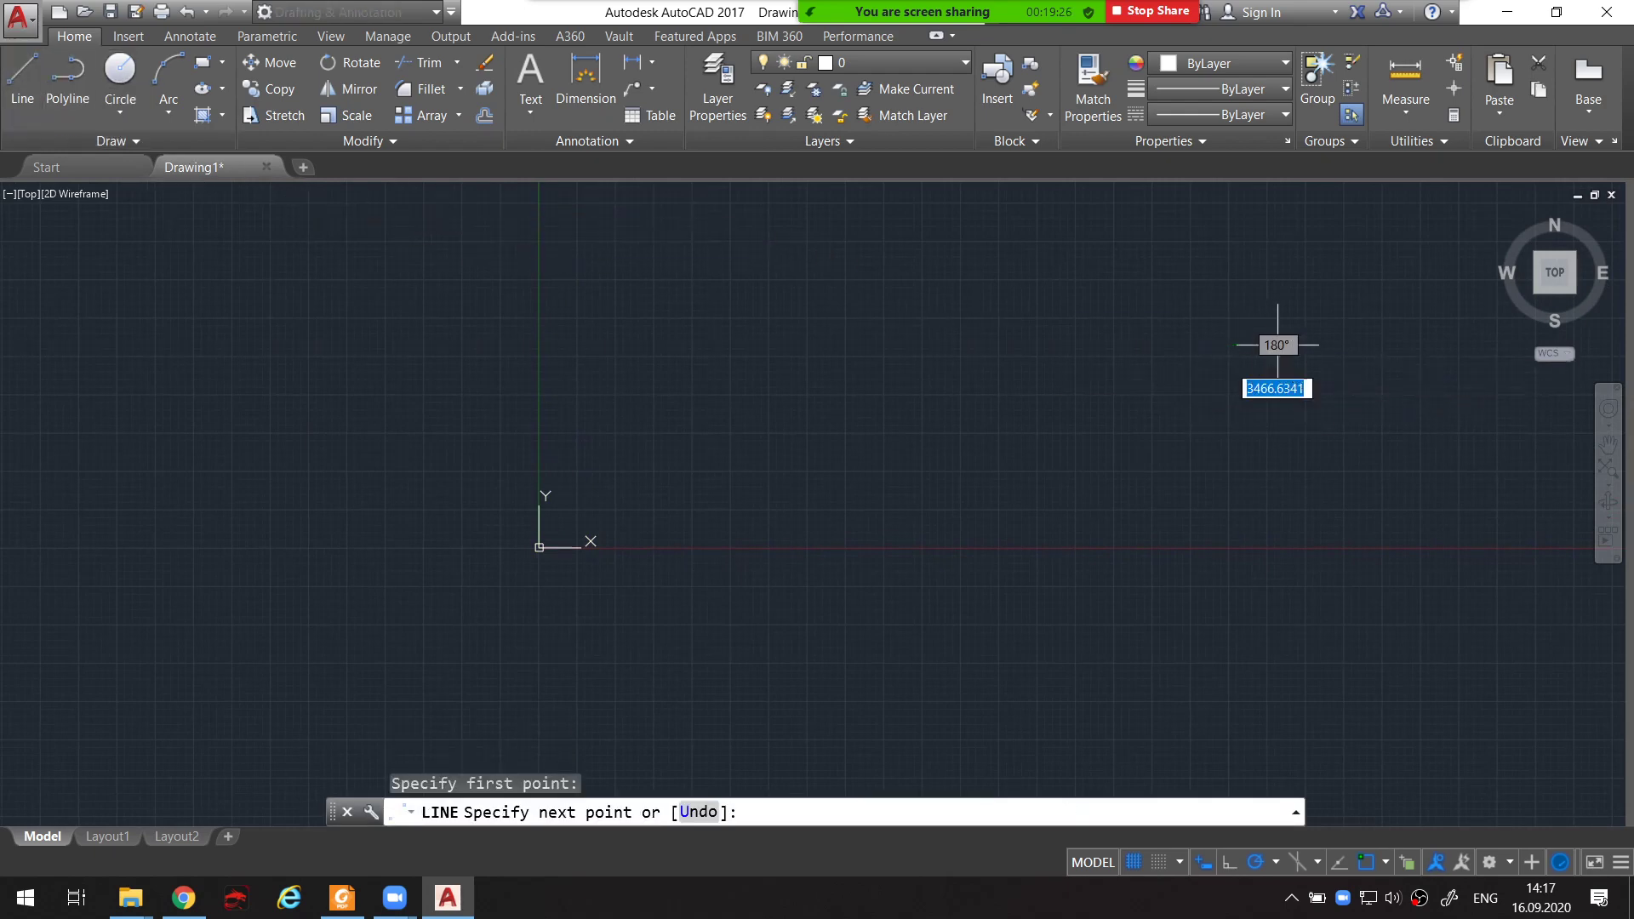
pyautogui.click(1310, 382)
pyautogui.press('Escape')
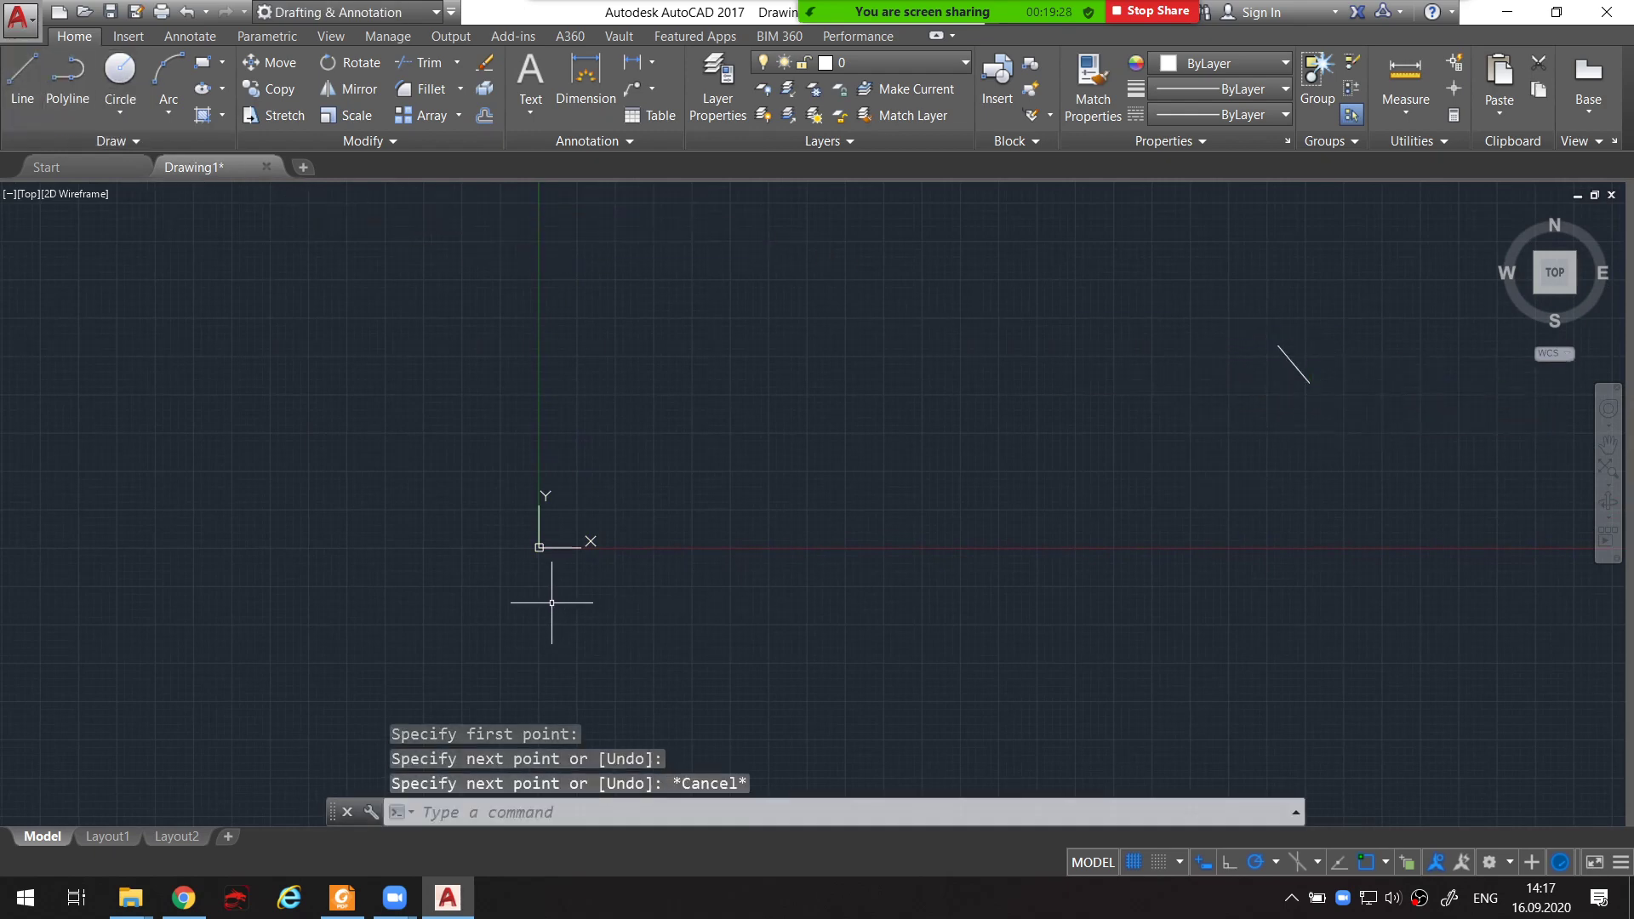
# Zoom, pan and reset to Top so the short diagonal line is in view
pyautogui.scroll(5, 1322, 382)
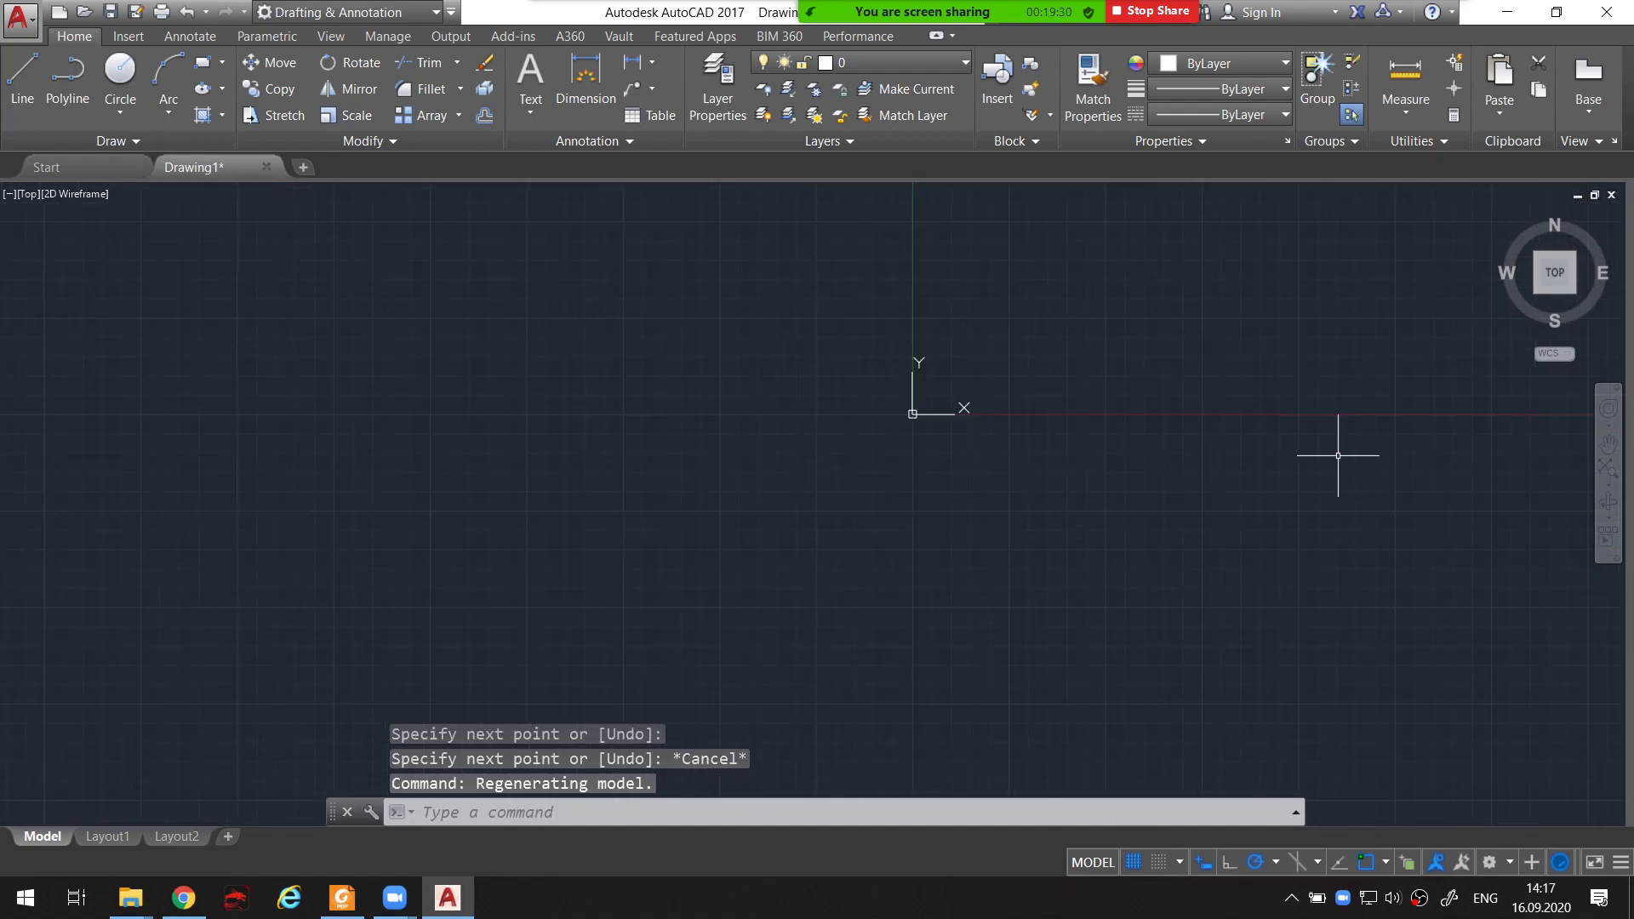
pyautogui.moveTo(1338, 448)
pyautogui.mouseDown(button='middle')
pyautogui.moveTo(977, 408)
pyautogui.moveTo(883, 596)
pyautogui.mouseUp(button='middle')
pyautogui.moveTo(581, 595); pyautogui.dragTo(679, 547, button='middle')
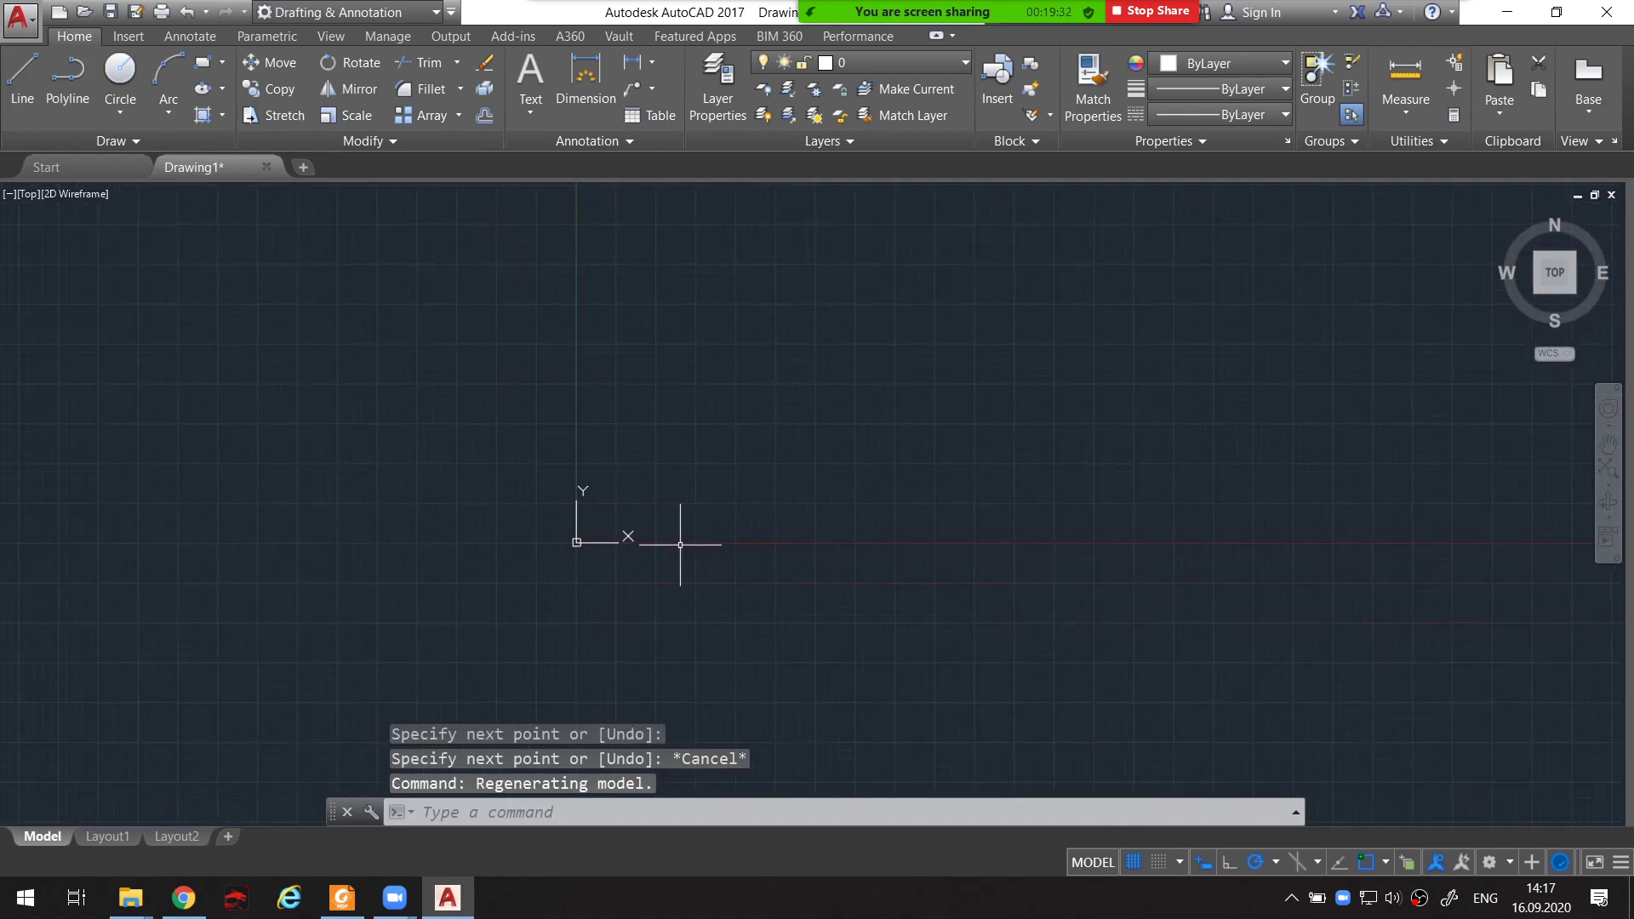
pyautogui.scroll(3, 662, 539)
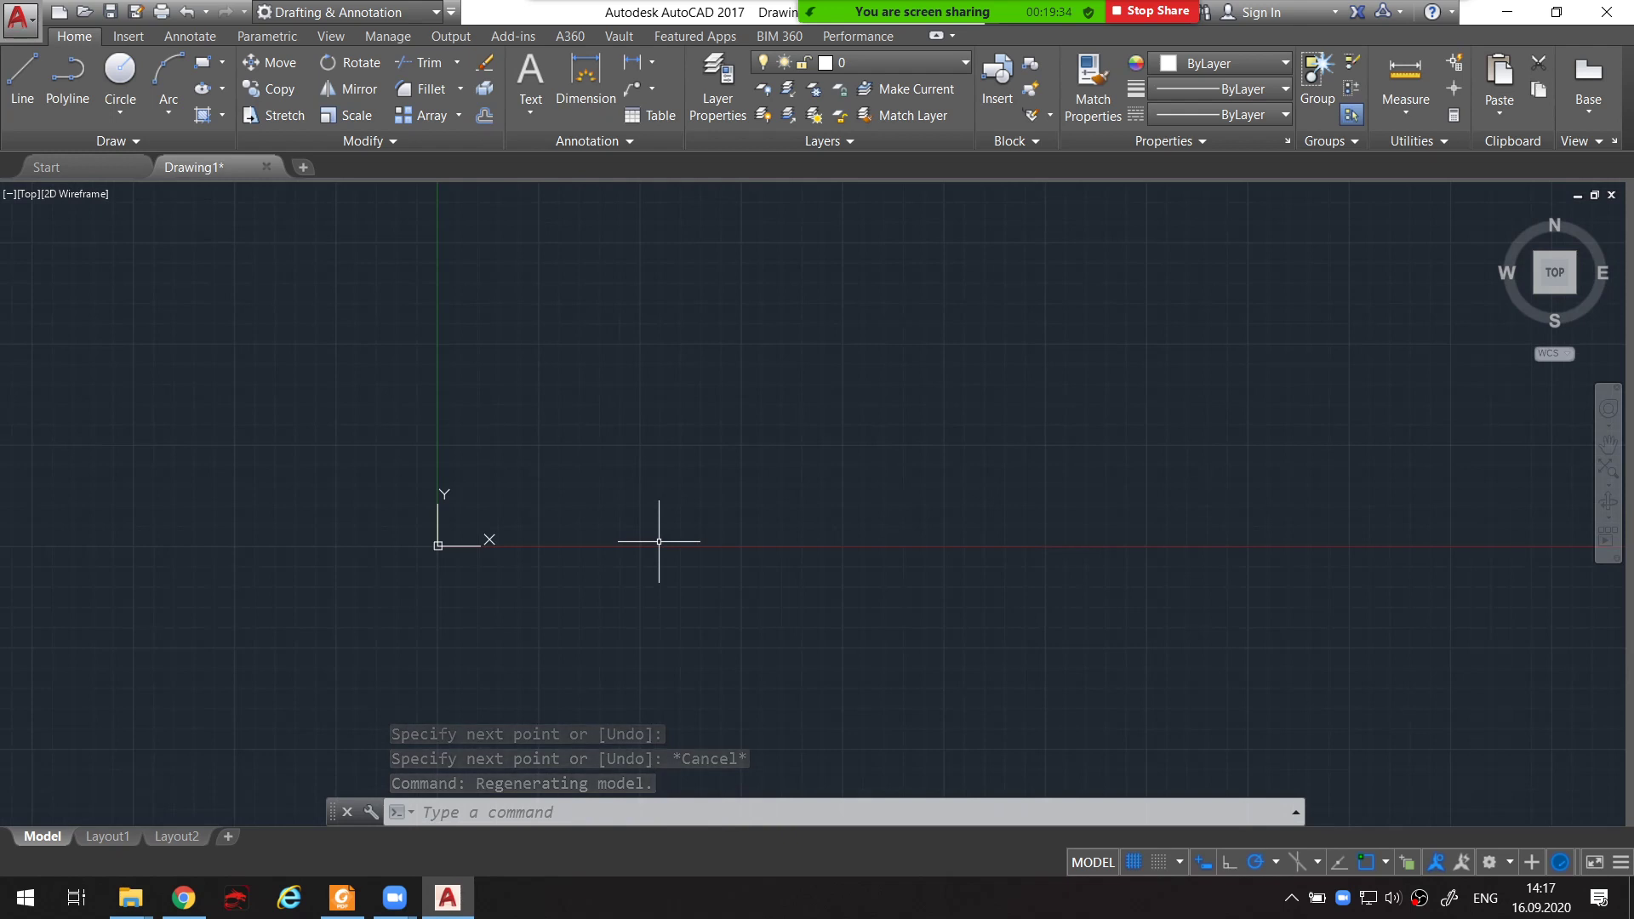
pyautogui.click(1559, 279)
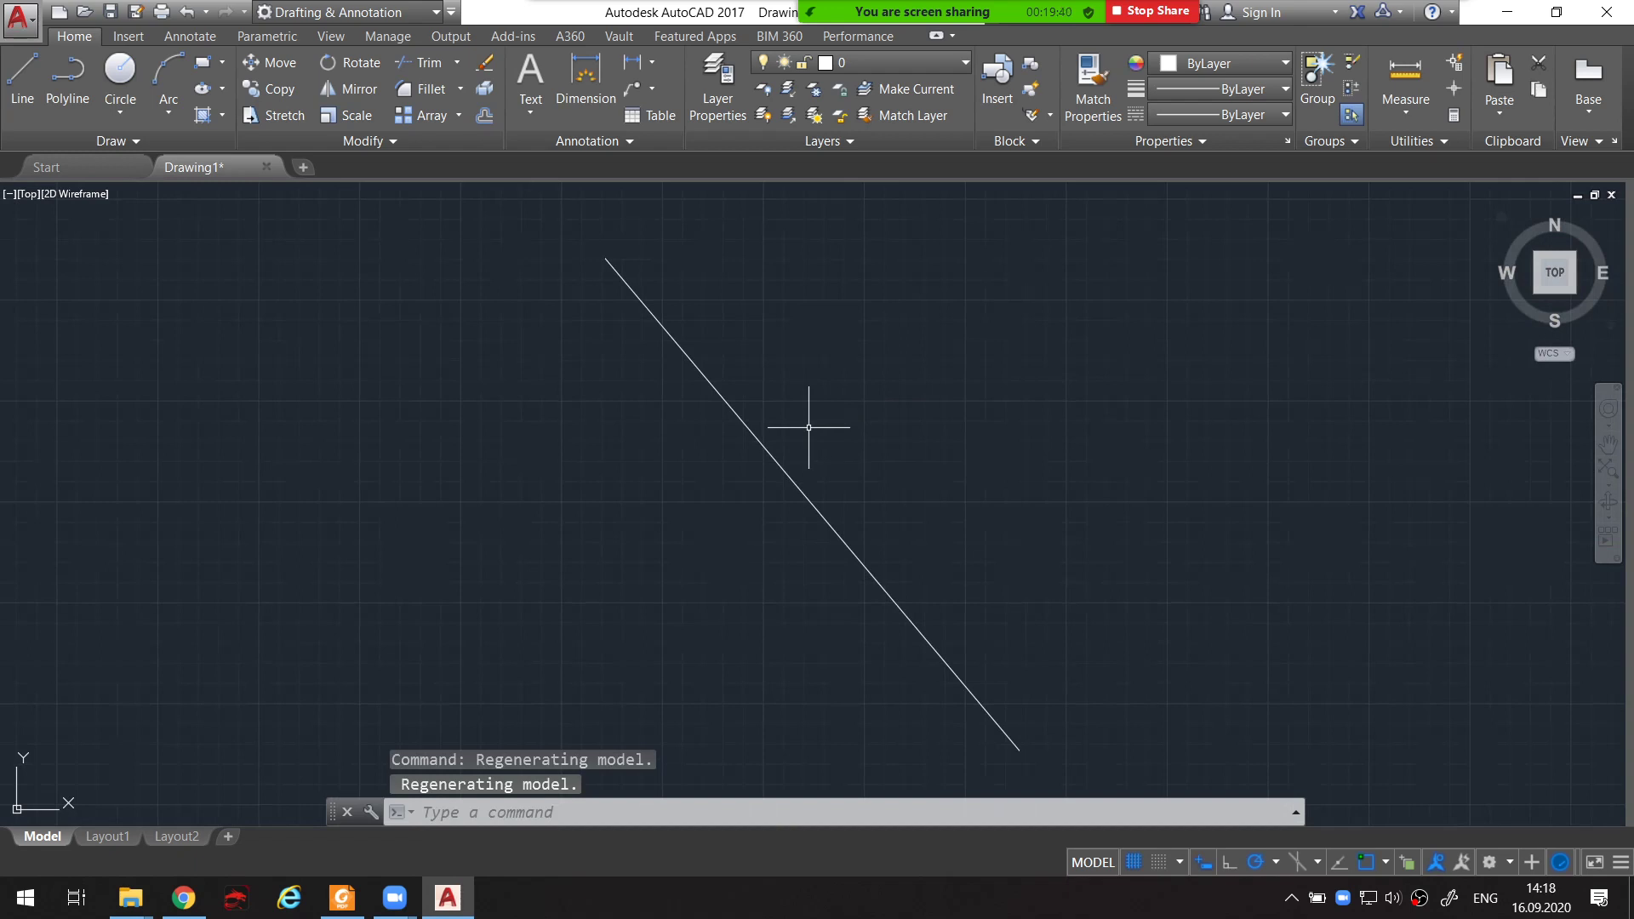
pyautogui.scroll(-5, 809, 430)
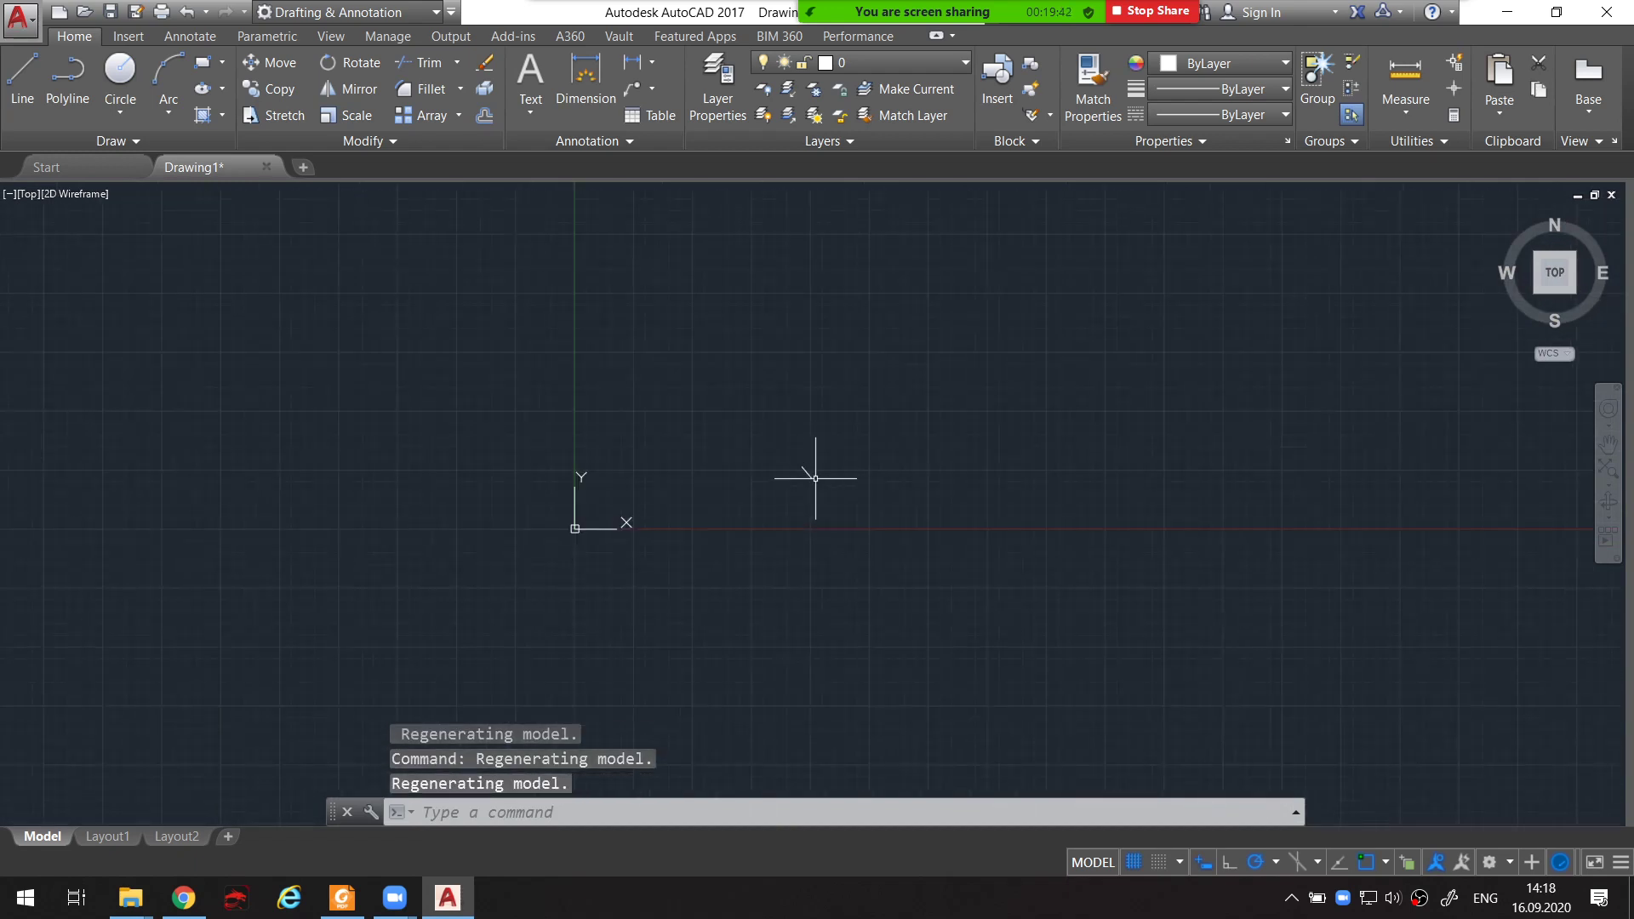
pyautogui.scroll(-3, 675, 474)
pyautogui.scroll(4, 734, 464)
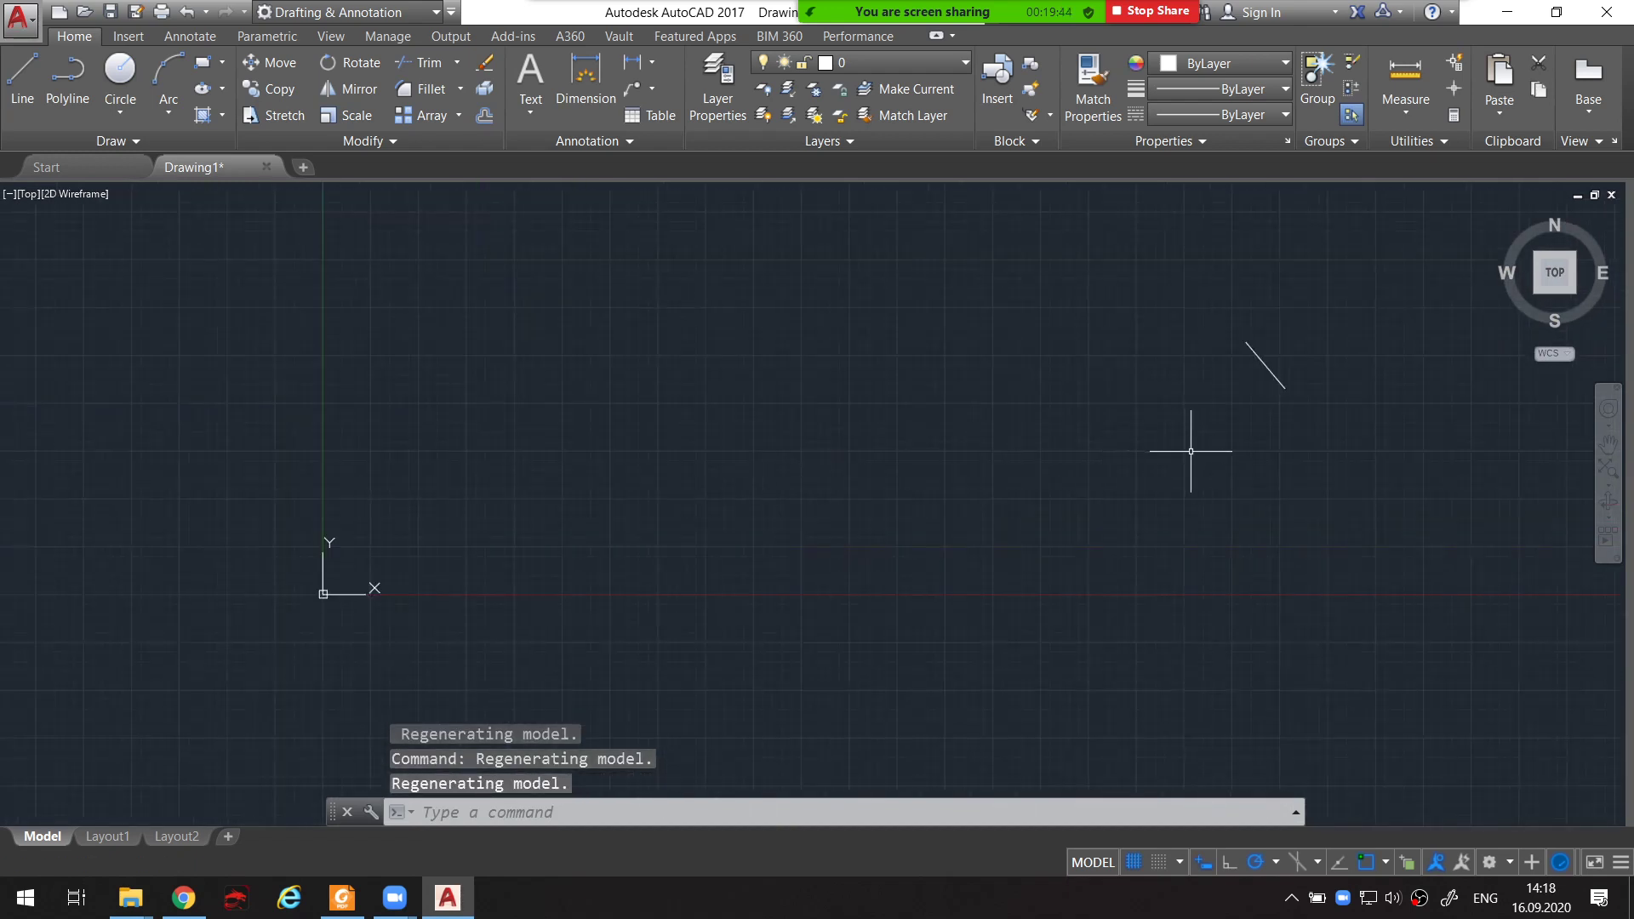
# Window-select the short diagonal line and delete it
pyautogui.click(1307, 435)
pyautogui.click(1222, 273)
pyautogui.moveTo(1222, 273); pyautogui.dragTo(1146, 303, button='middle')
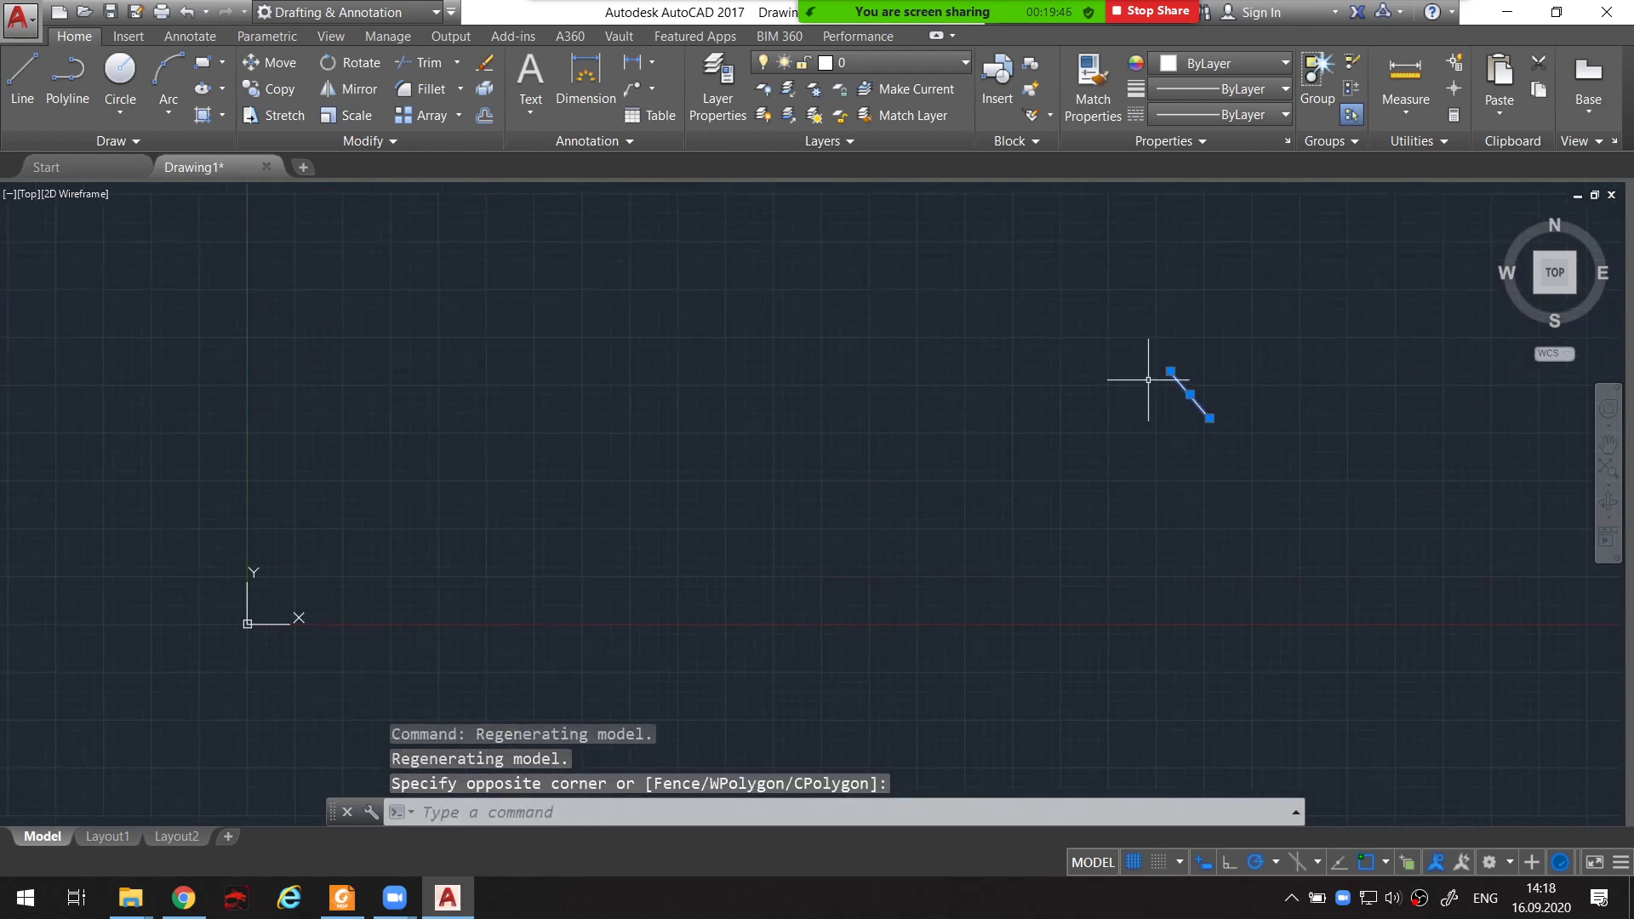
pyautogui.press('Delete')
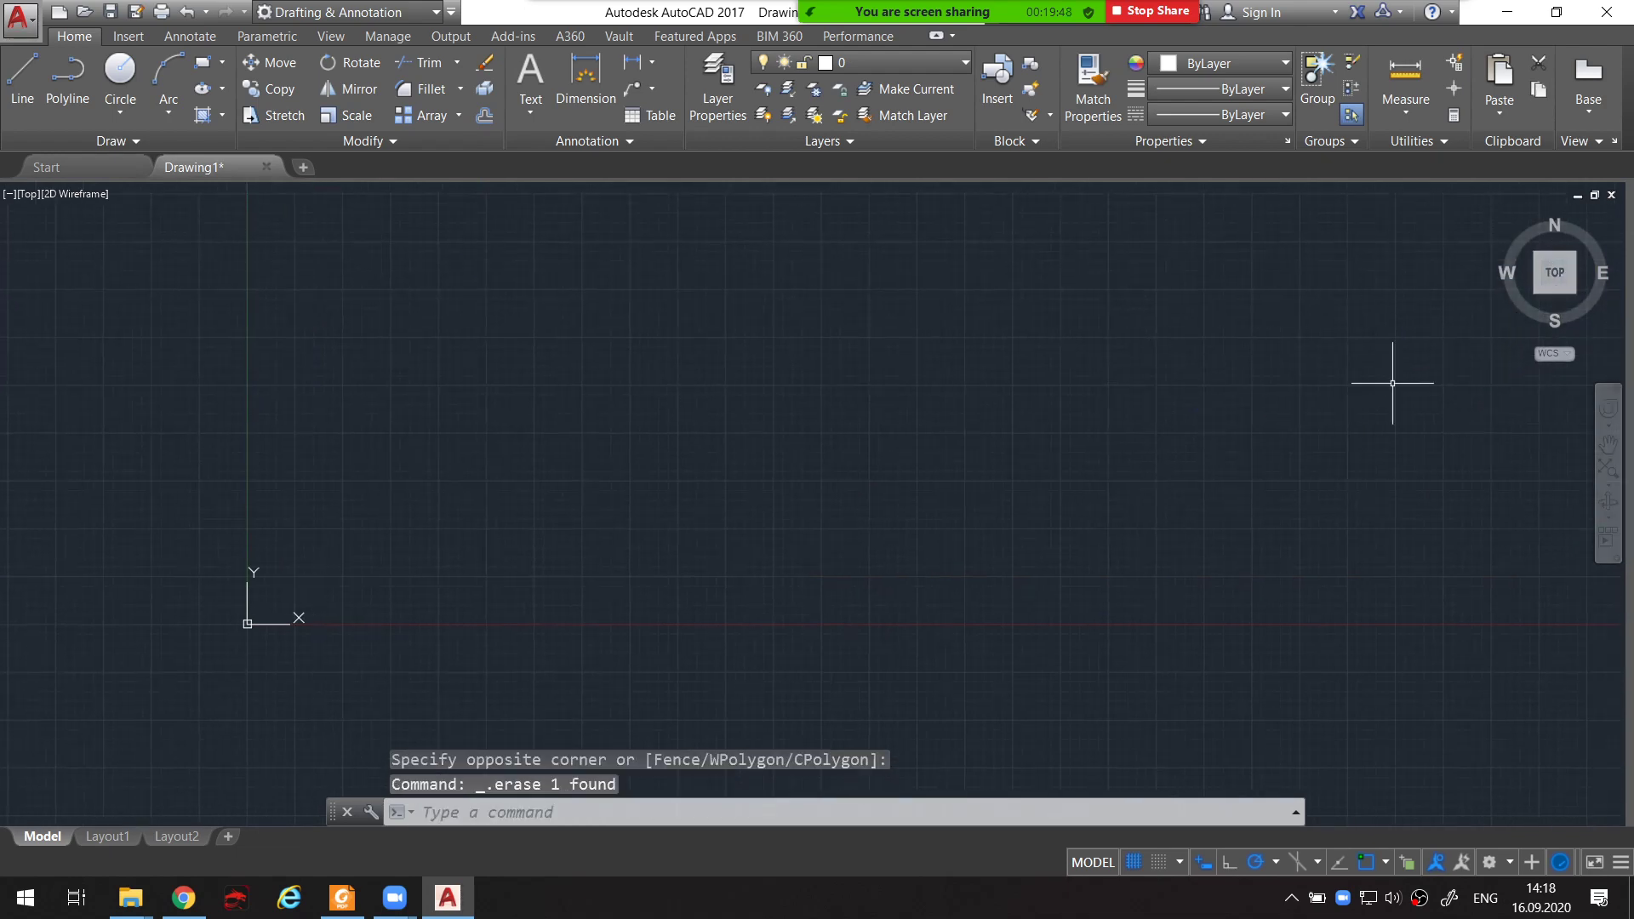
pyautogui.scroll(-2, 1055, 357)
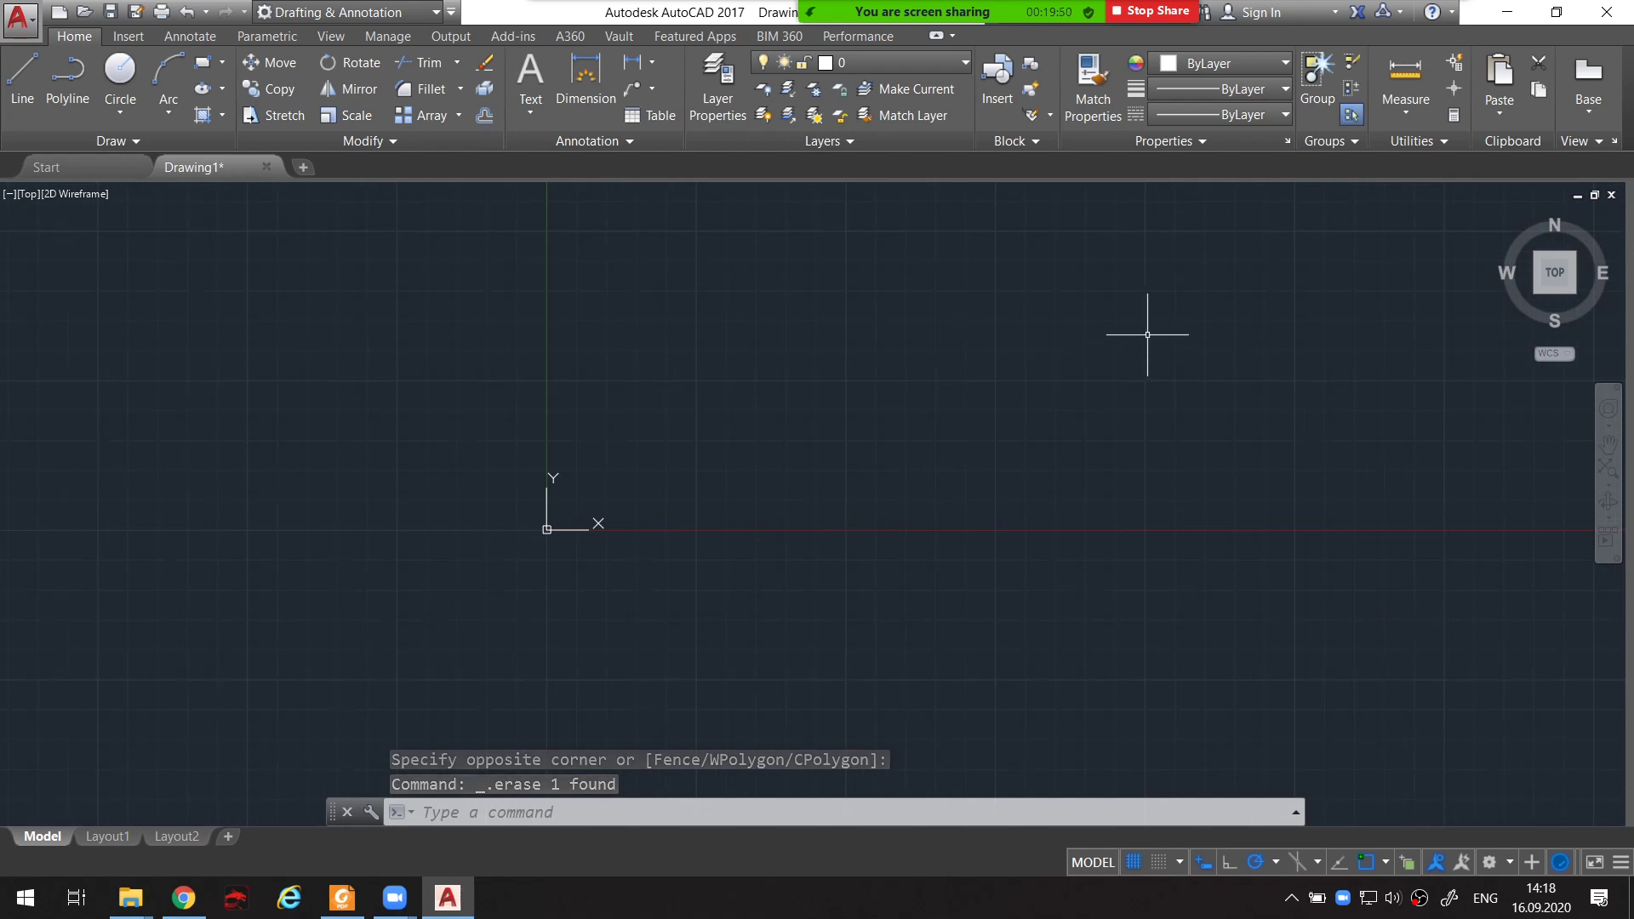
pyautogui.scroll(1, 1031, 391)
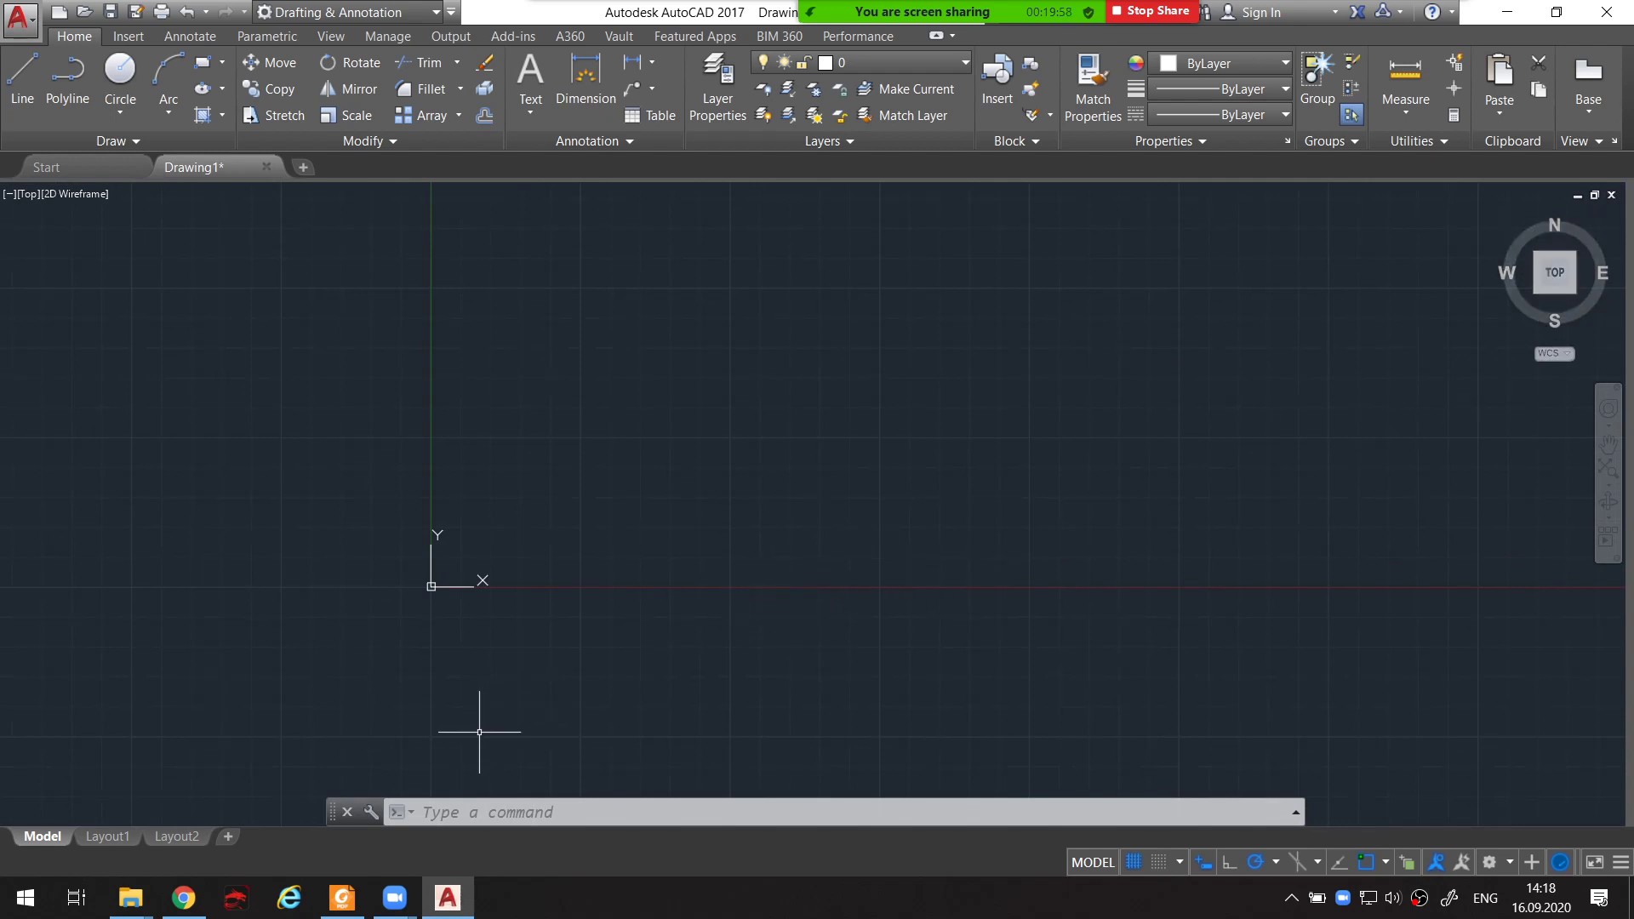
pyautogui.moveTo(405, 767)
pyautogui.mouseDown()
pyautogui.moveTo(749, 841)
pyautogui.moveTo(842, 807)
pyautogui.moveTo(375, 779)
pyautogui.mouseUp()
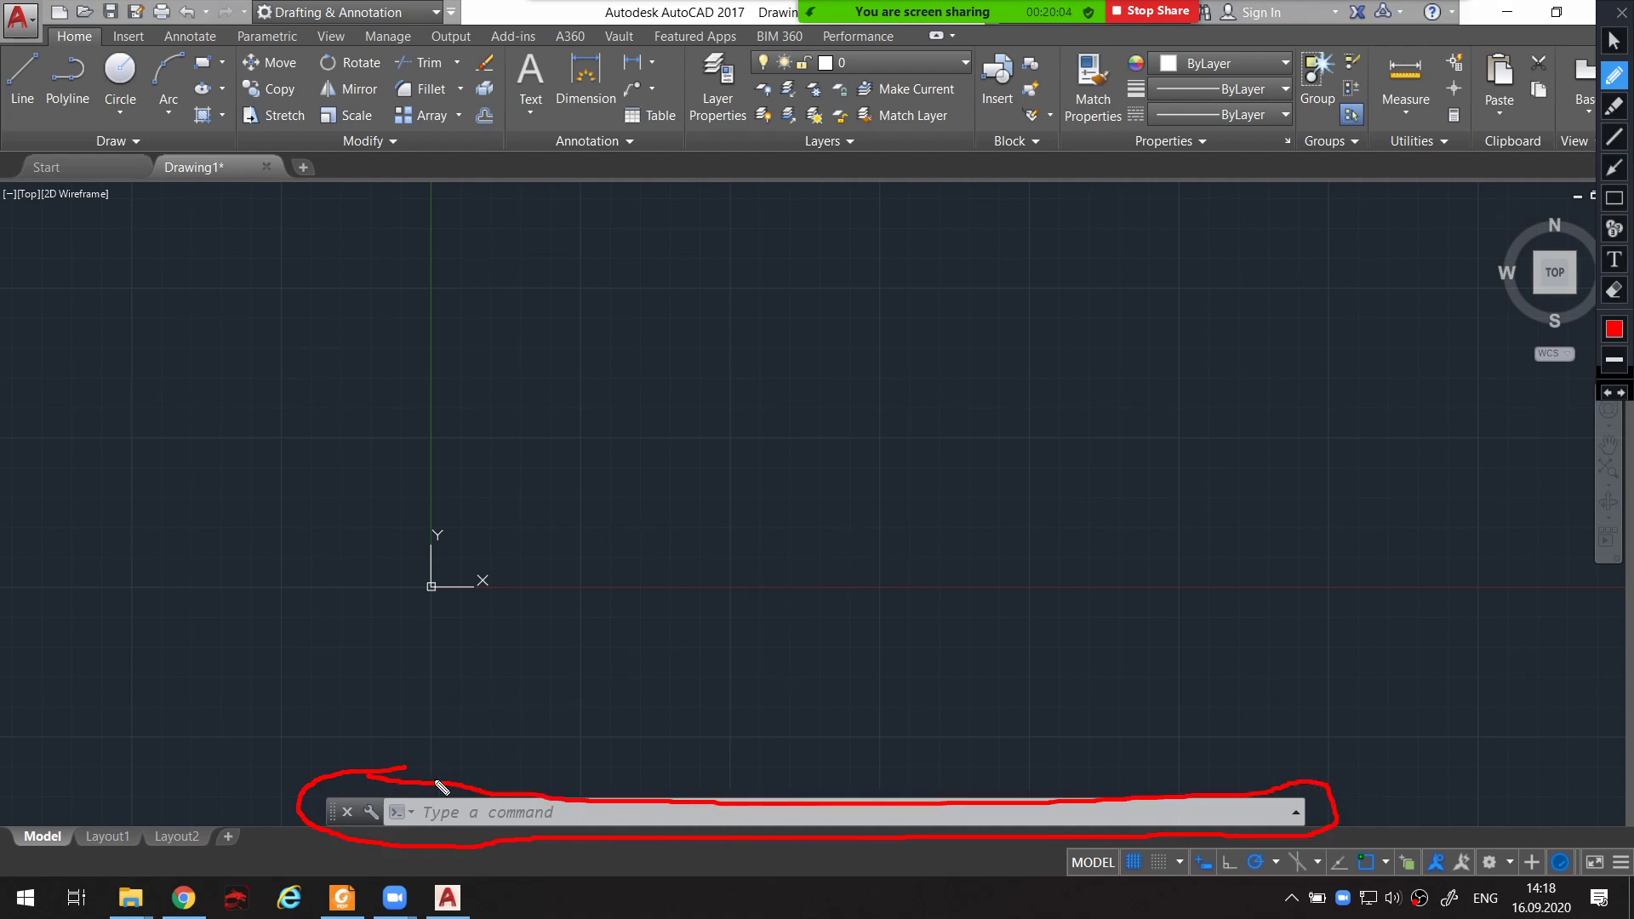
pyautogui.press('alt')
pyautogui.click(480, 823)
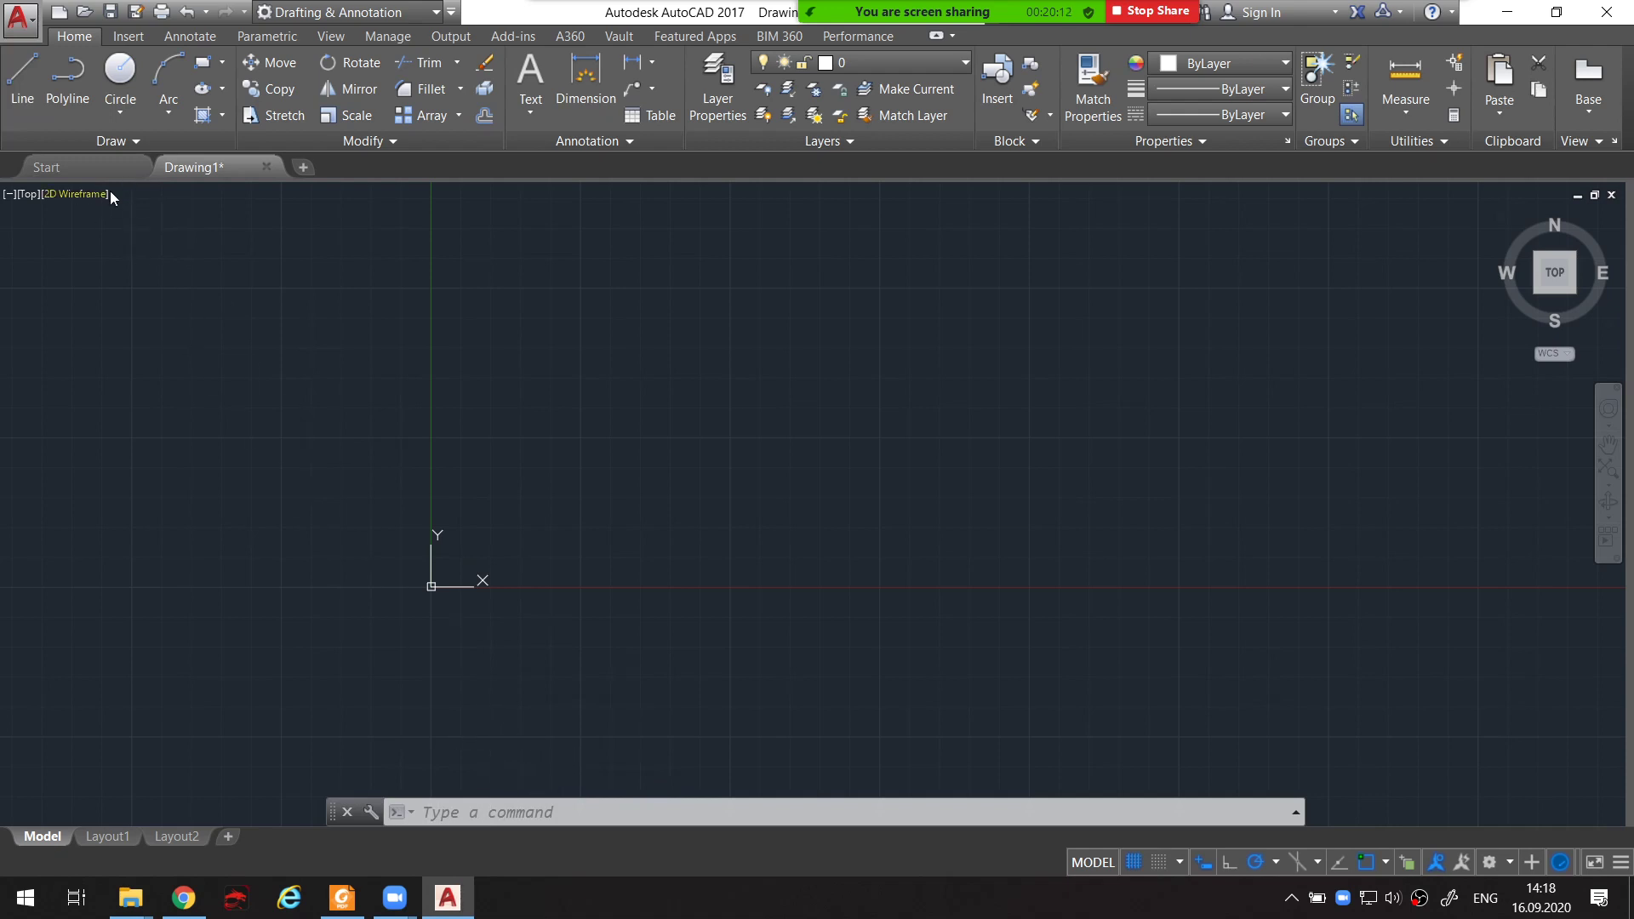
pyautogui.click(17, 70)
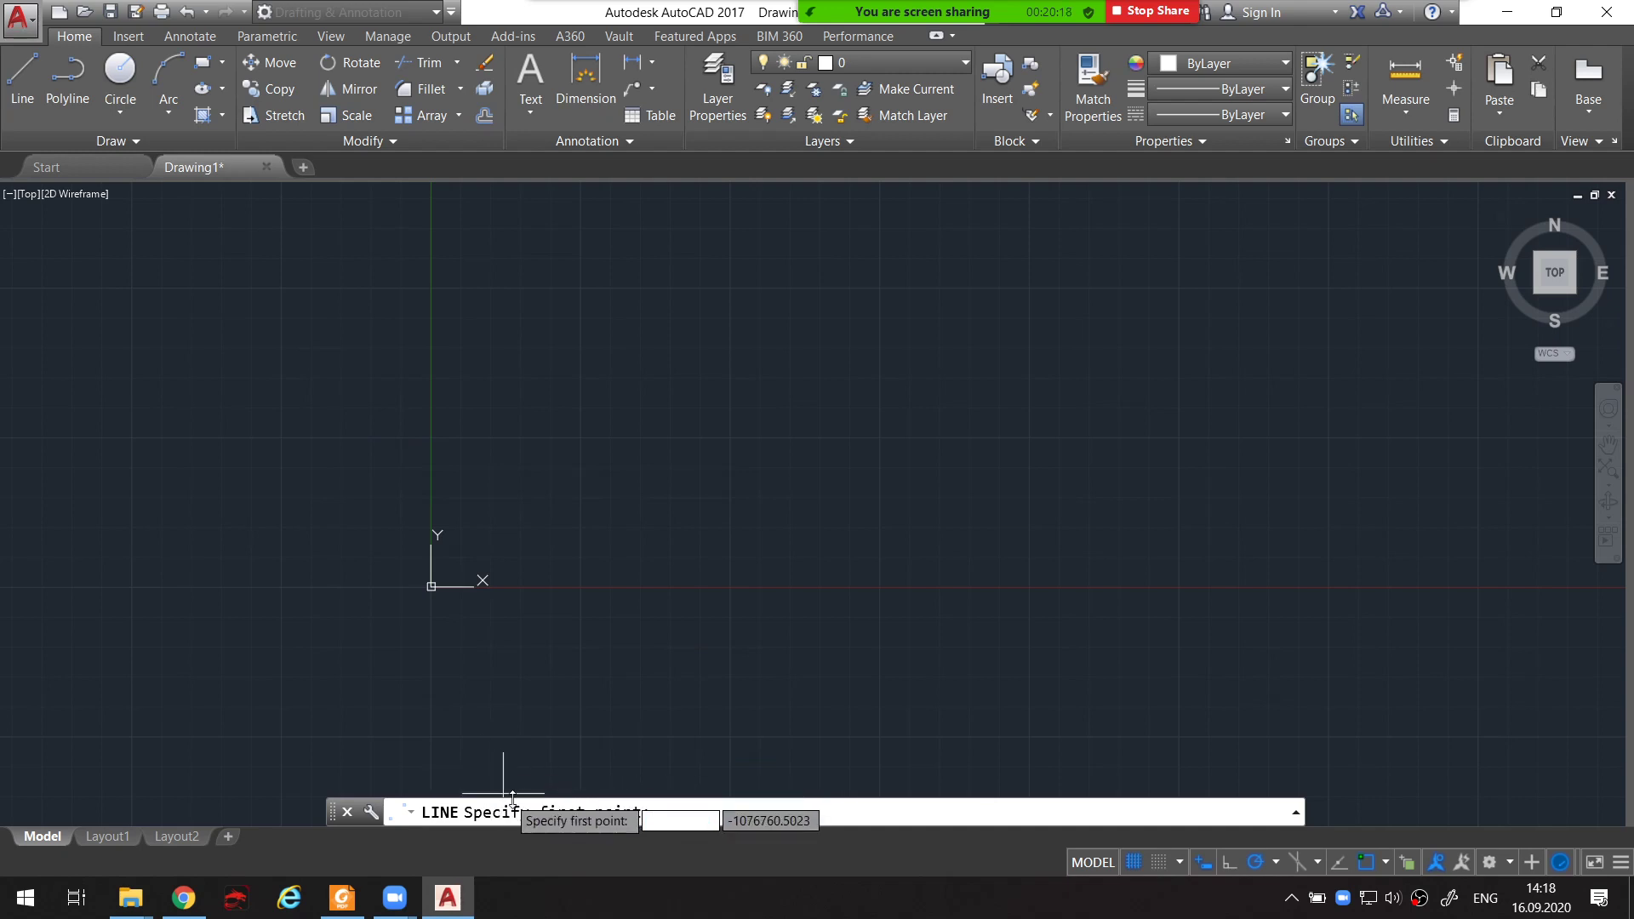
pyautogui.press('Escape')
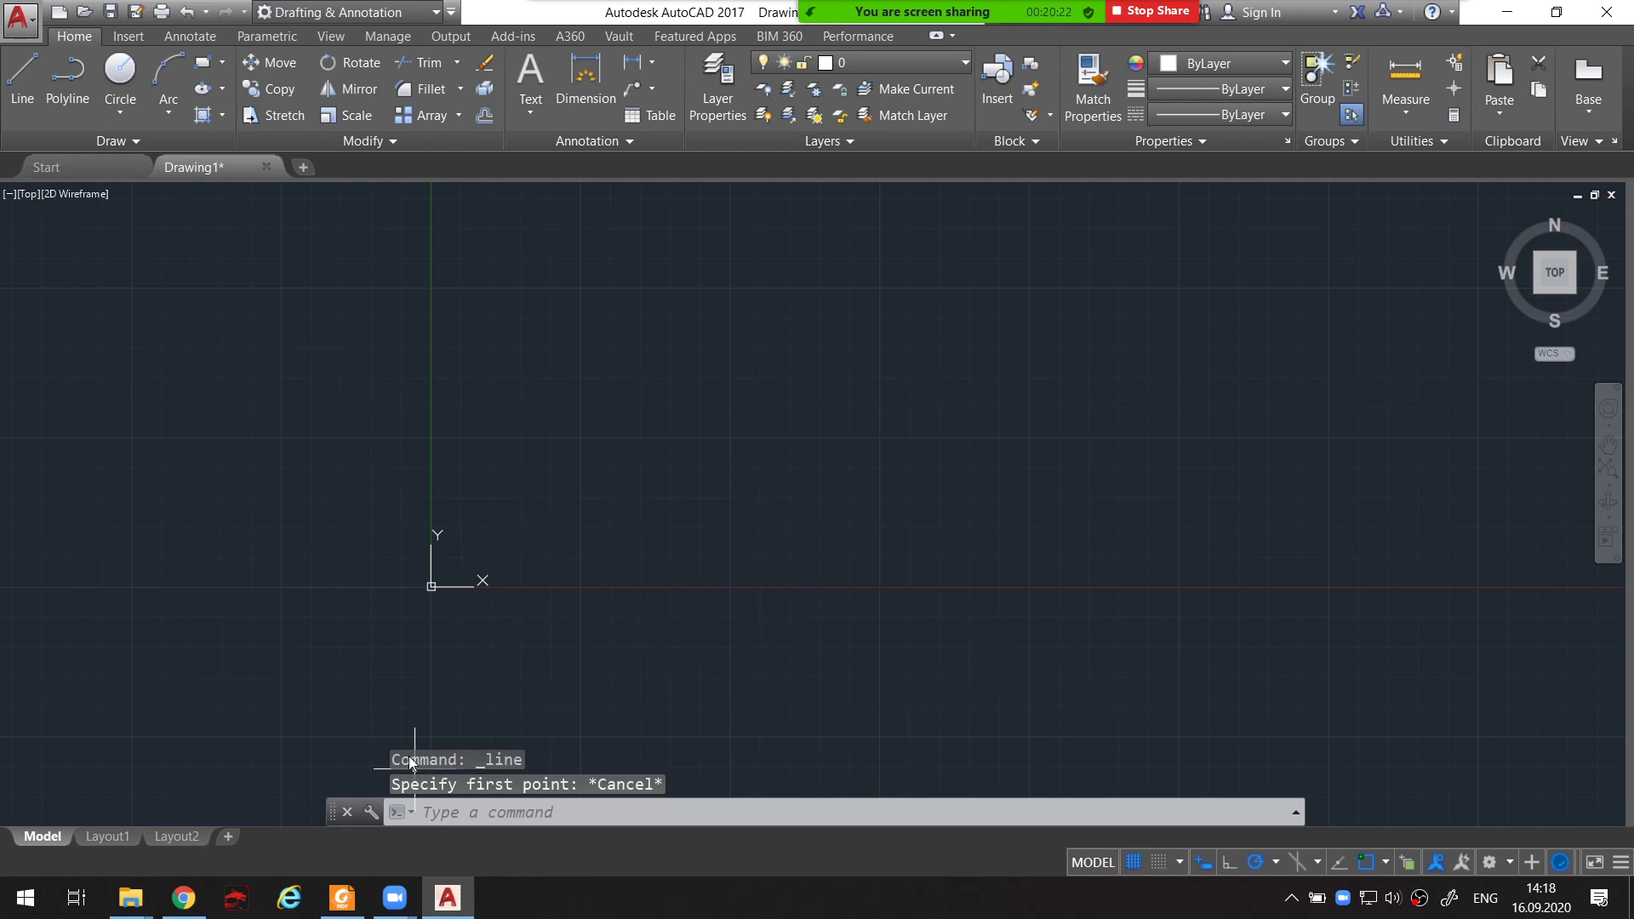
pyautogui.moveTo(400, 743)
pyautogui.mouseDown()
pyautogui.moveTo(383, 776)
pyautogui.moveTo(396, 796)
pyautogui.mouseUp()
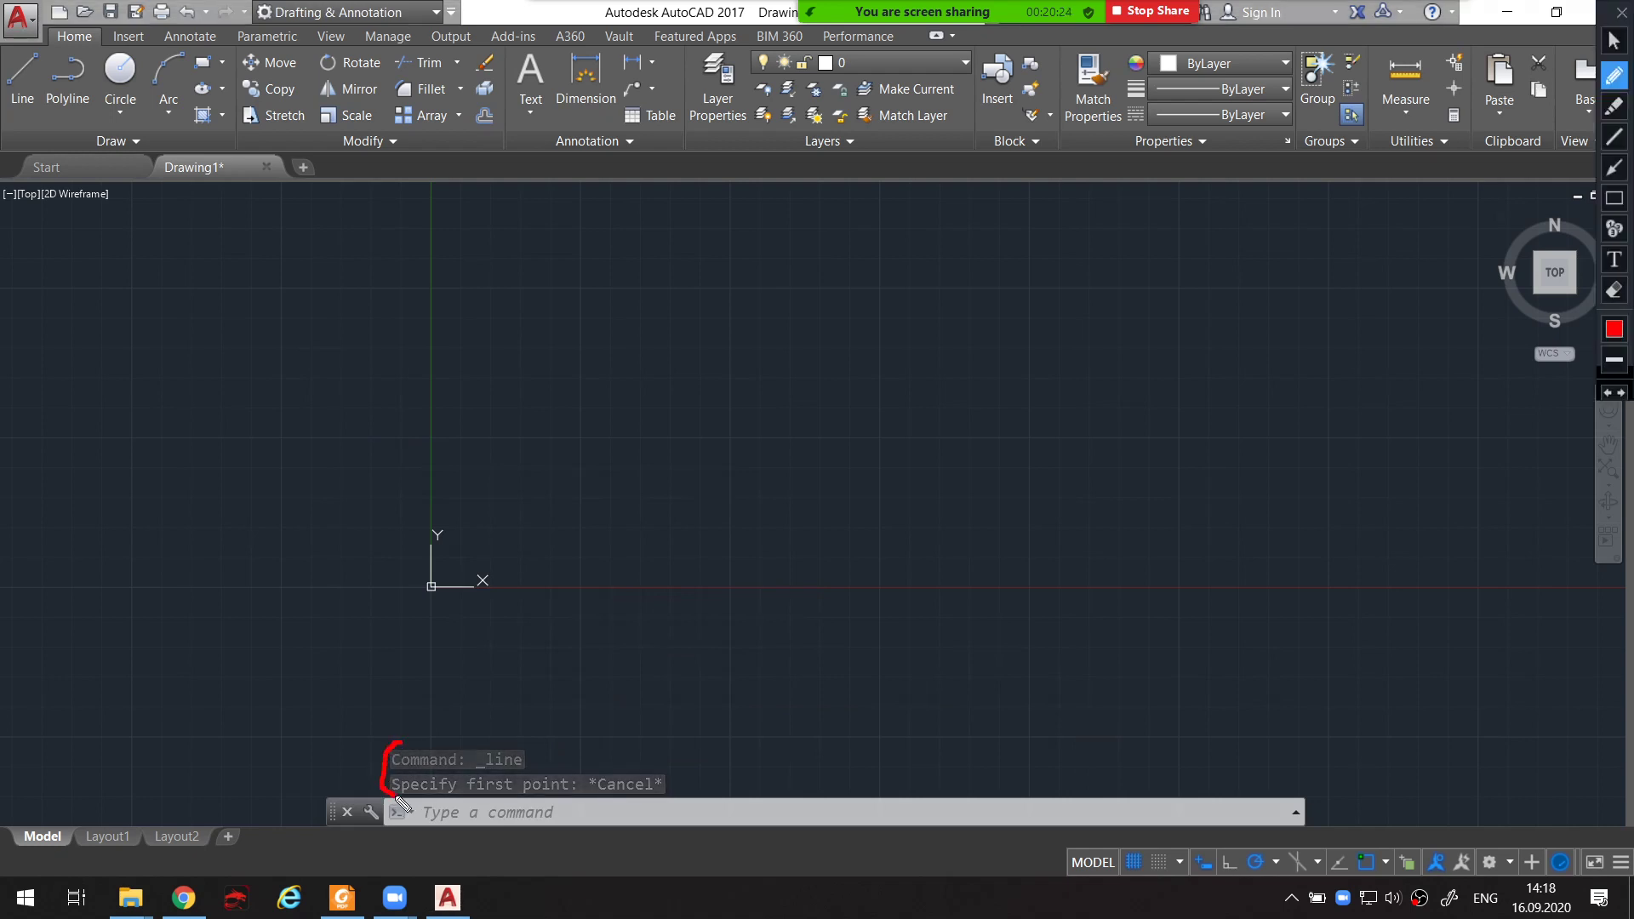
pyautogui.press('alt')
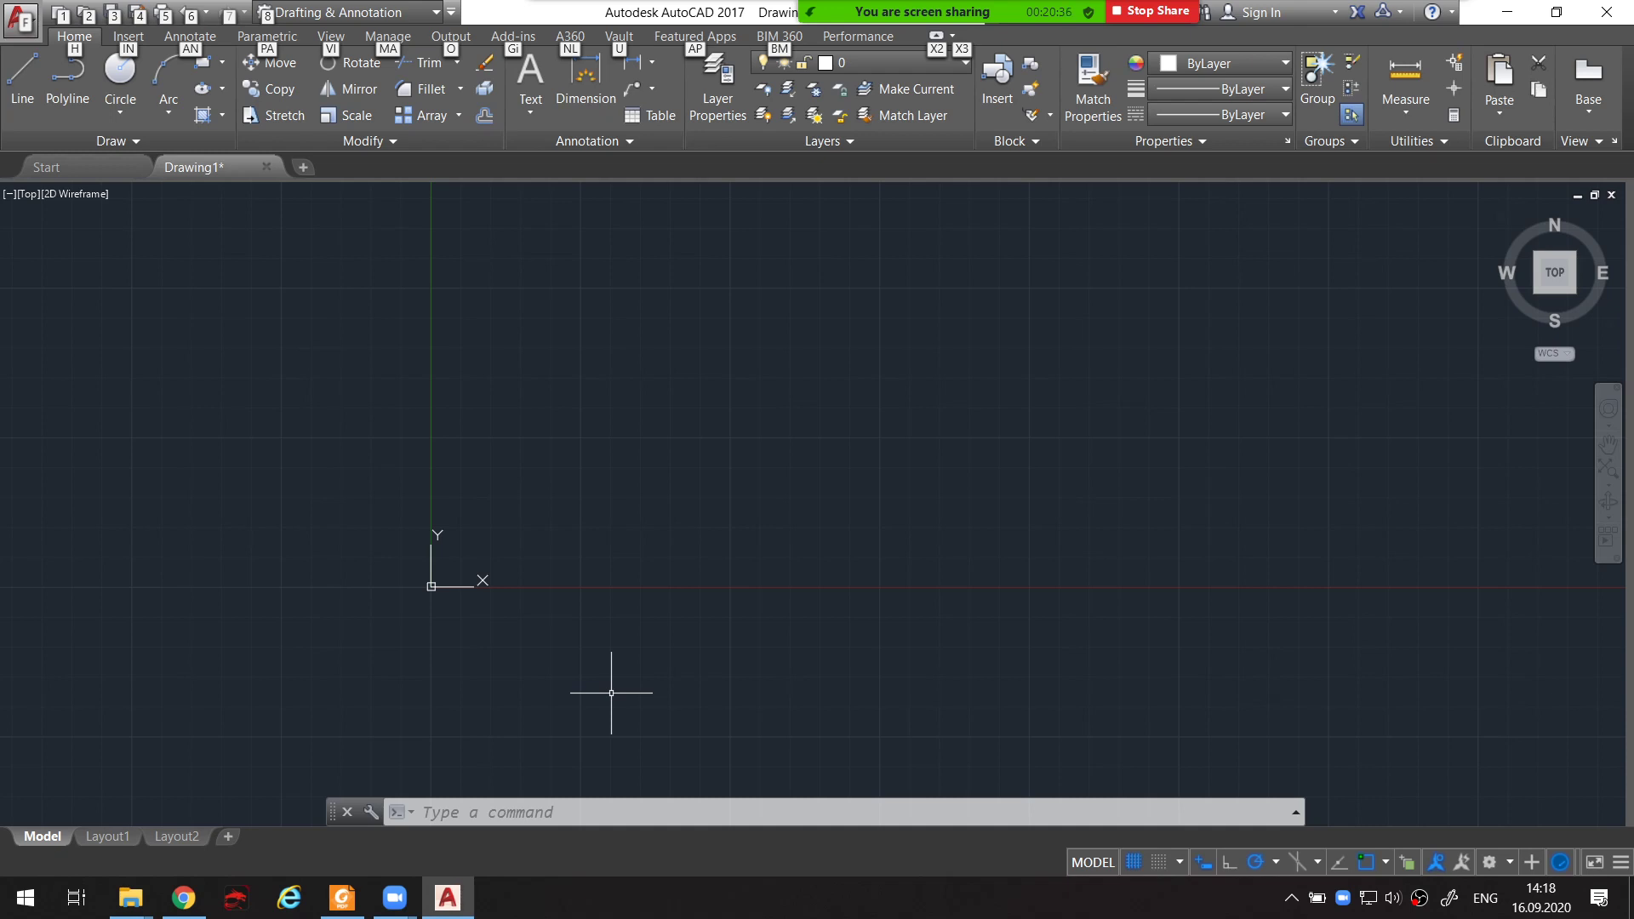
pyautogui.moveTo(366, 773)
pyautogui.mouseDown()
pyautogui.moveTo(336, 841)
pyautogui.moveTo(1145, 765)
pyautogui.mouseUp()
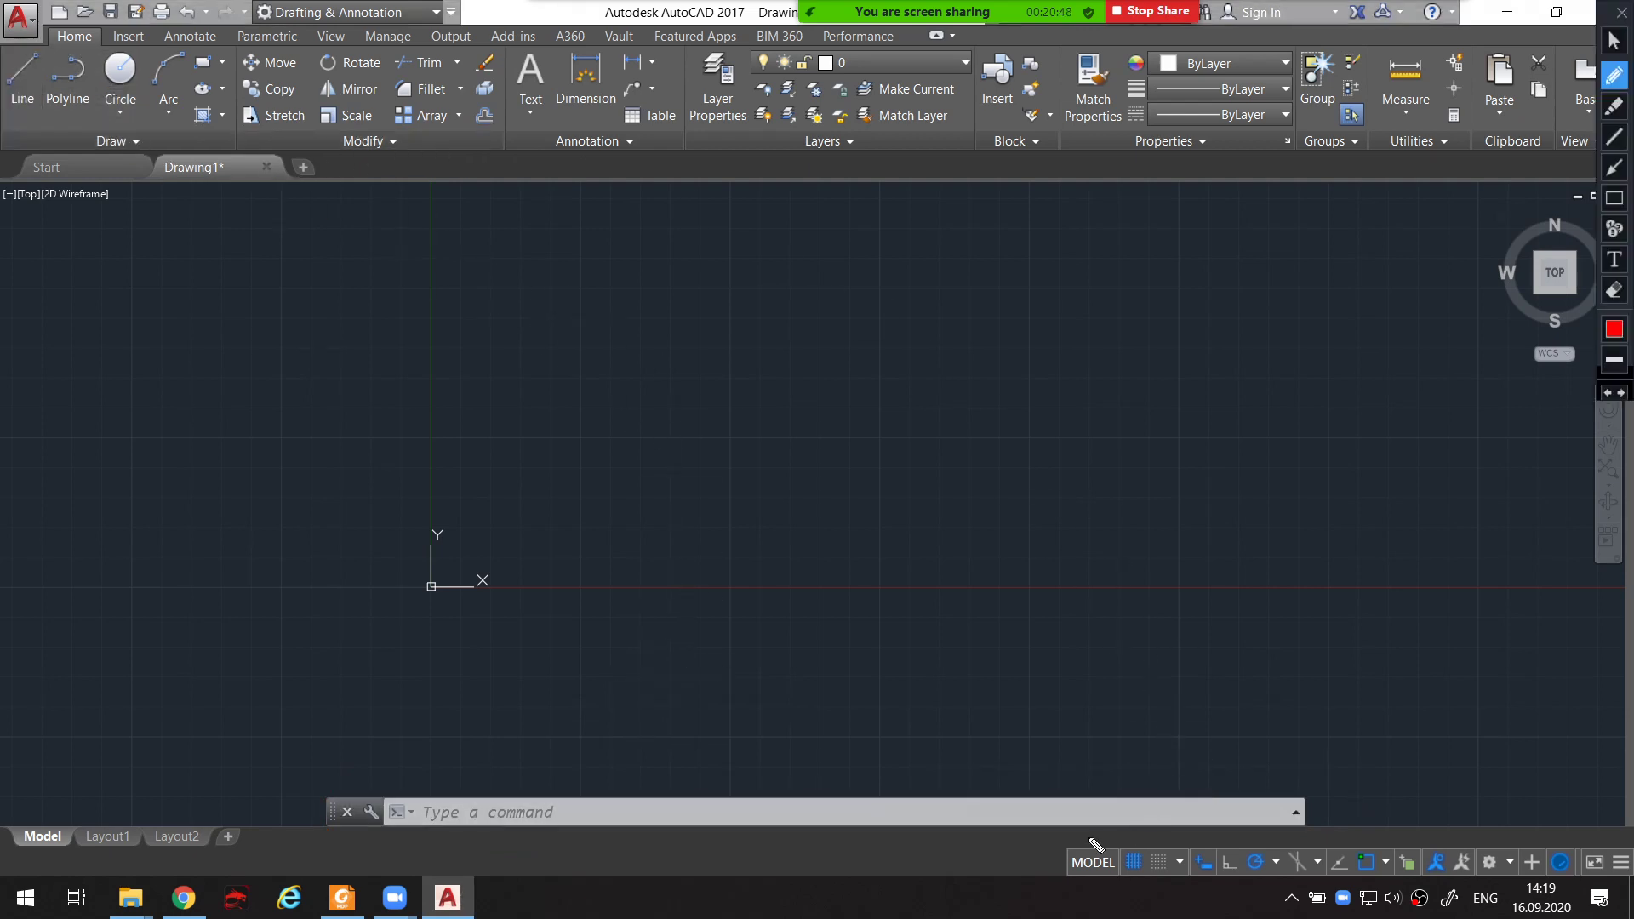
pyautogui.moveTo(1091, 837)
pyautogui.mouseDown()
pyautogui.moveTo(1179, 885)
pyautogui.moveTo(1628, 886)
pyautogui.moveTo(1603, 847)
pyautogui.moveTo(1064, 834)
pyautogui.mouseUp()
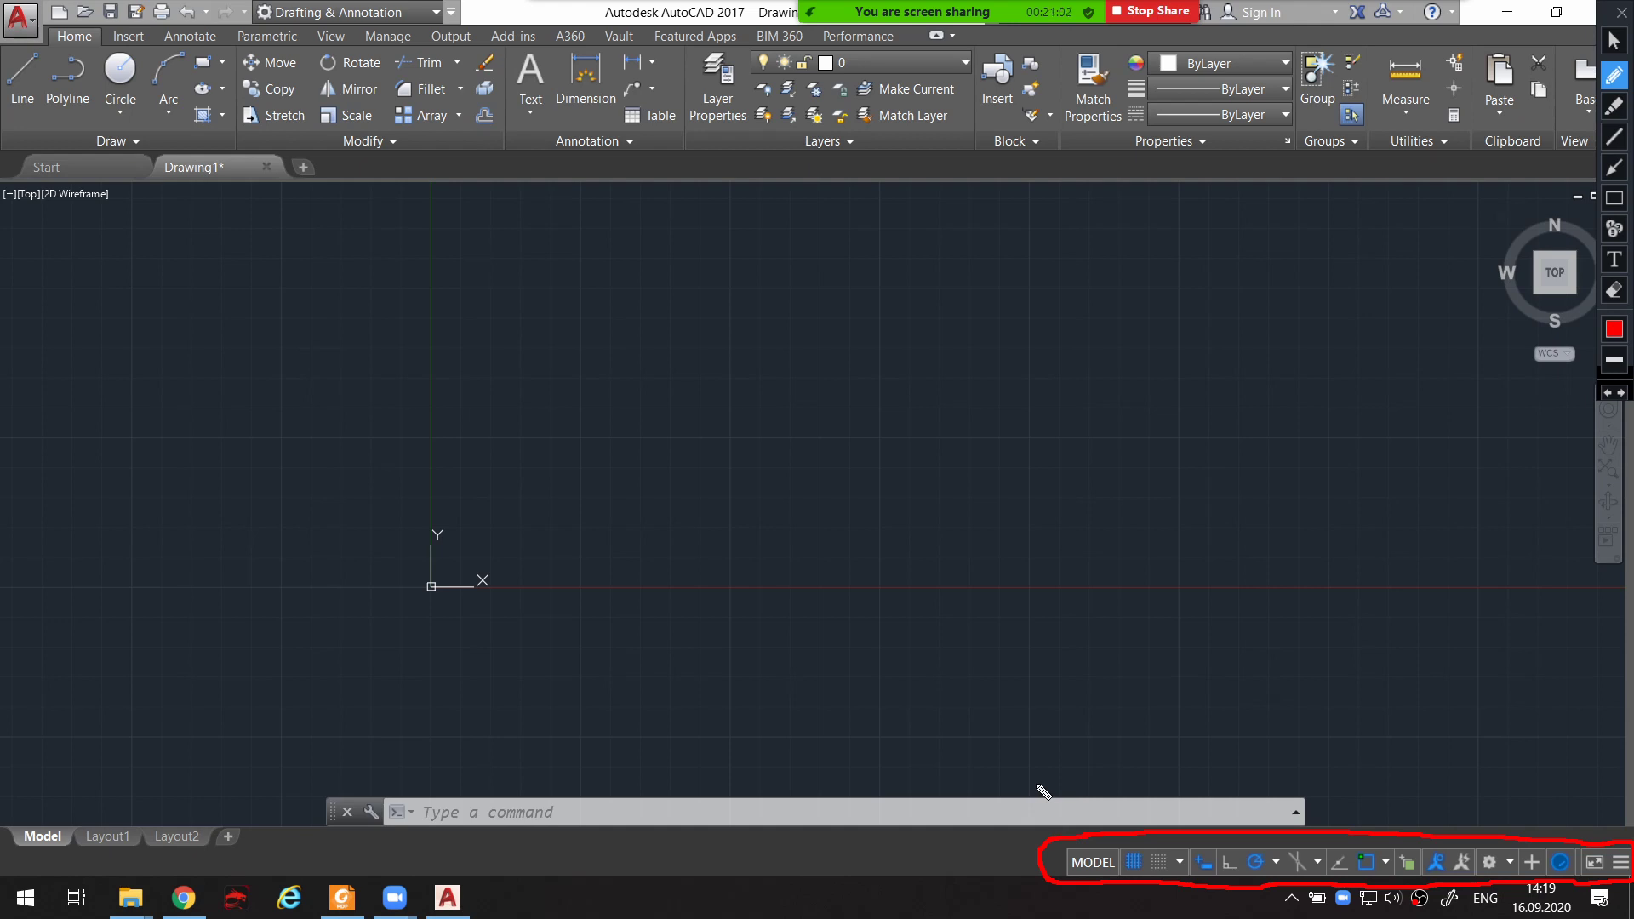
# Clear the status-bar markup, then zoom out and pan the origin nearer the centre
pyautogui.press('Escape')
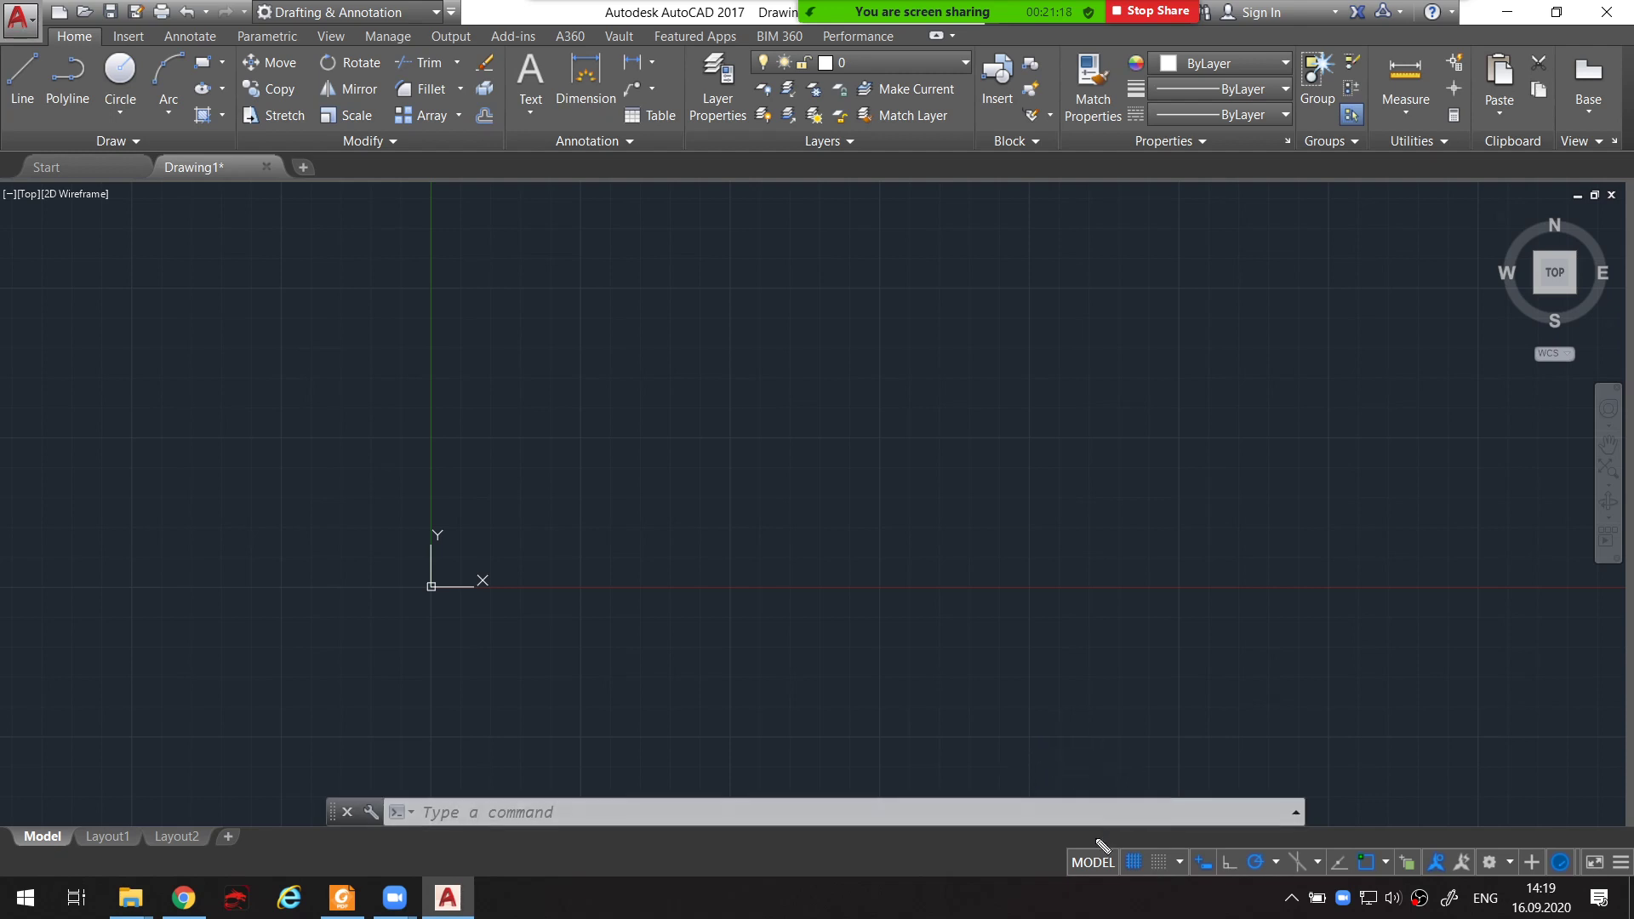
pyautogui.moveTo(1092, 832)
pyautogui.mouseDown()
pyautogui.moveTo(1287, 888)
pyautogui.moveTo(1540, 846)
pyautogui.moveTo(1092, 833)
pyautogui.mouseUp()
pyautogui.scroll(-2, 964, 573)
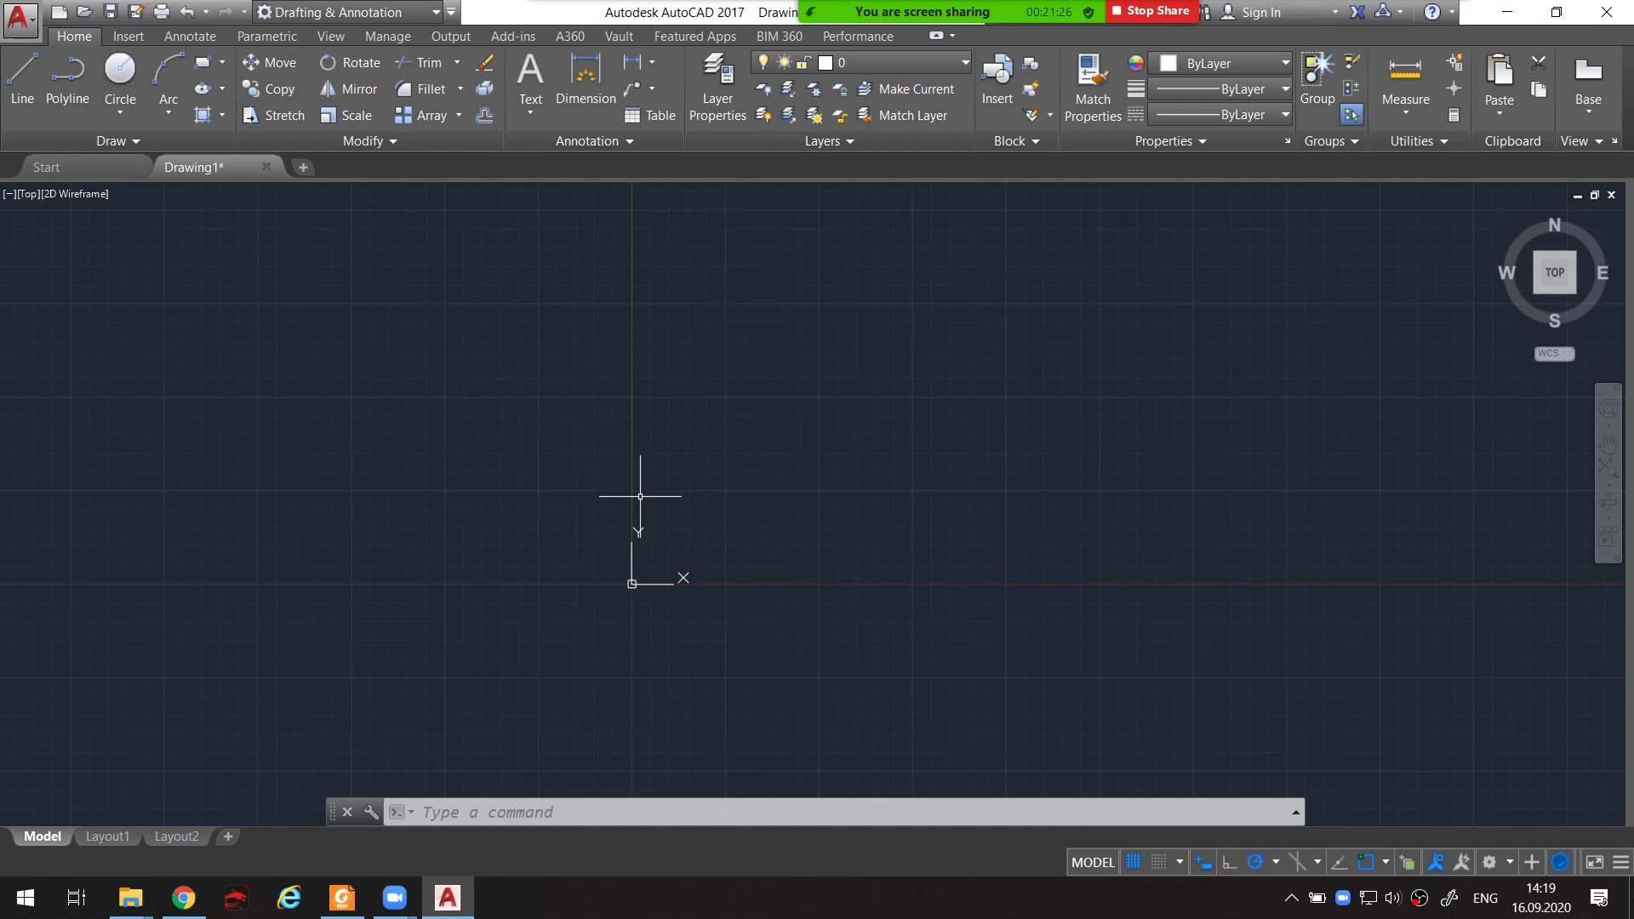
pyautogui.scroll(-2, 704, 536)
pyautogui.moveTo(725, 515); pyautogui.dragTo(750, 538, button='middle')
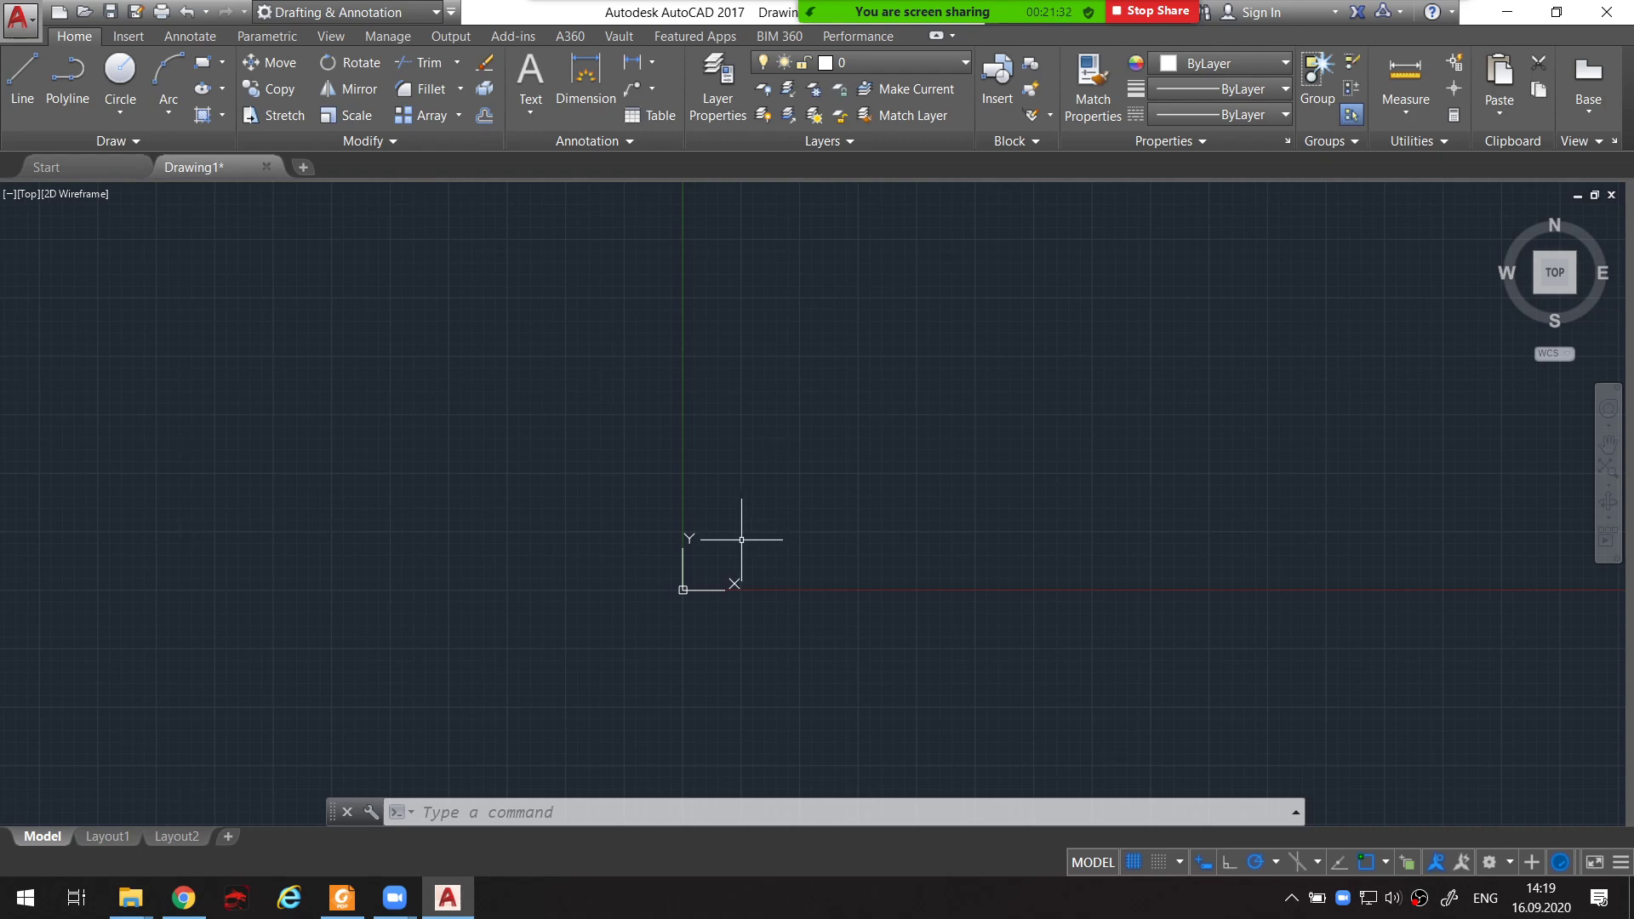
# Toggle the grid off and back on, then pan so the origin moves left and down
pyautogui.click(1139, 861)
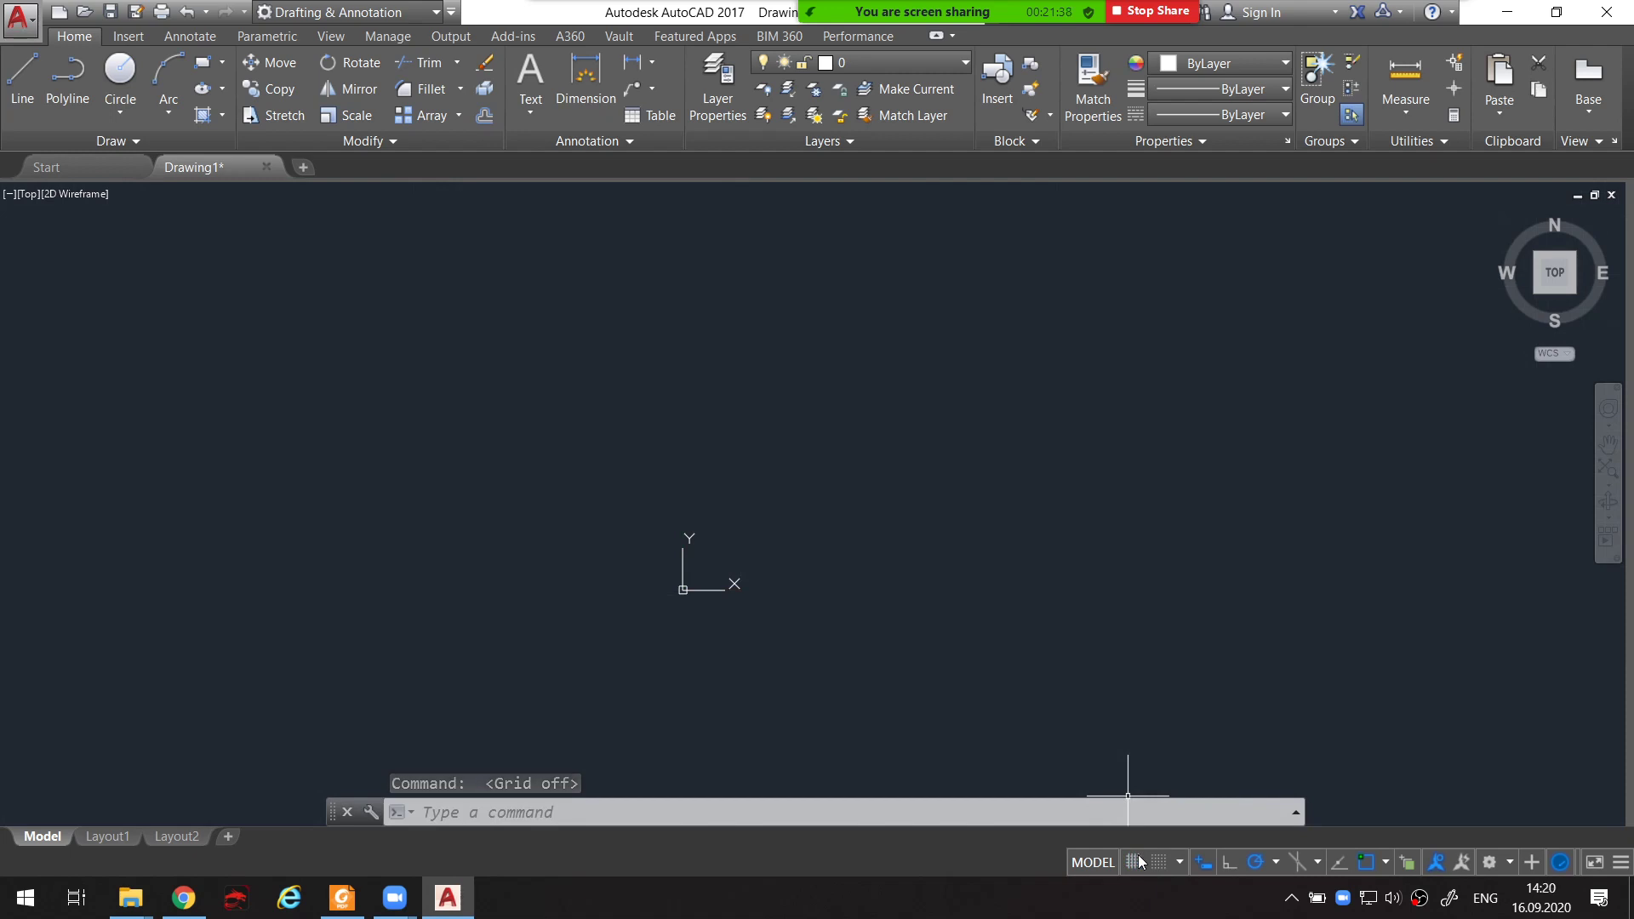
pyautogui.click(1138, 858)
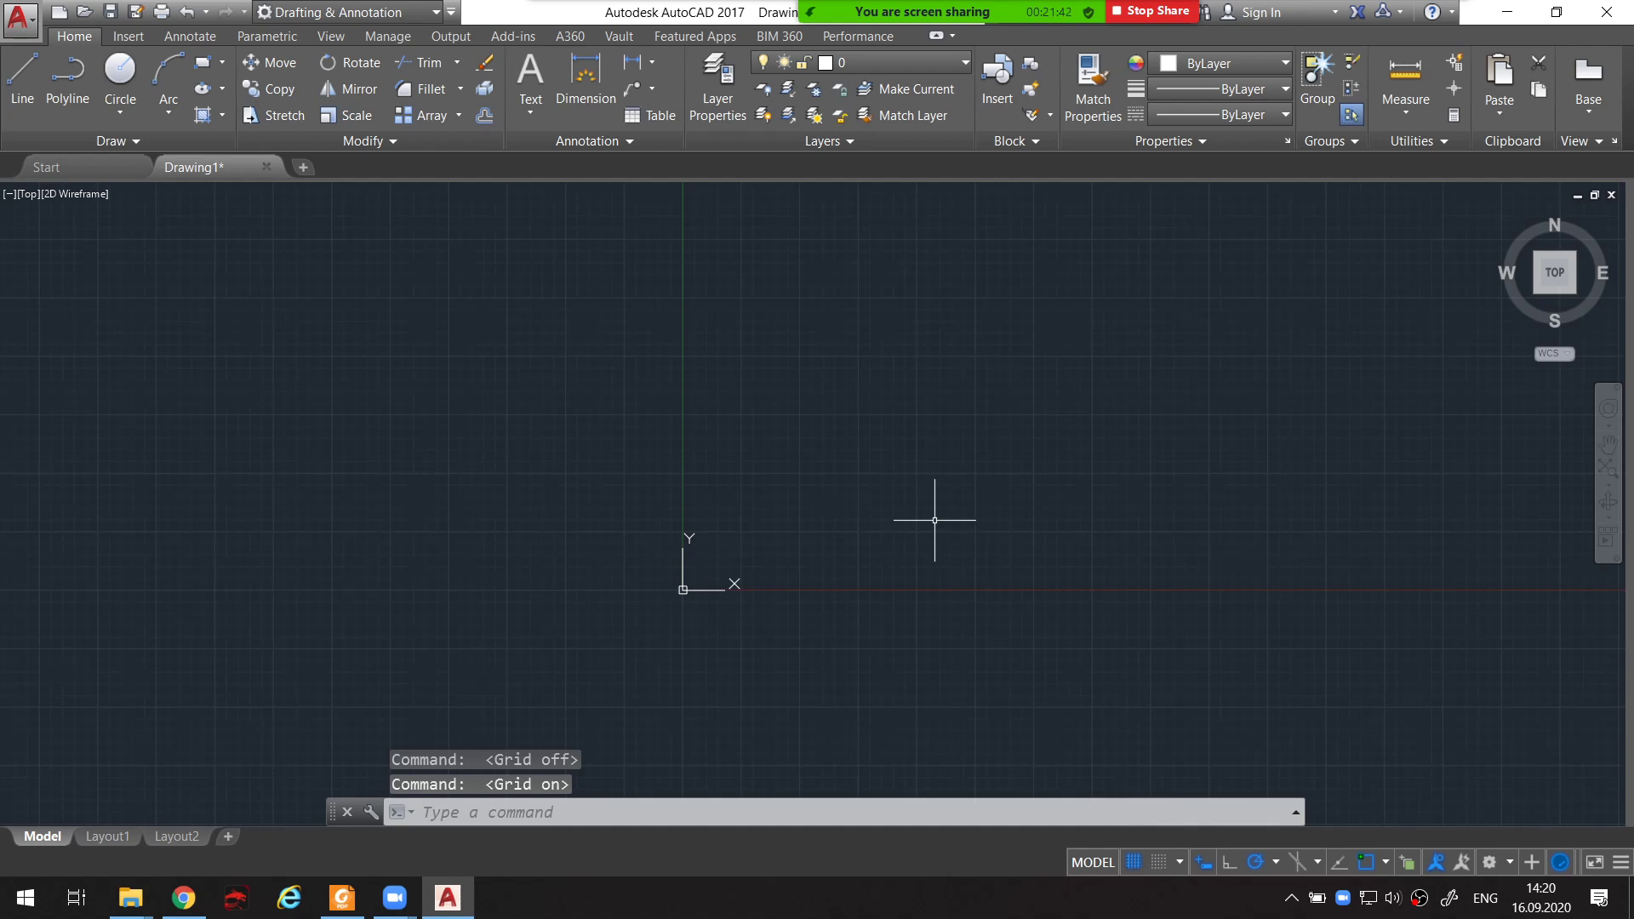
pyautogui.moveTo(939, 521); pyautogui.dragTo(777, 561, button='middle')
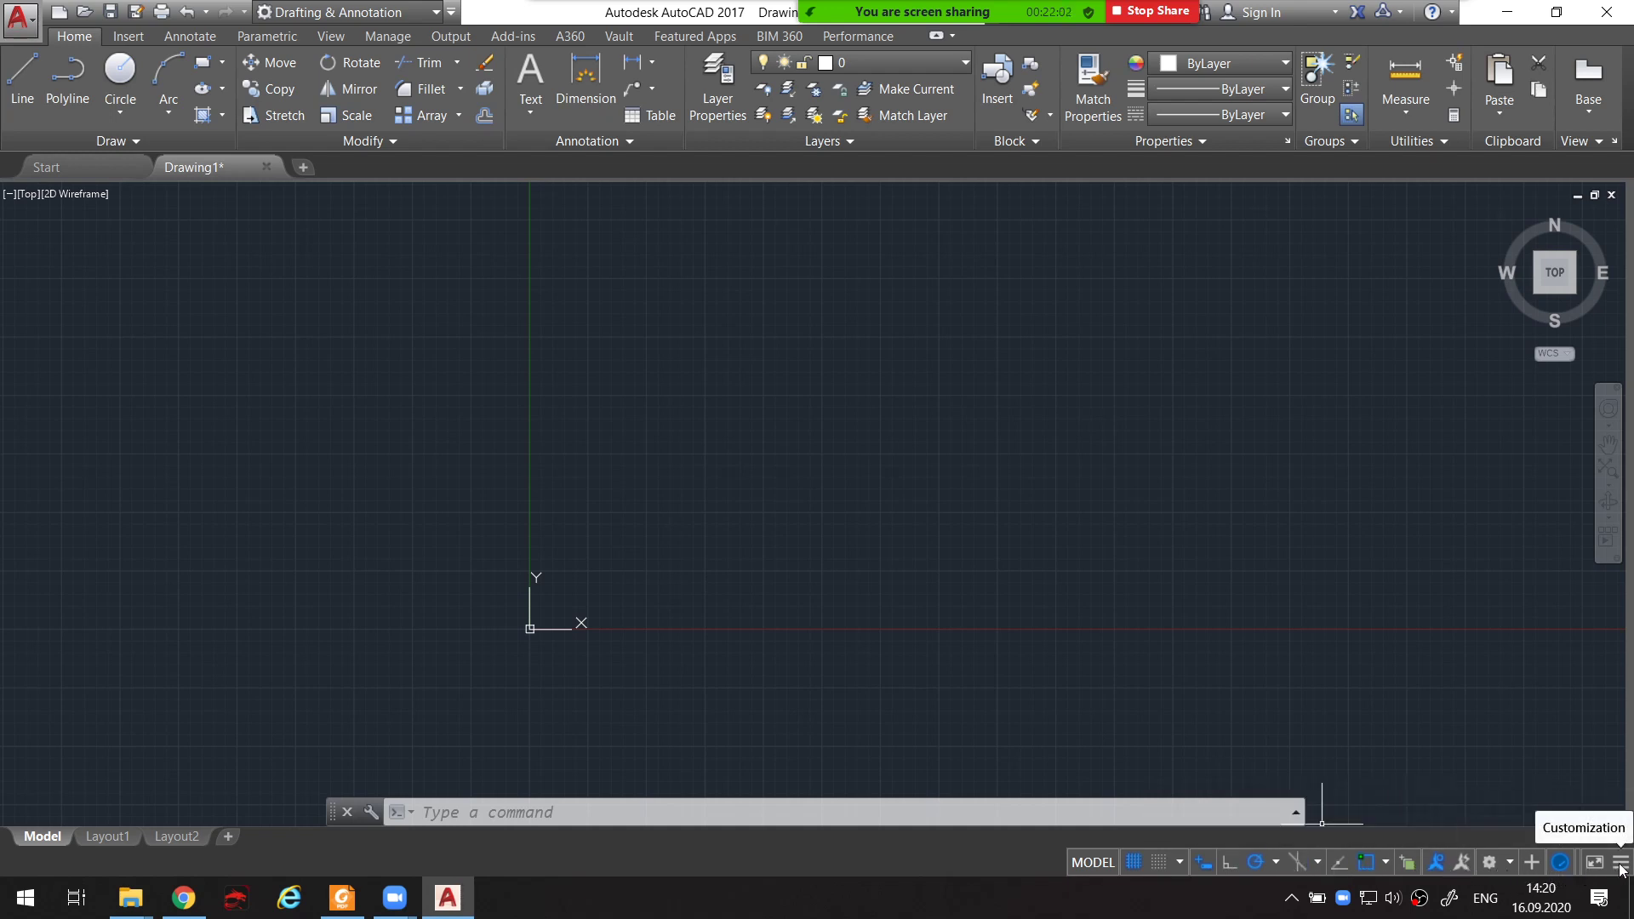
# Show the status bar customization list with Grid, Snap Mode and Ortho Mode ticked
pyautogui.moveTo(1626, 851); pyautogui.dragTo(1629, 875)
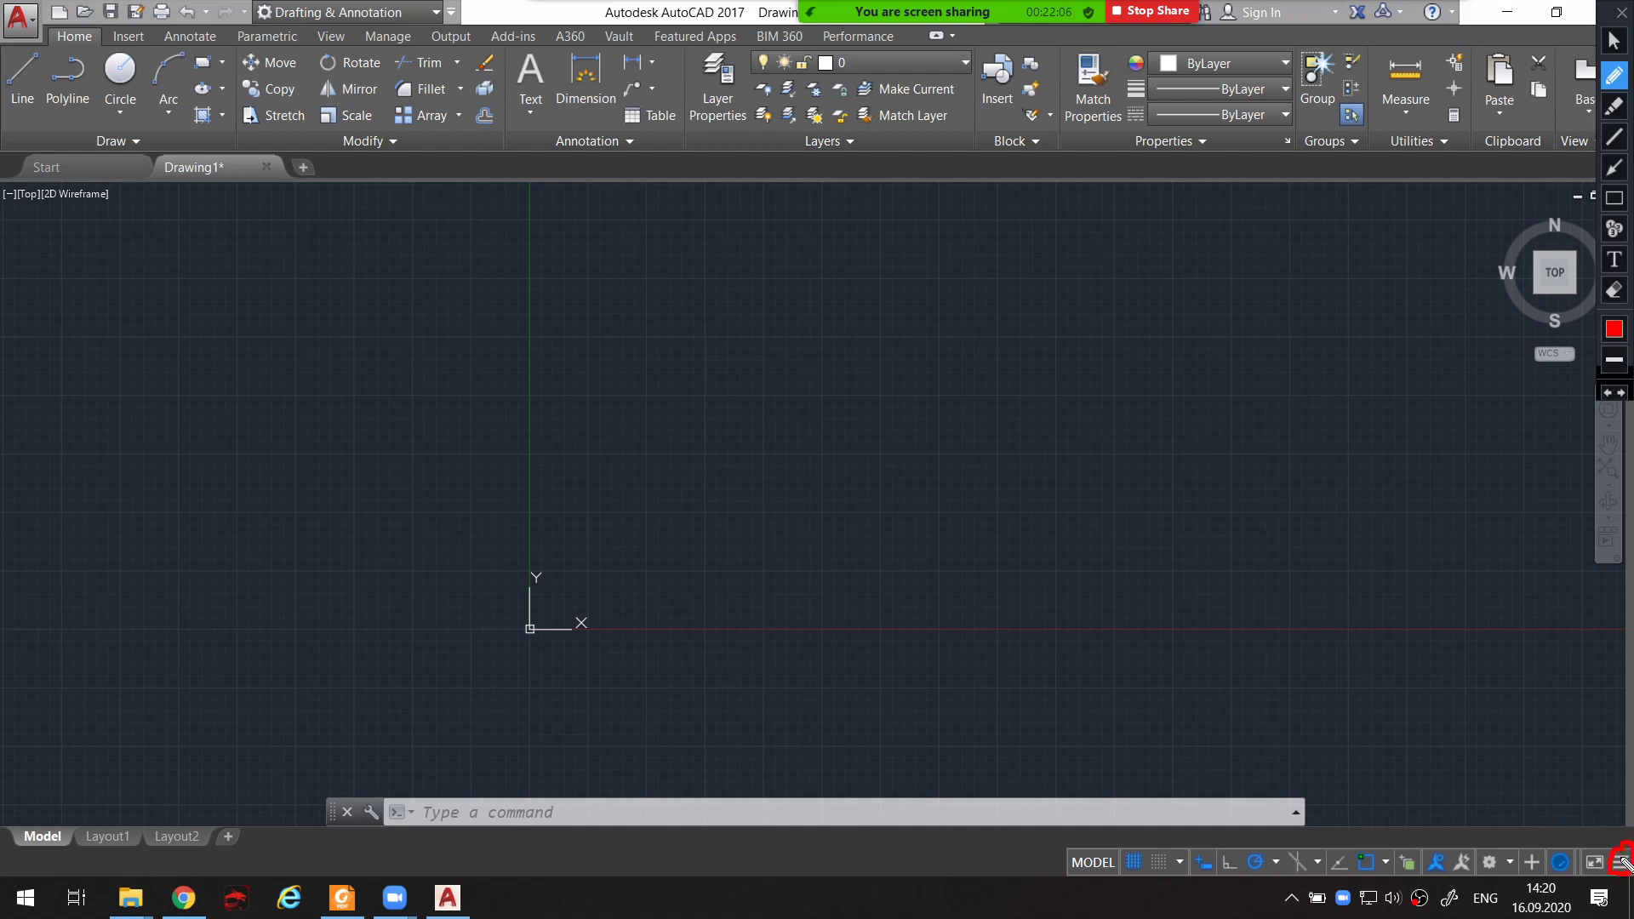
pyautogui.press('Escape')
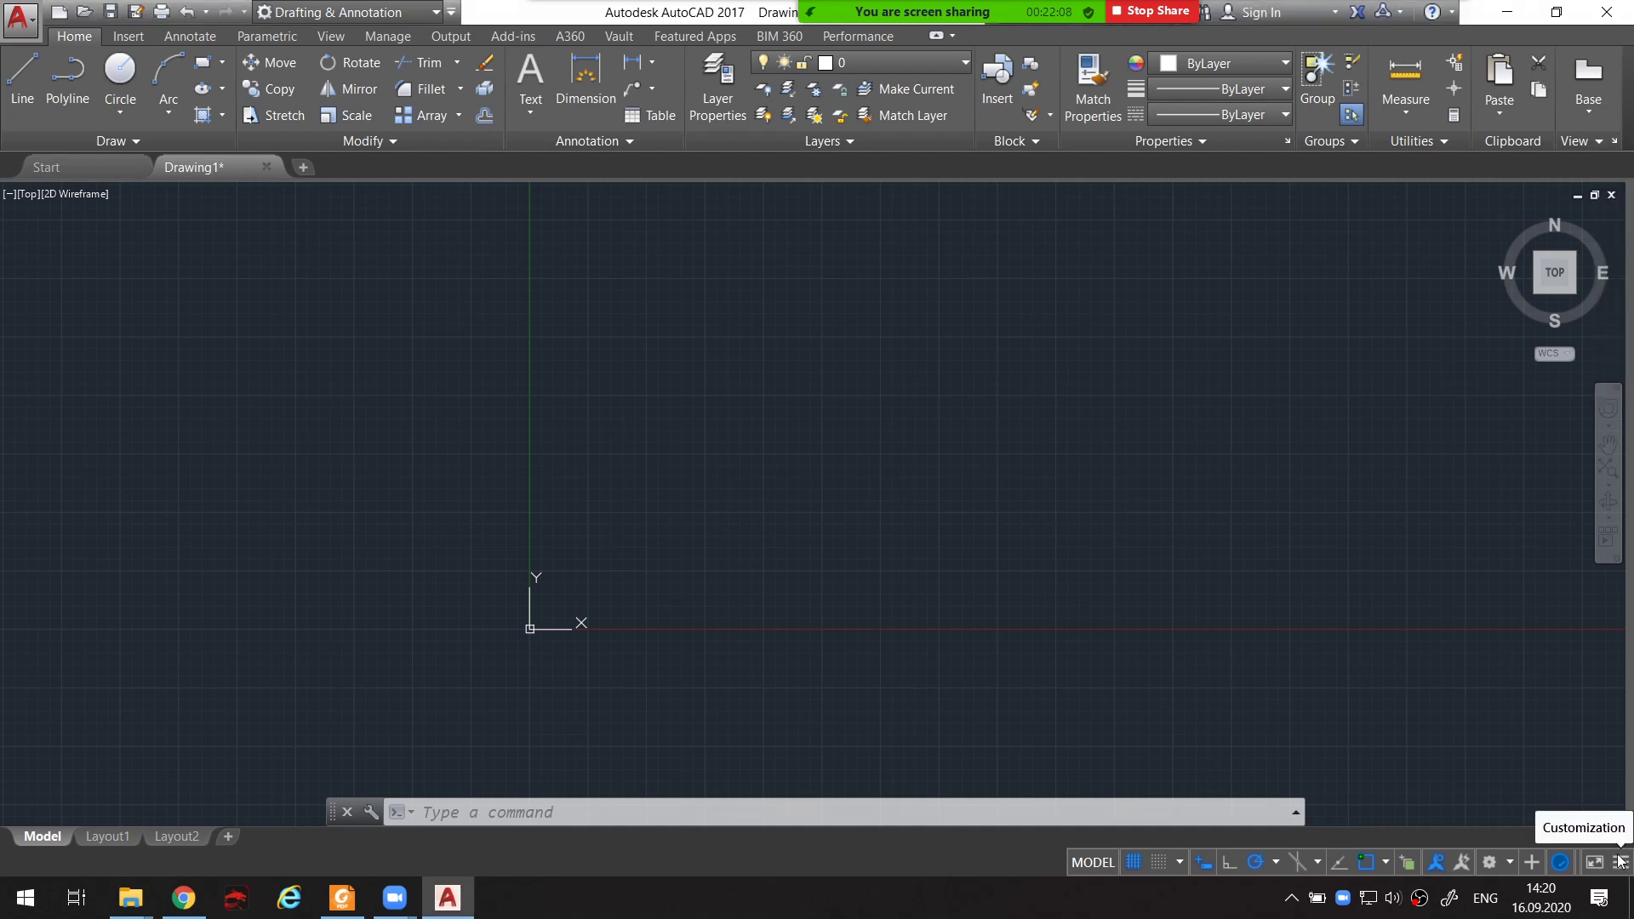
pyautogui.click(1621, 863)
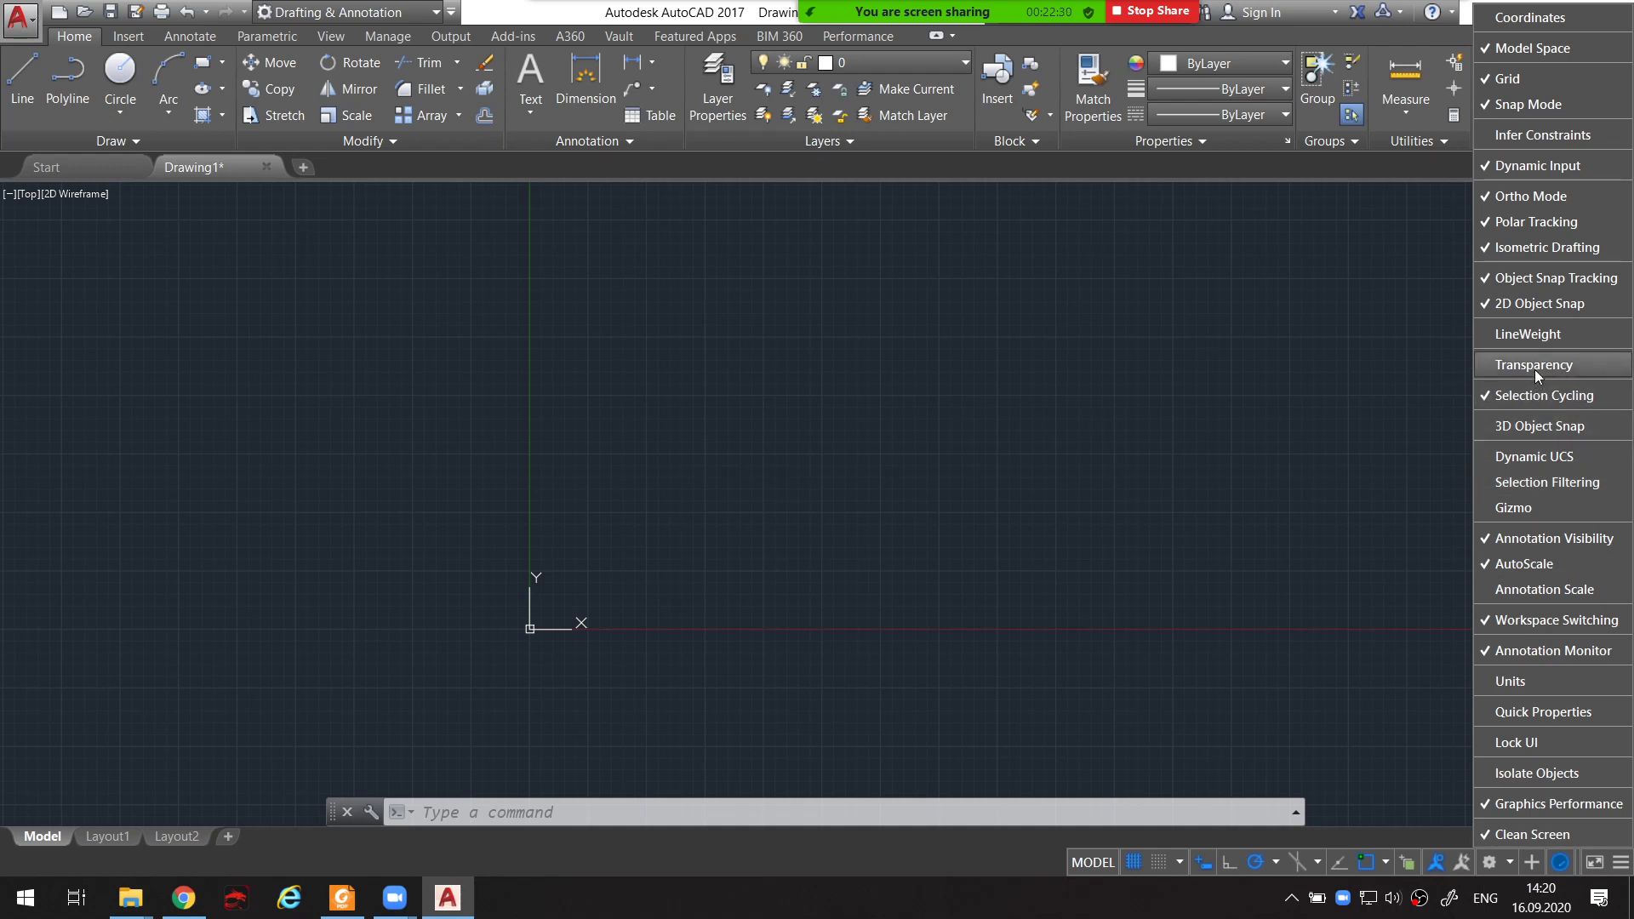
# Uncheck Coordinates in the status bar customization list and close the list
pyautogui.click(1540, 17)
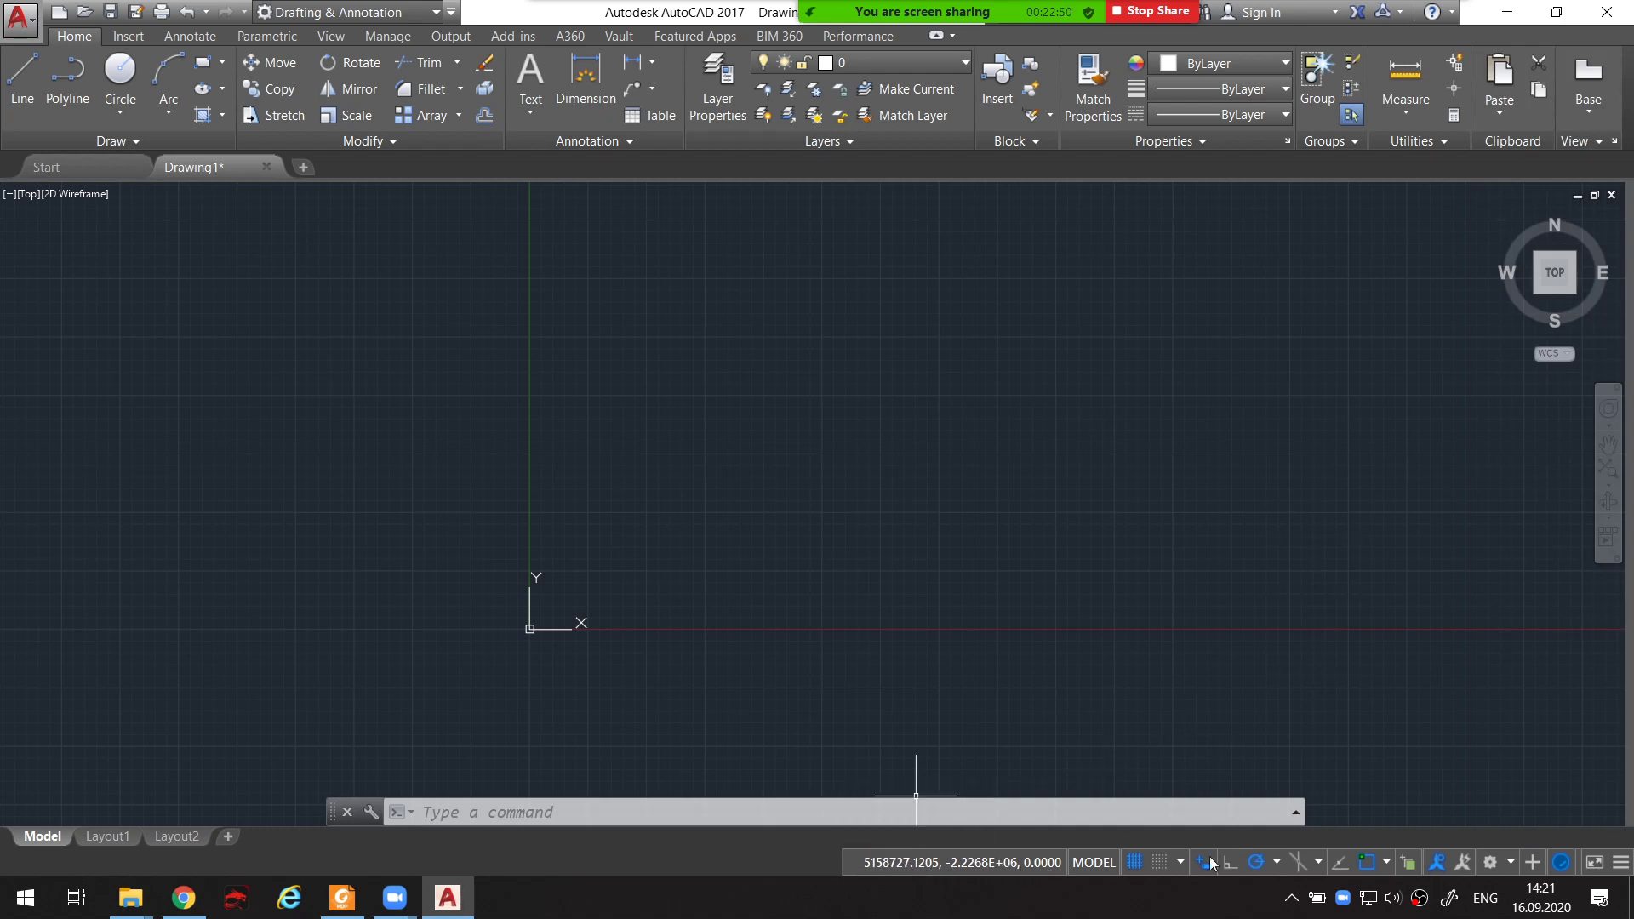
pyautogui.click(1624, 864)
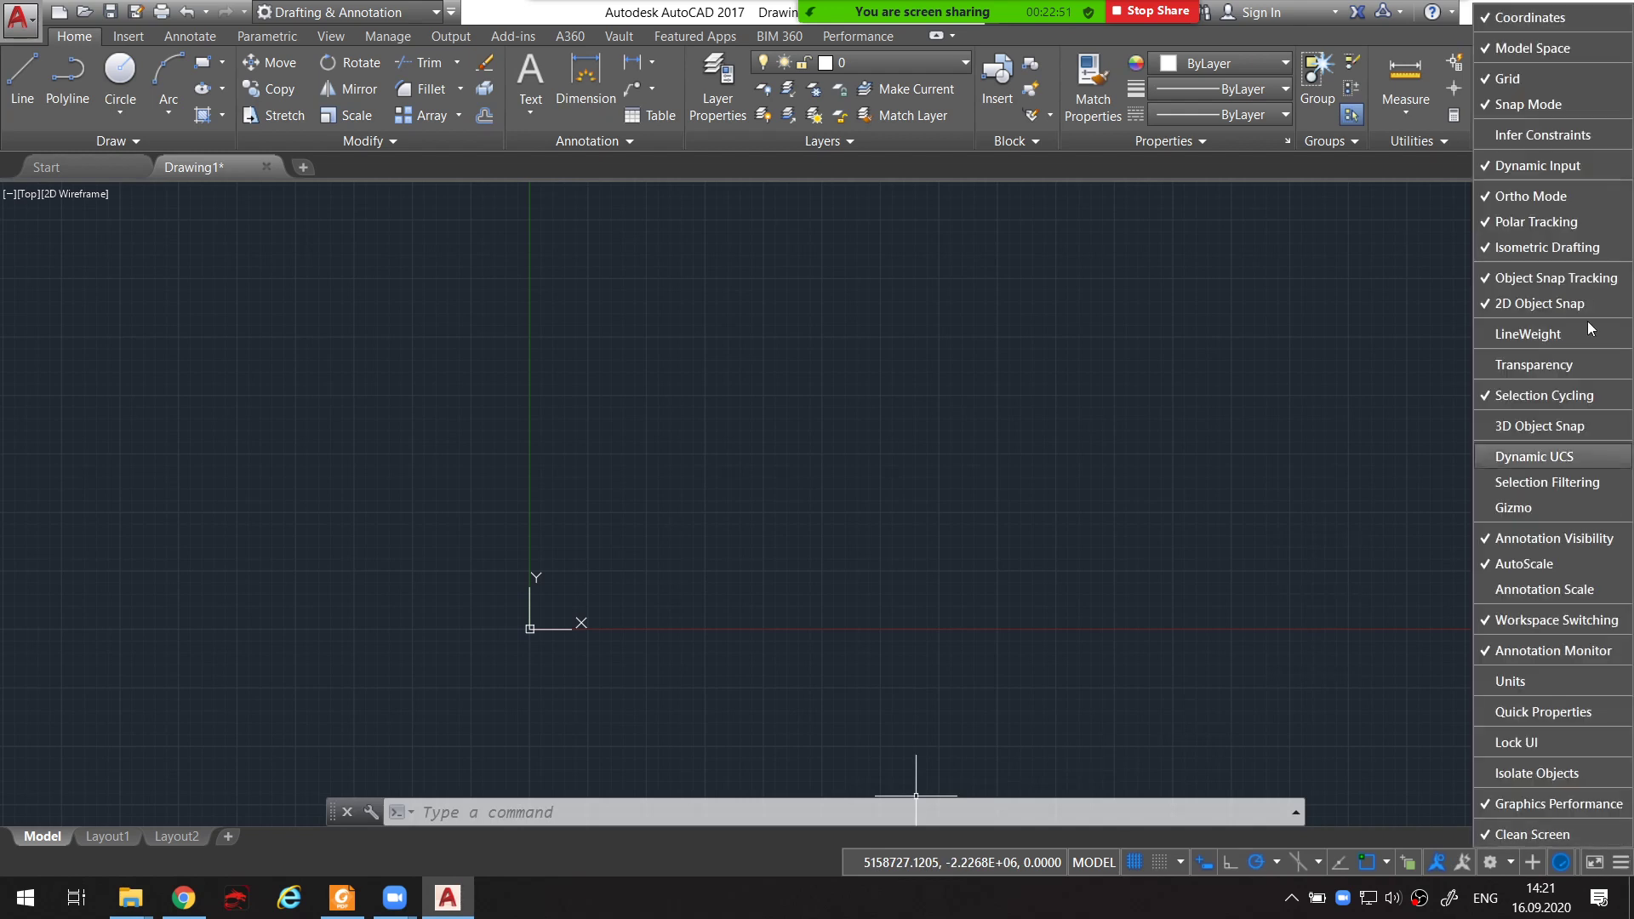
pyautogui.click(1571, 20)
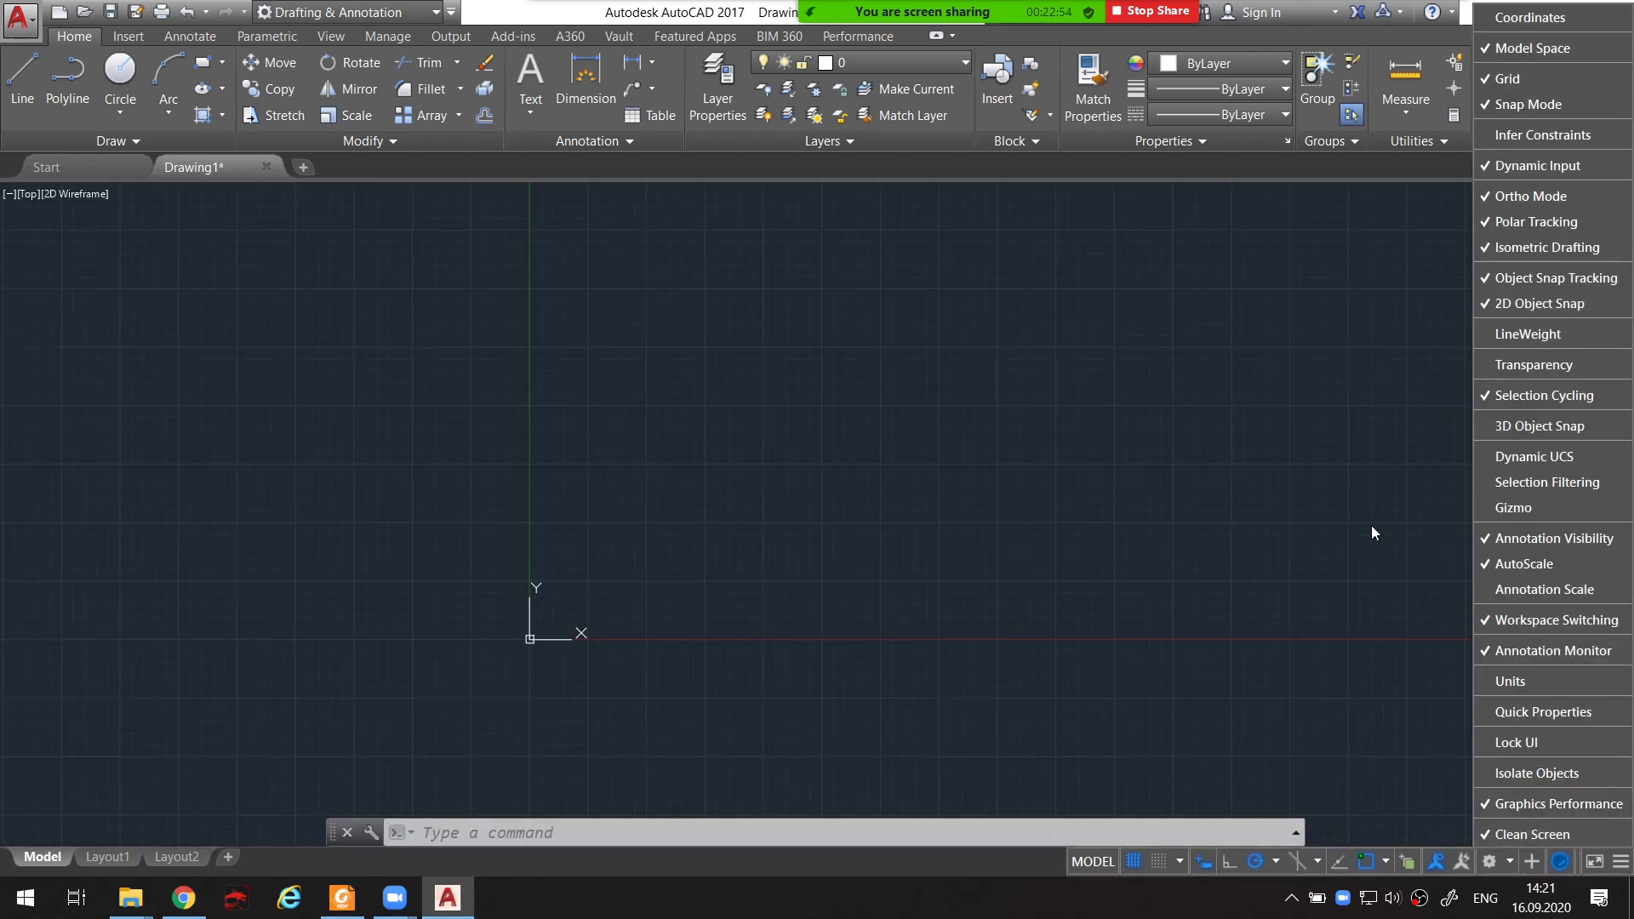
pyautogui.click(981, 542)
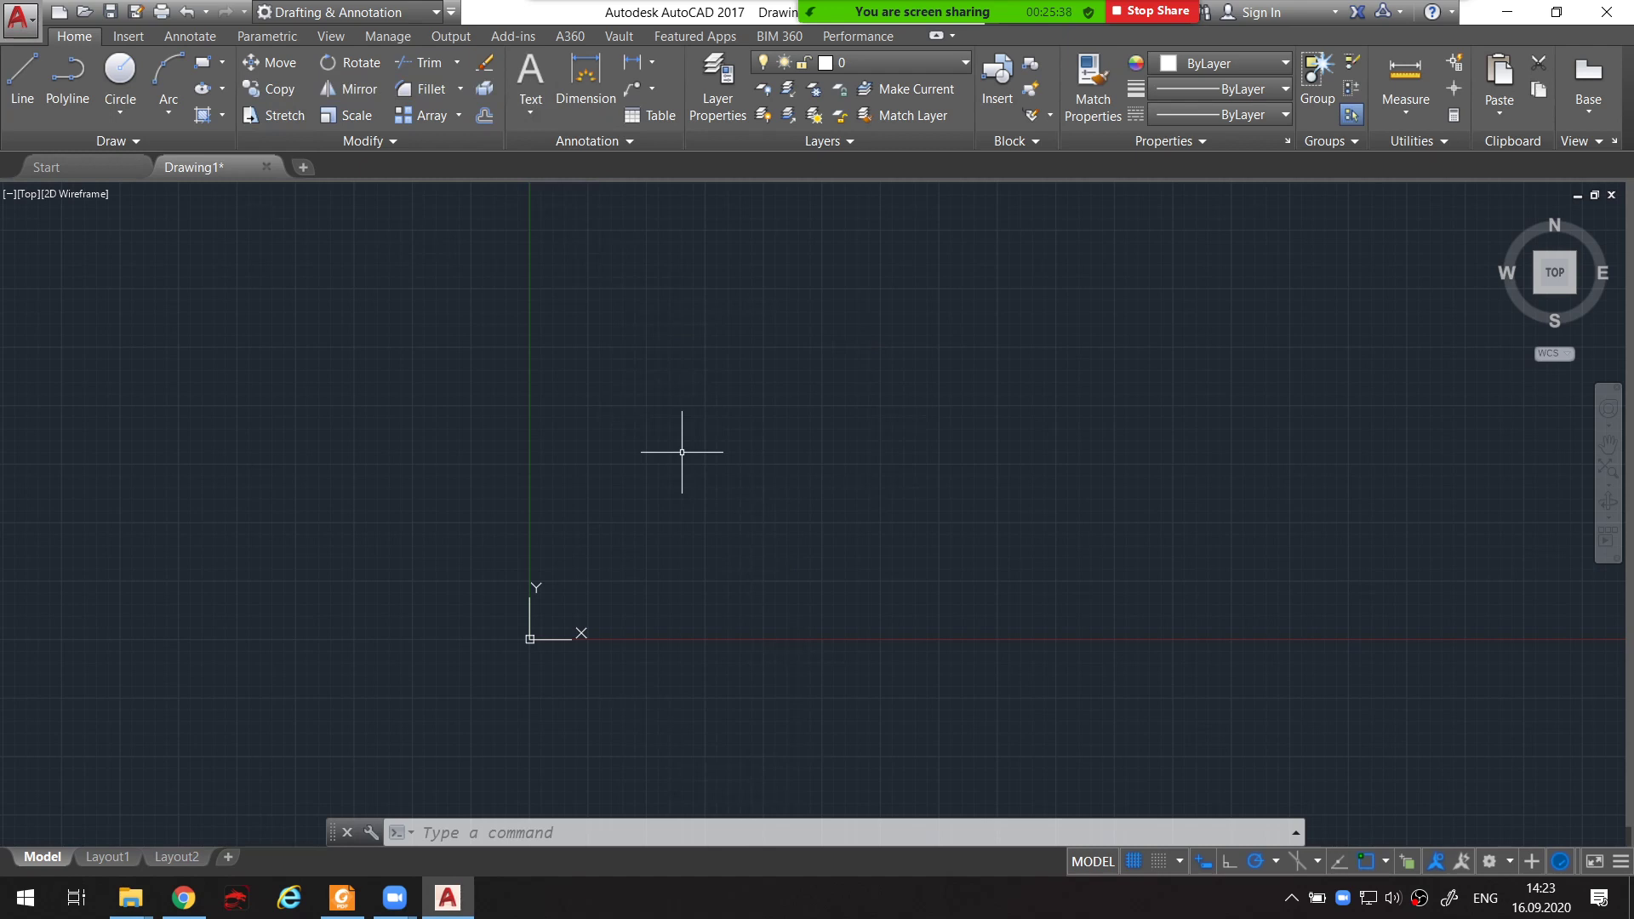
# Start the LINE command and zoom in close to the origin
pyautogui.write('line')
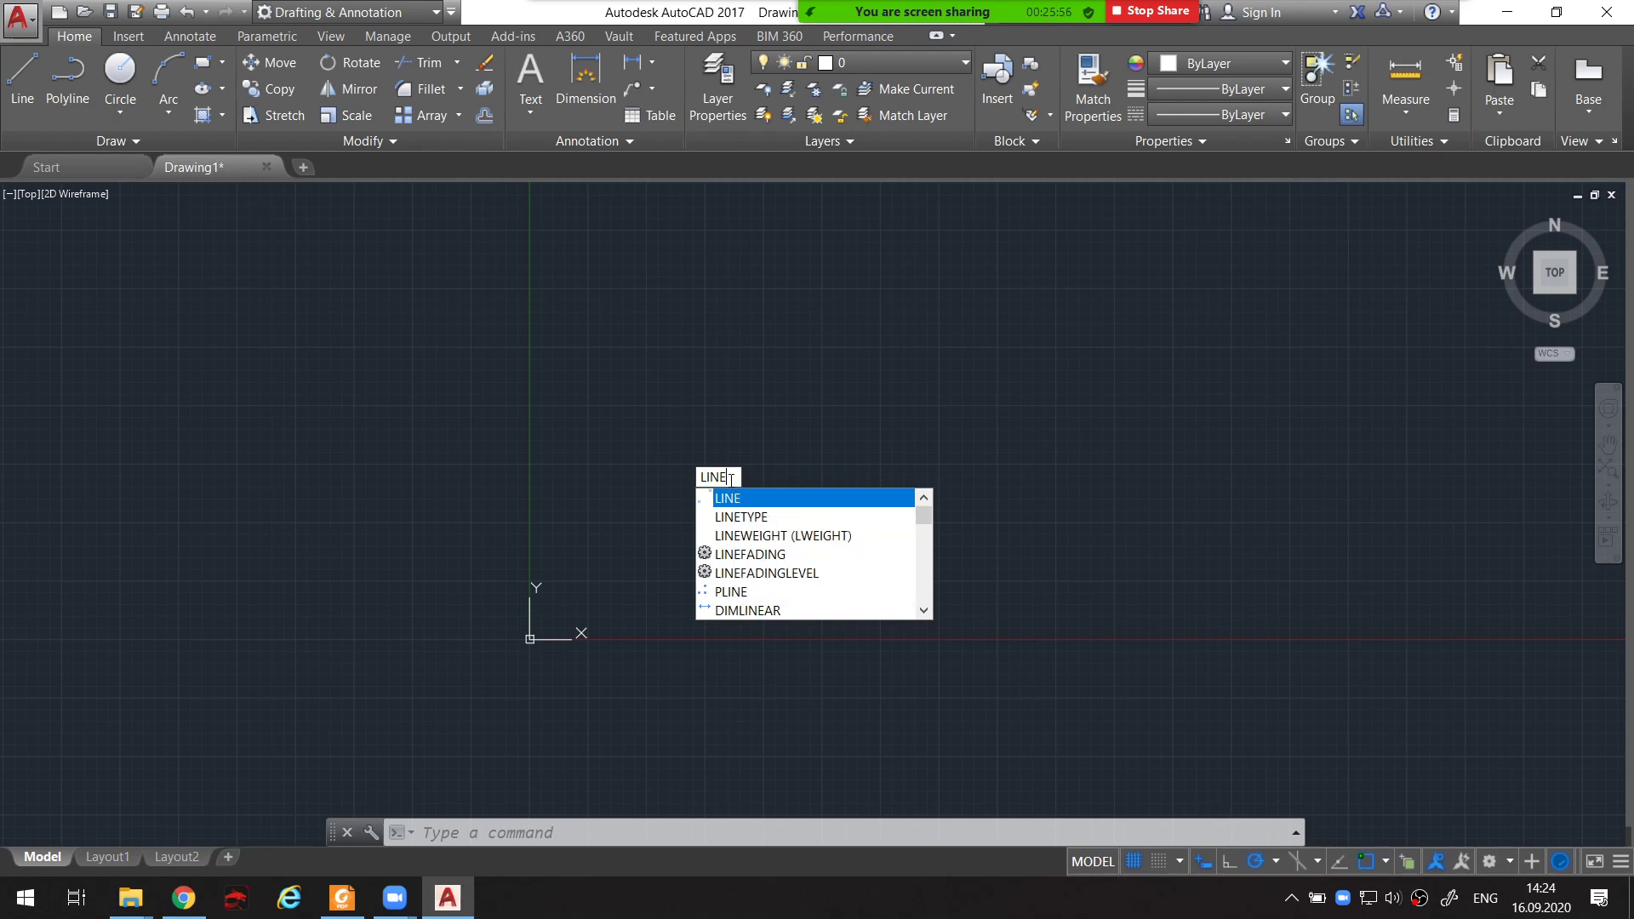
pyautogui.press('Return')
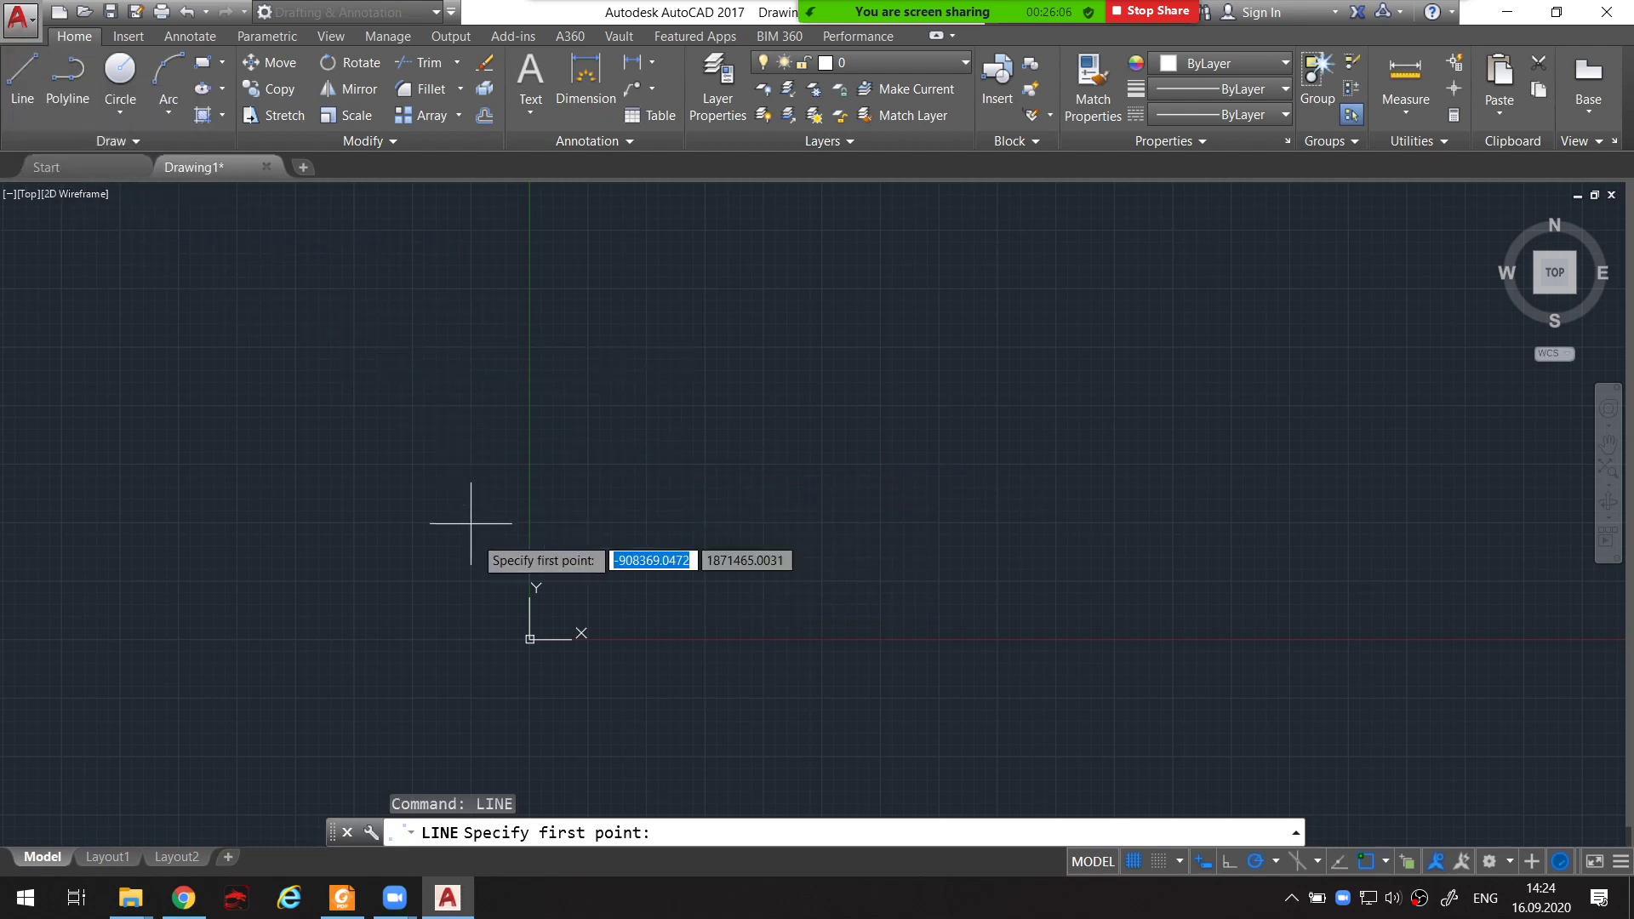
pyautogui.scroll(4, 510, 669)
pyautogui.scroll(4, 555, 631)
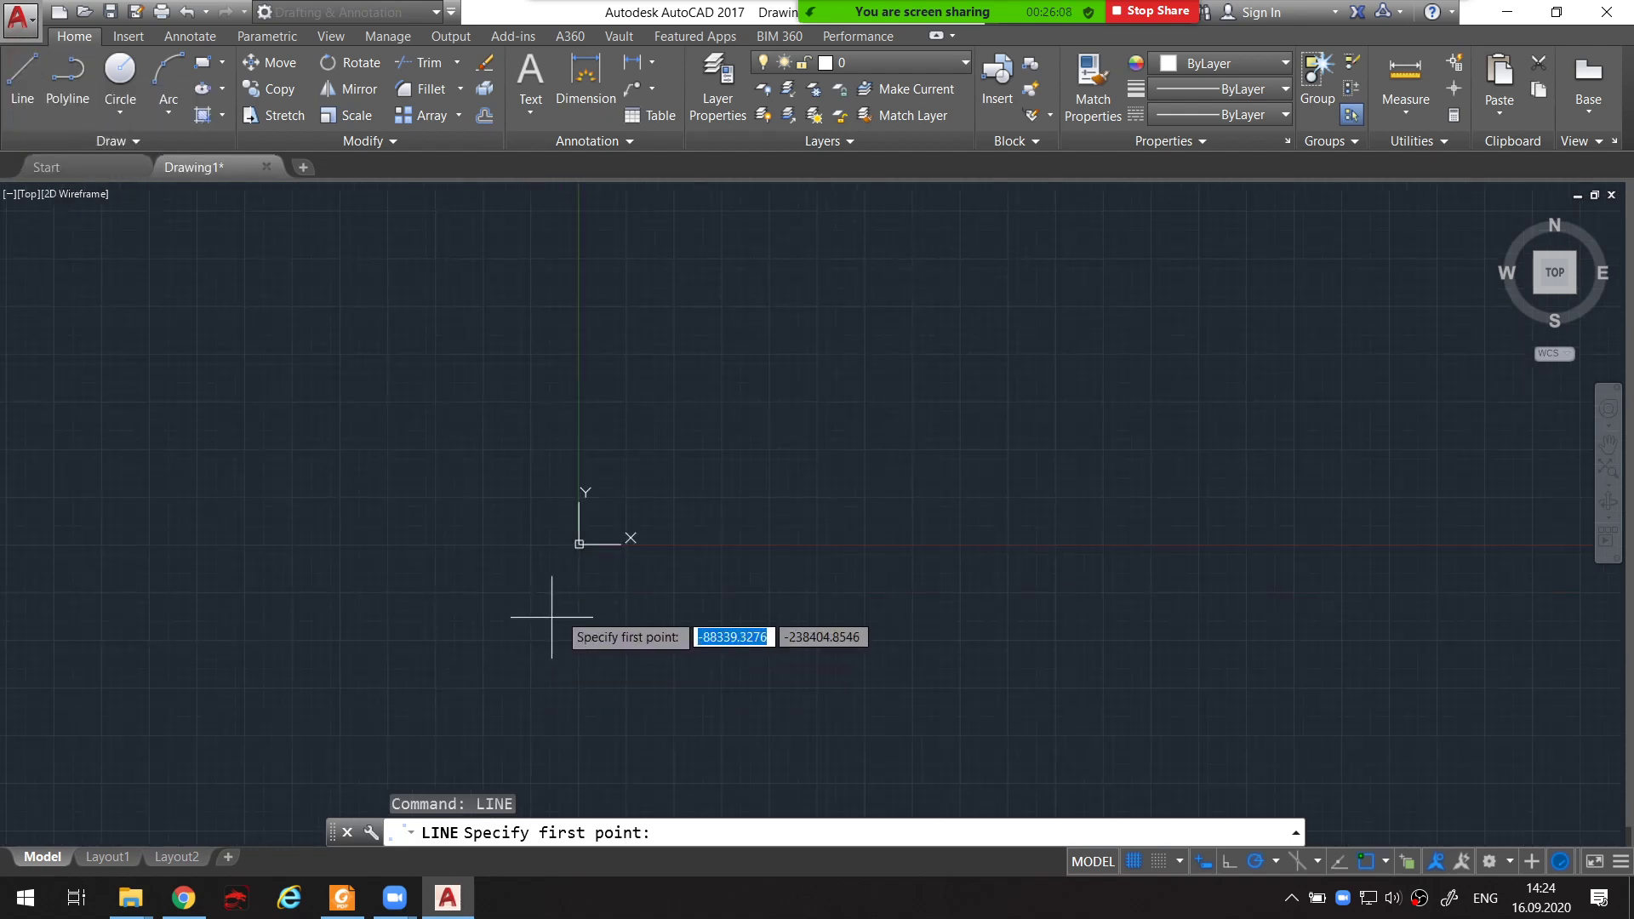
pyautogui.scroll(4, 596, 561)
pyautogui.scroll(3, 510, 596)
pyautogui.scroll(3, 383, 657)
pyautogui.scroll(3, 584, 558)
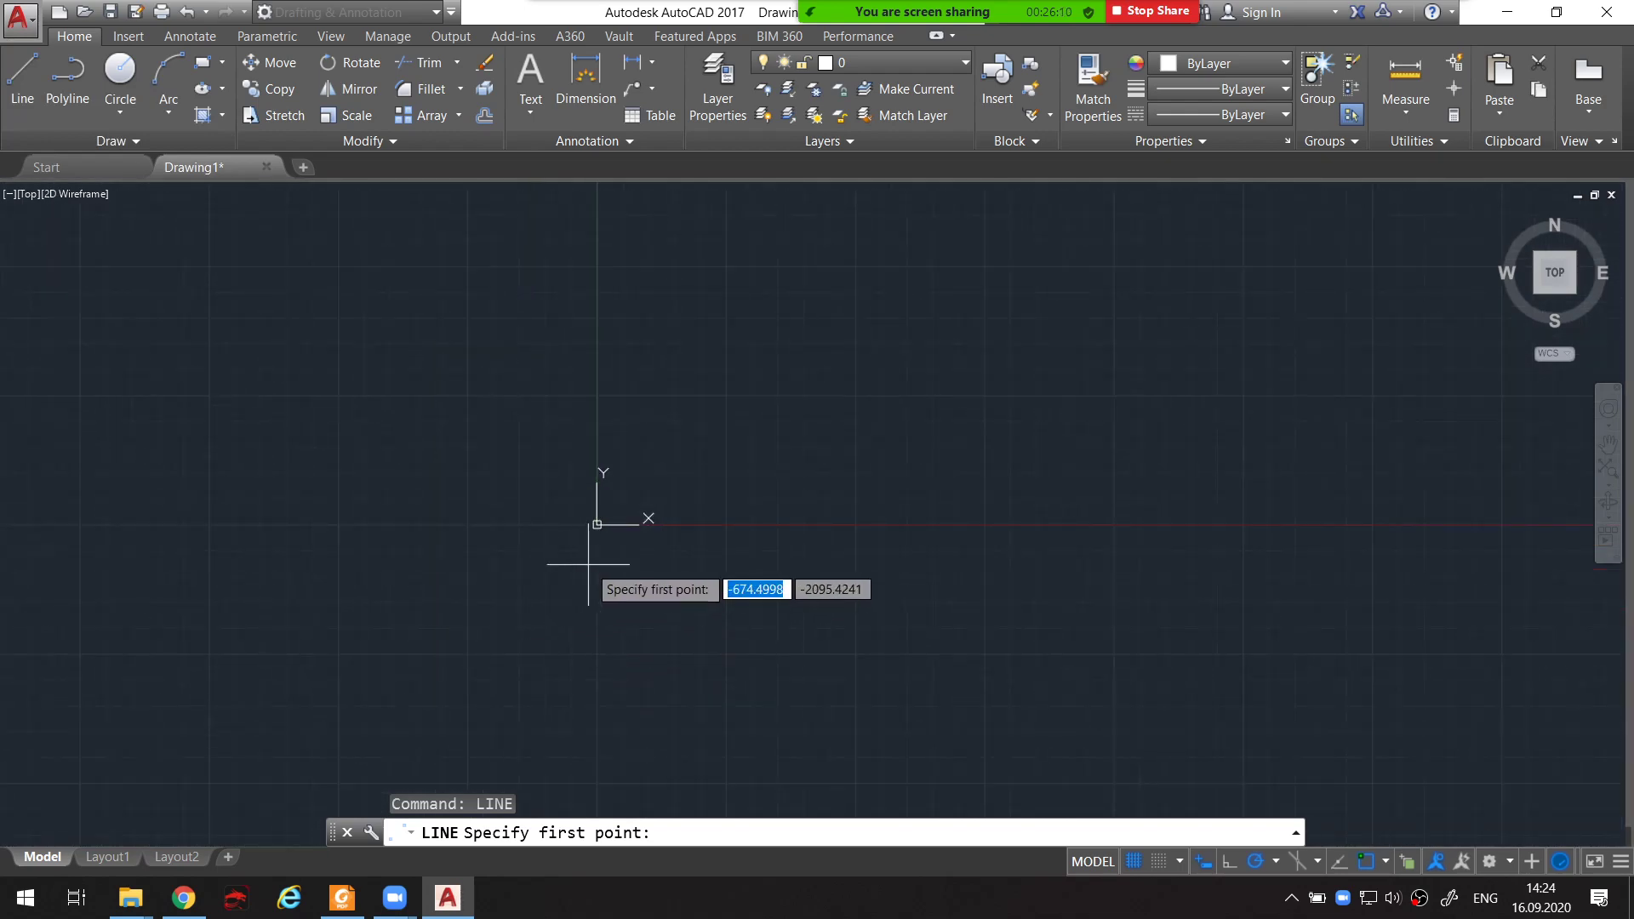
pyautogui.scroll(4, 618, 495)
# Draw a four-segment zigzag starting just above the origin, then end the line command
pyautogui.moveTo(566, 292); pyautogui.dragTo(547, 547, button='middle')
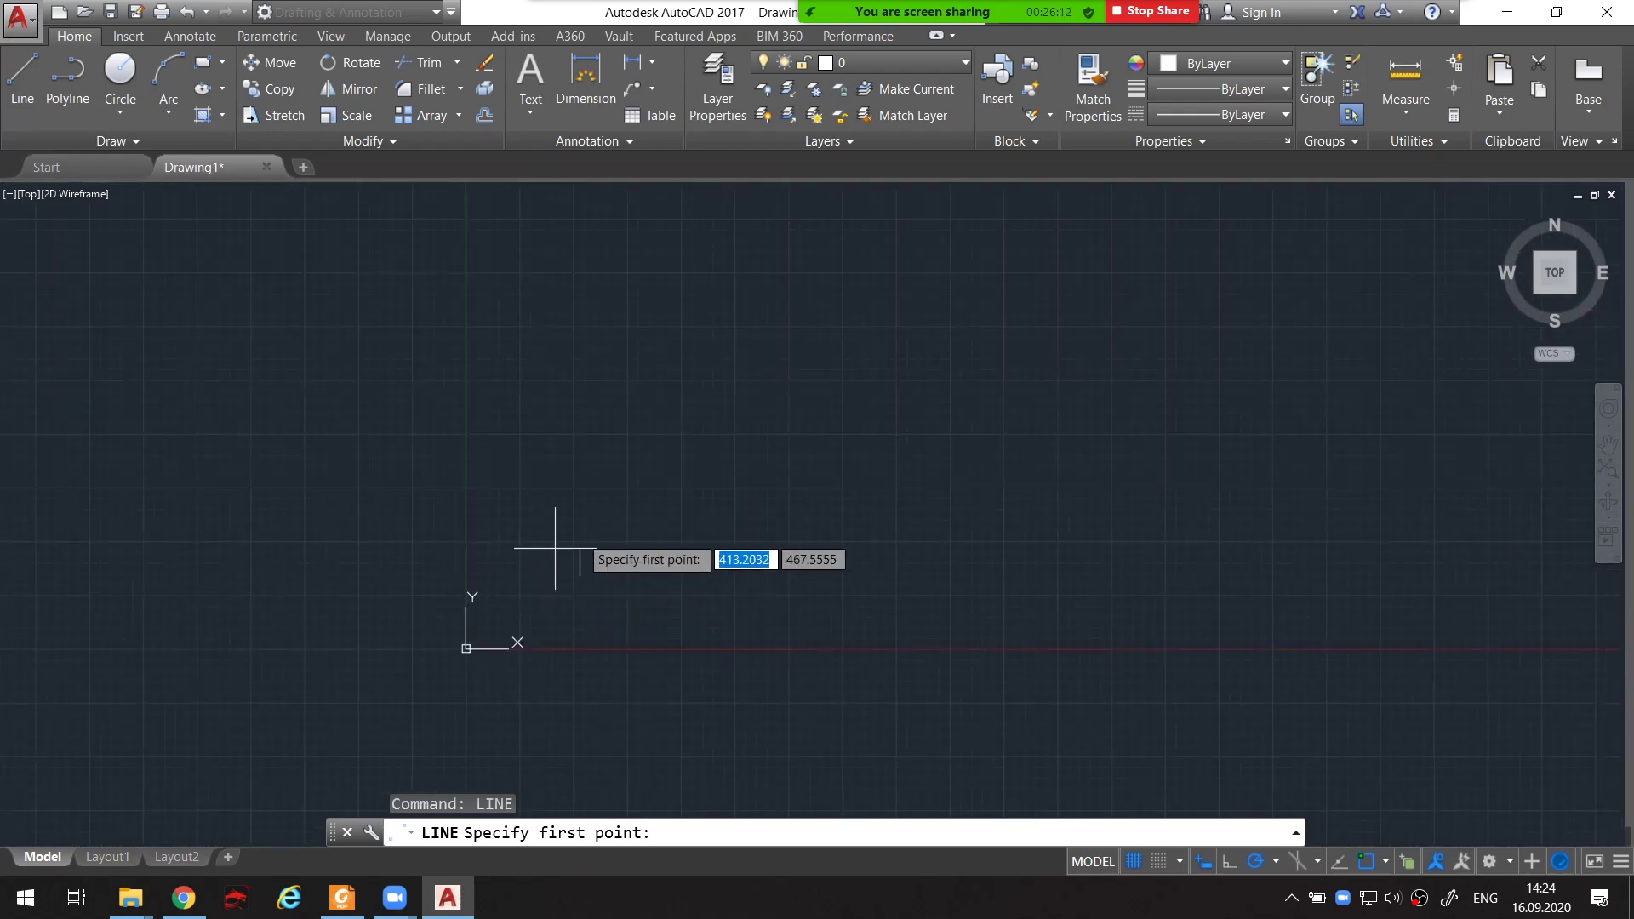
pyautogui.scroll(2, 534, 570)
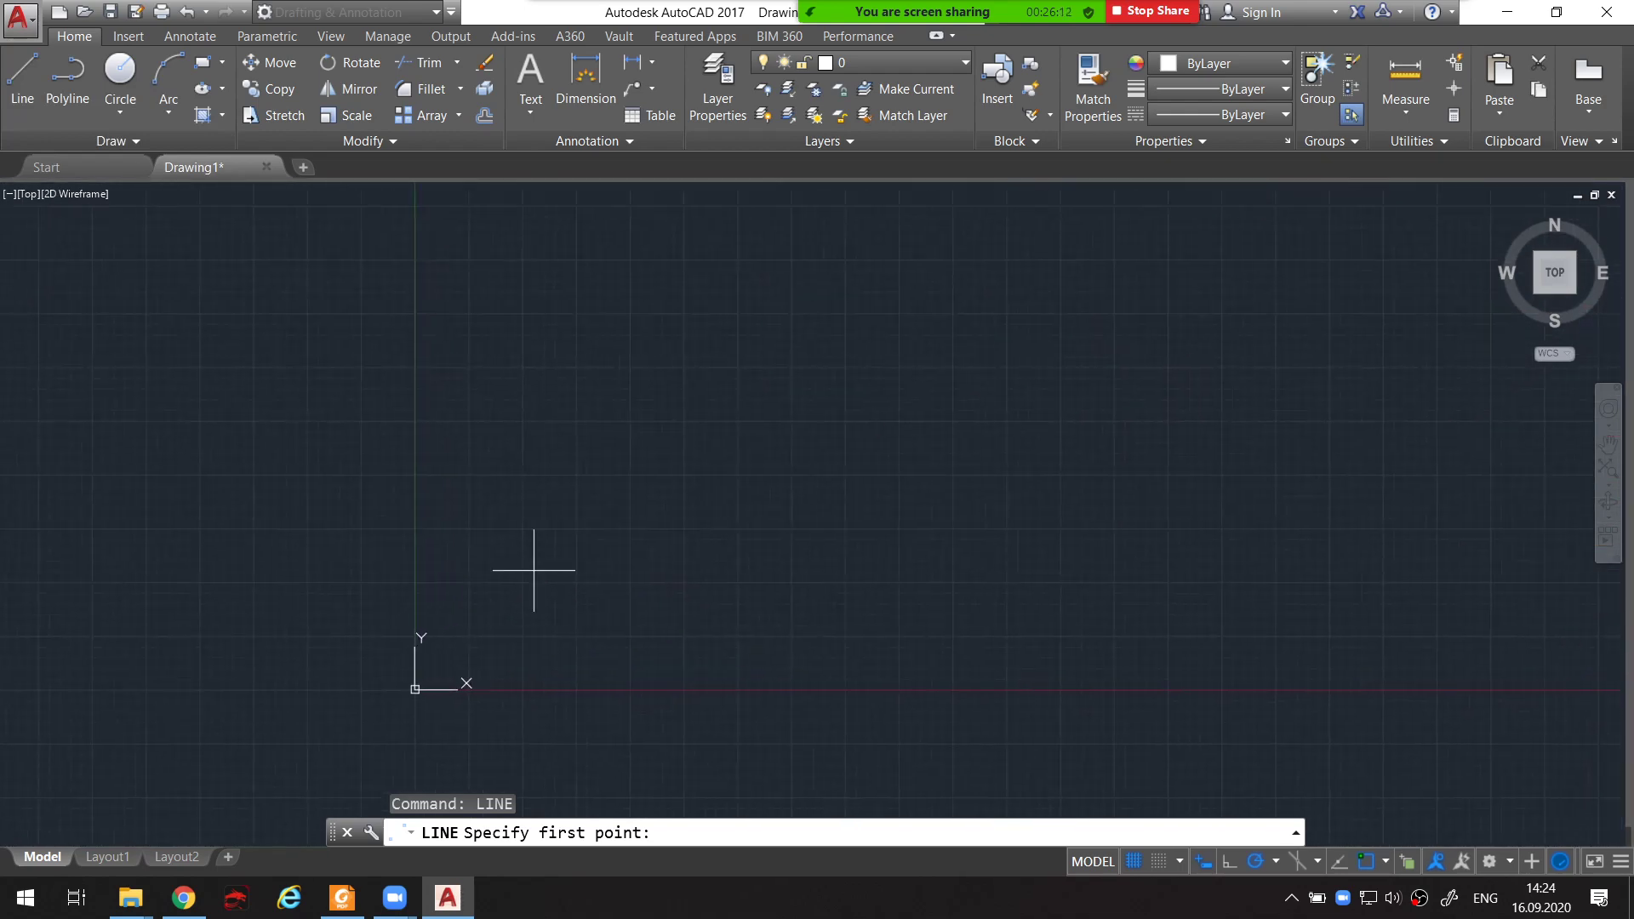
pyautogui.click(496, 610)
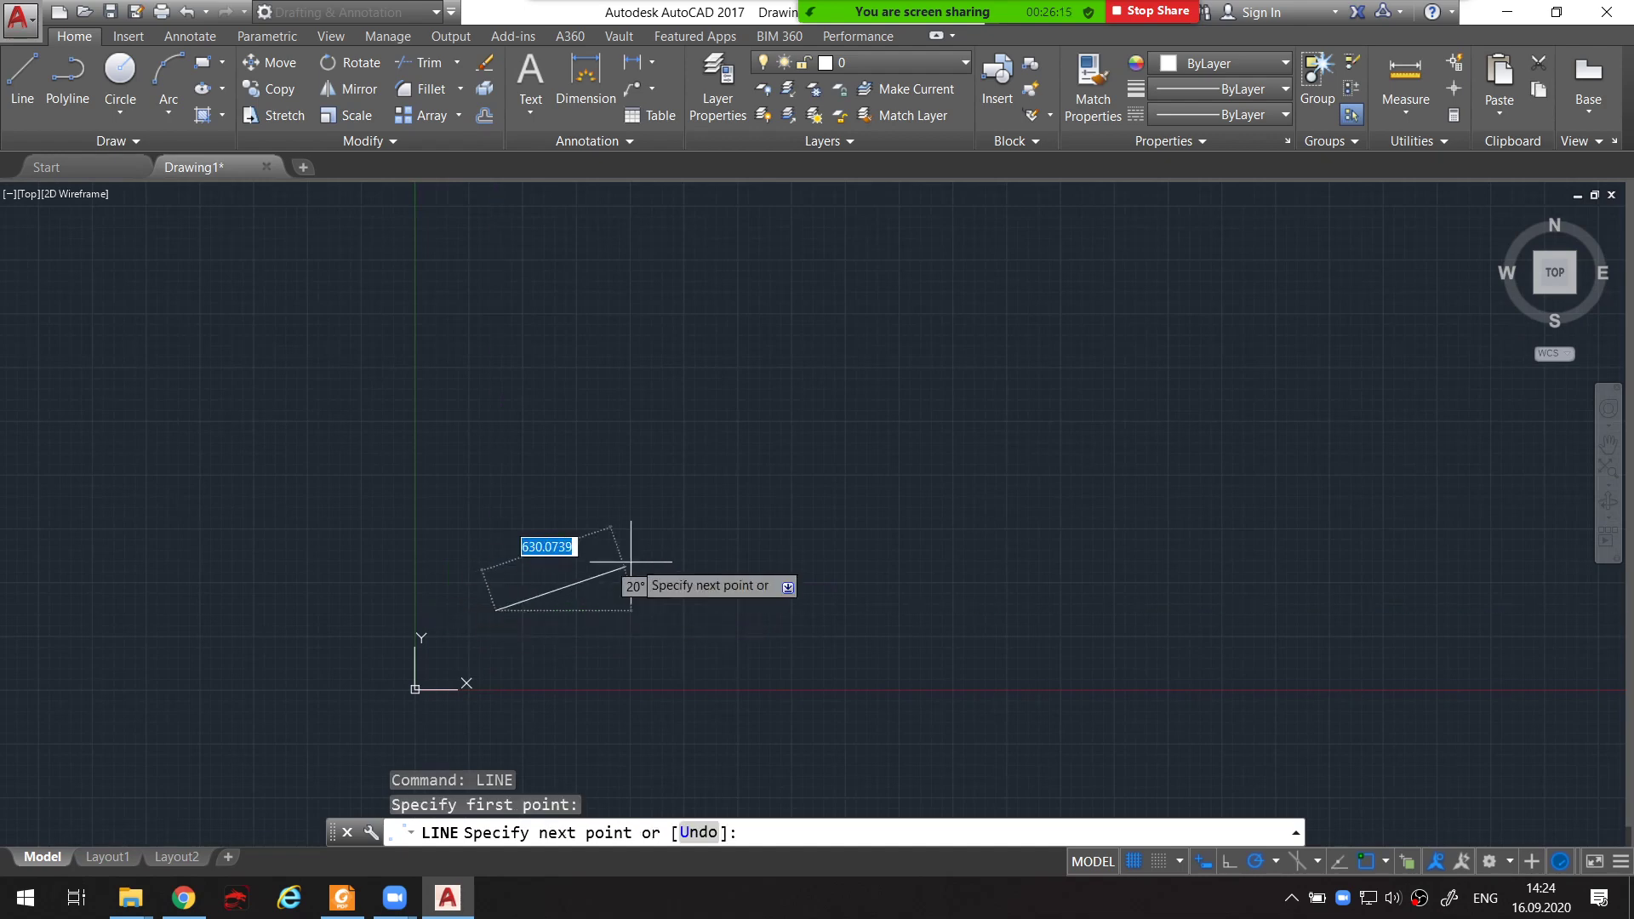
pyautogui.click(808, 391)
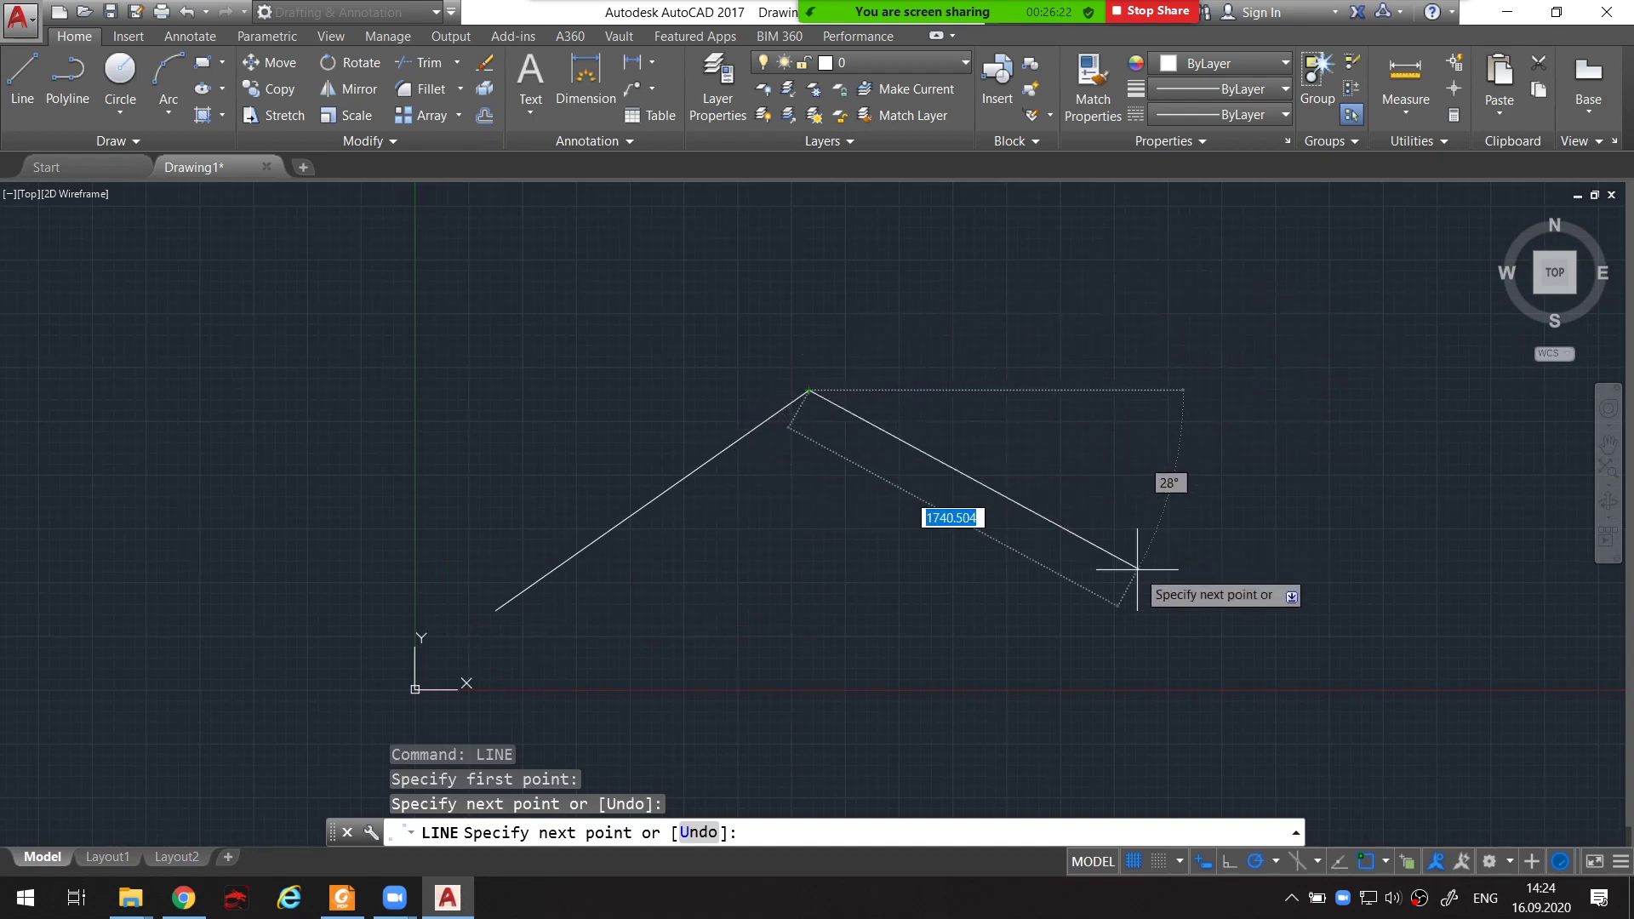
pyautogui.click(1149, 619)
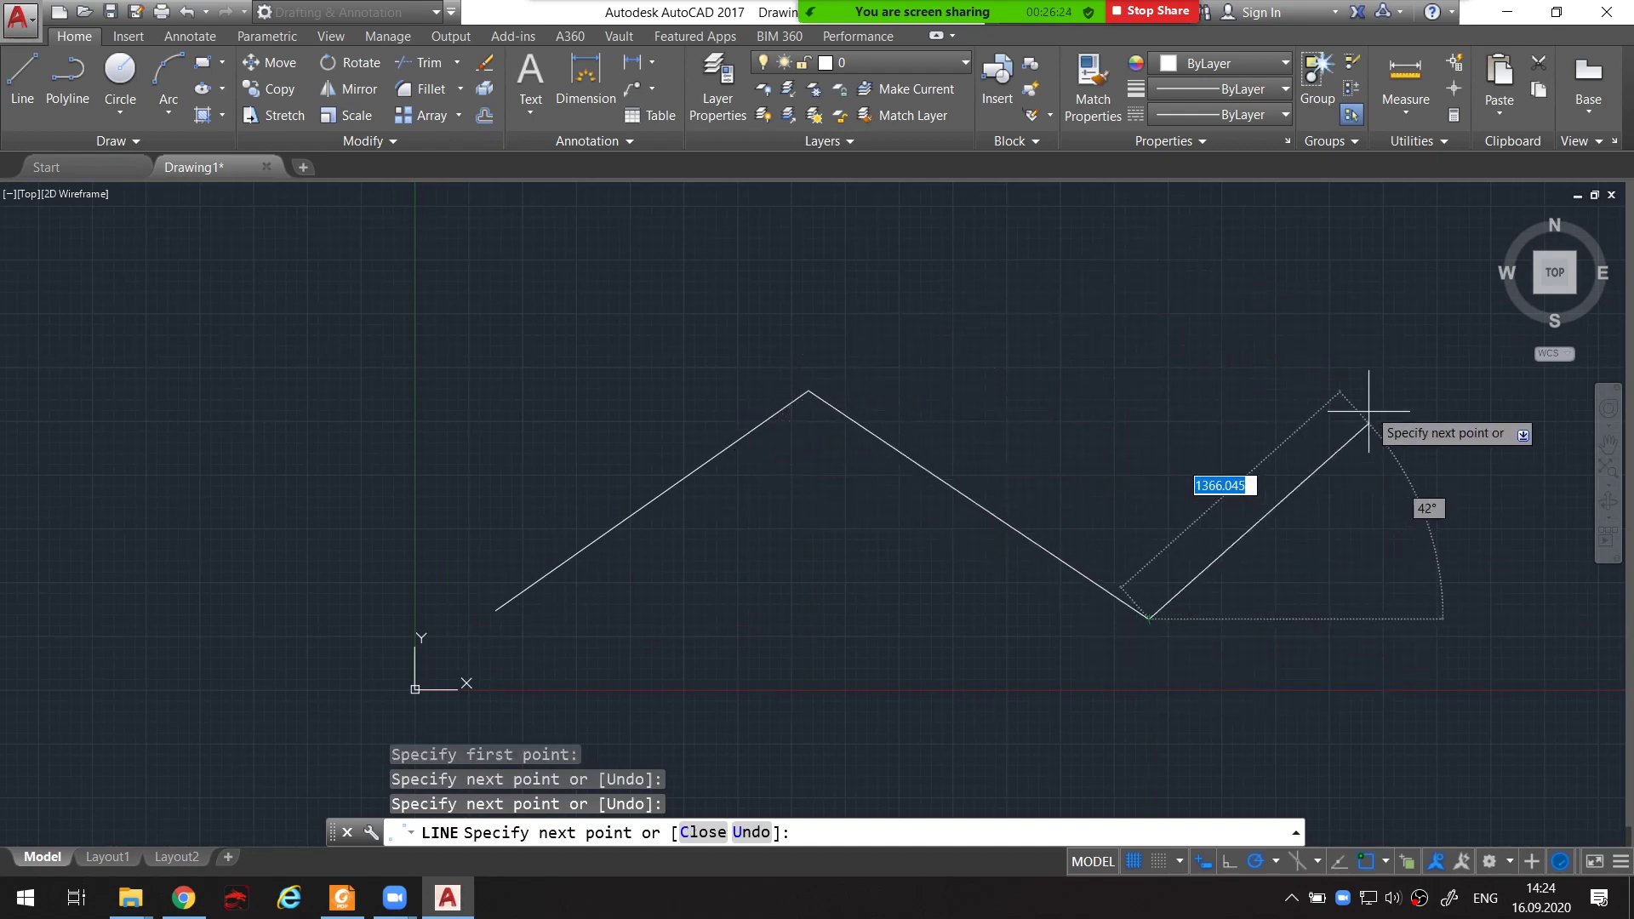
pyautogui.click(1024, 275)
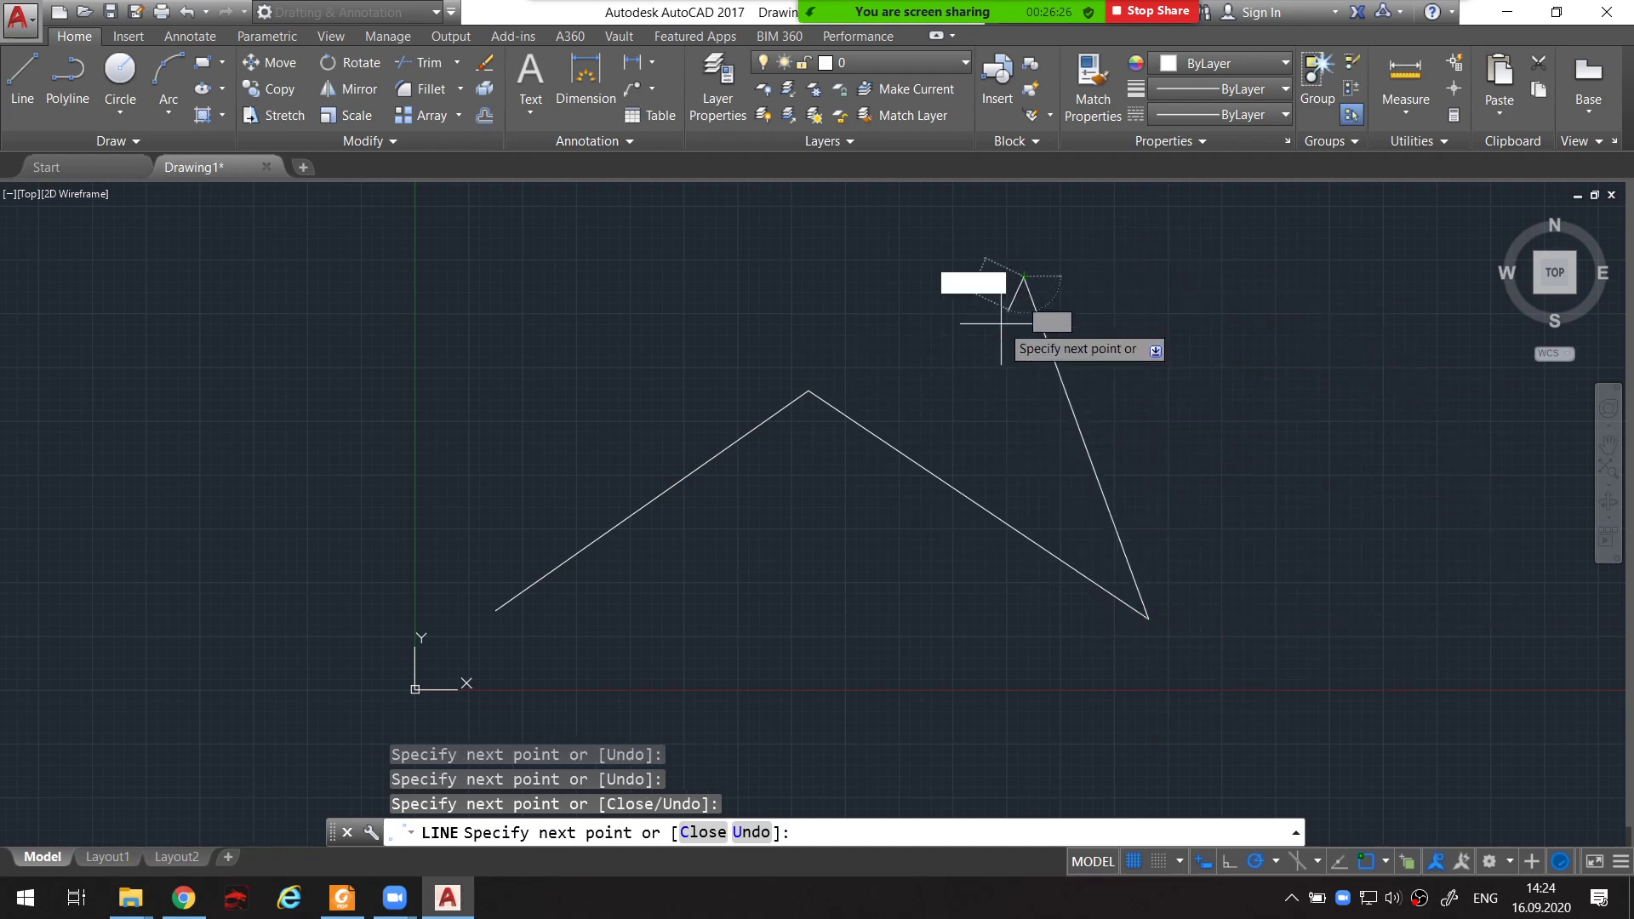
pyautogui.click(819, 653)
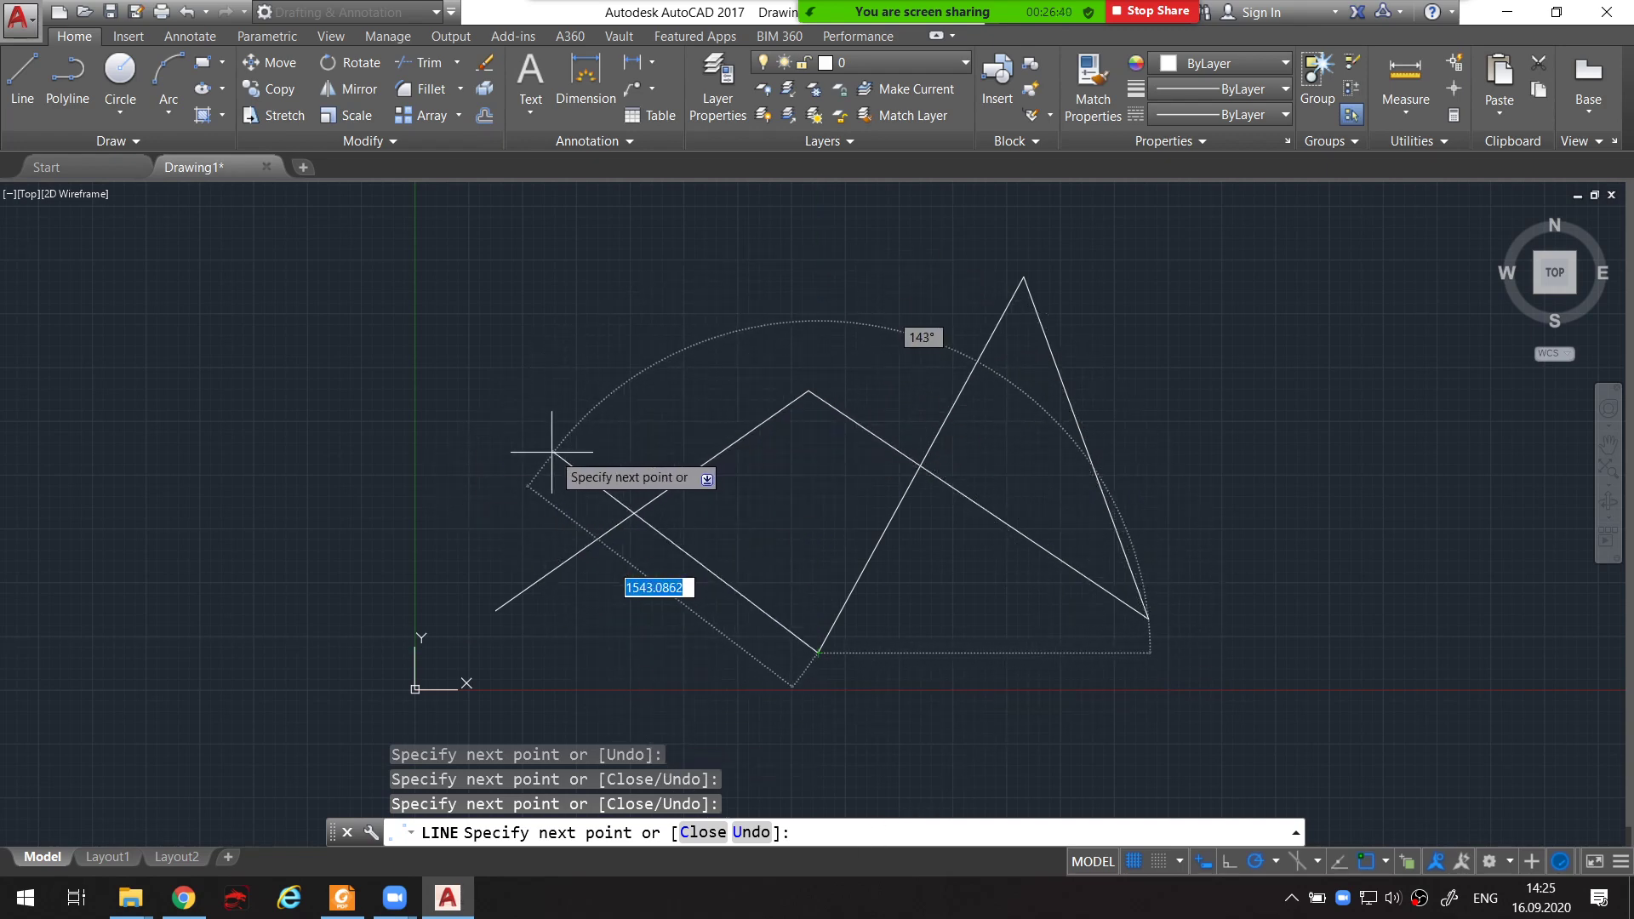
pyautogui.press('Escape')
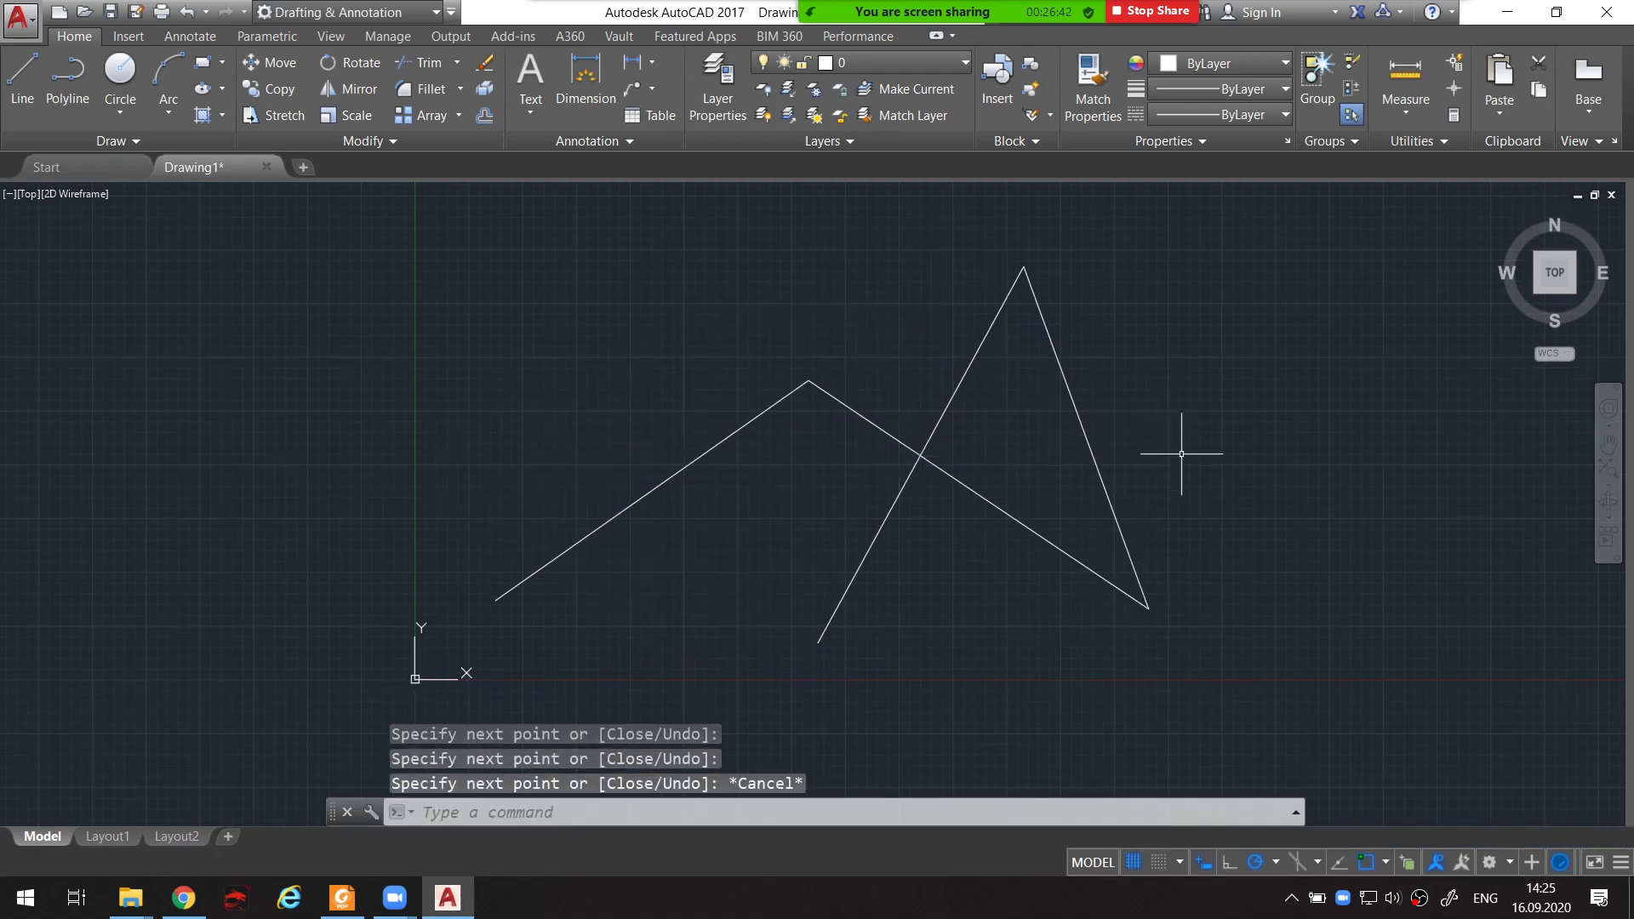
pyautogui.moveTo(1185, 479); pyautogui.dragTo(1138, 518, button='middle')
pyautogui.click(1162, 594)
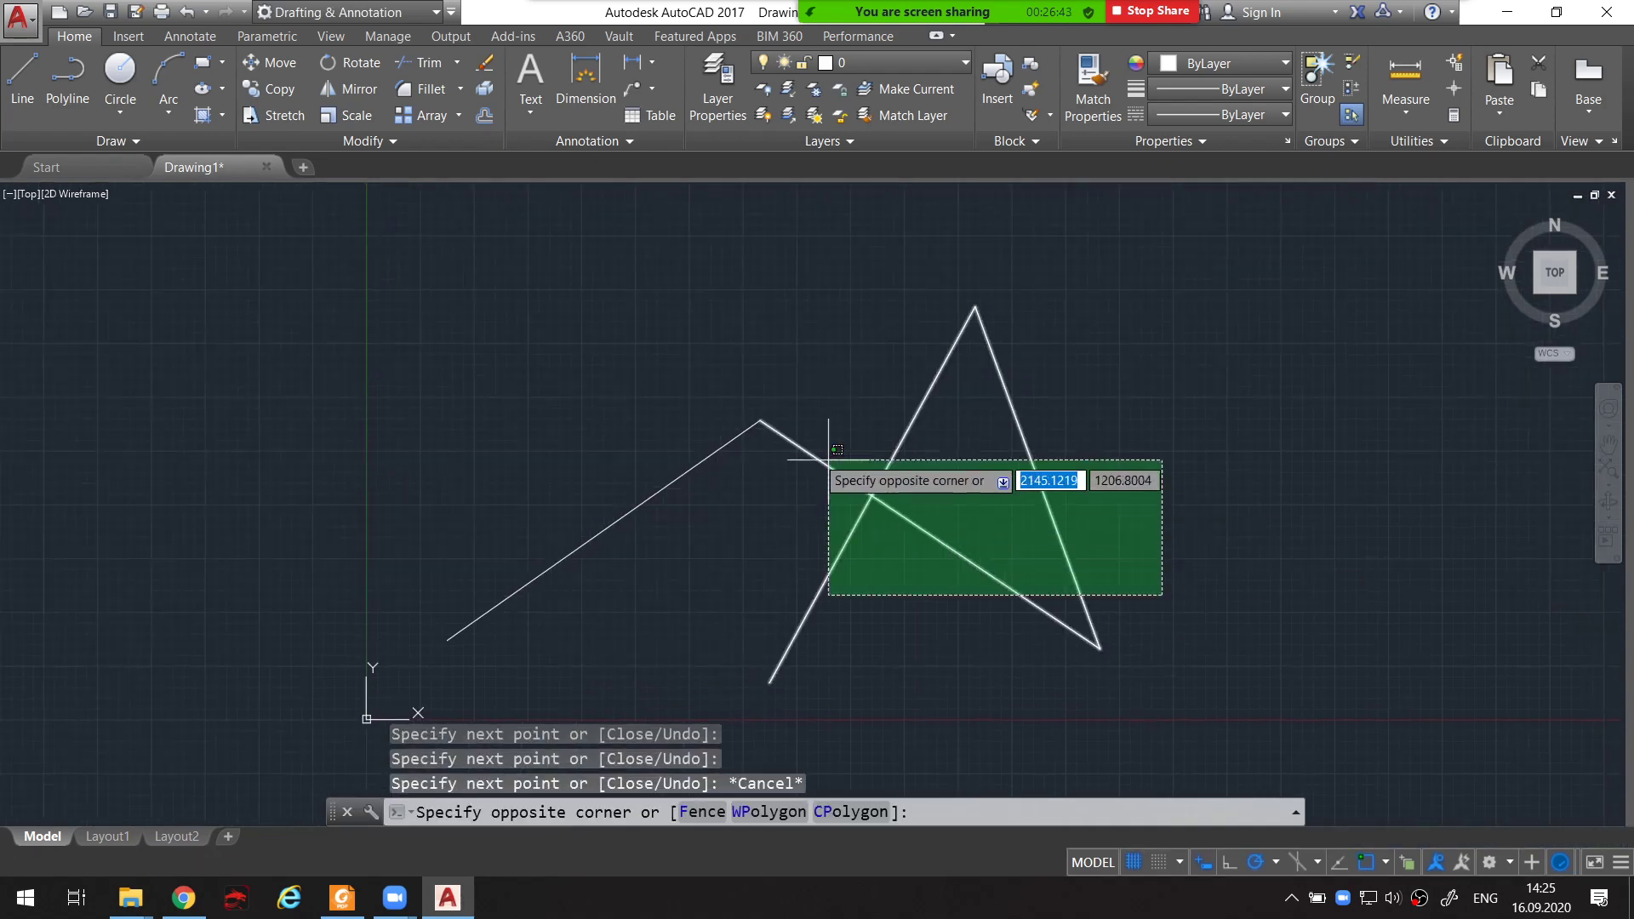
pyautogui.click(685, 424)
pyautogui.press('Escape')
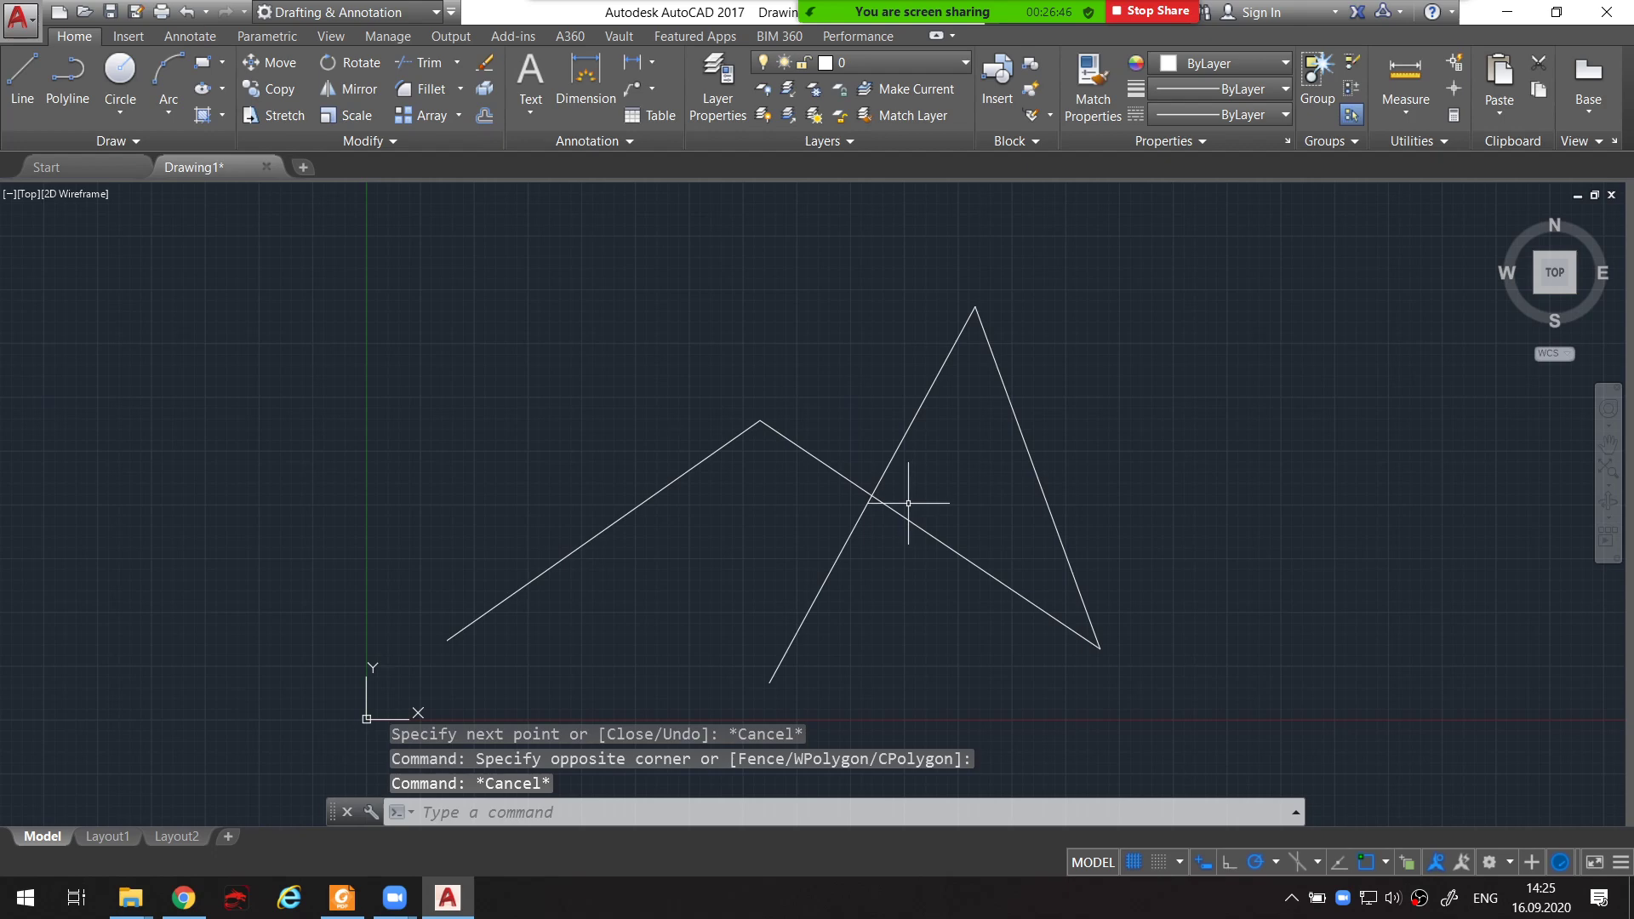
pyautogui.scroll(-2, 902, 492)
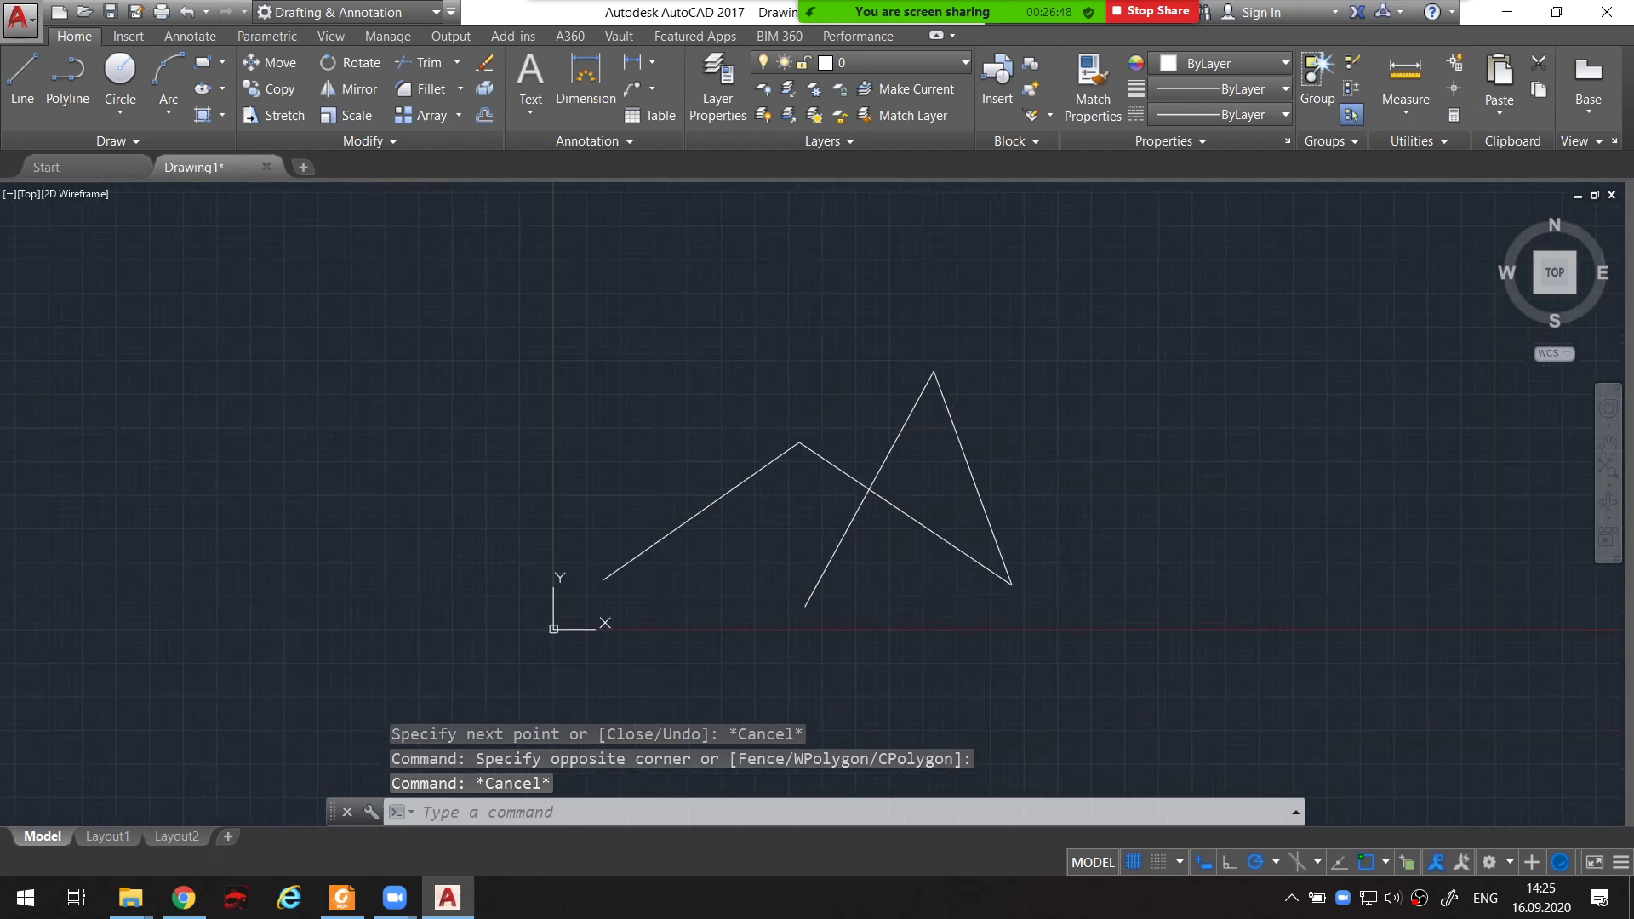
pyautogui.scroll(2, 877, 485)
pyautogui.moveTo(877, 497); pyautogui.dragTo(881, 529, button='middle')
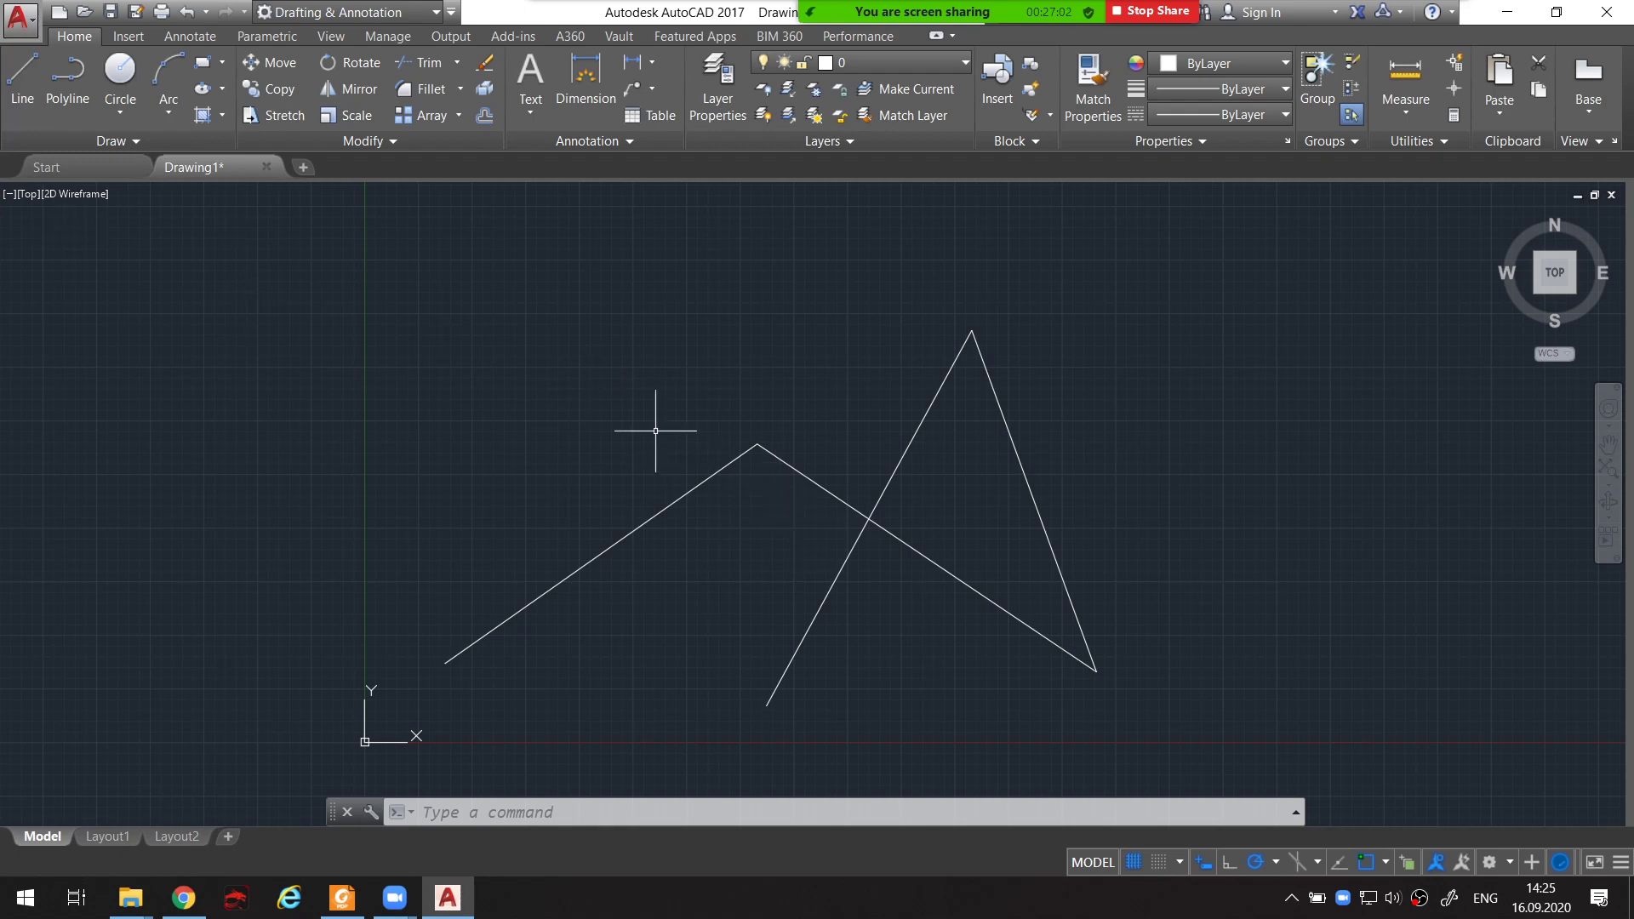
pyautogui.scroll(-2, 672, 425)
pyautogui.scroll(-2, 680, 427)
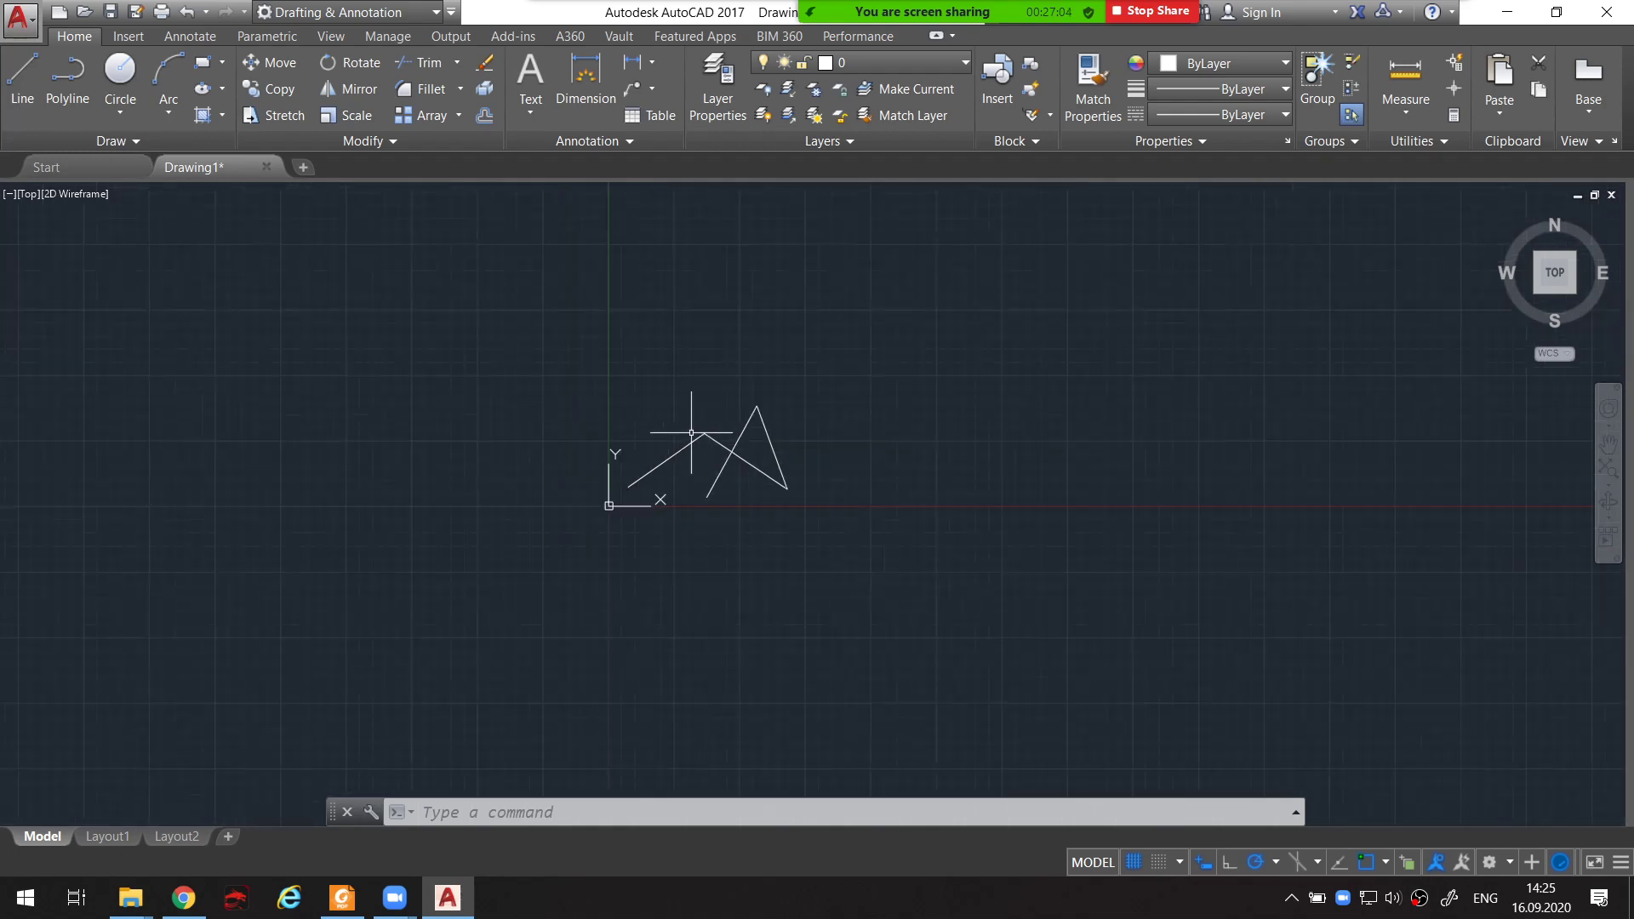
pyautogui.scroll(6, 677, 500)
pyautogui.scroll(-4, 678, 501)
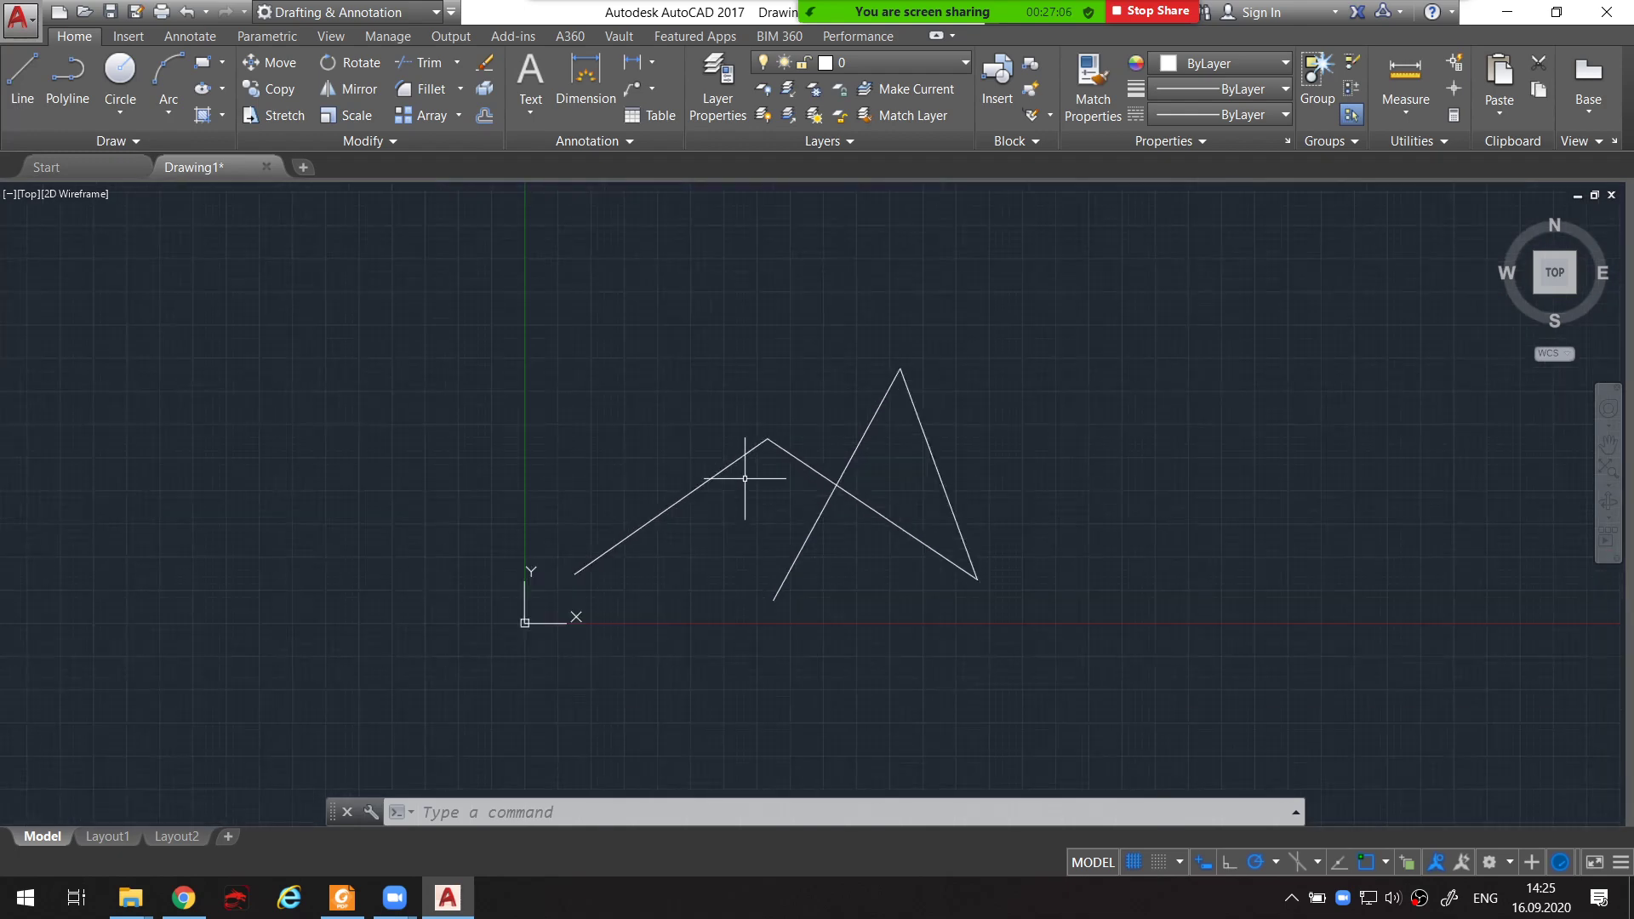
pyautogui.moveTo(748, 474)
pyautogui.mouseDown(button='middle')
pyautogui.moveTo(843, 463)
pyautogui.moveTo(667, 409)
pyautogui.moveTo(664, 454)
pyautogui.moveTo(785, 454)
pyautogui.mouseUp(button='middle')
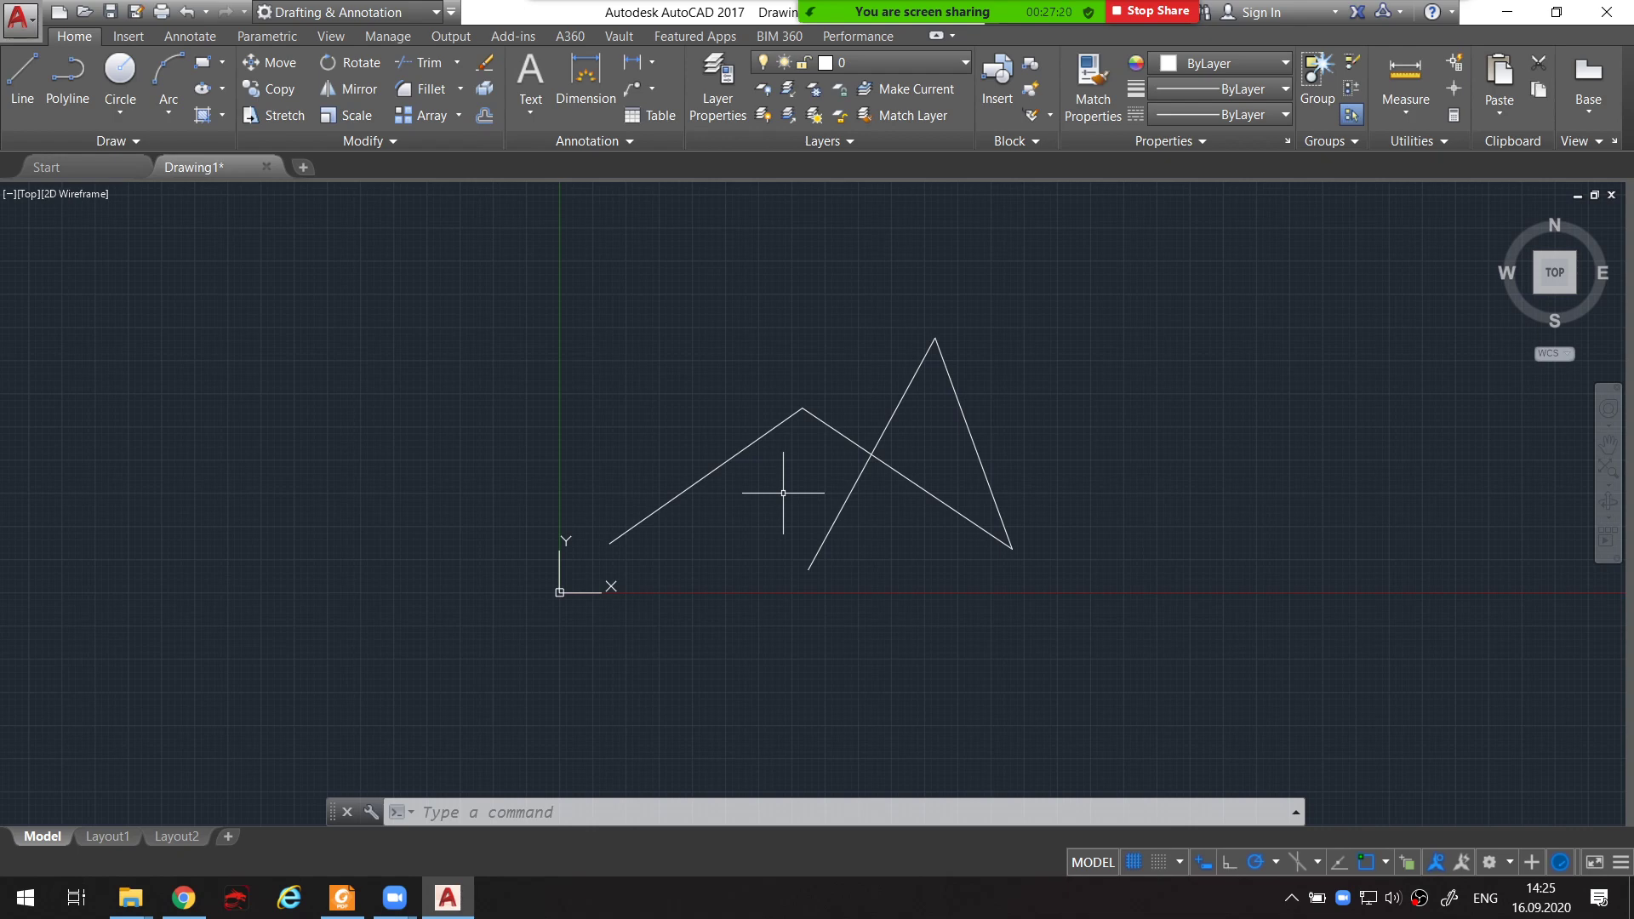
pyautogui.scroll(4, 783, 492)
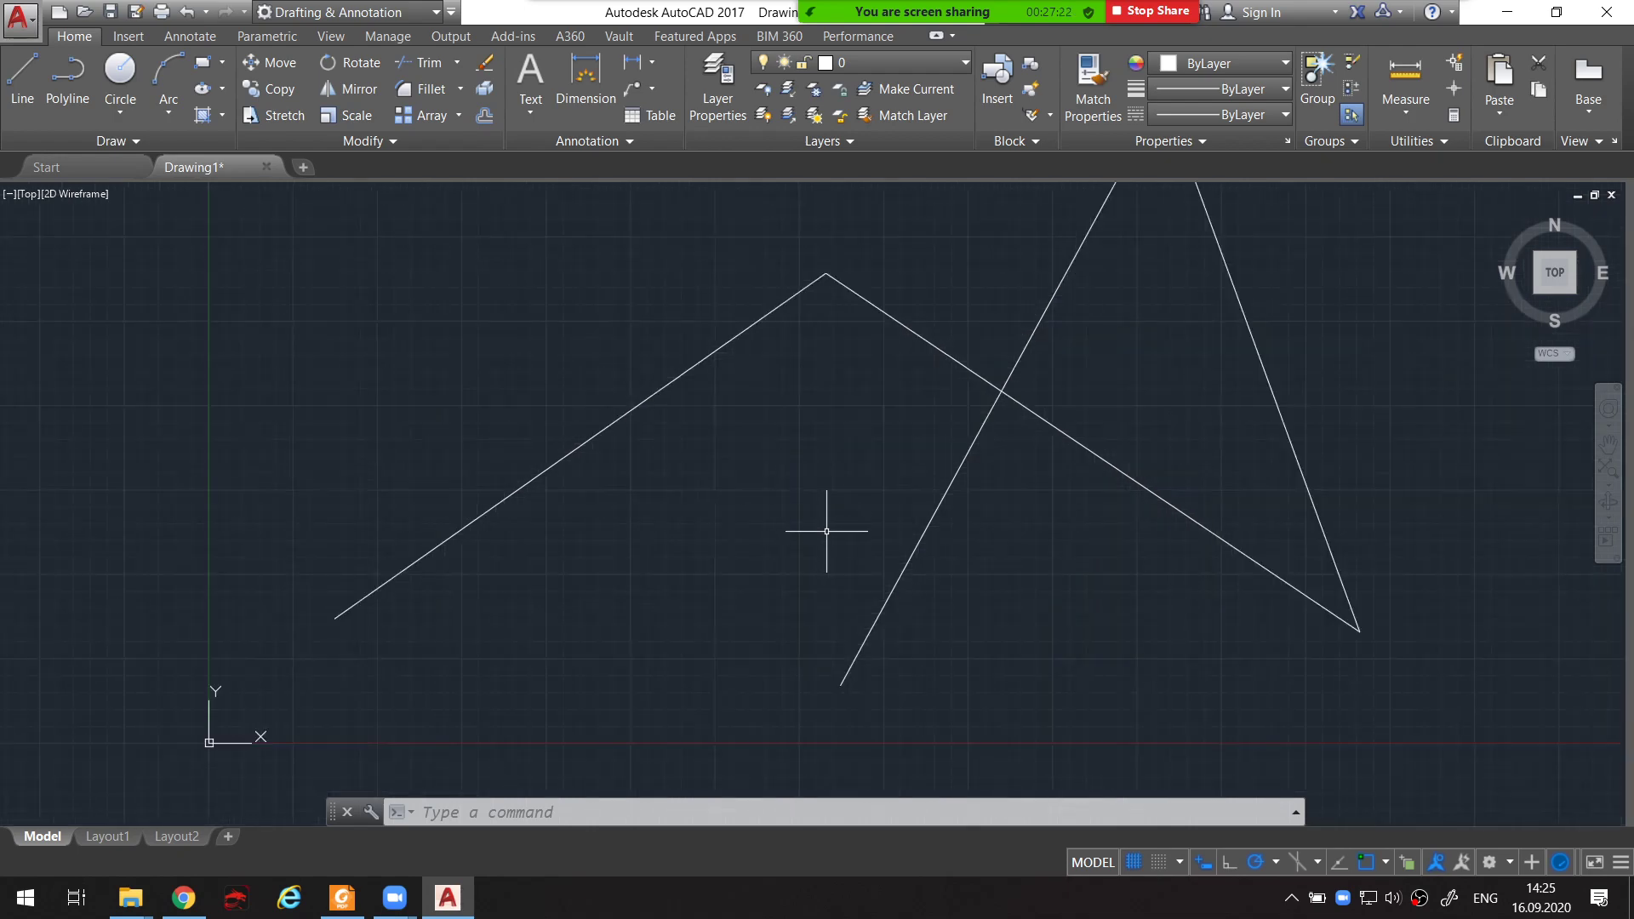
pyautogui.scroll(-4, 829, 526)
pyautogui.scroll(2, 830, 510)
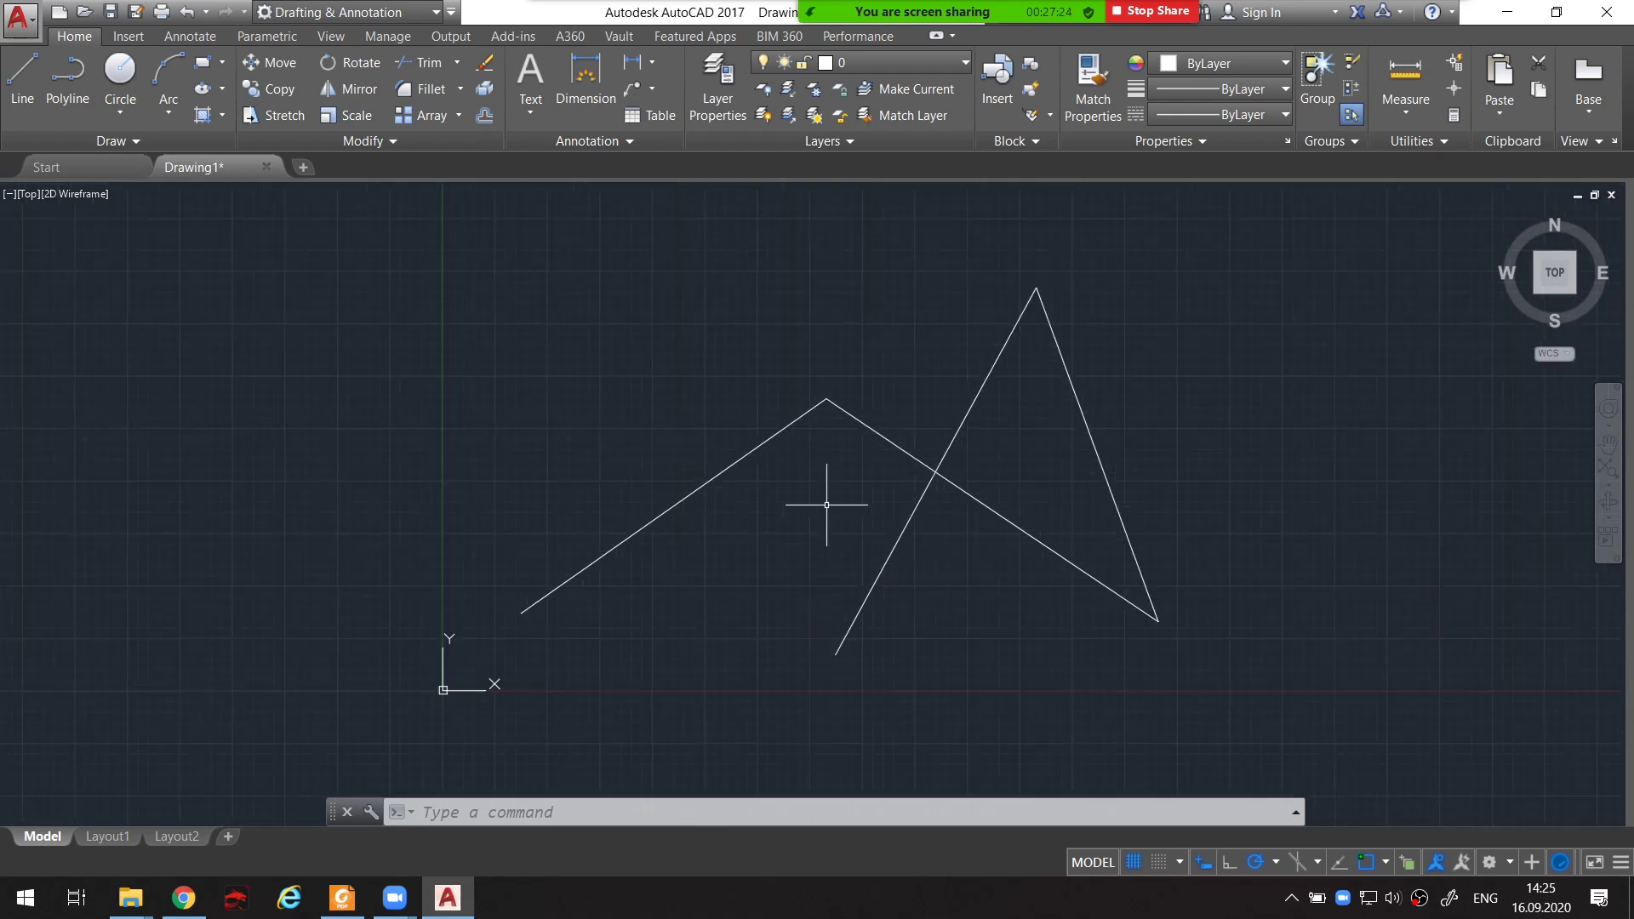
pyautogui.scroll(2, 826, 505)
pyautogui.scroll(-2, 827, 505)
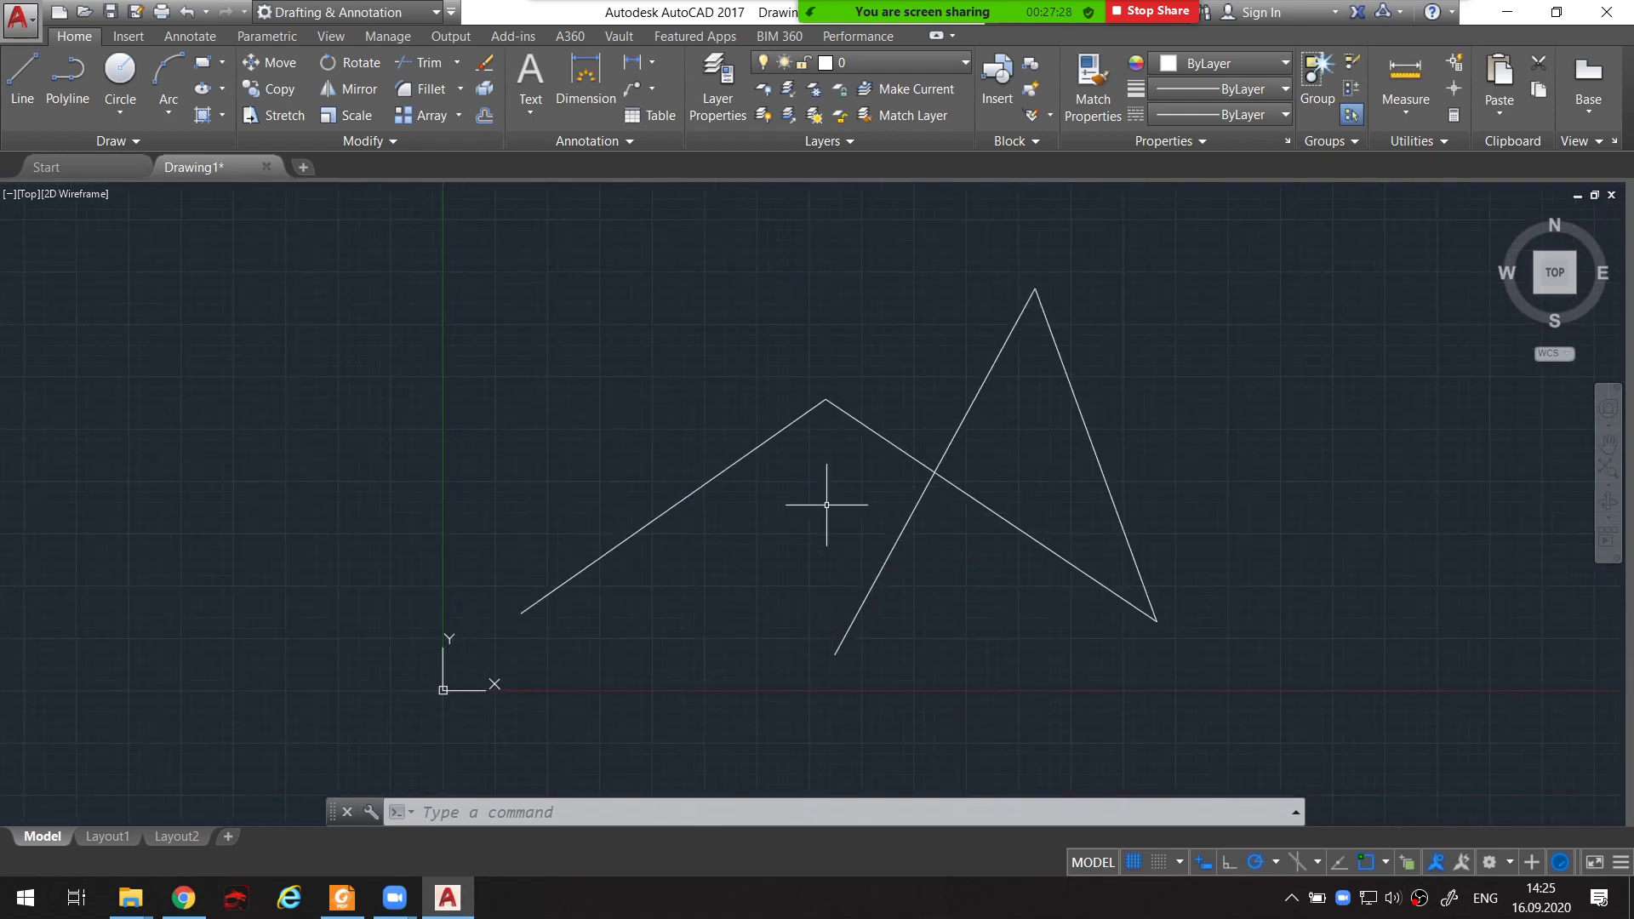
# Launch Word 2013 from system search and create a new blank document
pyautogui.press('super')
pyautogui.write('word')
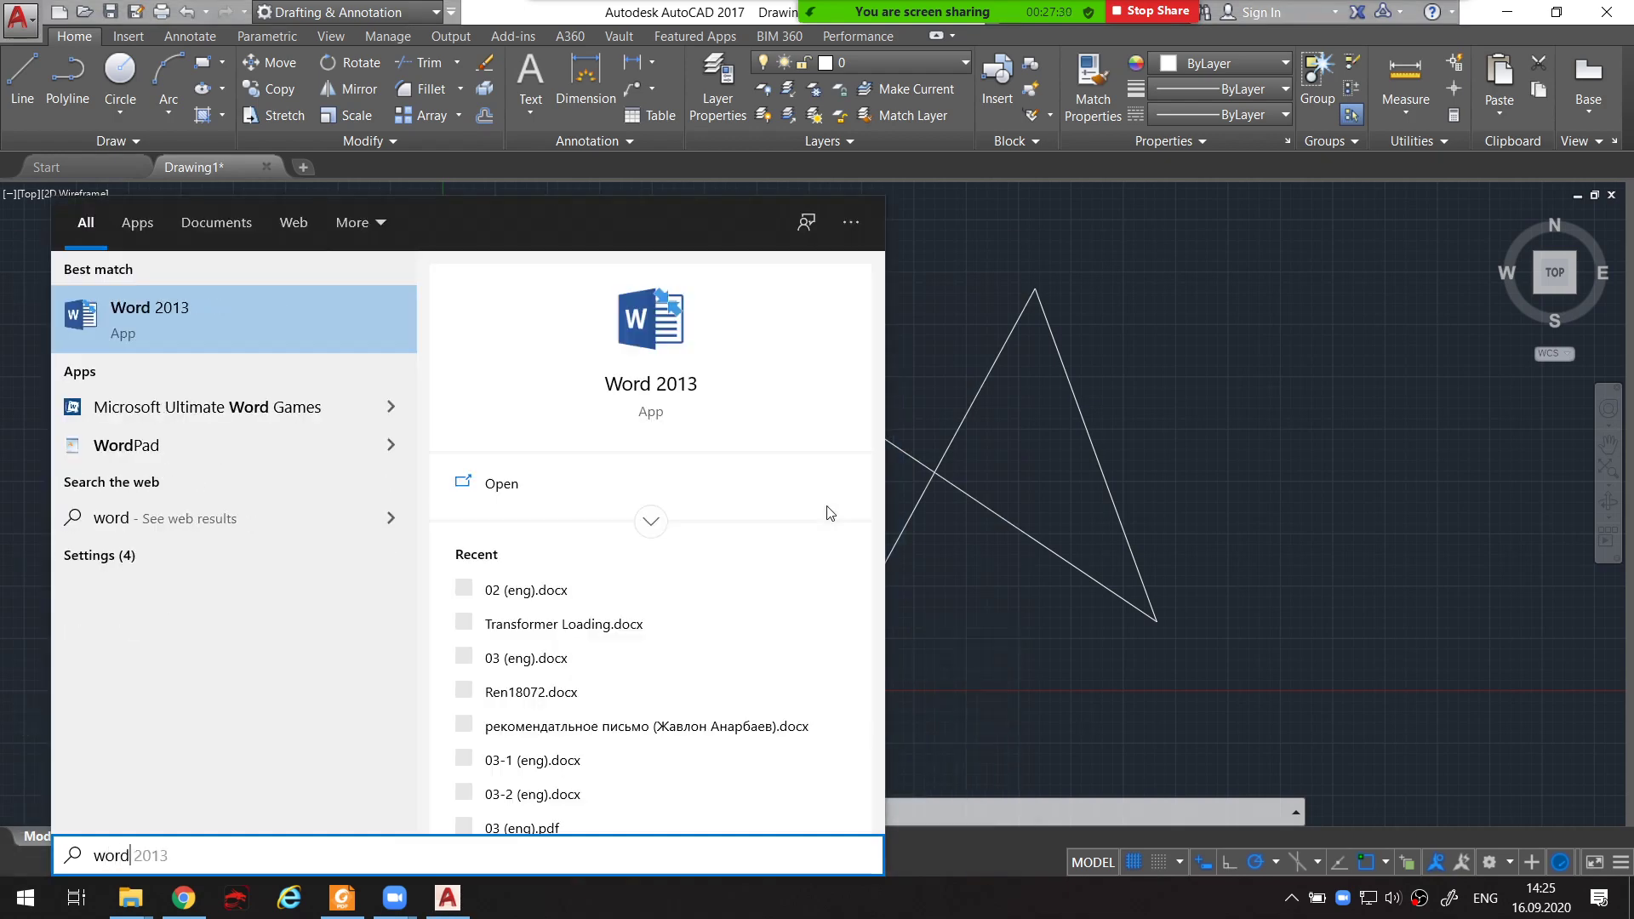
pyautogui.press('Return')
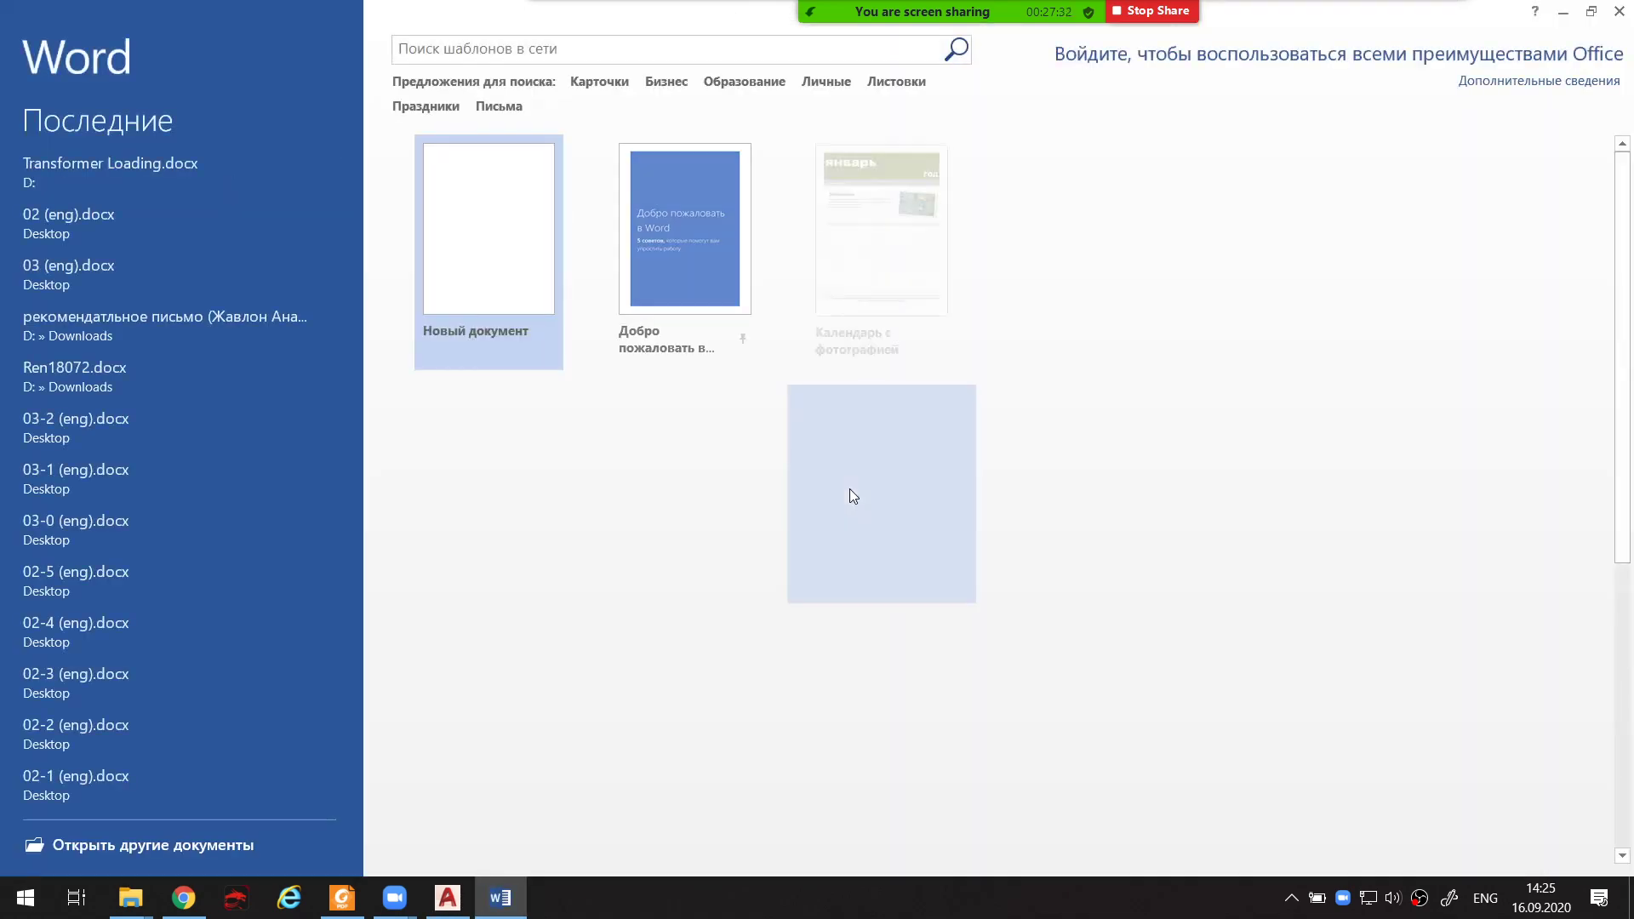
pyautogui.press('Return')
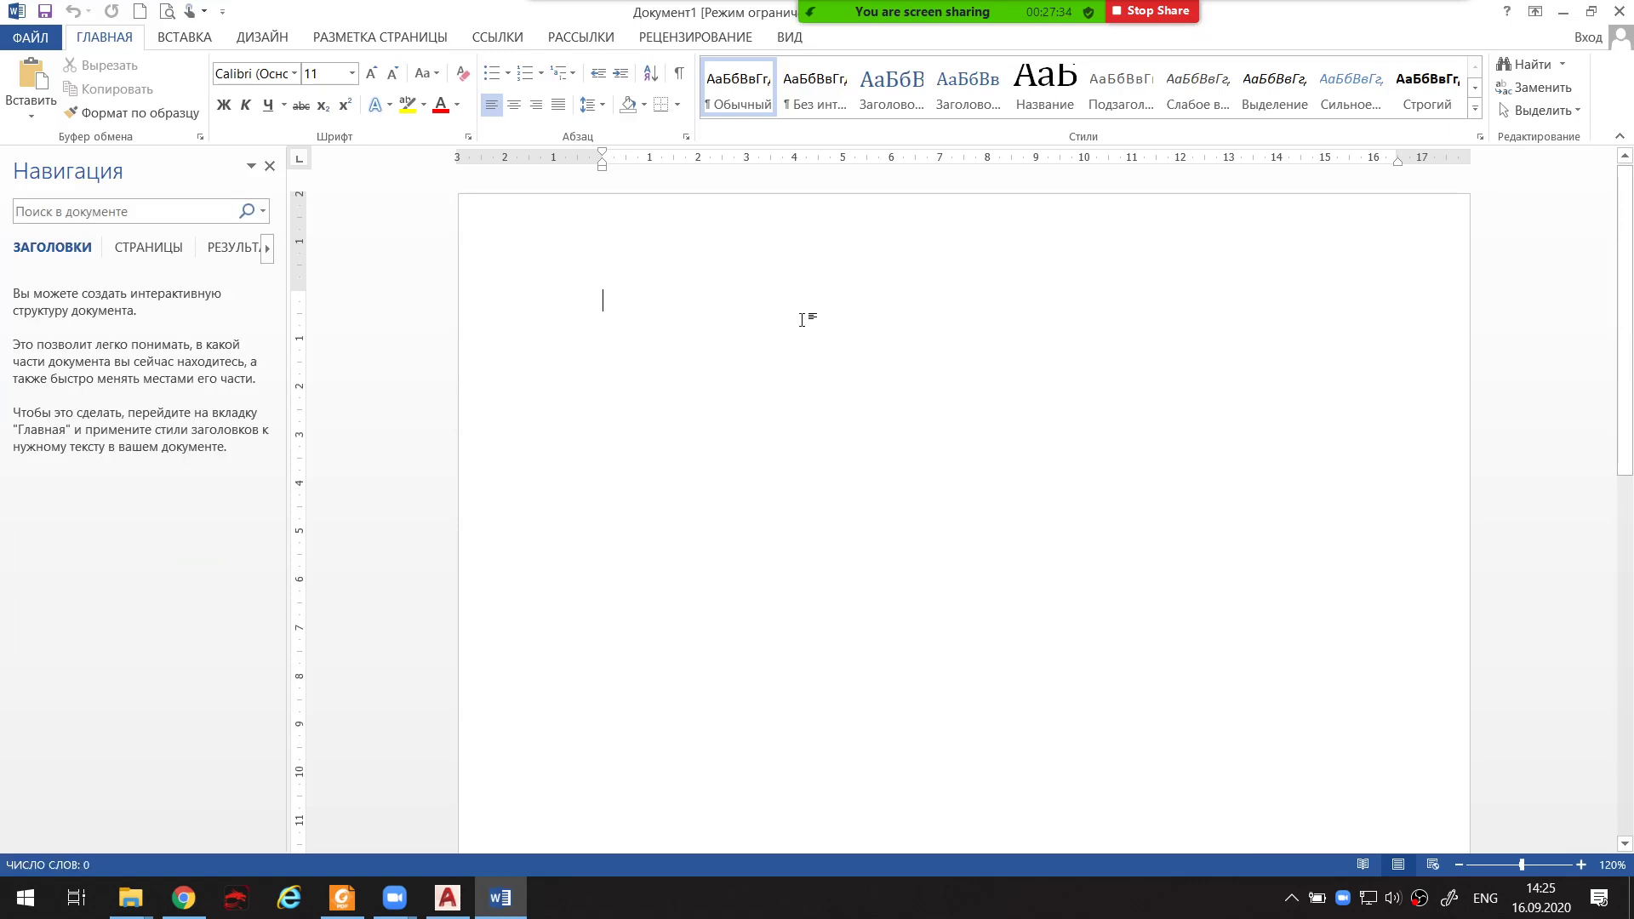
# Scroll around the blank Word page, then close Word to return to AutoCAD
pyautogui.keyDown('ctrl'); pyautogui.scroll(-4, 900, 418); pyautogui.keyUp('ctrl')
pyautogui.keyDown('ctrl'); pyautogui.scroll(-2, 966, 466); pyautogui.keyUp('ctrl')
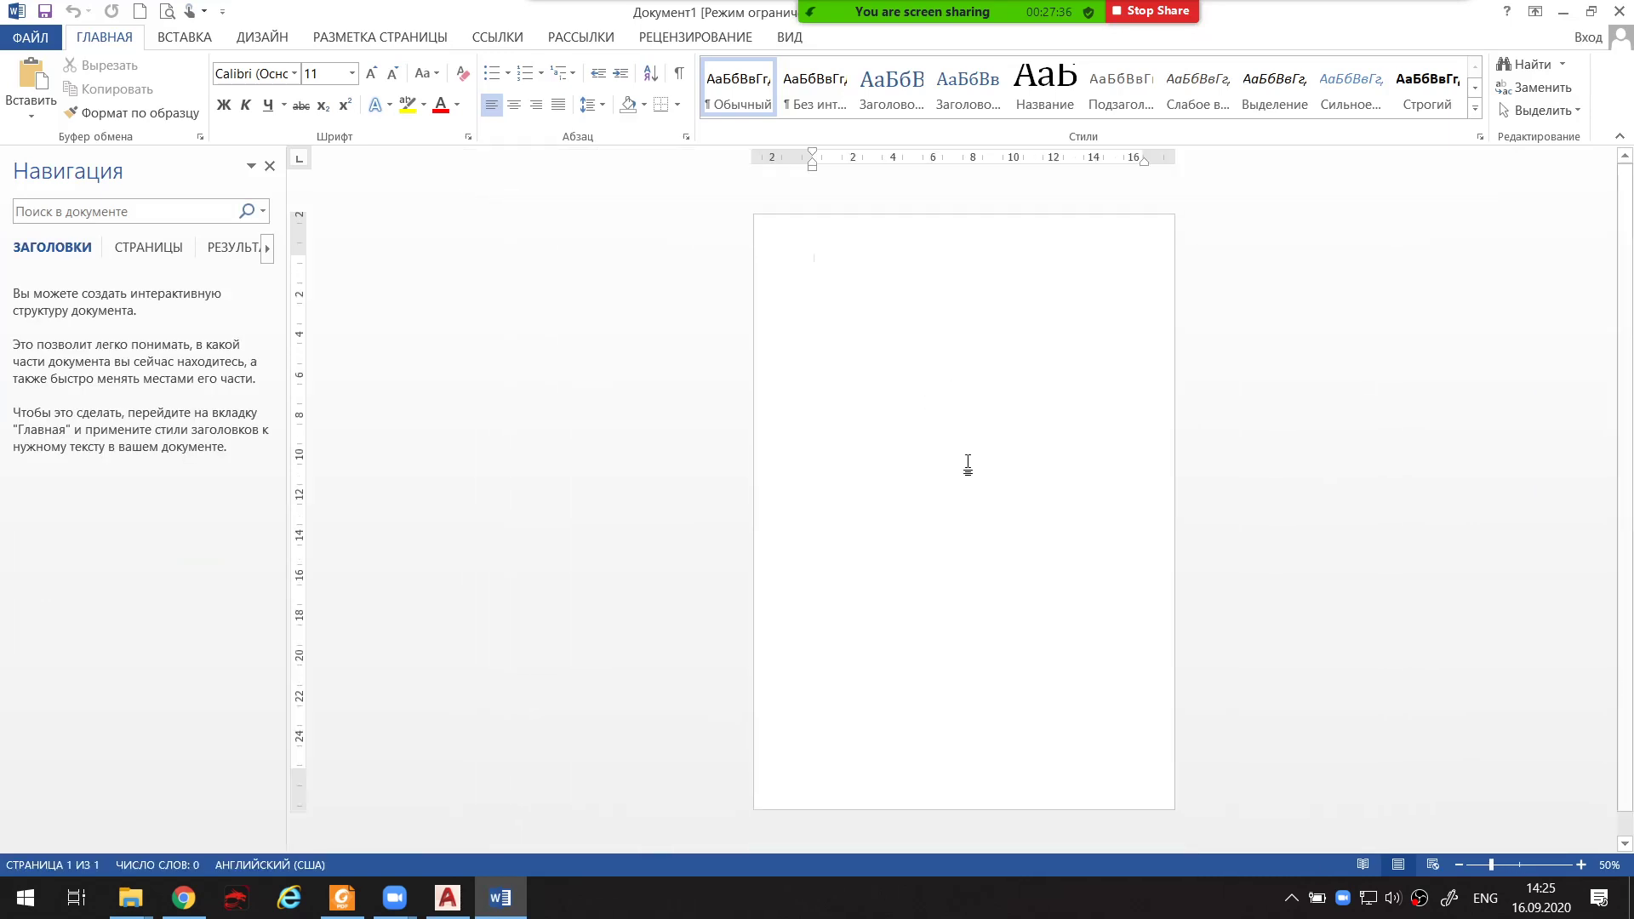
pyautogui.keyDown('ctrl'); pyautogui.scroll(4, 966, 434); pyautogui.keyUp('ctrl')
pyautogui.keyDown('ctrl'); pyautogui.scroll(3, 976, 279); pyautogui.keyUp('ctrl')
pyautogui.keyDown('ctrl'); pyautogui.scroll(-2, 1032, 375); pyautogui.keyUp('ctrl')
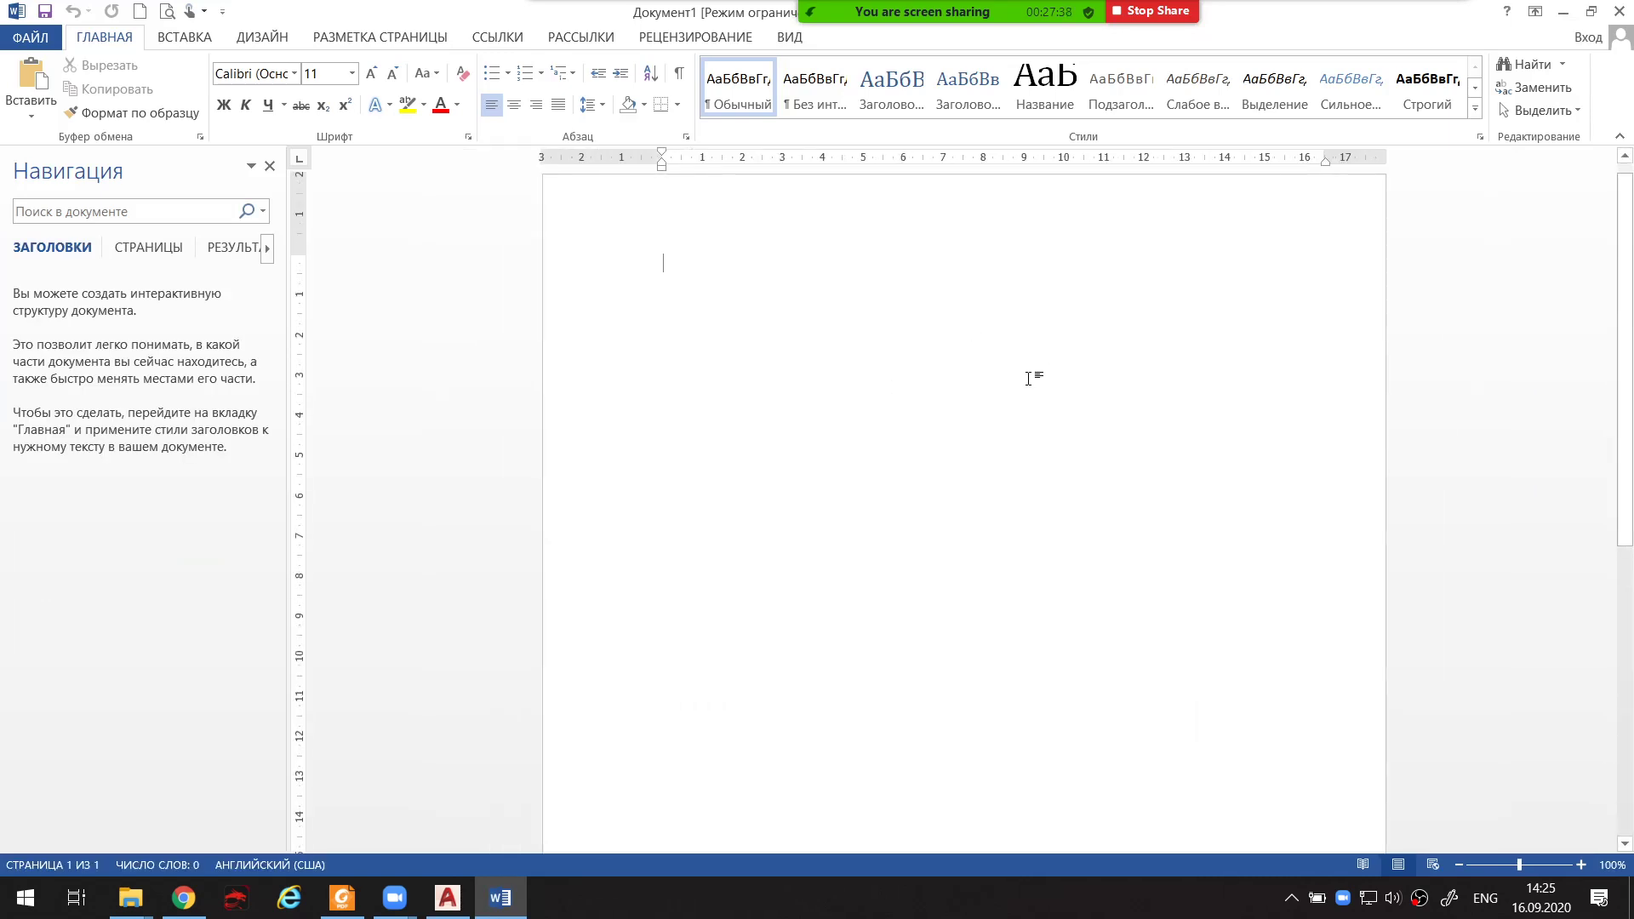
pyautogui.keyDown('ctrl'); pyautogui.scroll(-2, 1039, 389); pyautogui.keyUp('ctrl')
pyautogui.keyDown('ctrl'); pyautogui.scroll(1, 1035, 386); pyautogui.keyUp('ctrl')
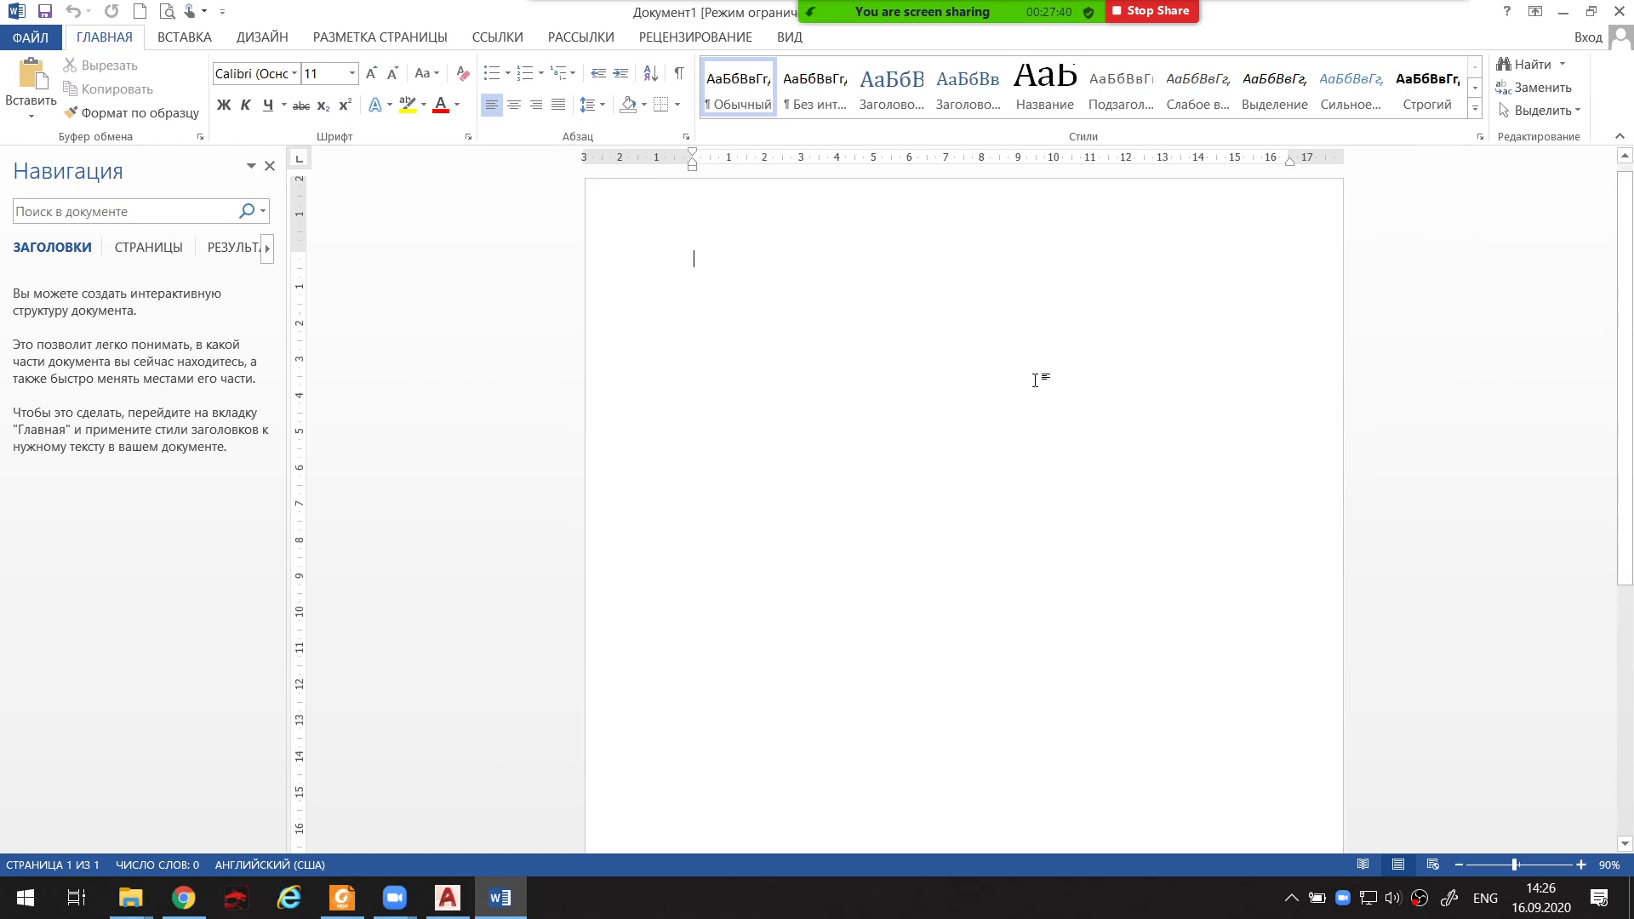
pyautogui.scroll(-2, 1066, 401)
pyautogui.scroll(-3, 1066, 401)
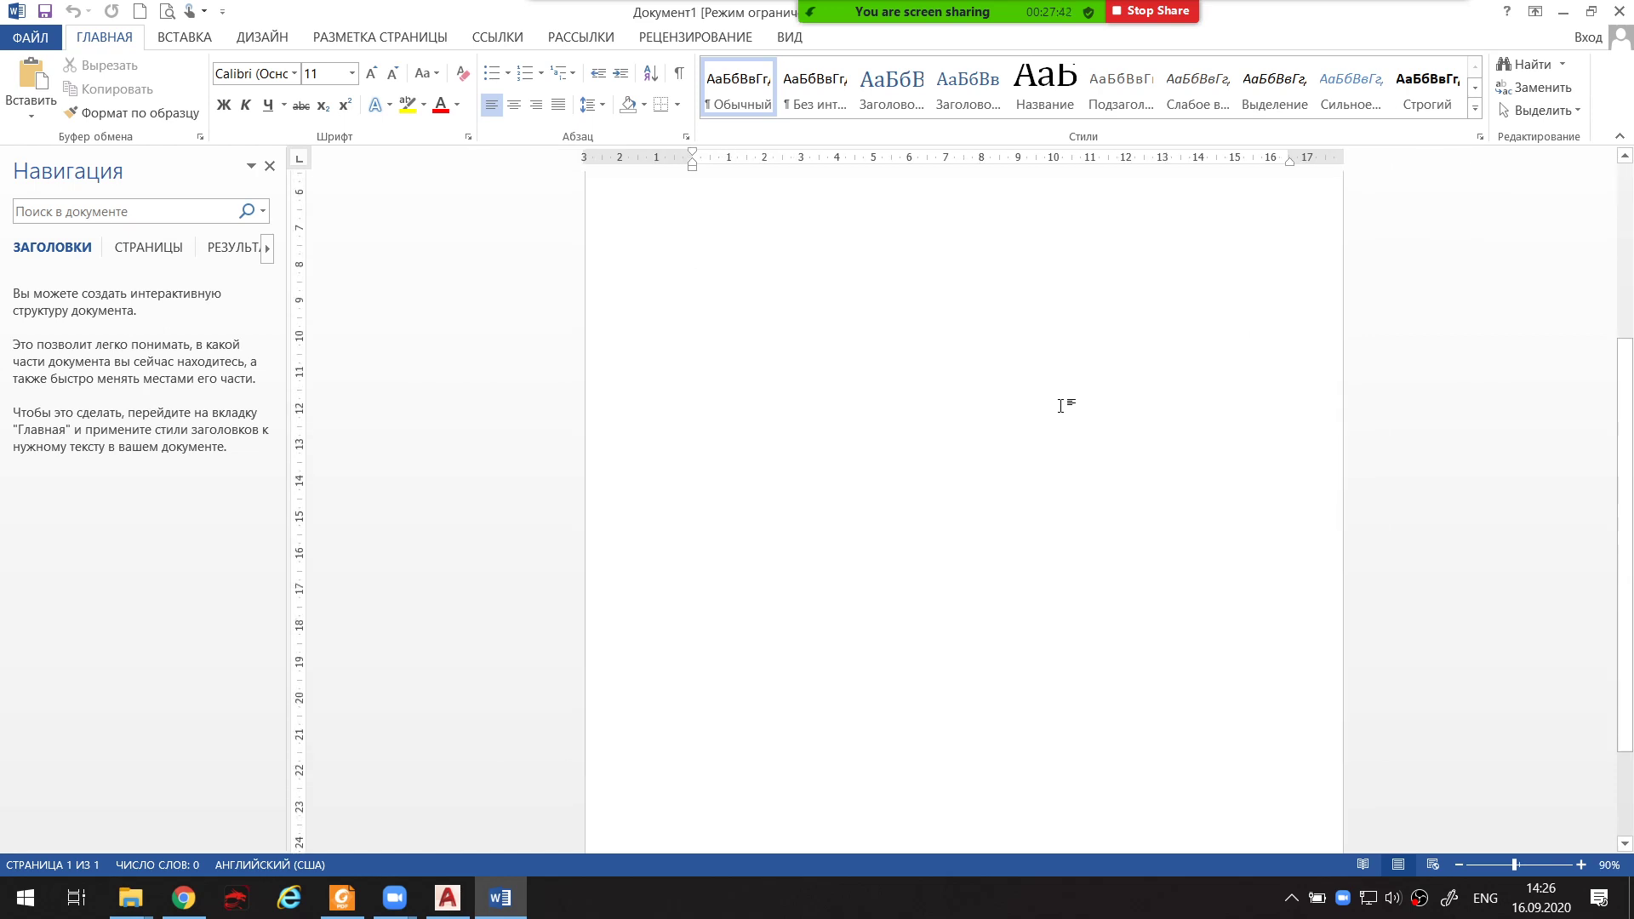
pyautogui.scroll(-3, 1067, 403)
pyautogui.scroll(3, 1064, 412)
pyautogui.scroll(3, 1064, 412)
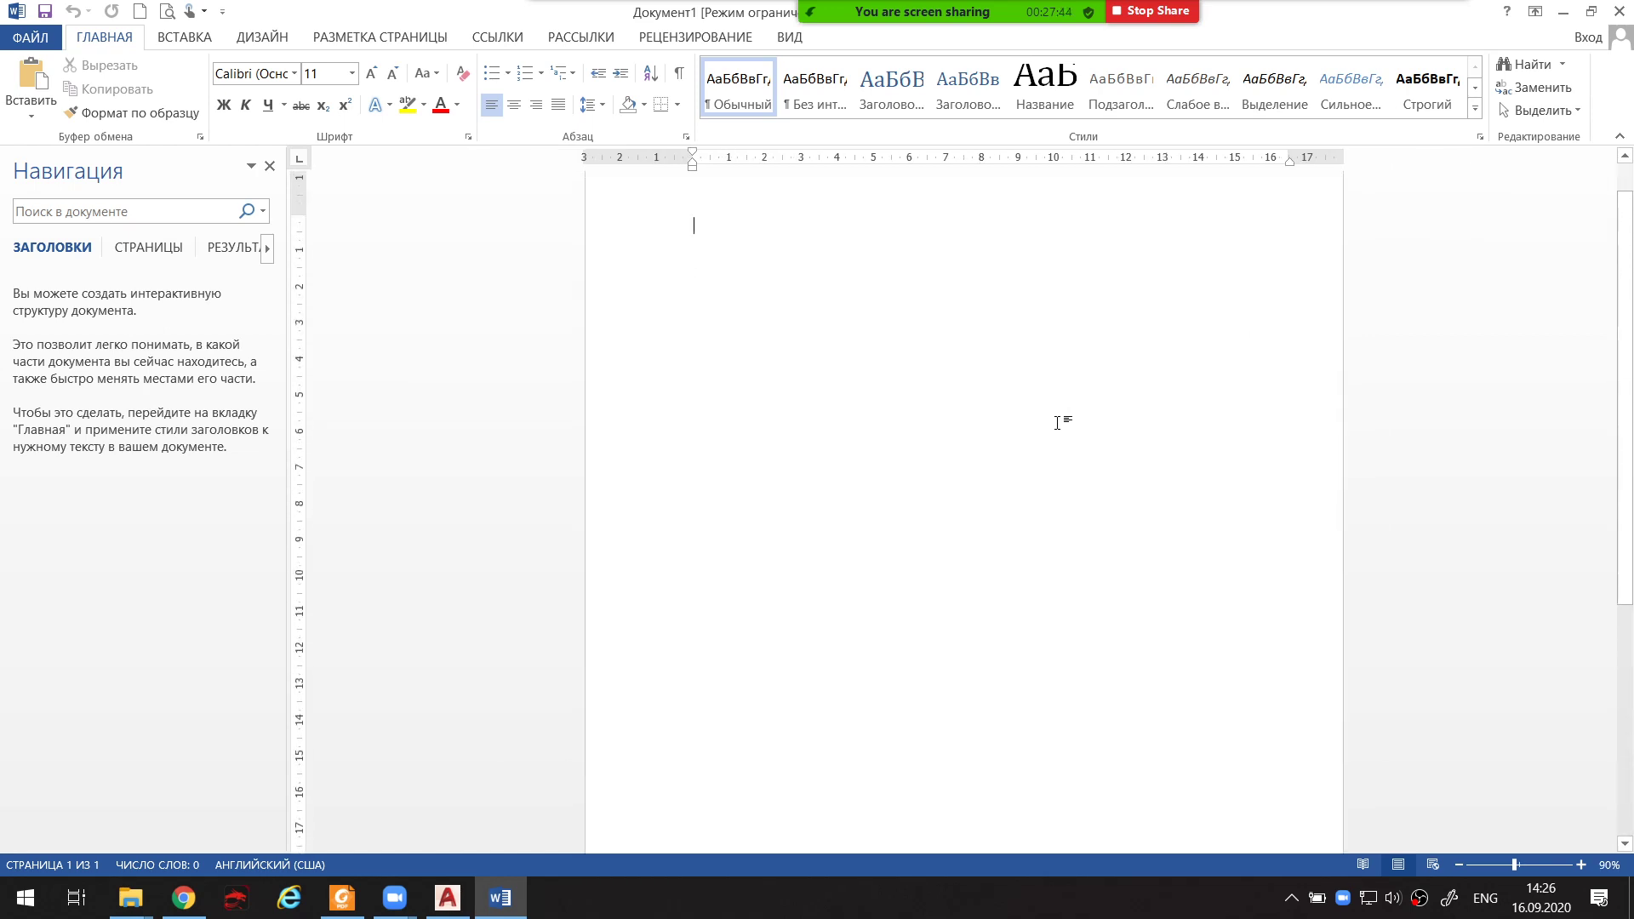
pyautogui.scroll(-5, 1061, 421)
pyautogui.scroll(3, 1059, 431)
pyautogui.scroll(3, 1060, 431)
pyautogui.scroll(2, 1060, 432)
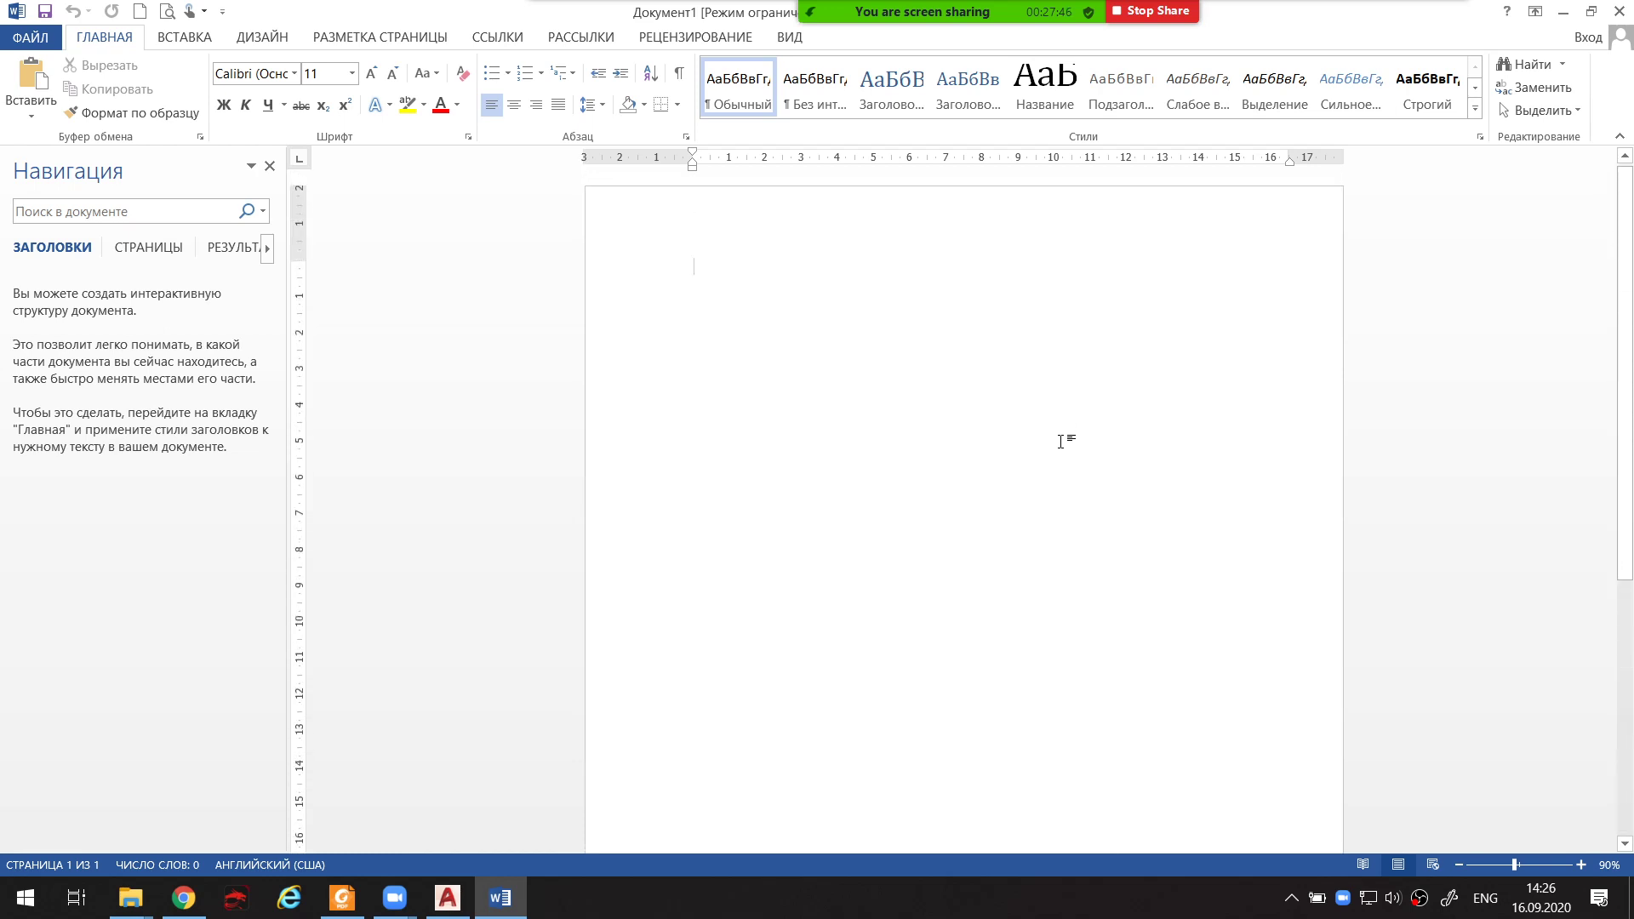
pyautogui.keyDown('ctrl'); pyautogui.scroll(-3, 1061, 432); pyautogui.keyUp('ctrl')
pyautogui.keyDown('ctrl'); pyautogui.scroll(-2, 1063, 432); pyautogui.keyUp('ctrl')
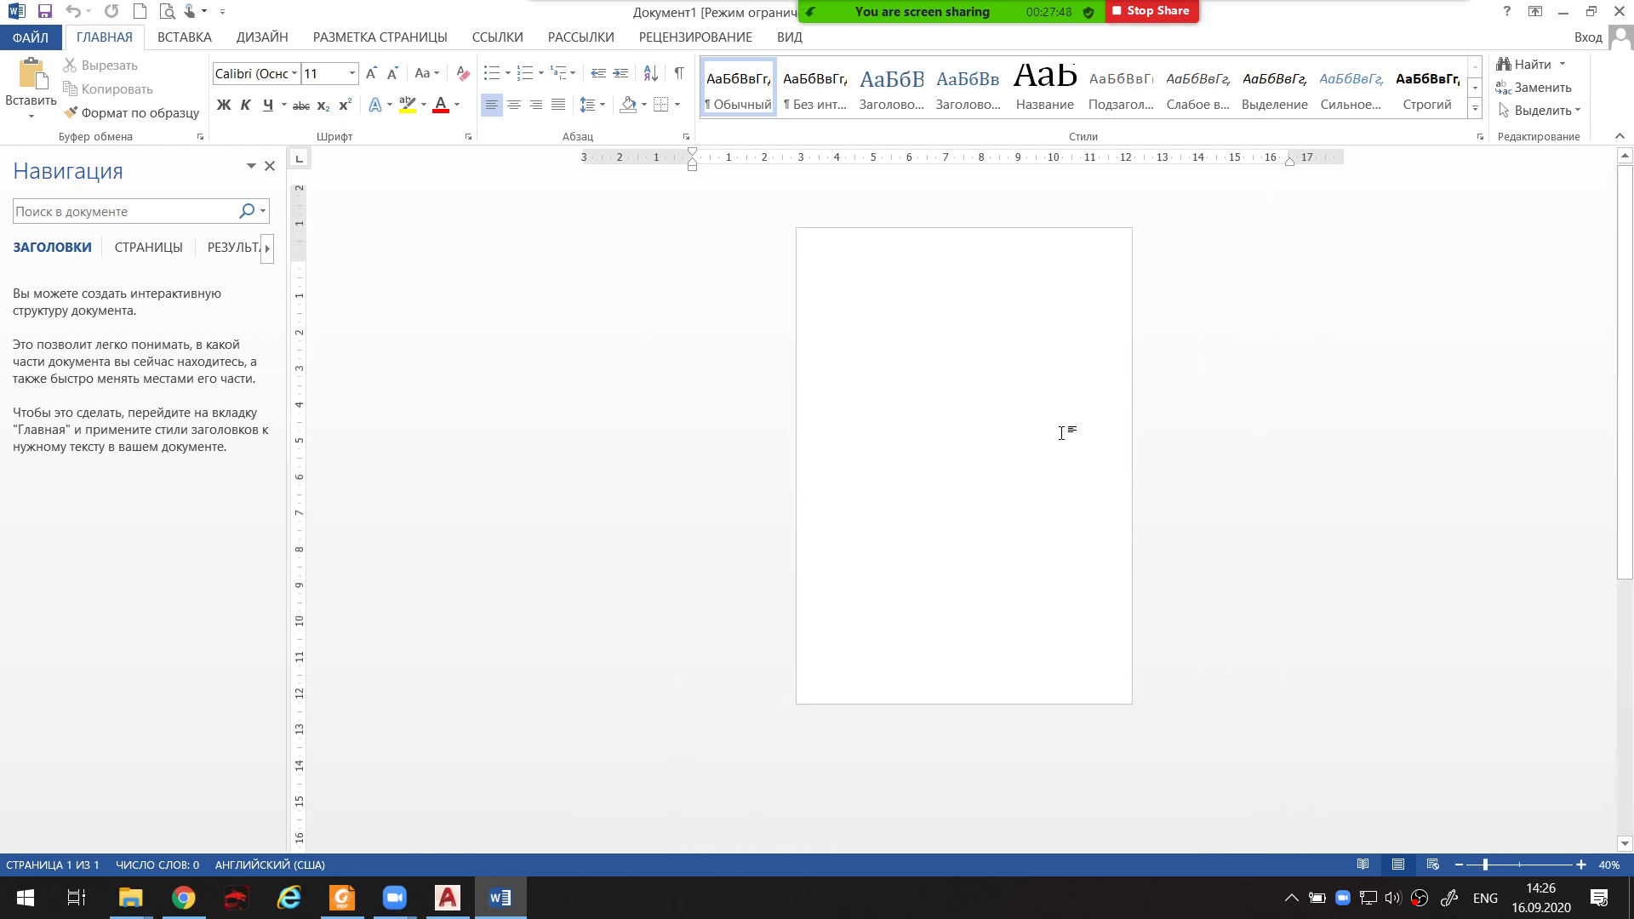
pyautogui.keyDown('ctrl'); pyautogui.scroll(1, 1027, 288); pyautogui.keyUp('ctrl')
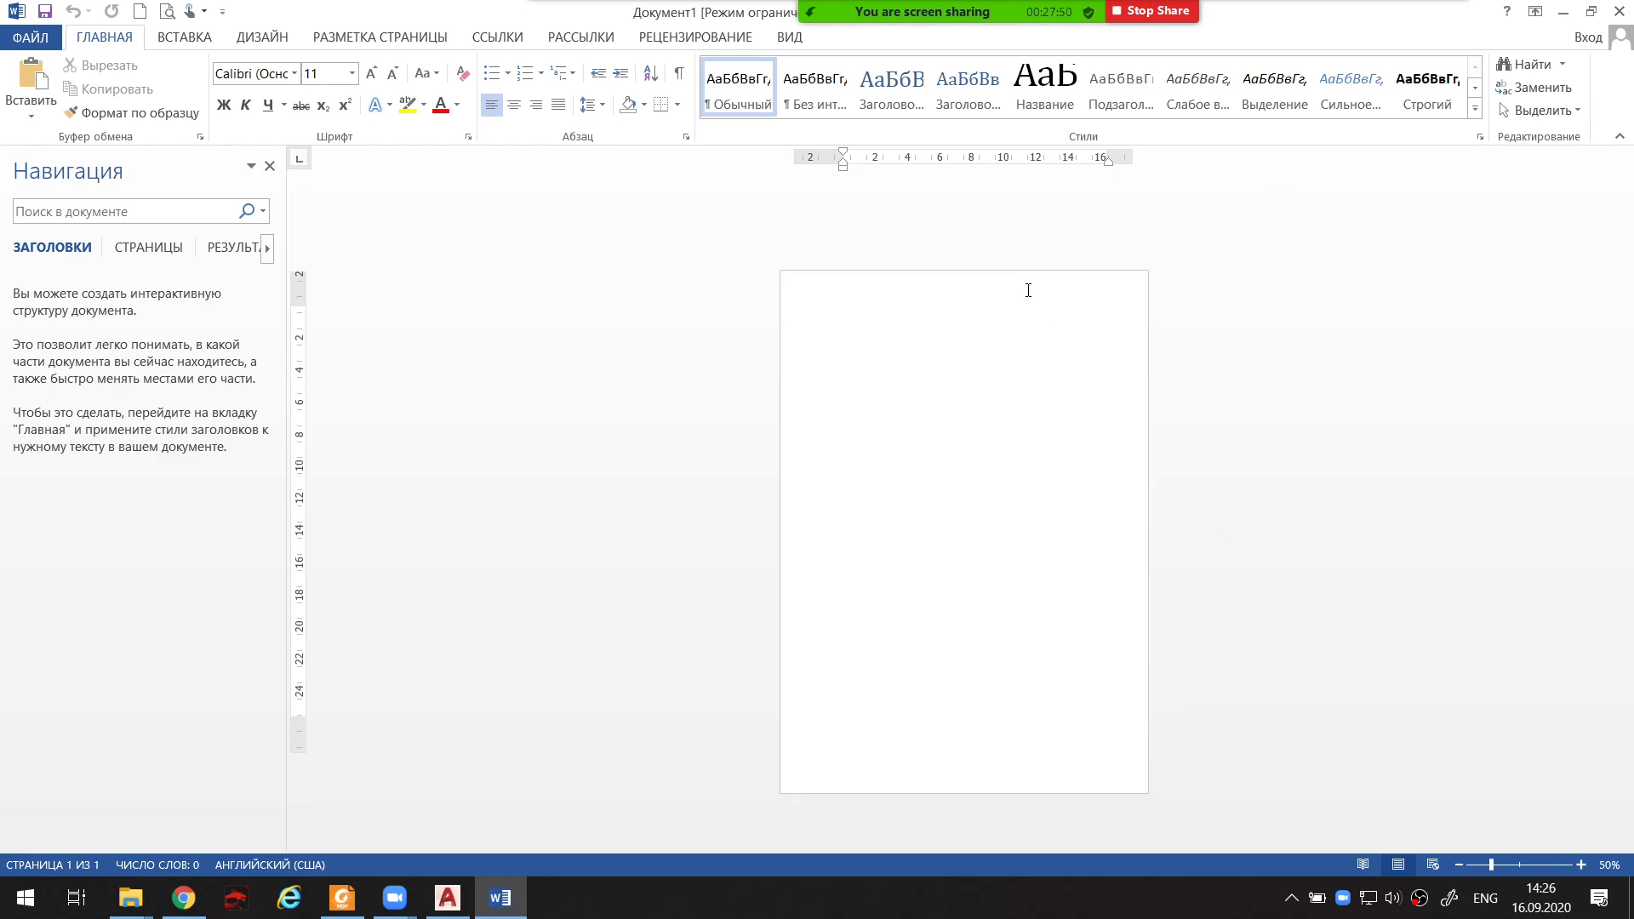
pyautogui.keyDown('ctrl'); pyautogui.scroll(3, 1027, 289); pyautogui.keyUp('ctrl')
pyautogui.keyDown('ctrl'); pyautogui.scroll(1, 1032, 286); pyautogui.keyUp('ctrl')
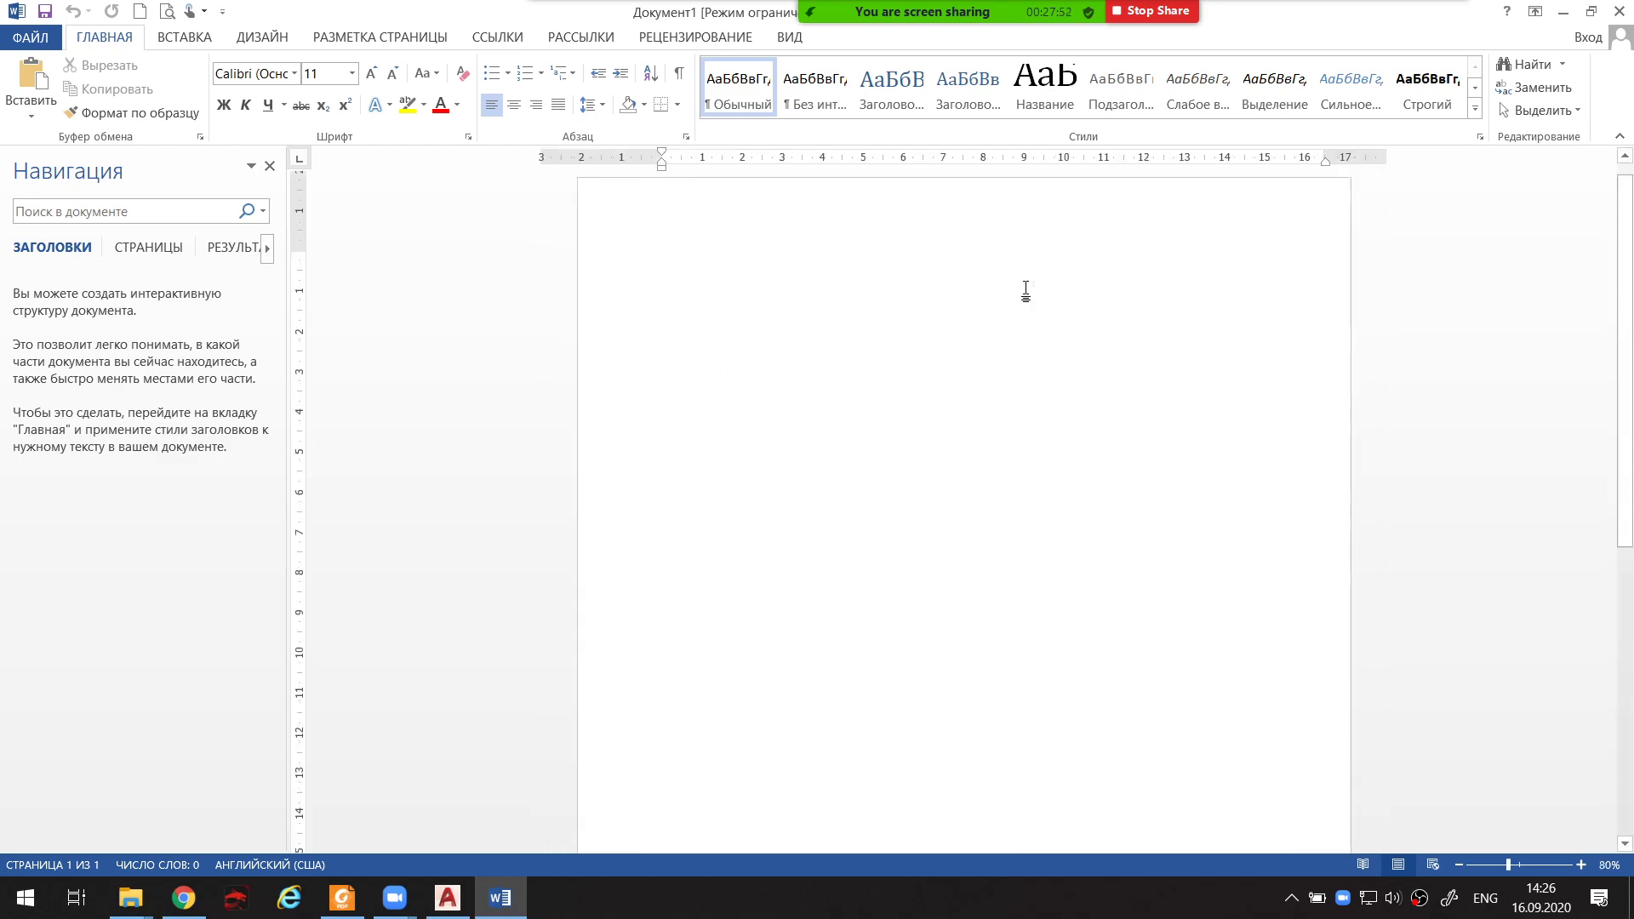
pyautogui.keyDown('ctrl'); pyautogui.scroll(-2, 1026, 291); pyautogui.keyUp('ctrl')
pyautogui.click(1618, 10)
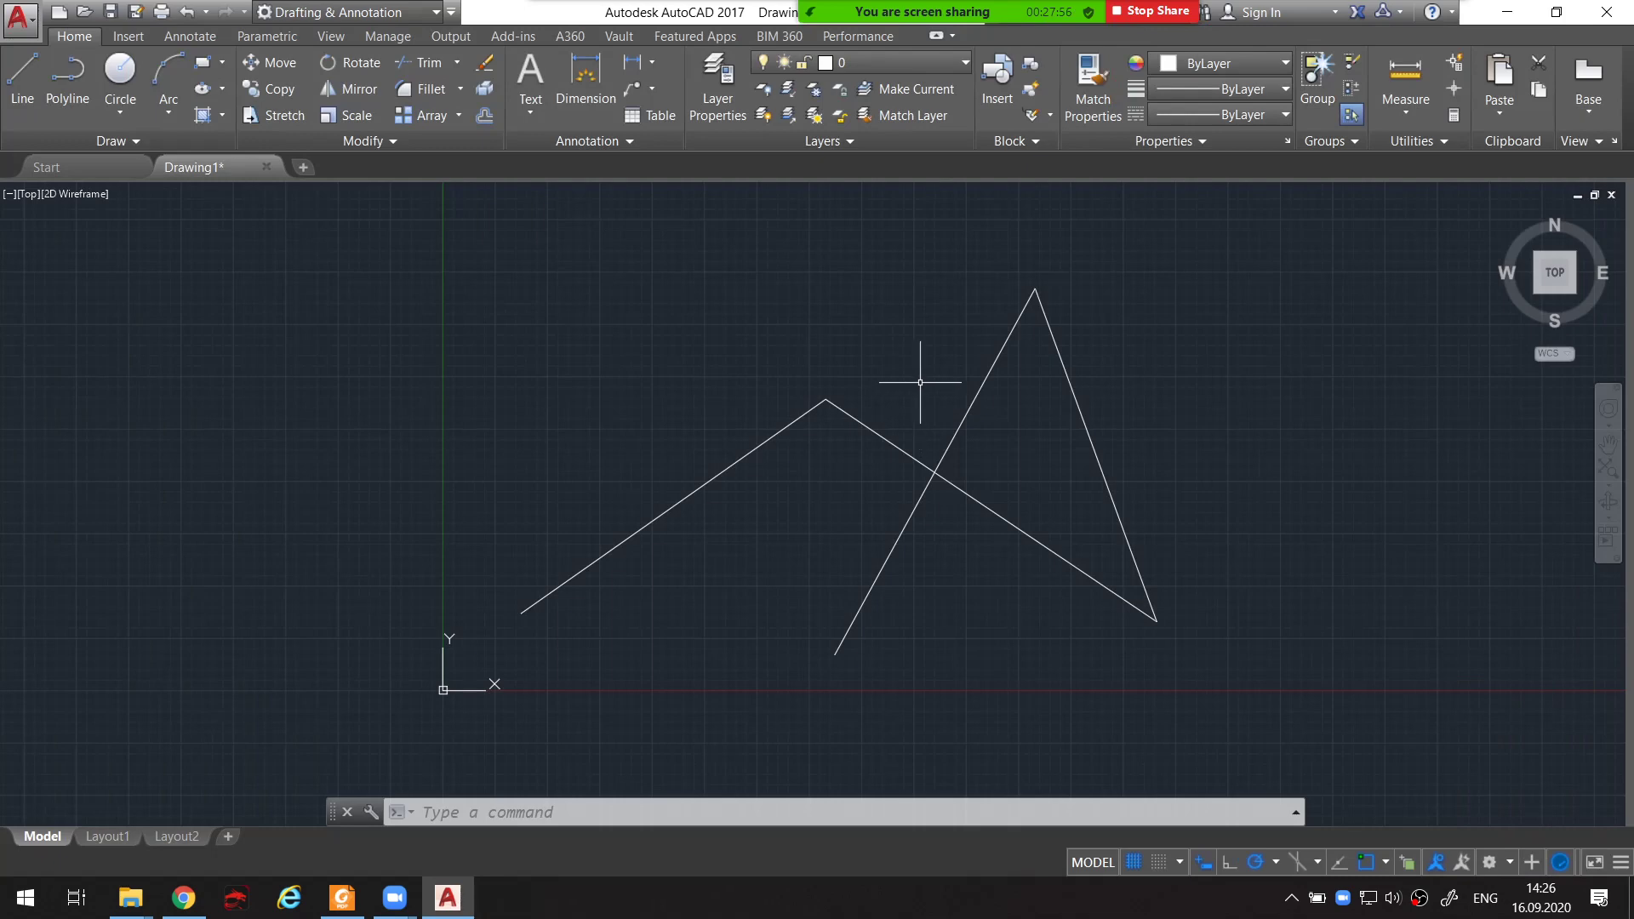
pyautogui.scroll(-4, 927, 396)
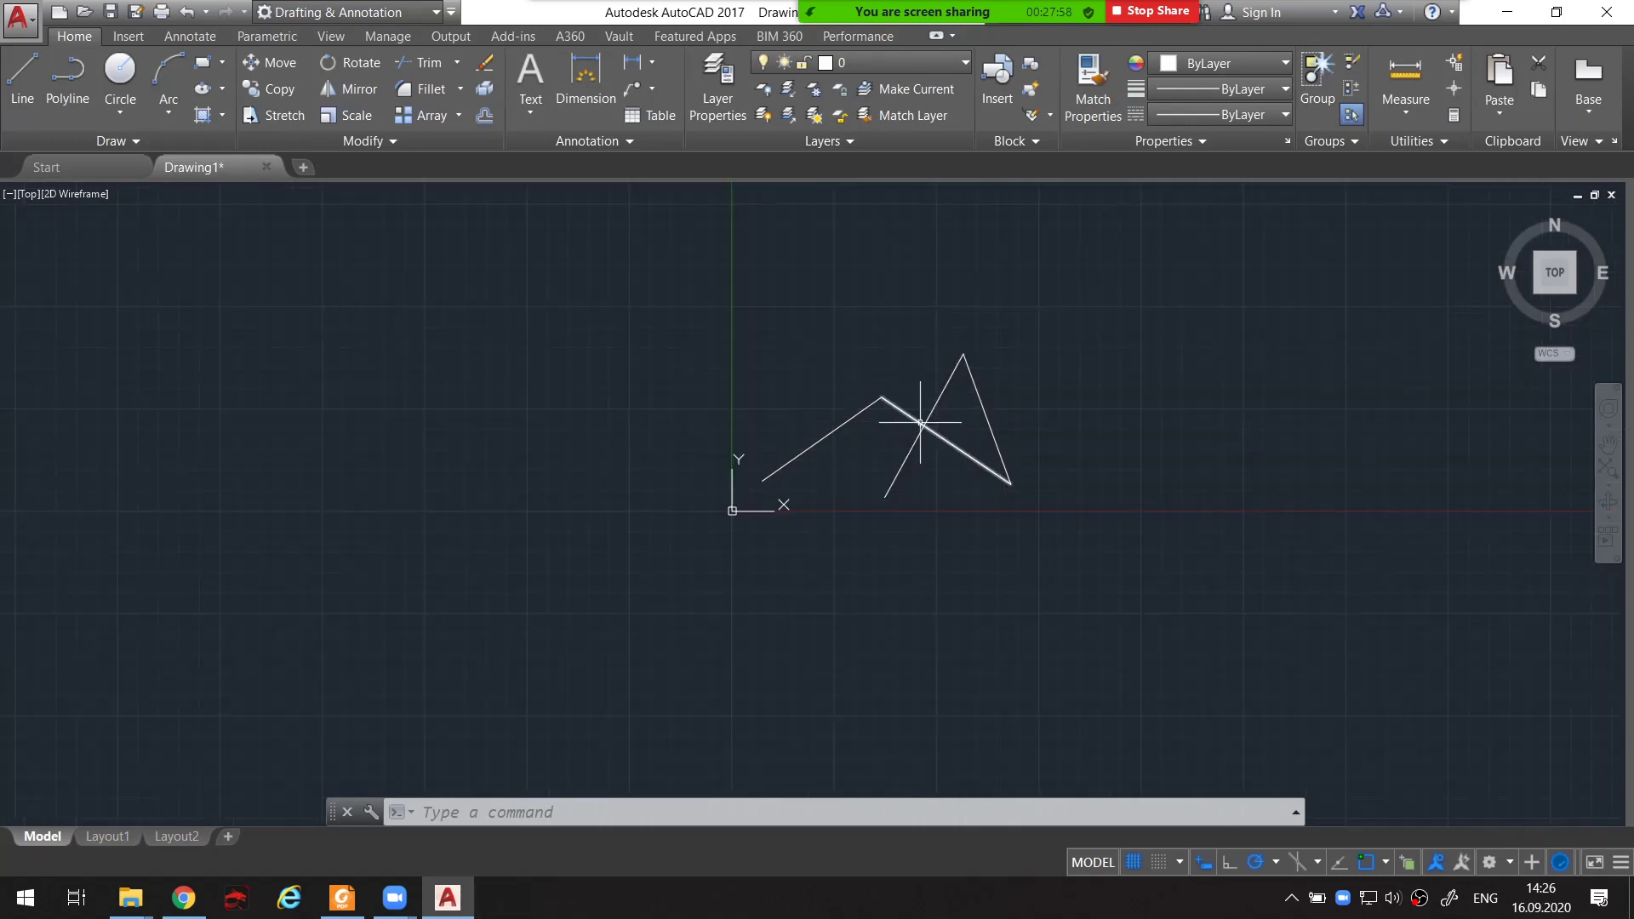
pyautogui.scroll(2, 921, 383)
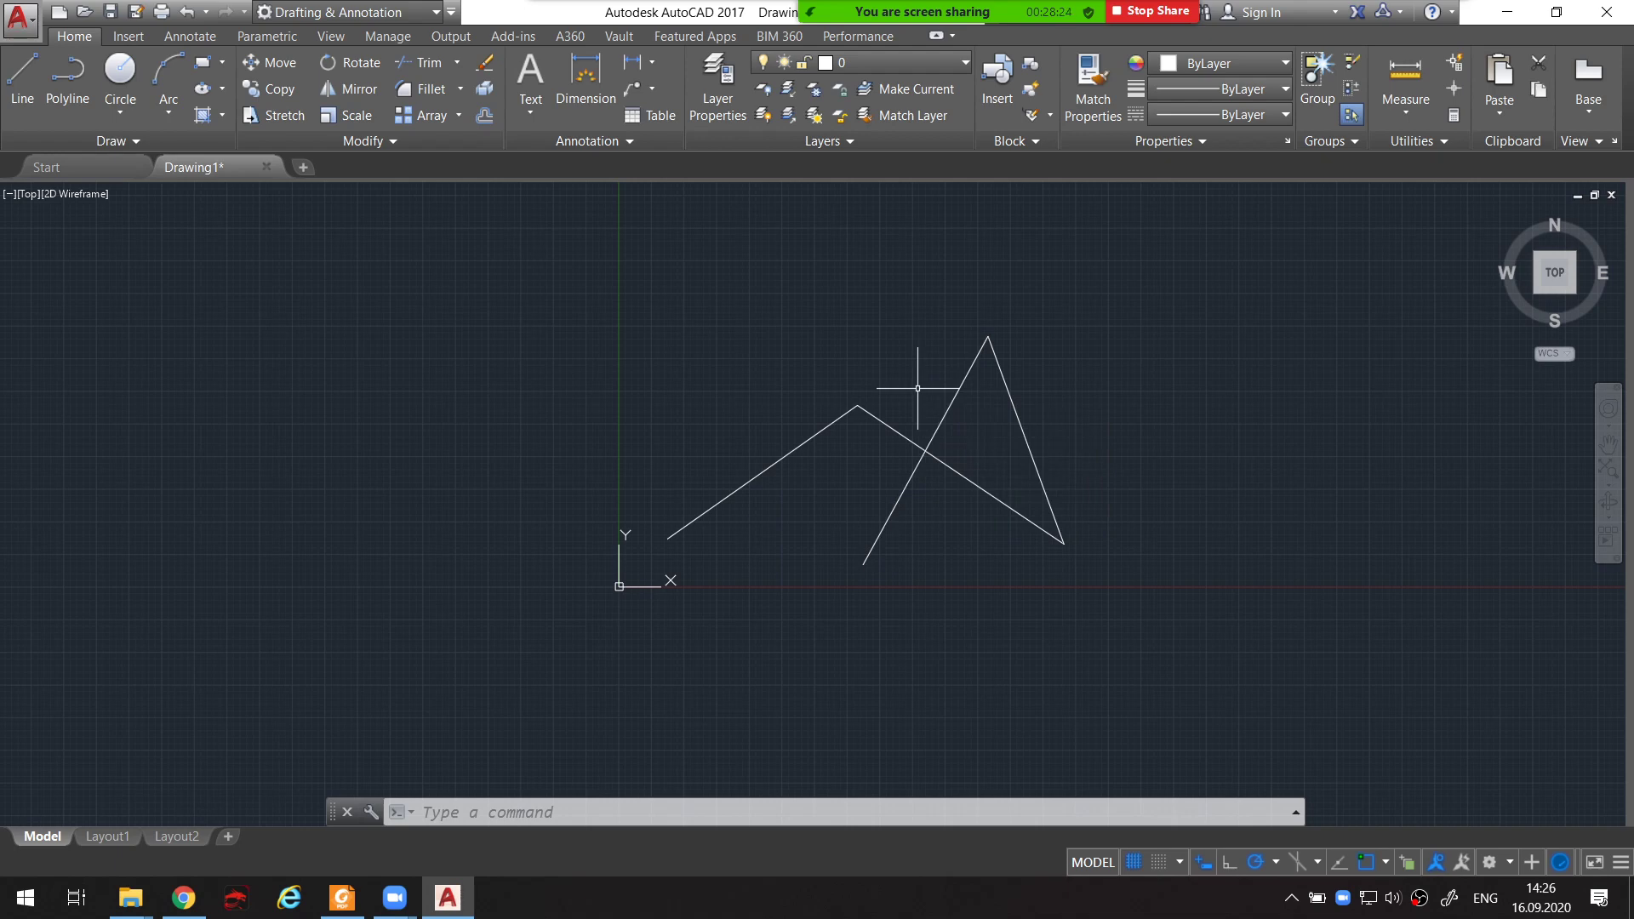
pyautogui.moveTo(917, 388); pyautogui.dragTo(918, 388, button='middle')
pyautogui.moveTo(916, 389)
pyautogui.mouseDown(button='middle')
pyautogui.moveTo(820, 354)
pyautogui.moveTo(740, 419)
pyautogui.moveTo(967, 525)
pyautogui.moveTo(1086, 405)
pyautogui.moveTo(894, 340)
pyautogui.moveTo(740, 358)
pyautogui.moveTo(927, 448)
pyautogui.moveTo(983, 432)
pyautogui.moveTo(977, 411)
pyautogui.moveTo(858, 401)
pyautogui.mouseUp(button='middle')
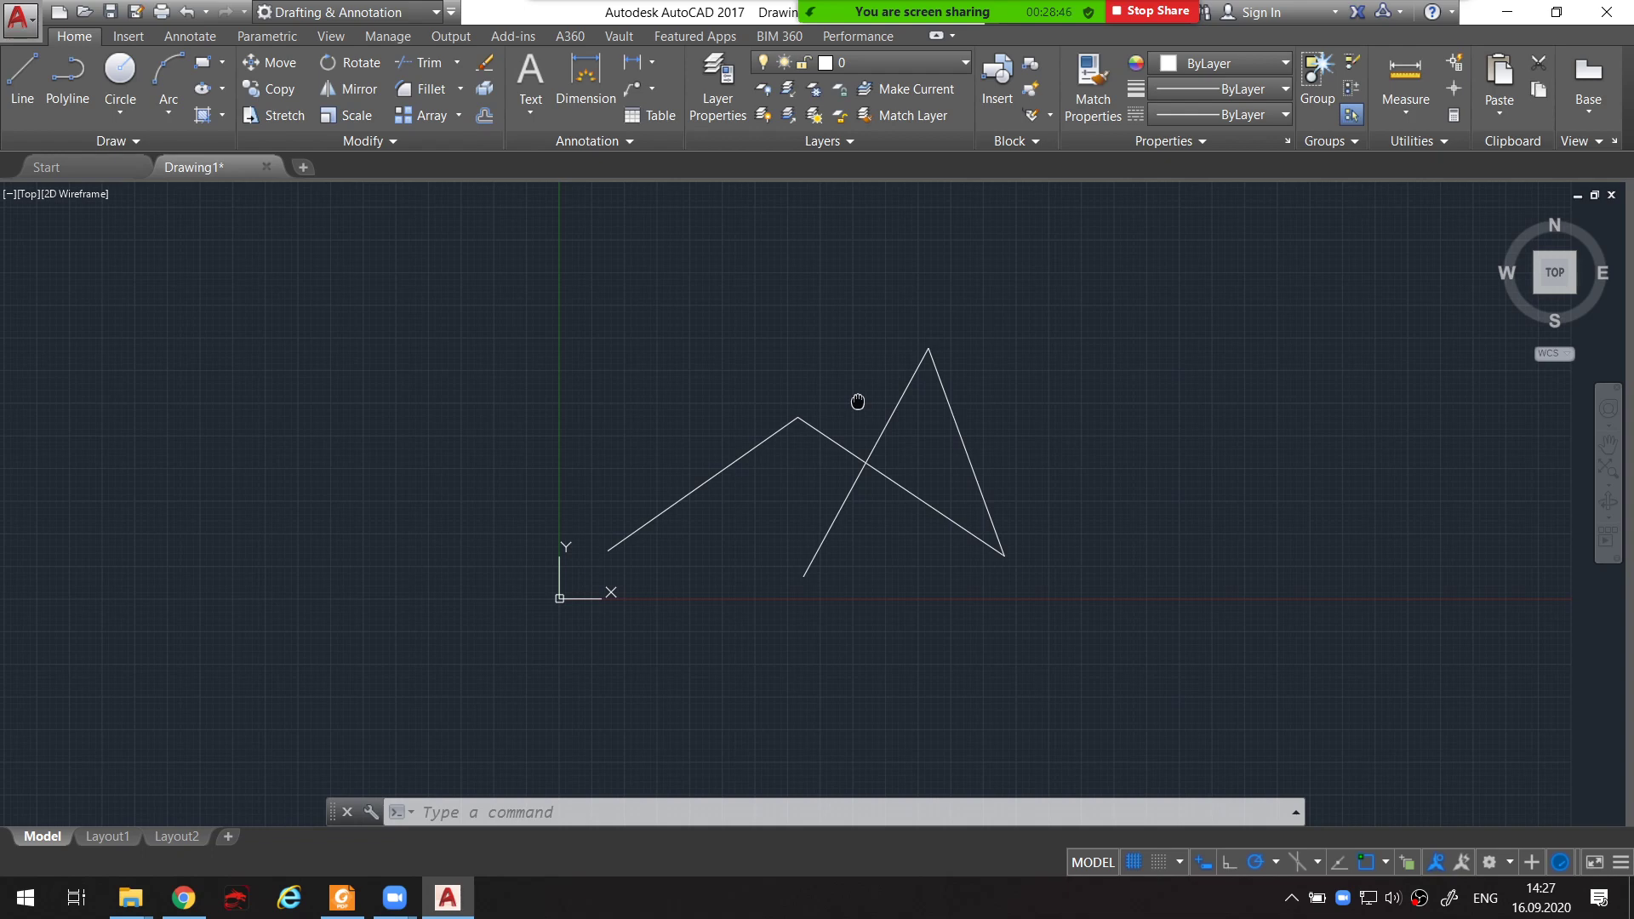
pyautogui.moveTo(858, 401)
pyautogui.mouseDown(button='middle')
pyautogui.moveTo(1025, 434)
pyautogui.moveTo(1036, 346)
pyautogui.moveTo(842, 368)
pyautogui.moveTo(879, 369)
pyautogui.mouseUp(button='middle')
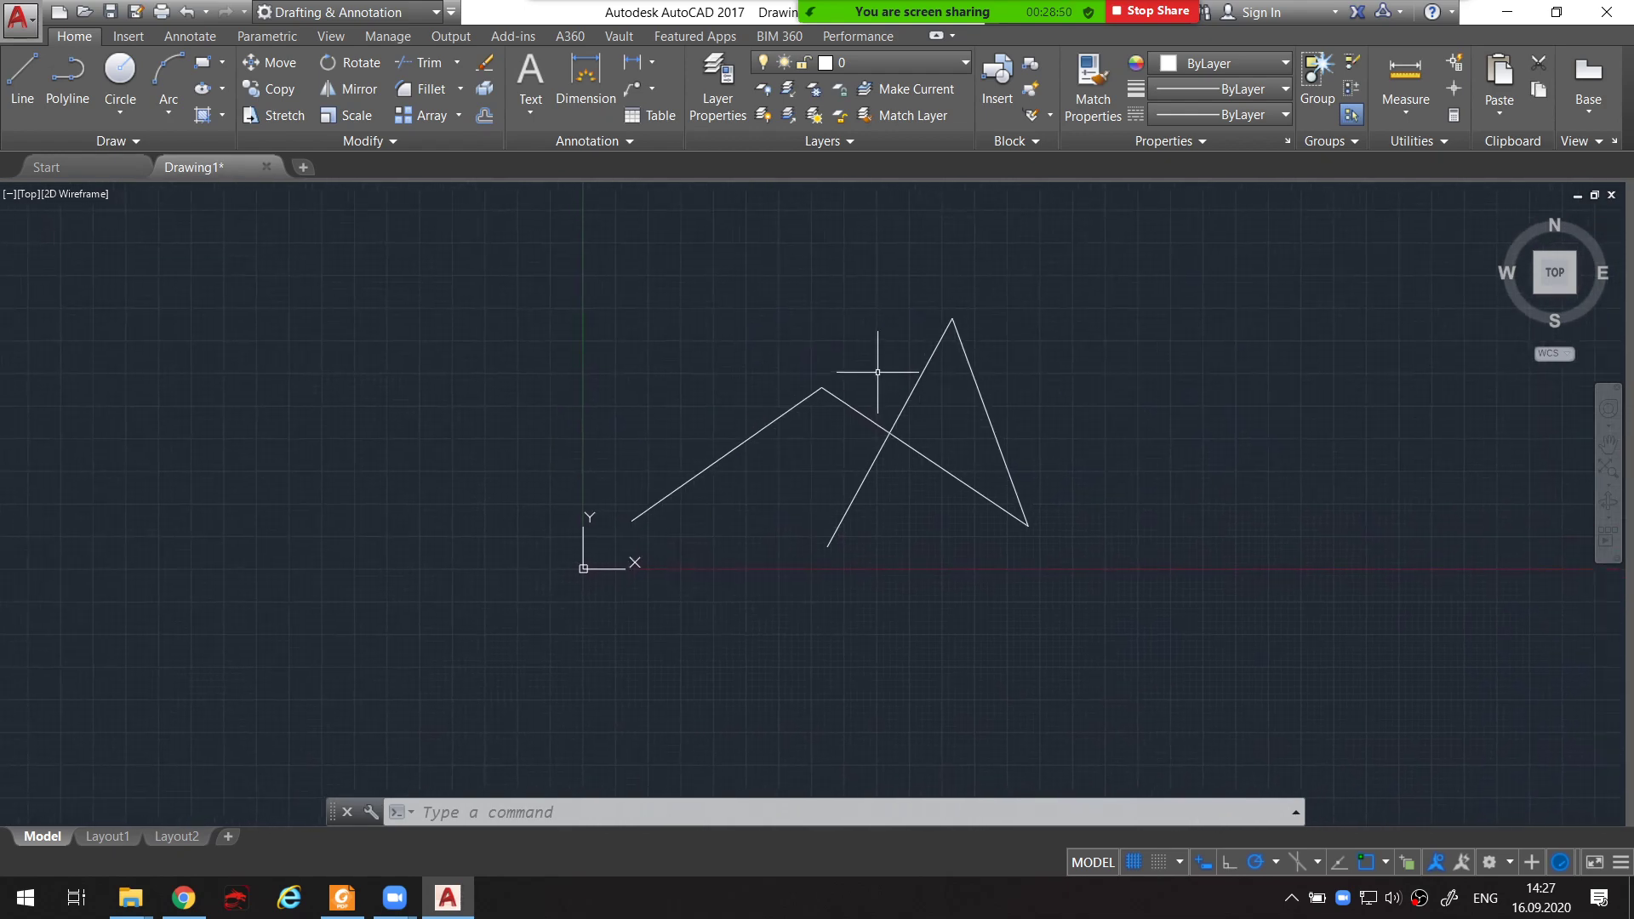
pyautogui.scroll(4, 877, 378)
pyautogui.scroll(-2, 876, 375)
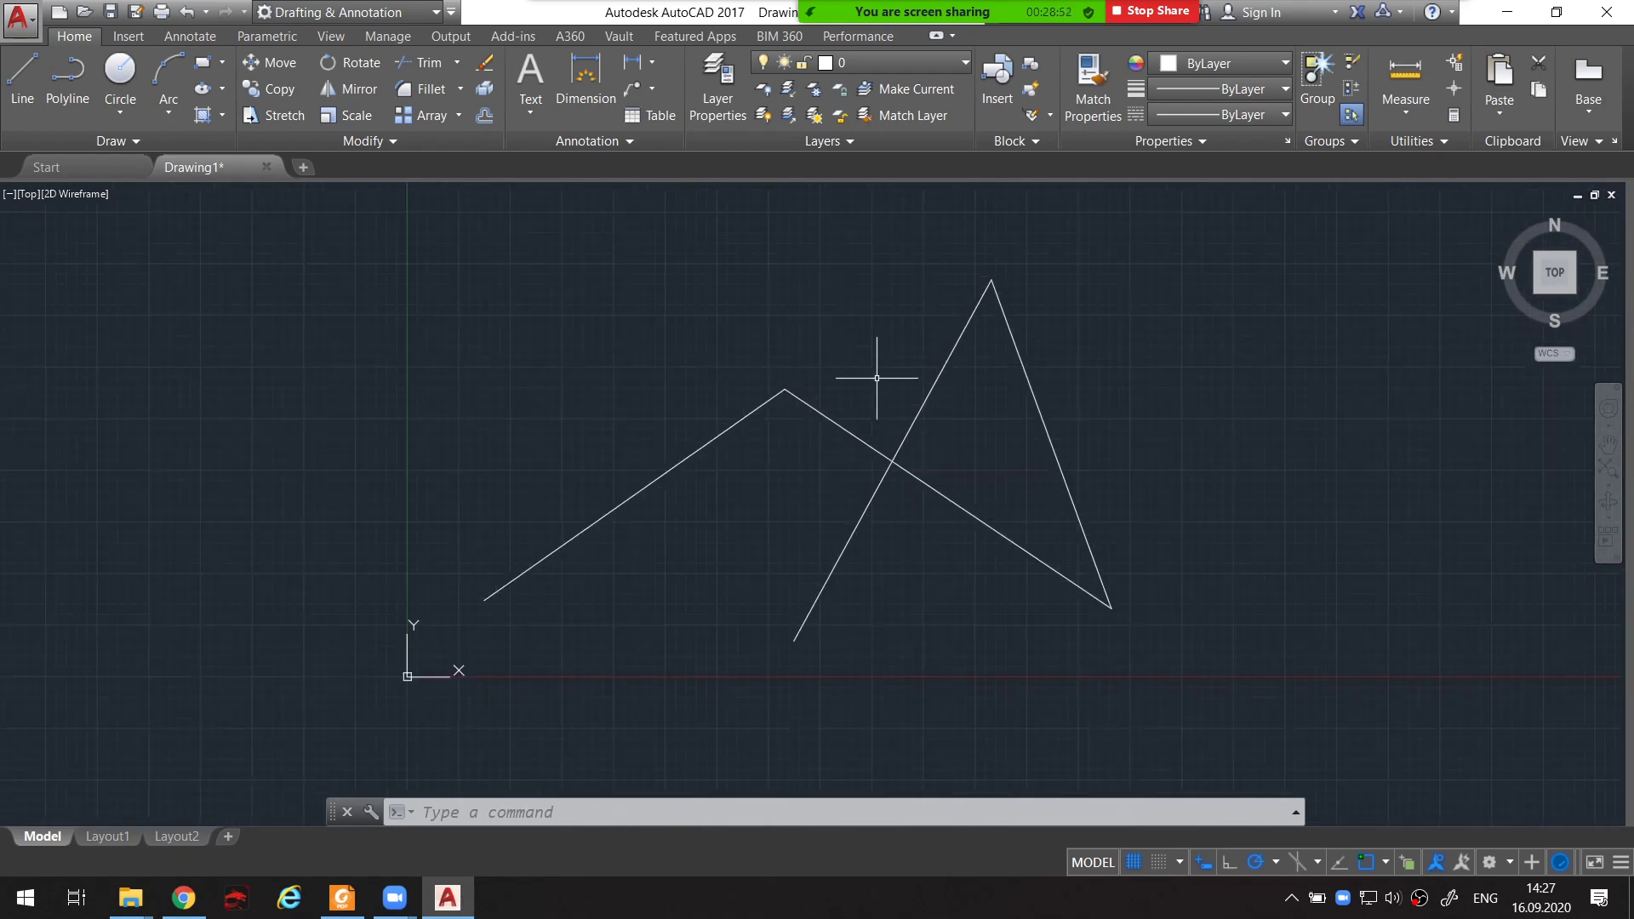
pyautogui.scroll(-2, 876, 376)
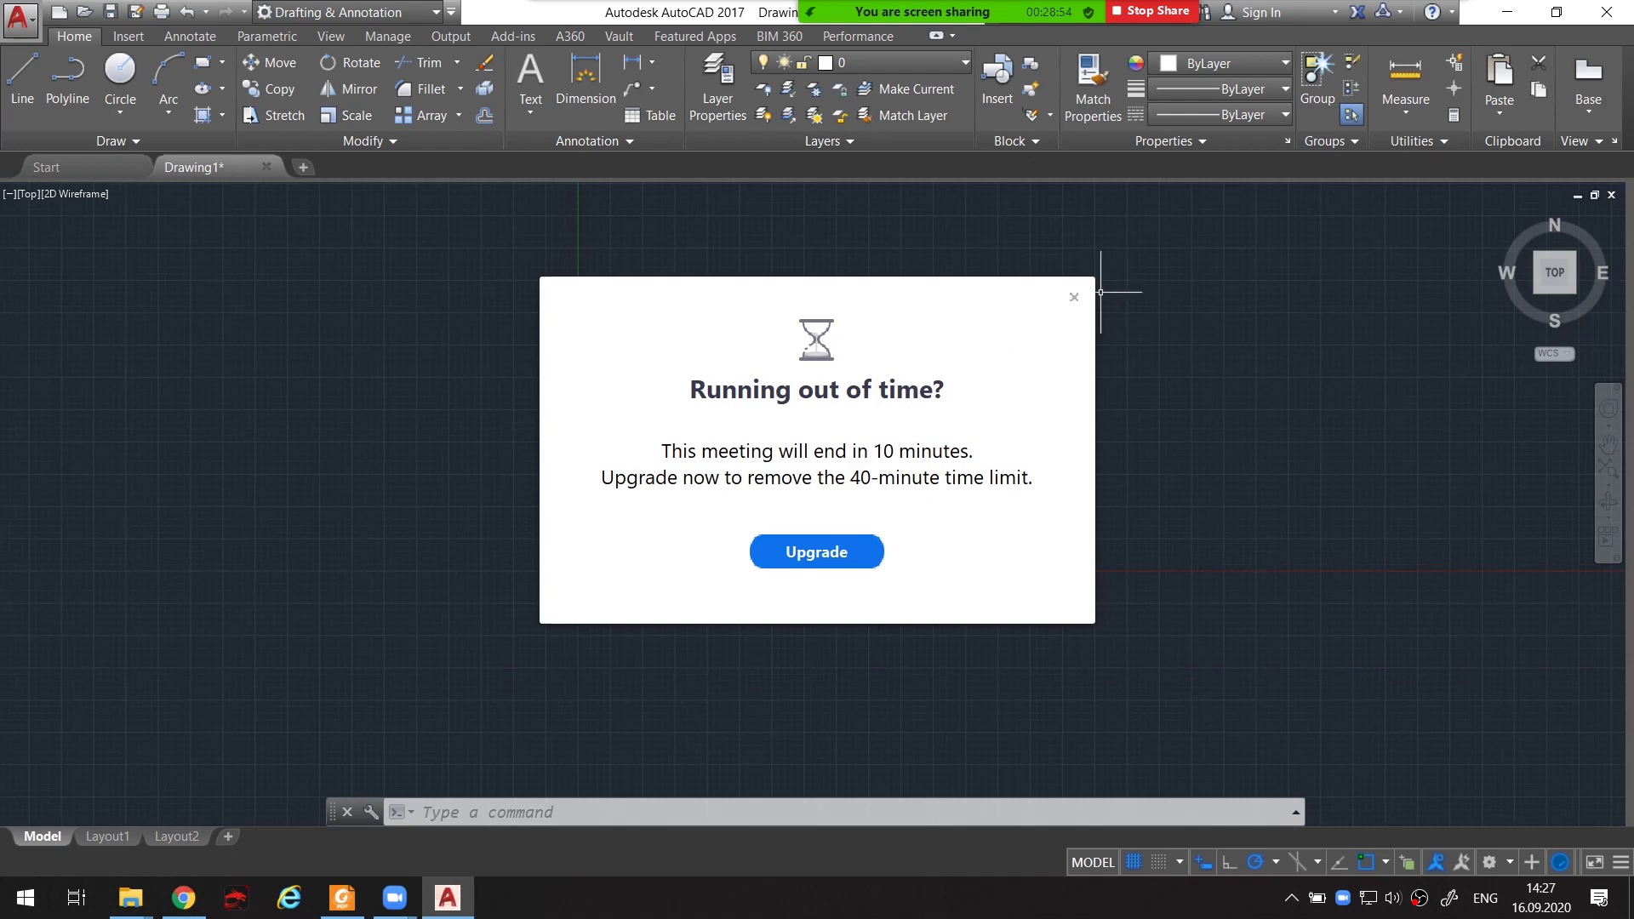
pyautogui.click(1074, 297)
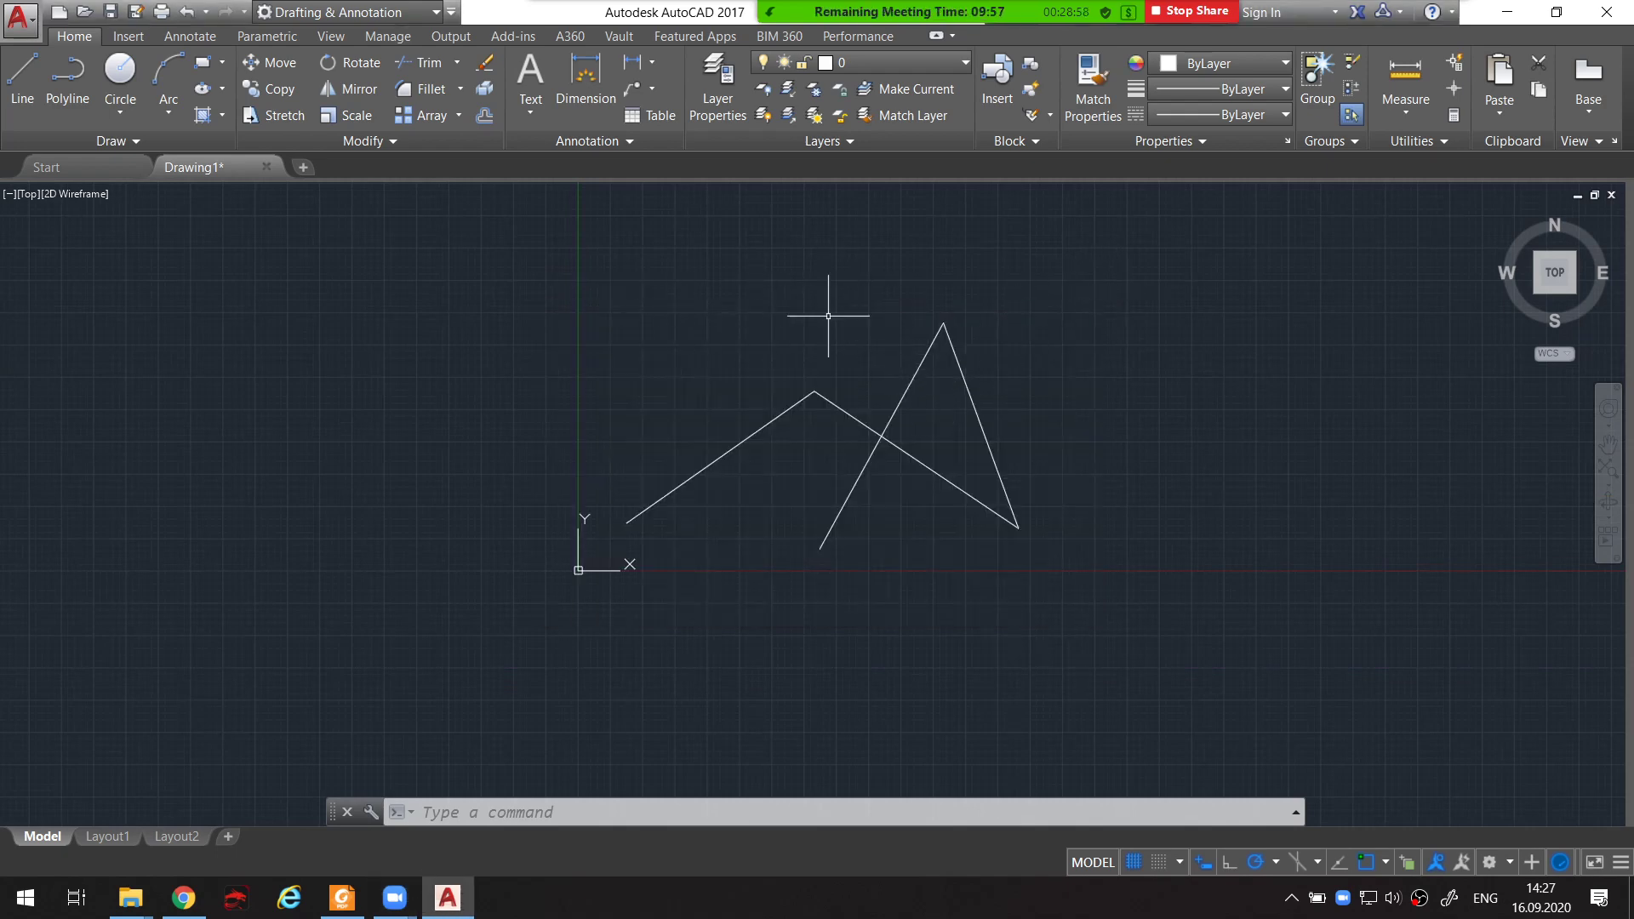
pyautogui.scroll(2, 818, 326)
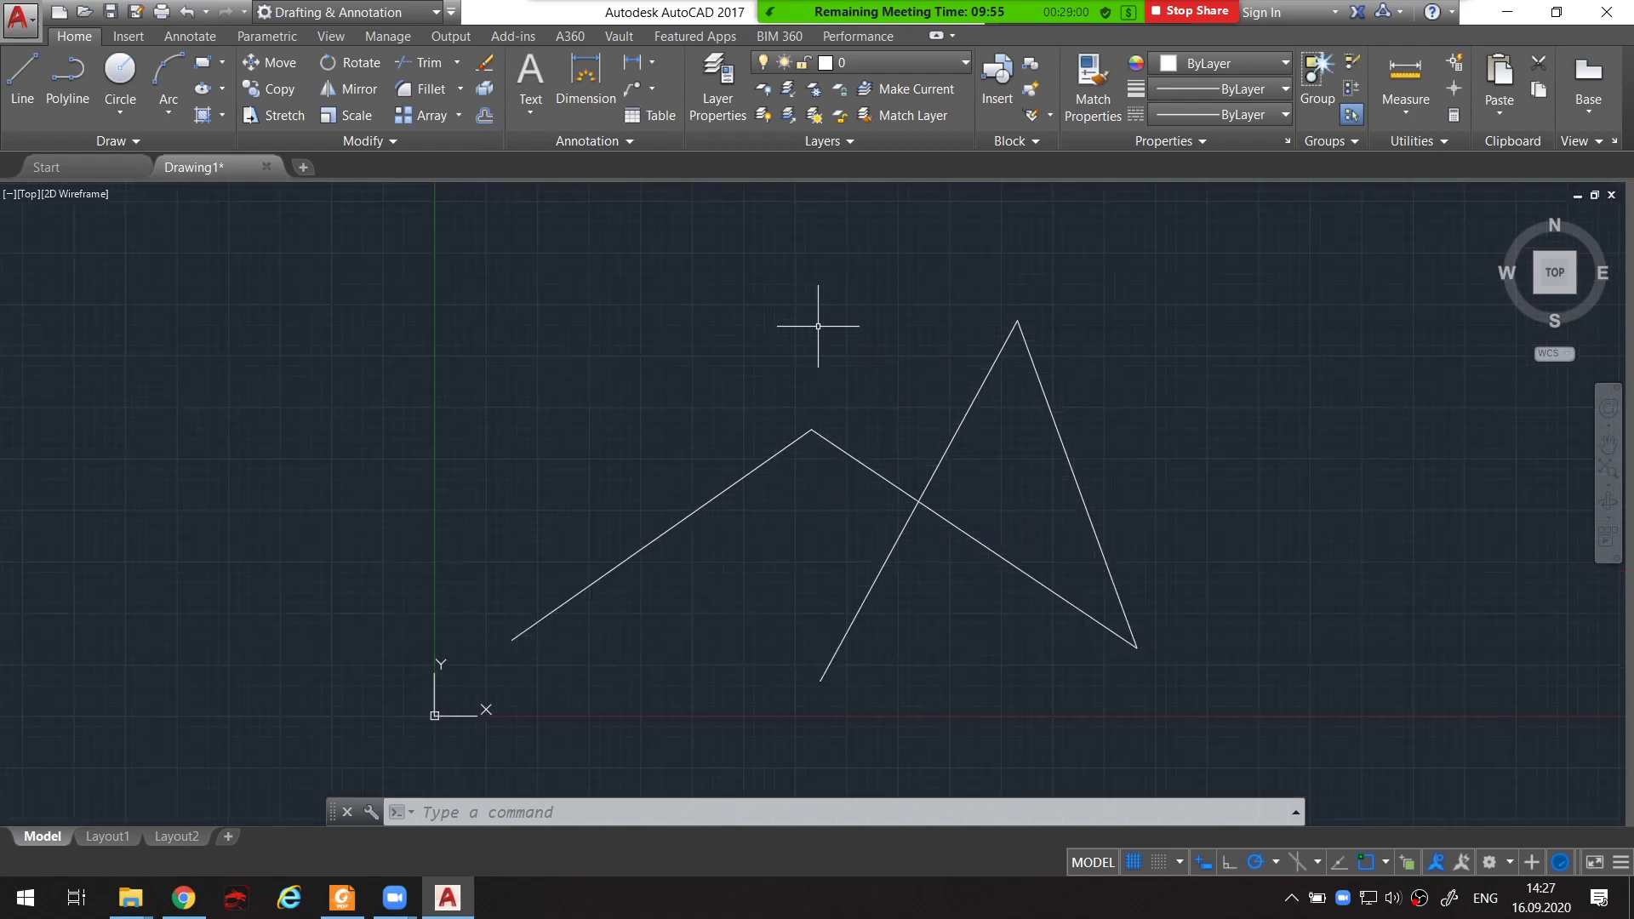
pyautogui.scroll(-1, 823, 329)
pyautogui.scroll(-1, 817, 340)
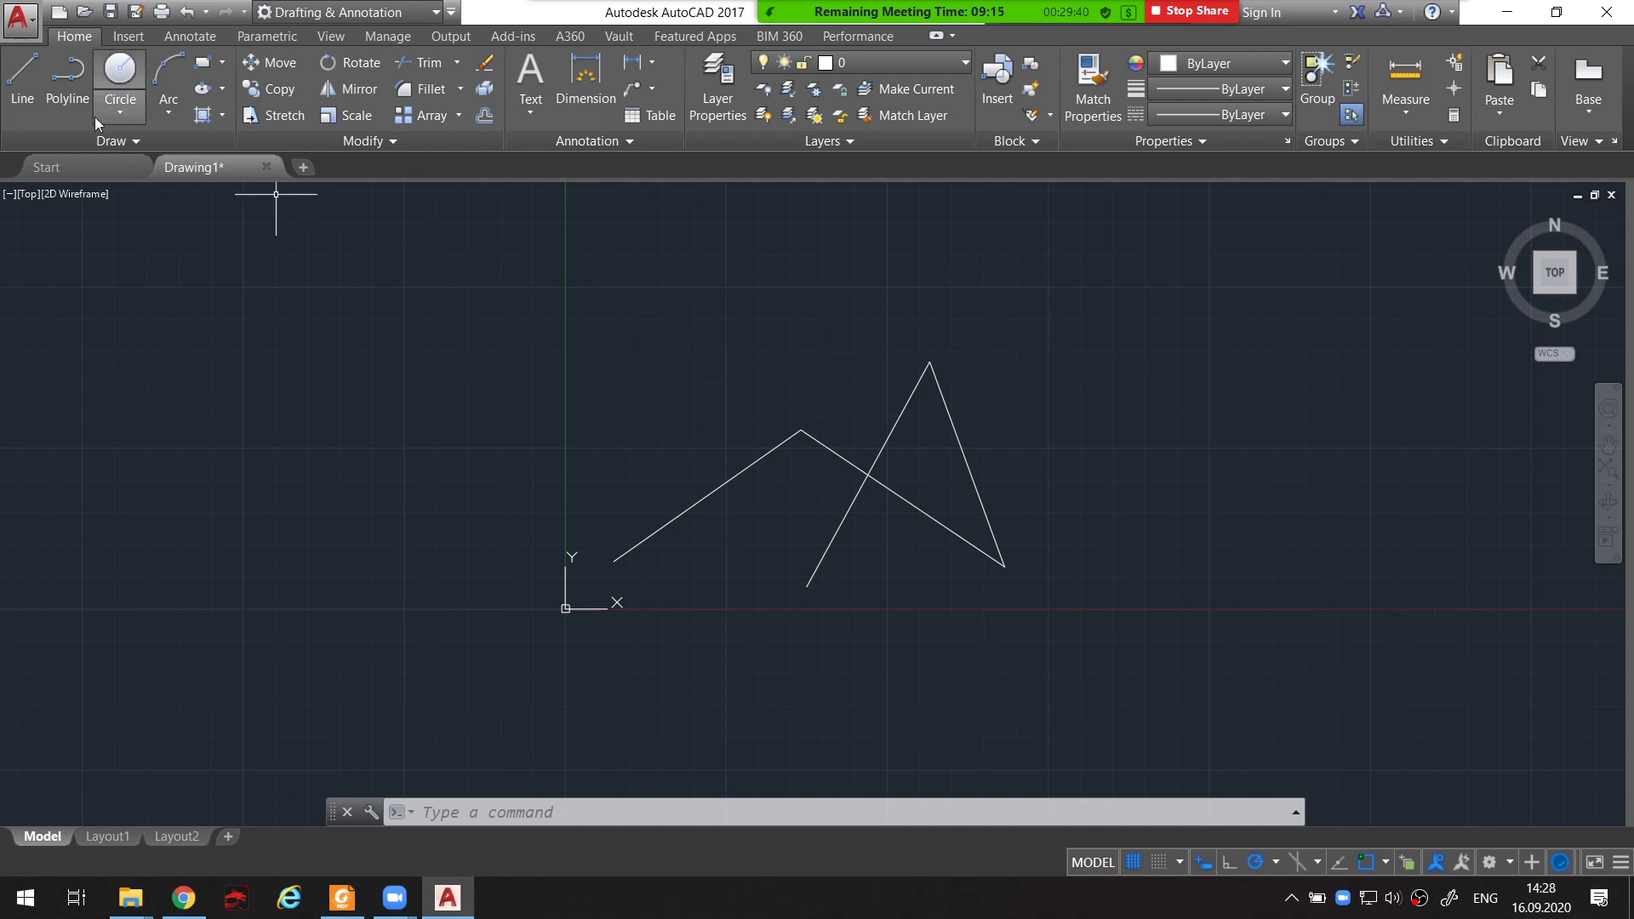
# Start a Line from the Home ribbon, cancel it, then pan and zoom in on the zigzag
pyautogui.click(18, 85)
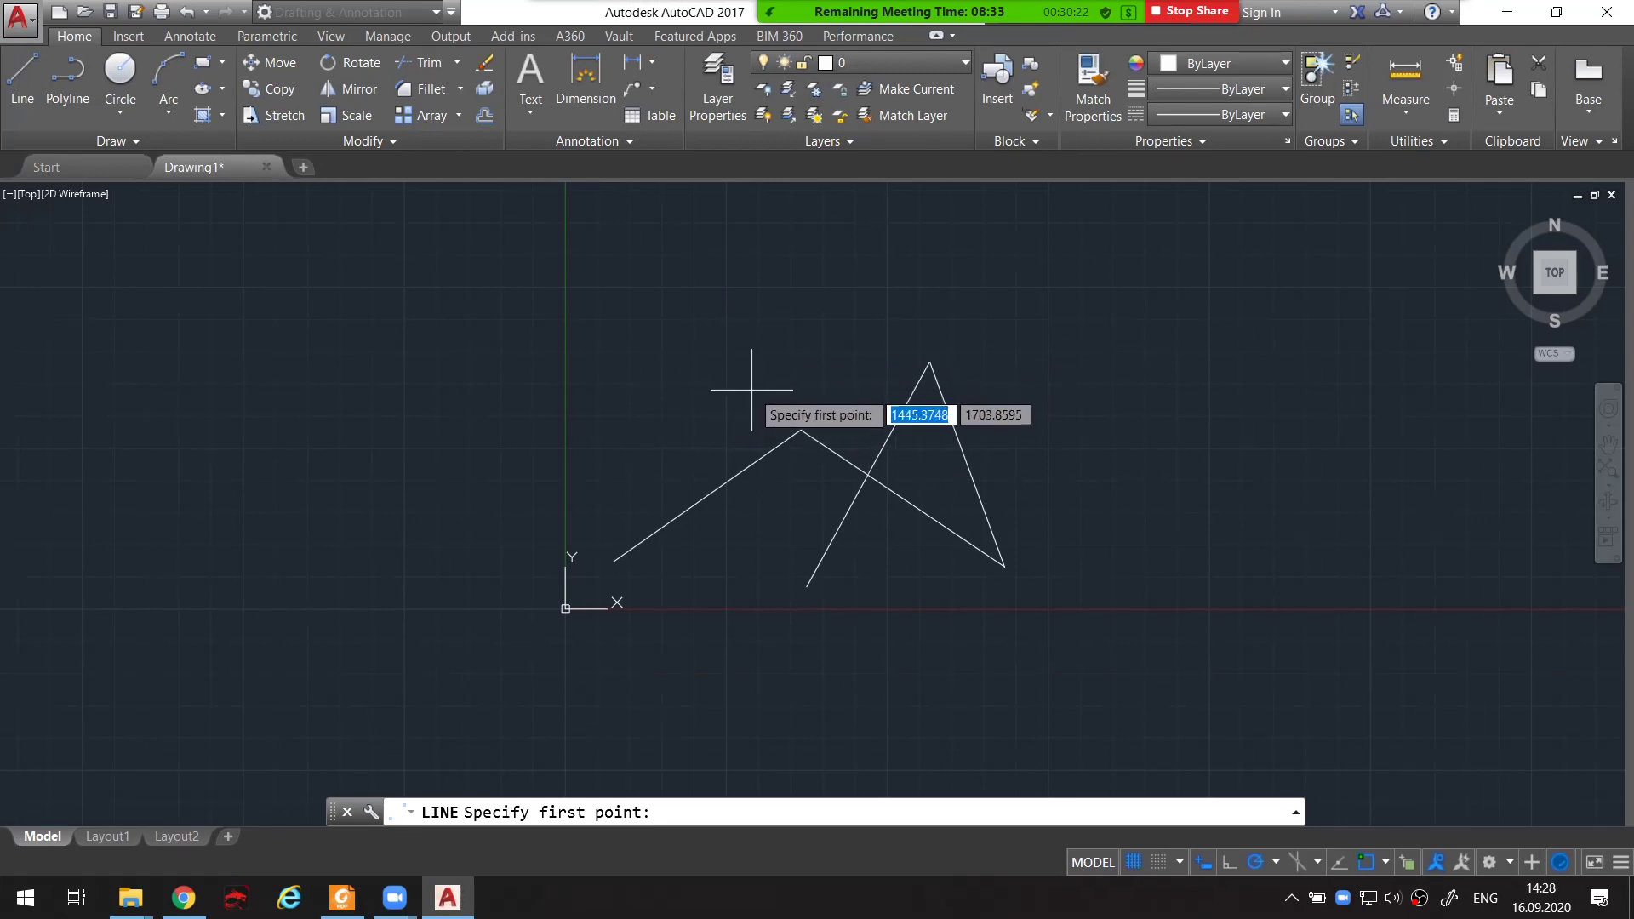
pyautogui.press('Escape')
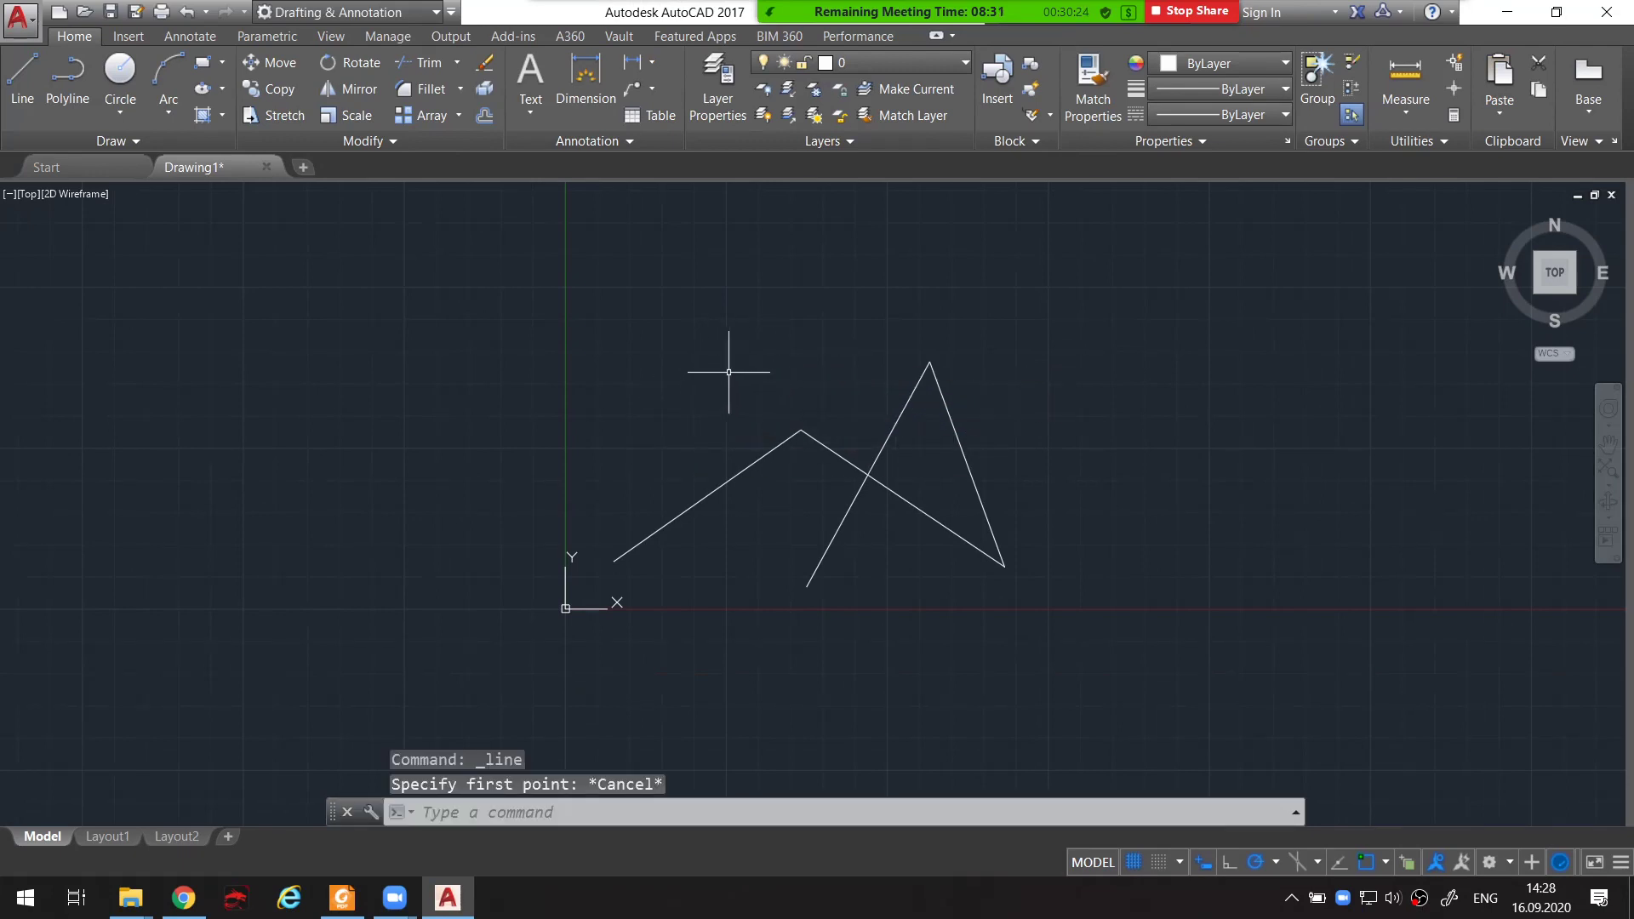
pyautogui.moveTo(730, 412); pyautogui.dragTo(721, 430, button='middle')
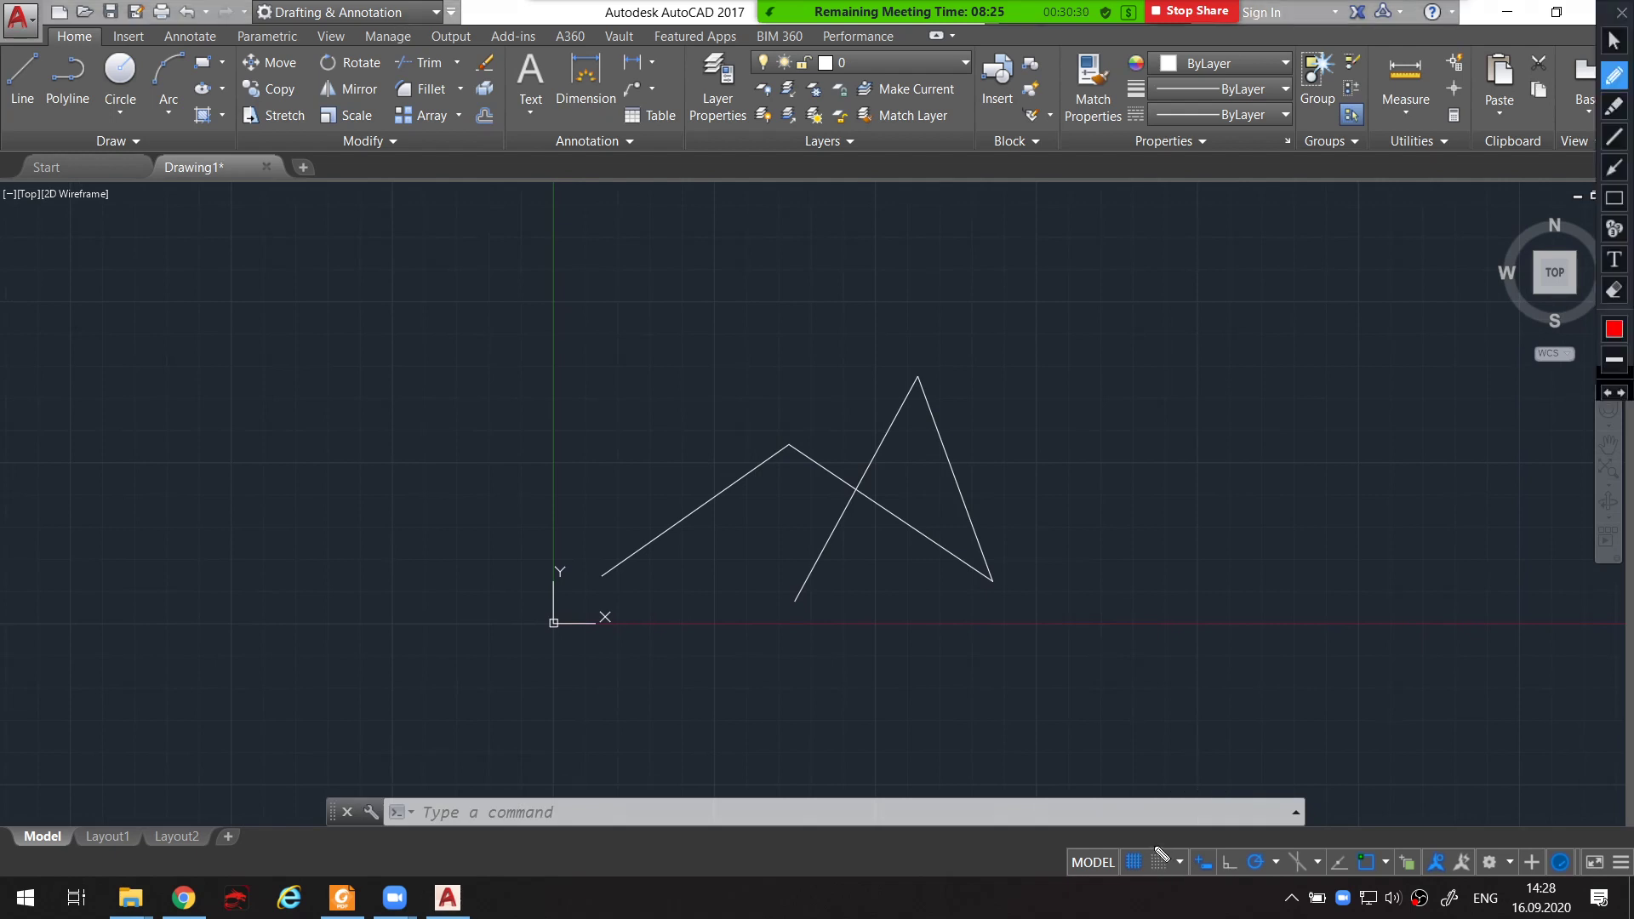
pyautogui.moveTo(1143, 841)
pyautogui.mouseDown()
pyautogui.moveTo(1100, 834)
pyautogui.moveTo(1078, 875)
pyautogui.moveTo(1238, 894)
pyautogui.moveTo(1600, 889)
pyautogui.mouseUp()
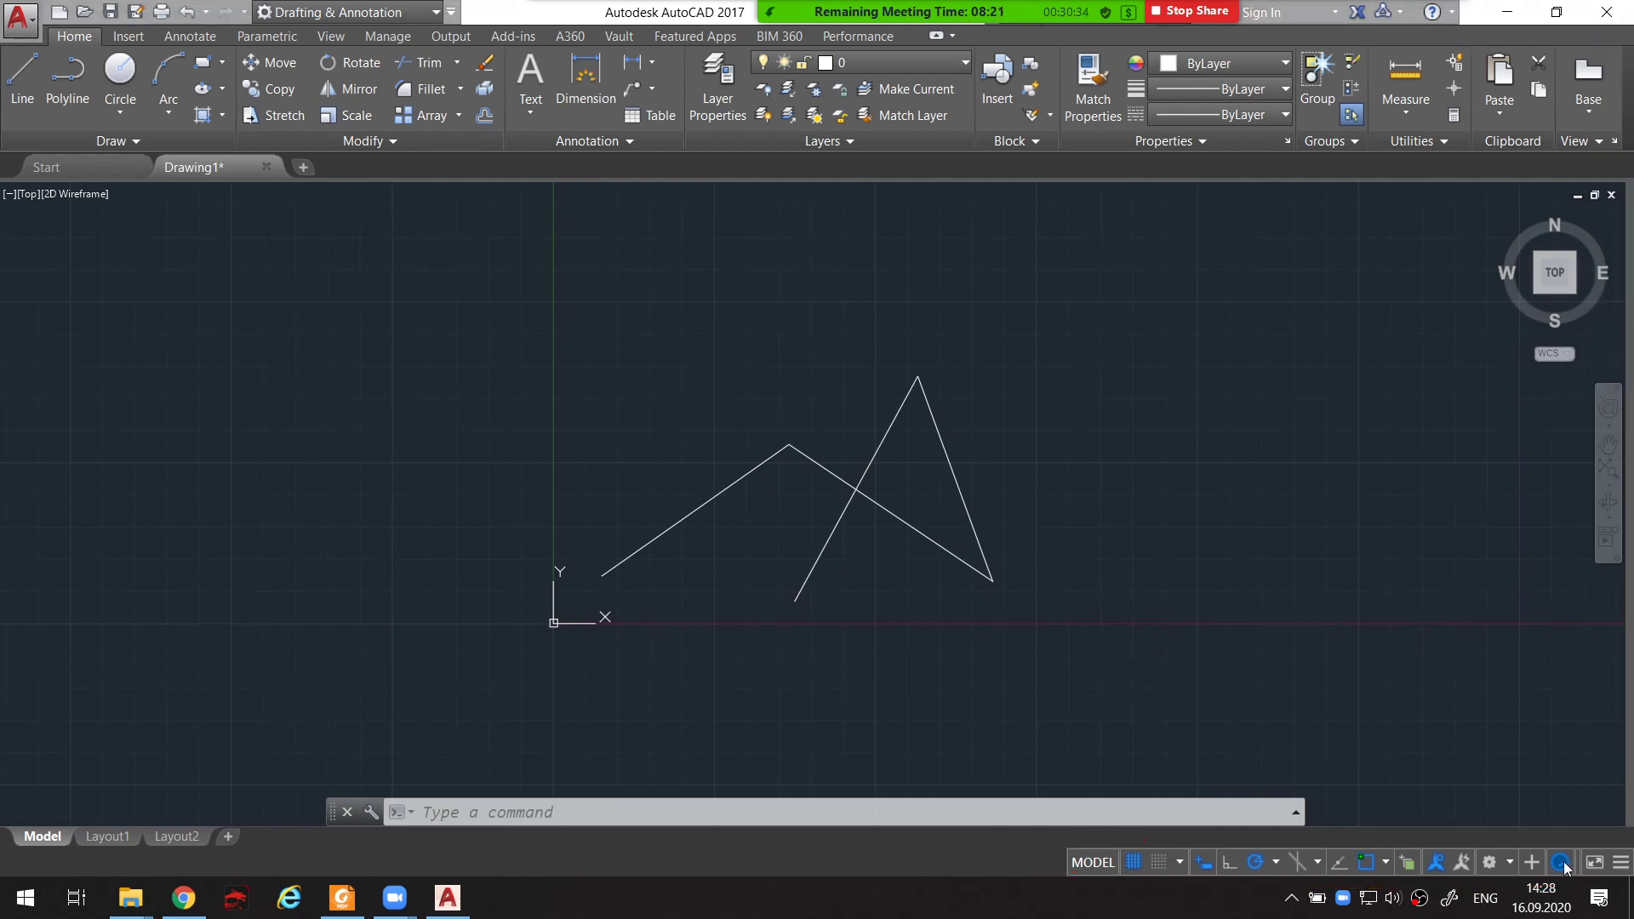
pyautogui.press('alt')
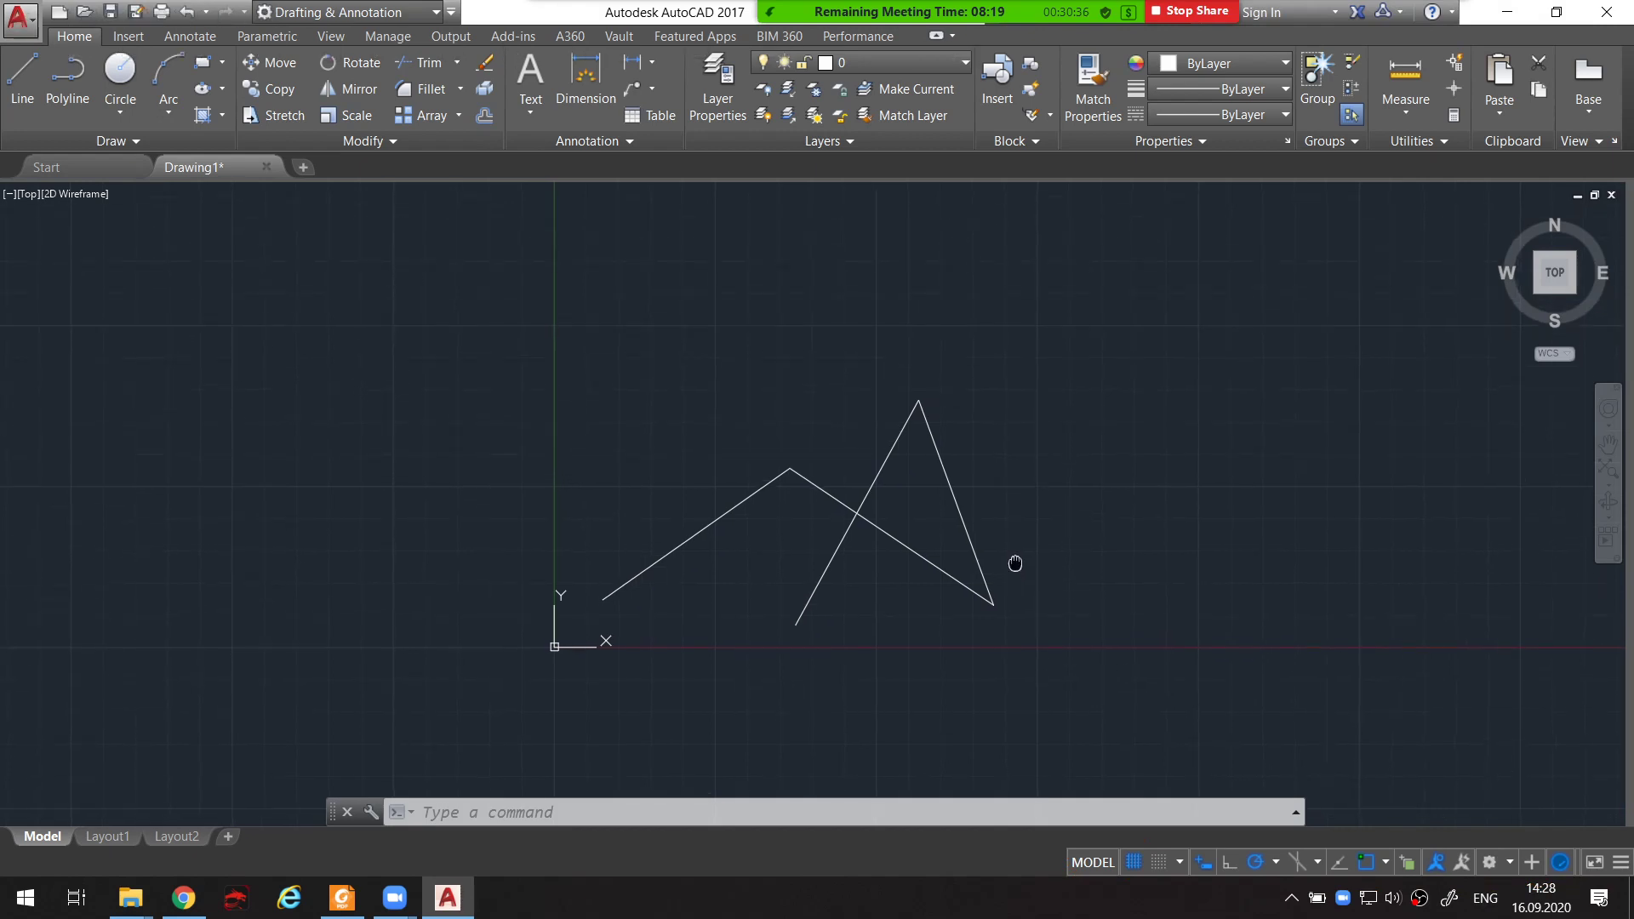
pyautogui.scroll(2, 904, 501)
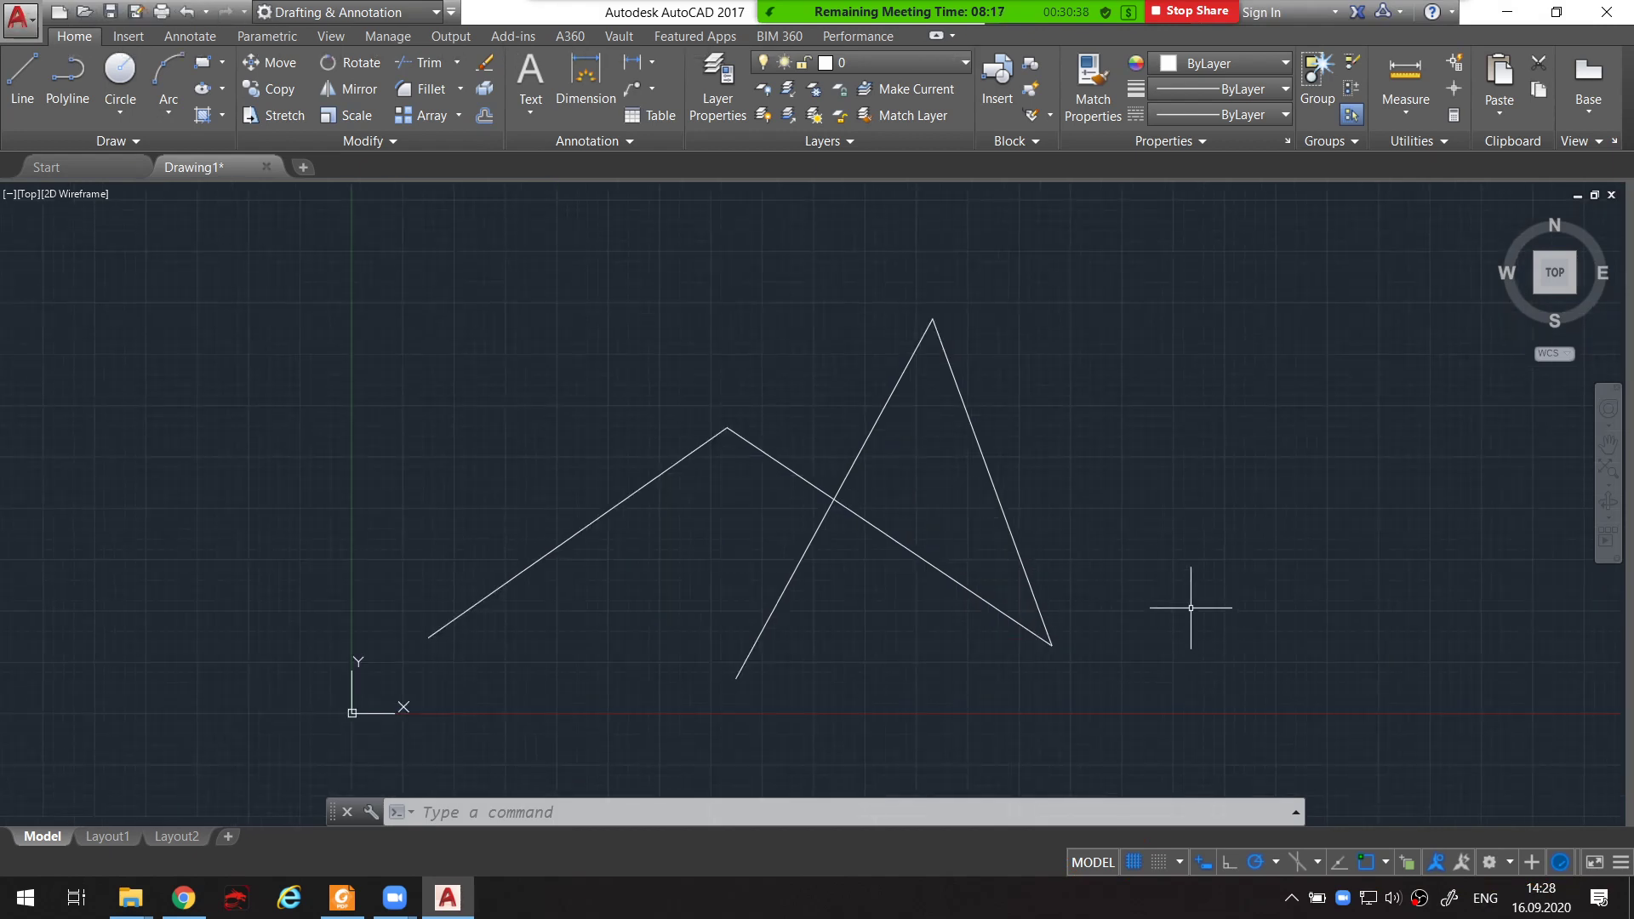
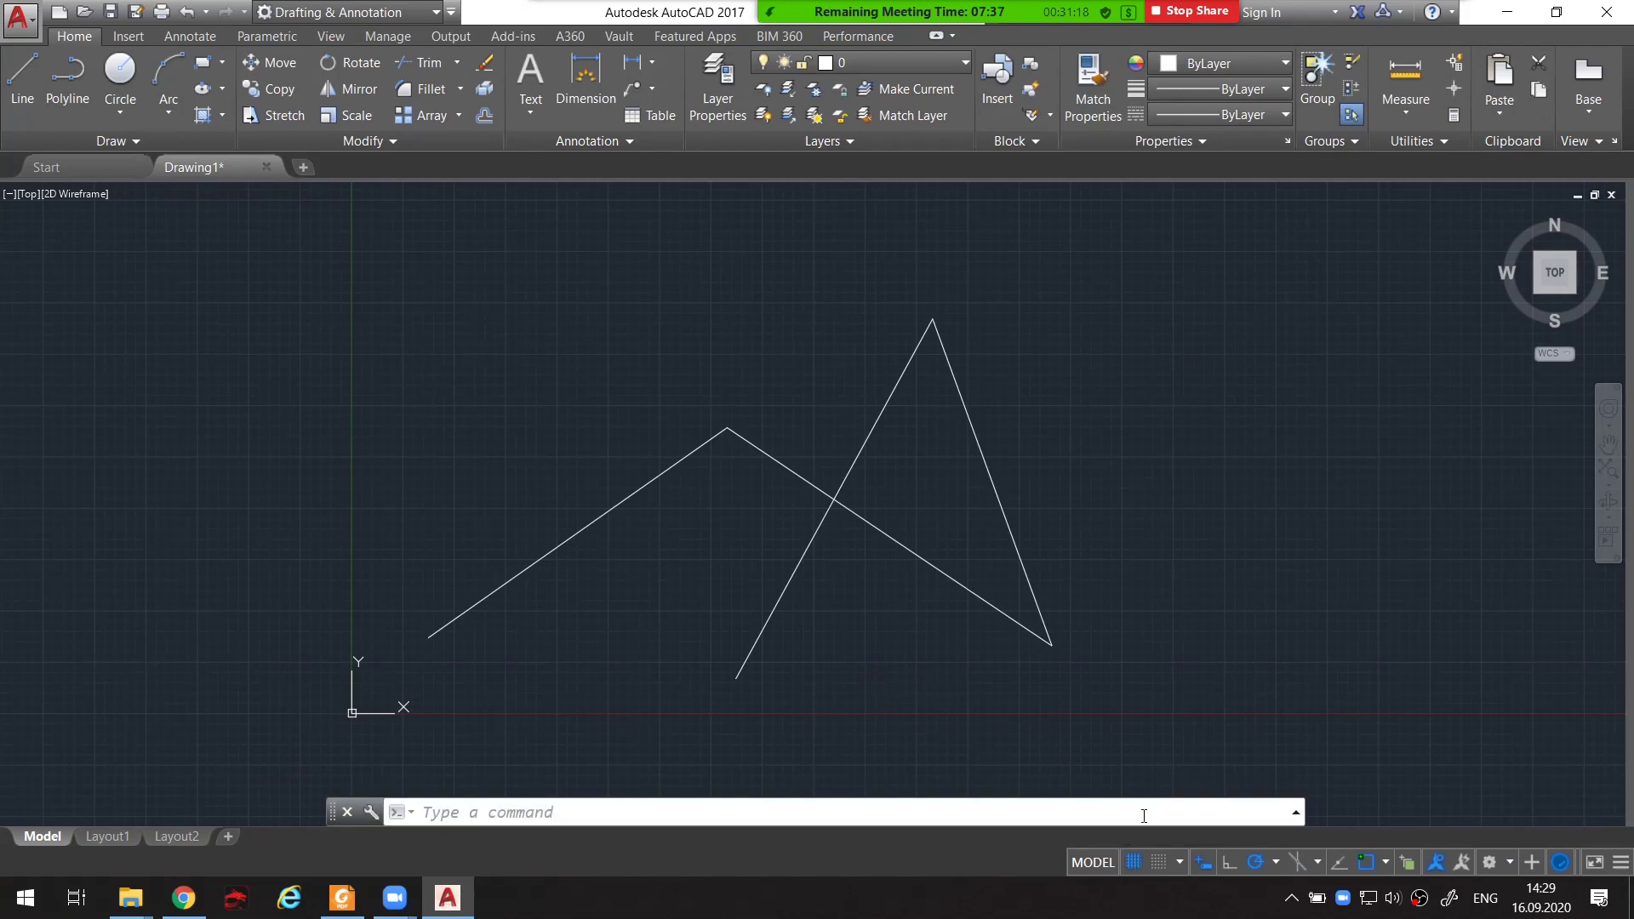
# Toggle the drawing grid off and back on, using the status-bar button and F7
pyautogui.click(1132, 863)
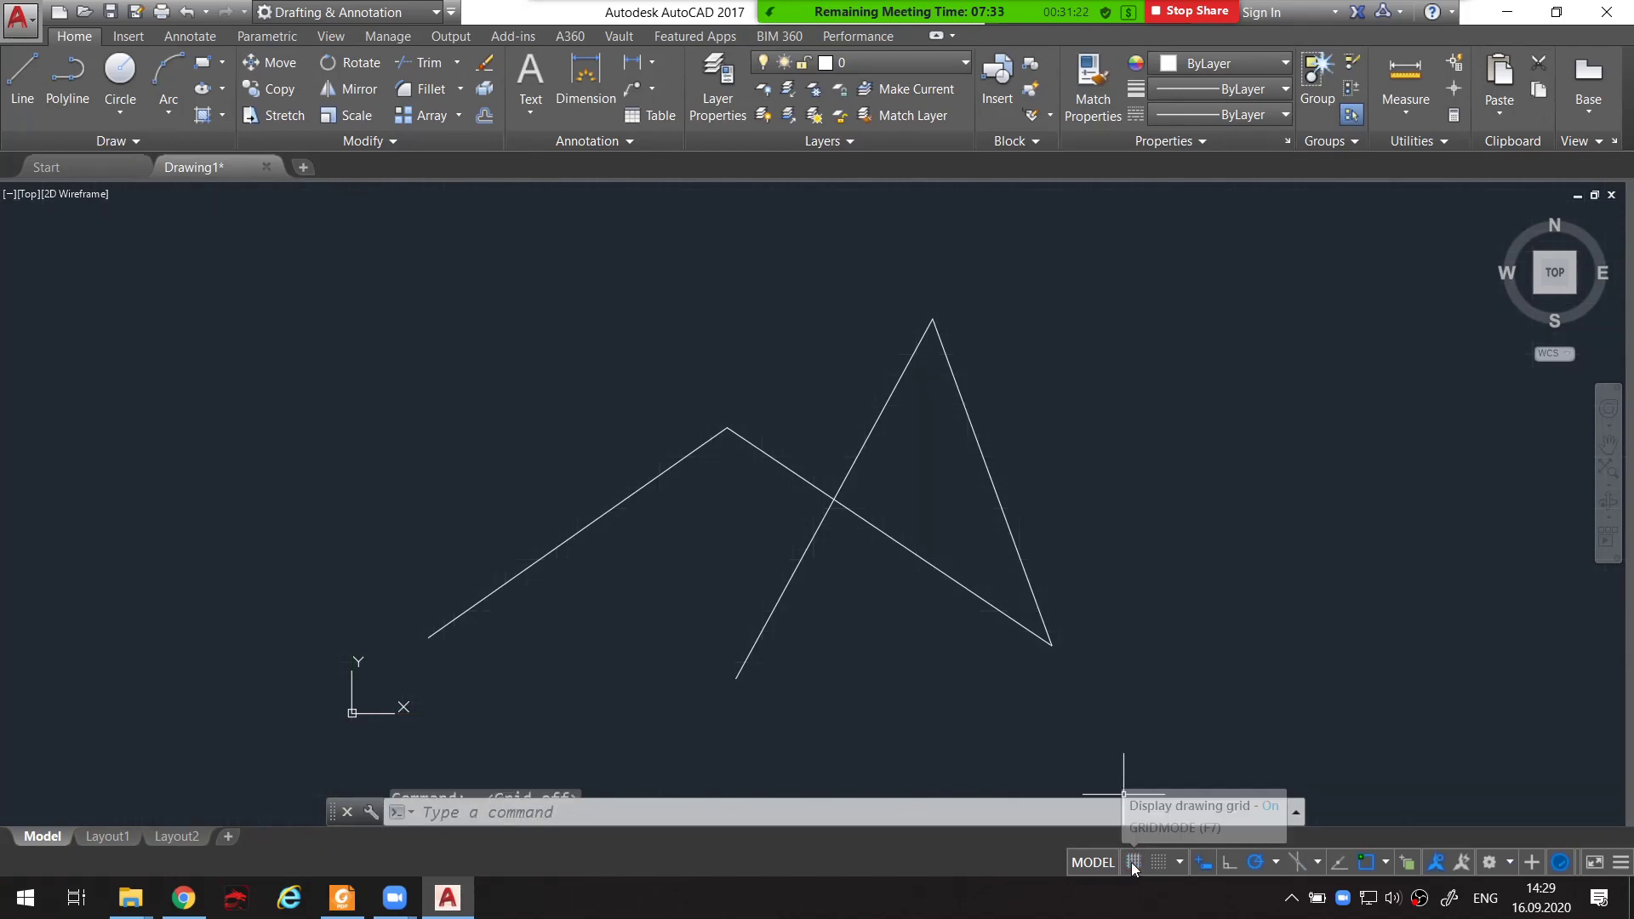
pyautogui.click(1133, 864)
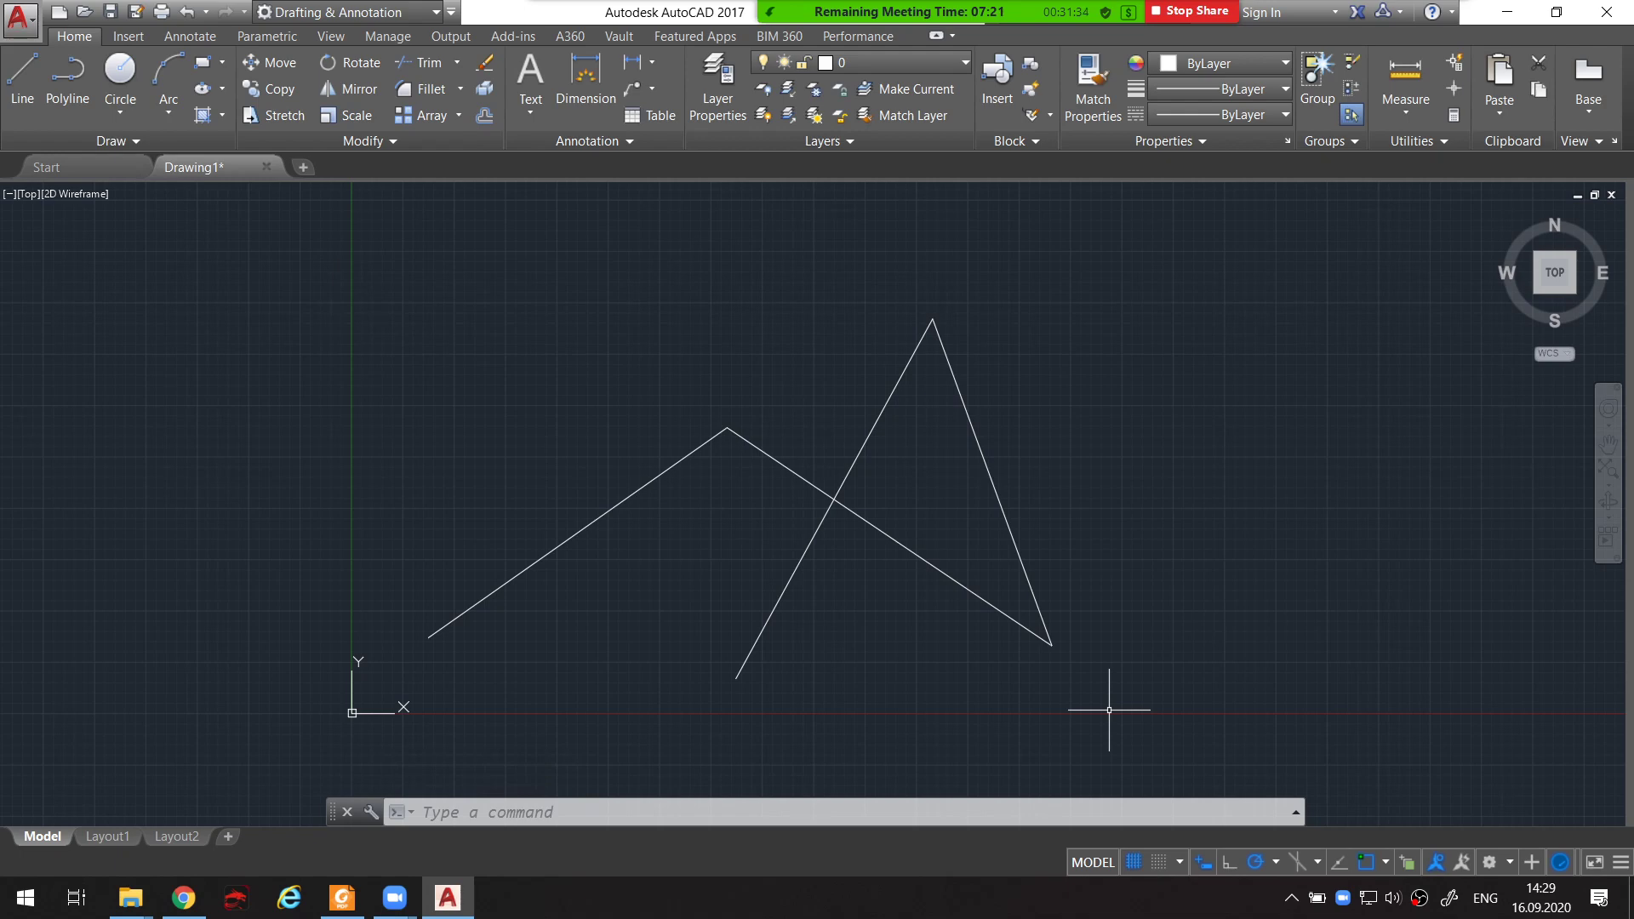
pyautogui.press('F7')
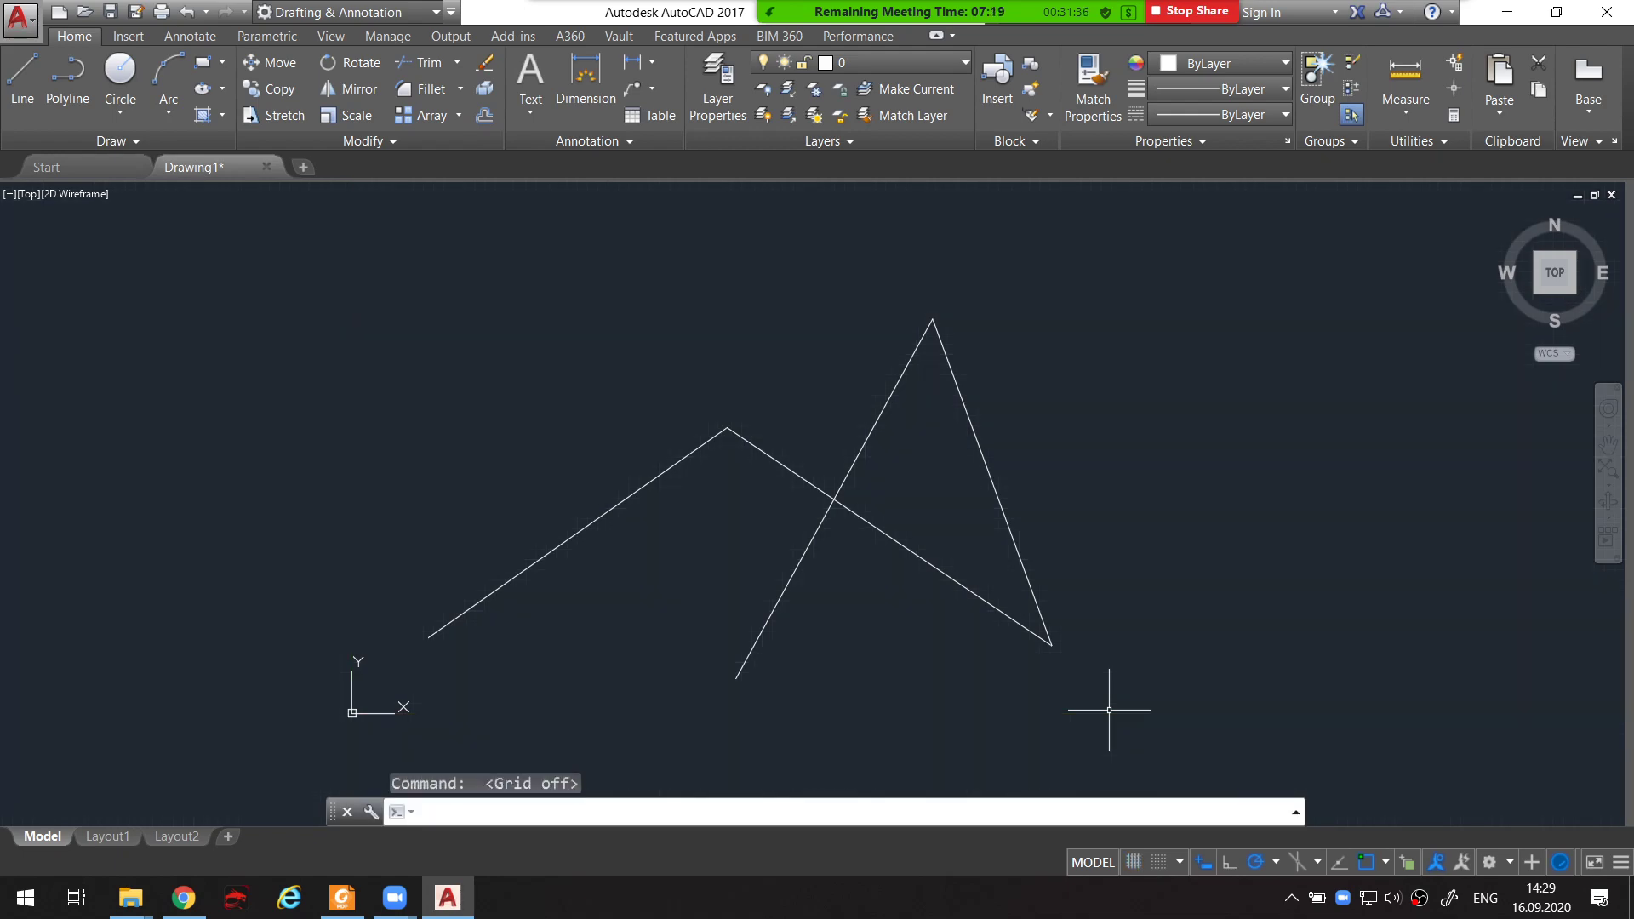
pyautogui.press('F7')
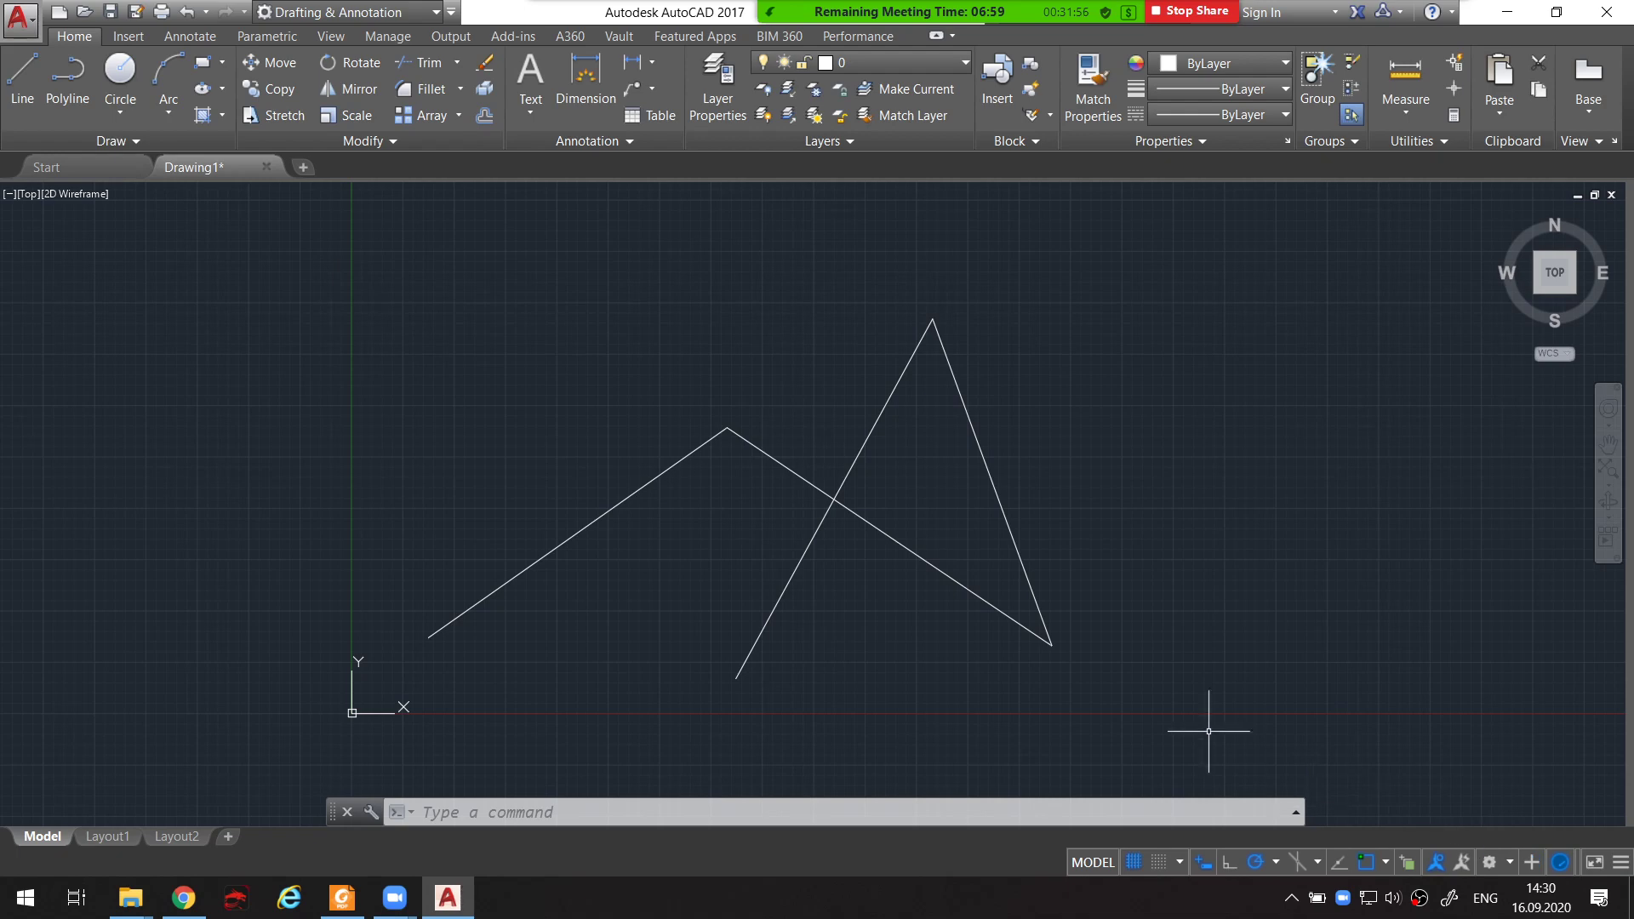
# Start a trial line, place its first point, toggle the grid, then cancel it
pyautogui.click(25, 80)
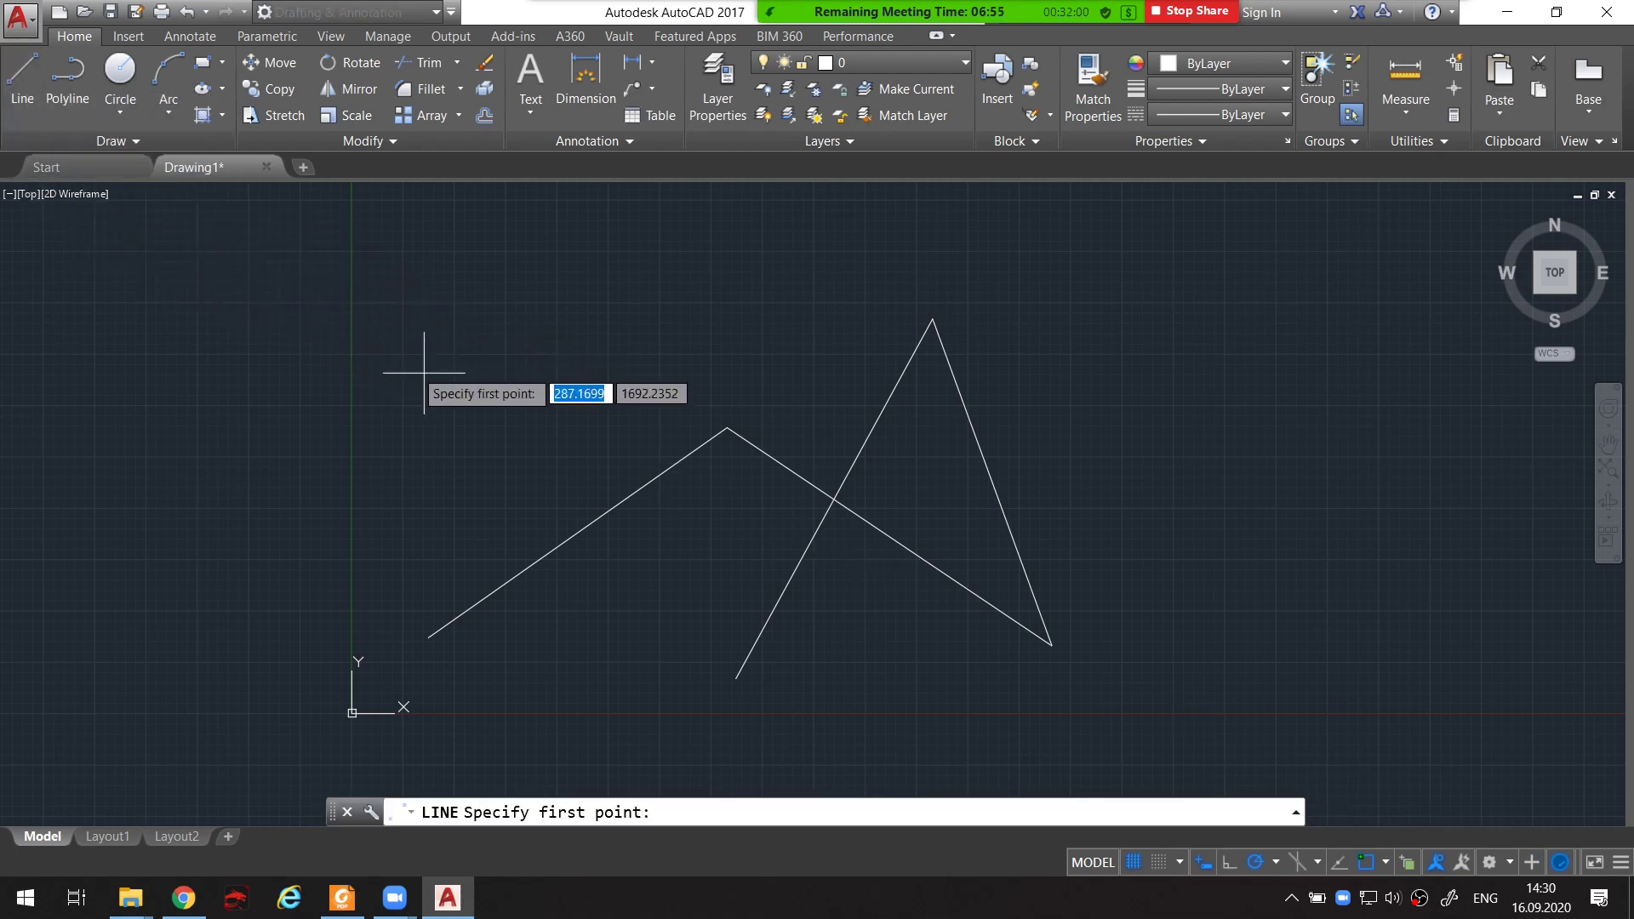
pyautogui.click(429, 464)
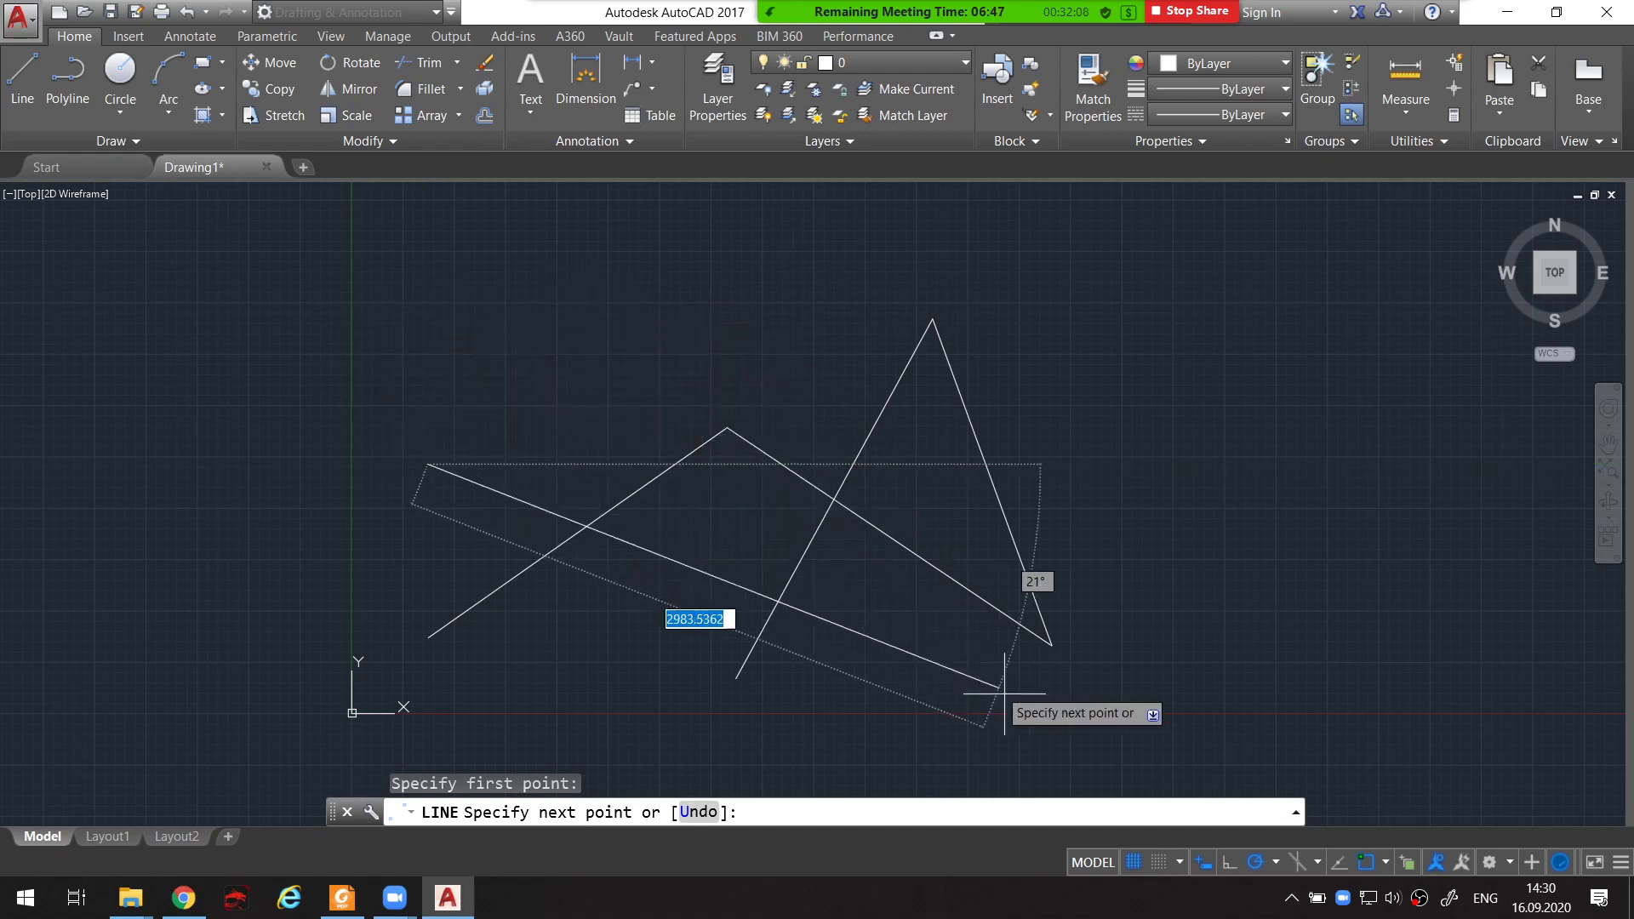
pyautogui.click(1137, 861)
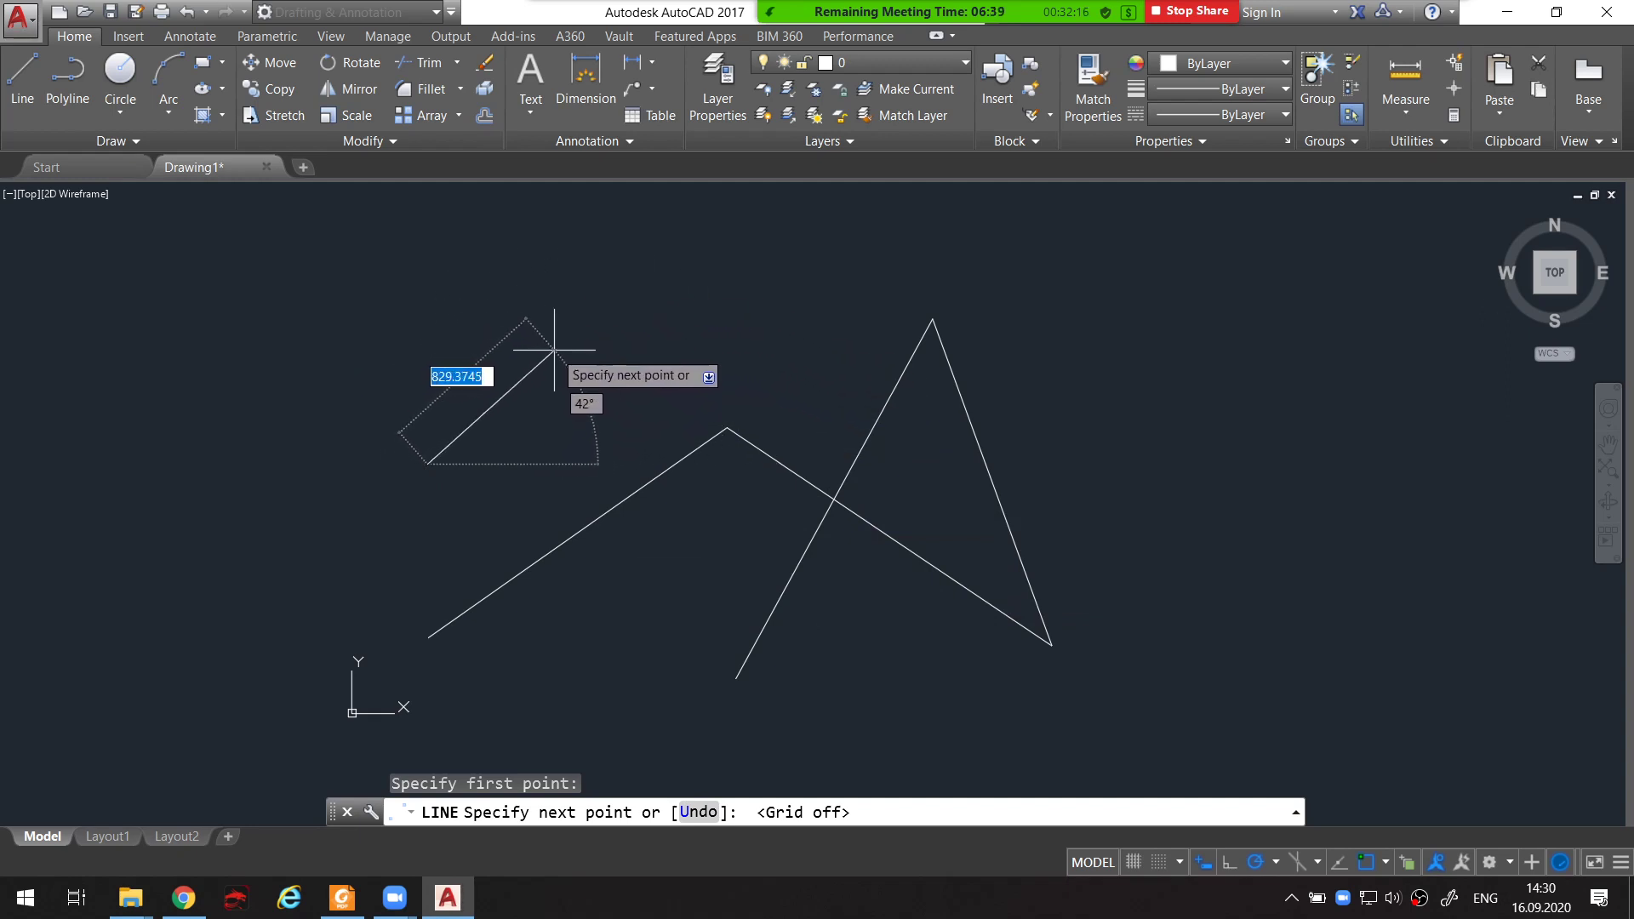
pyautogui.press('F7')
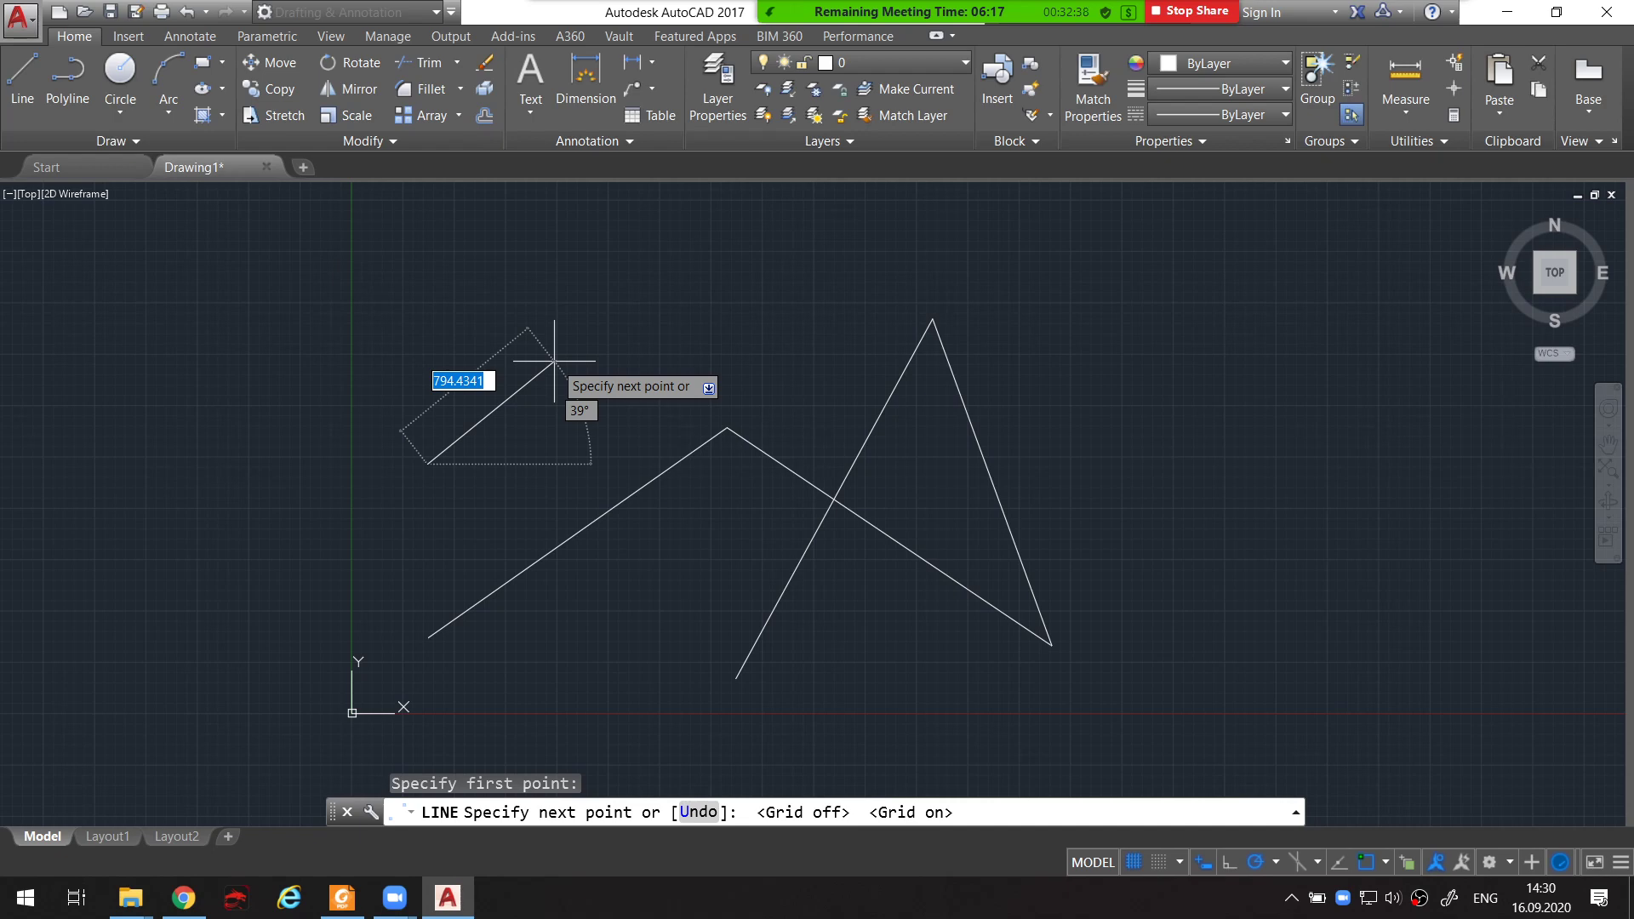
pyautogui.press('Escape')
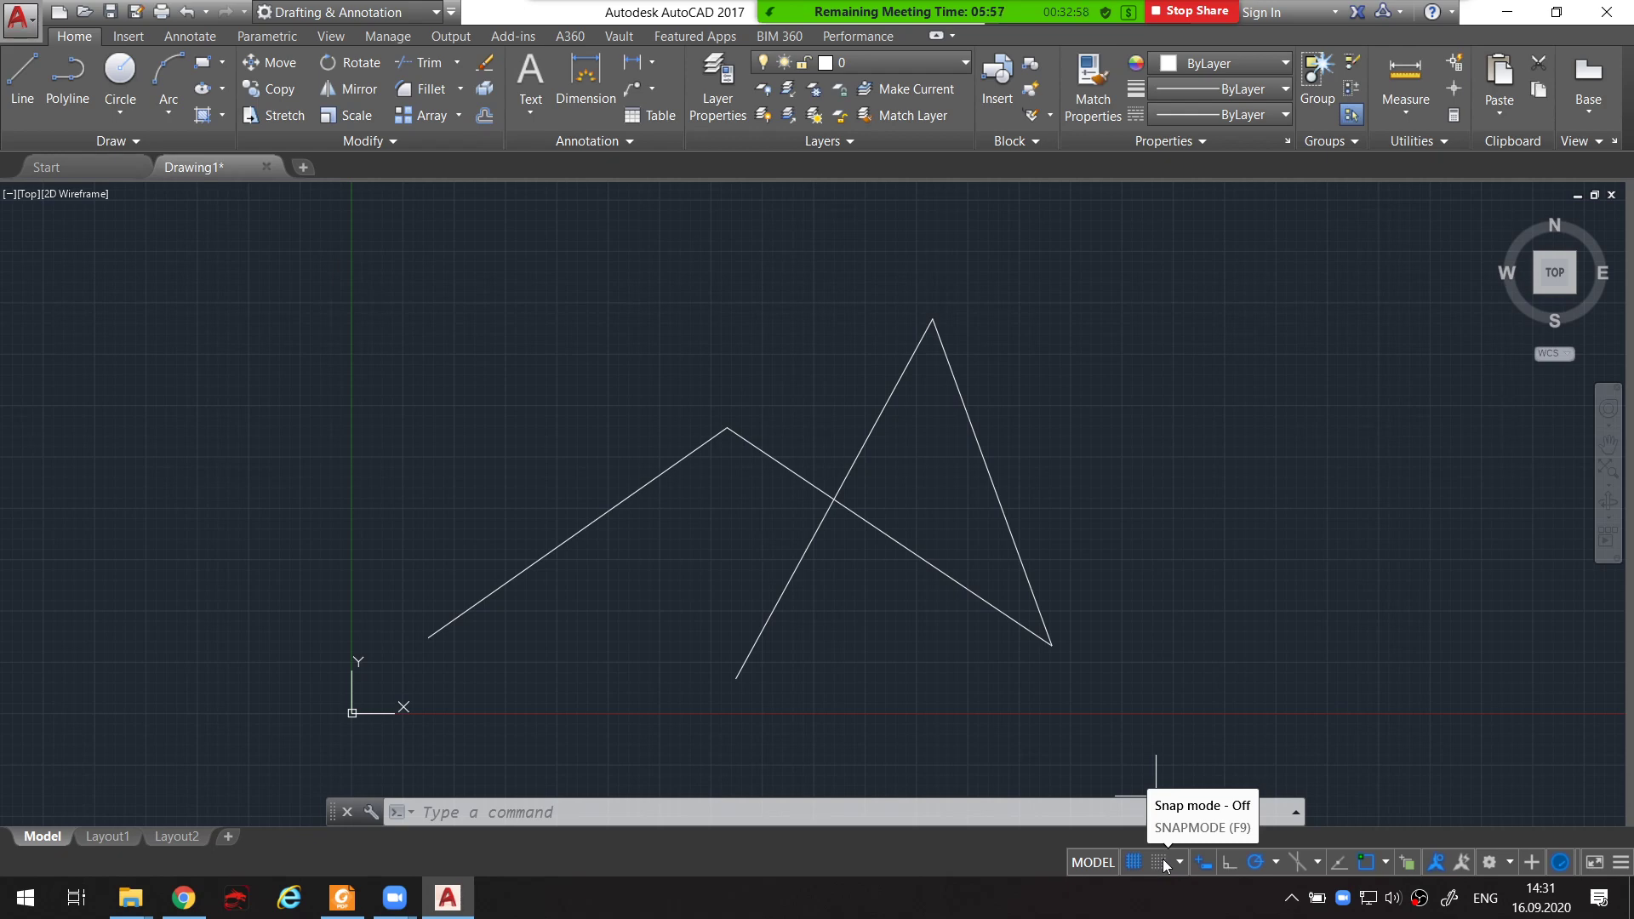
# Bring the UCS origin into view, turn on Snap Mode, and start a new line
pyautogui.scroll(-3, 1209, 595)
pyautogui.scroll(3, 1012, 553)
pyautogui.scroll(3, 755, 572)
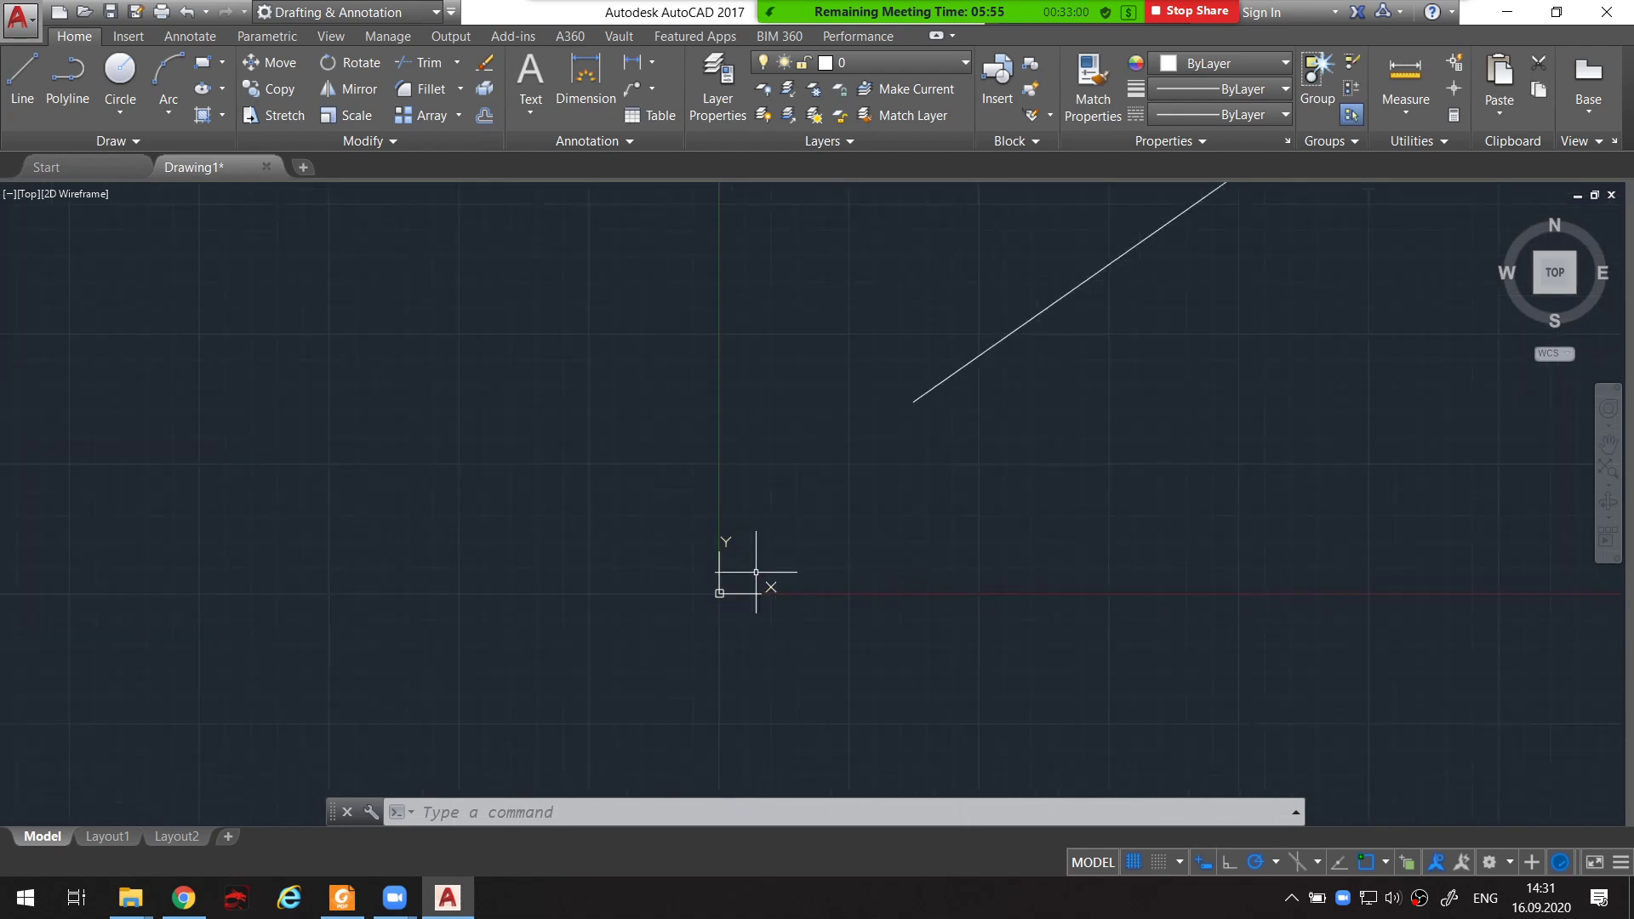
pyautogui.scroll(2, 755, 572)
pyautogui.moveTo(656, 431)
pyautogui.mouseDown(button='middle')
pyautogui.moveTo(584, 569)
pyautogui.moveTo(523, 533)
pyautogui.mouseUp(button='middle')
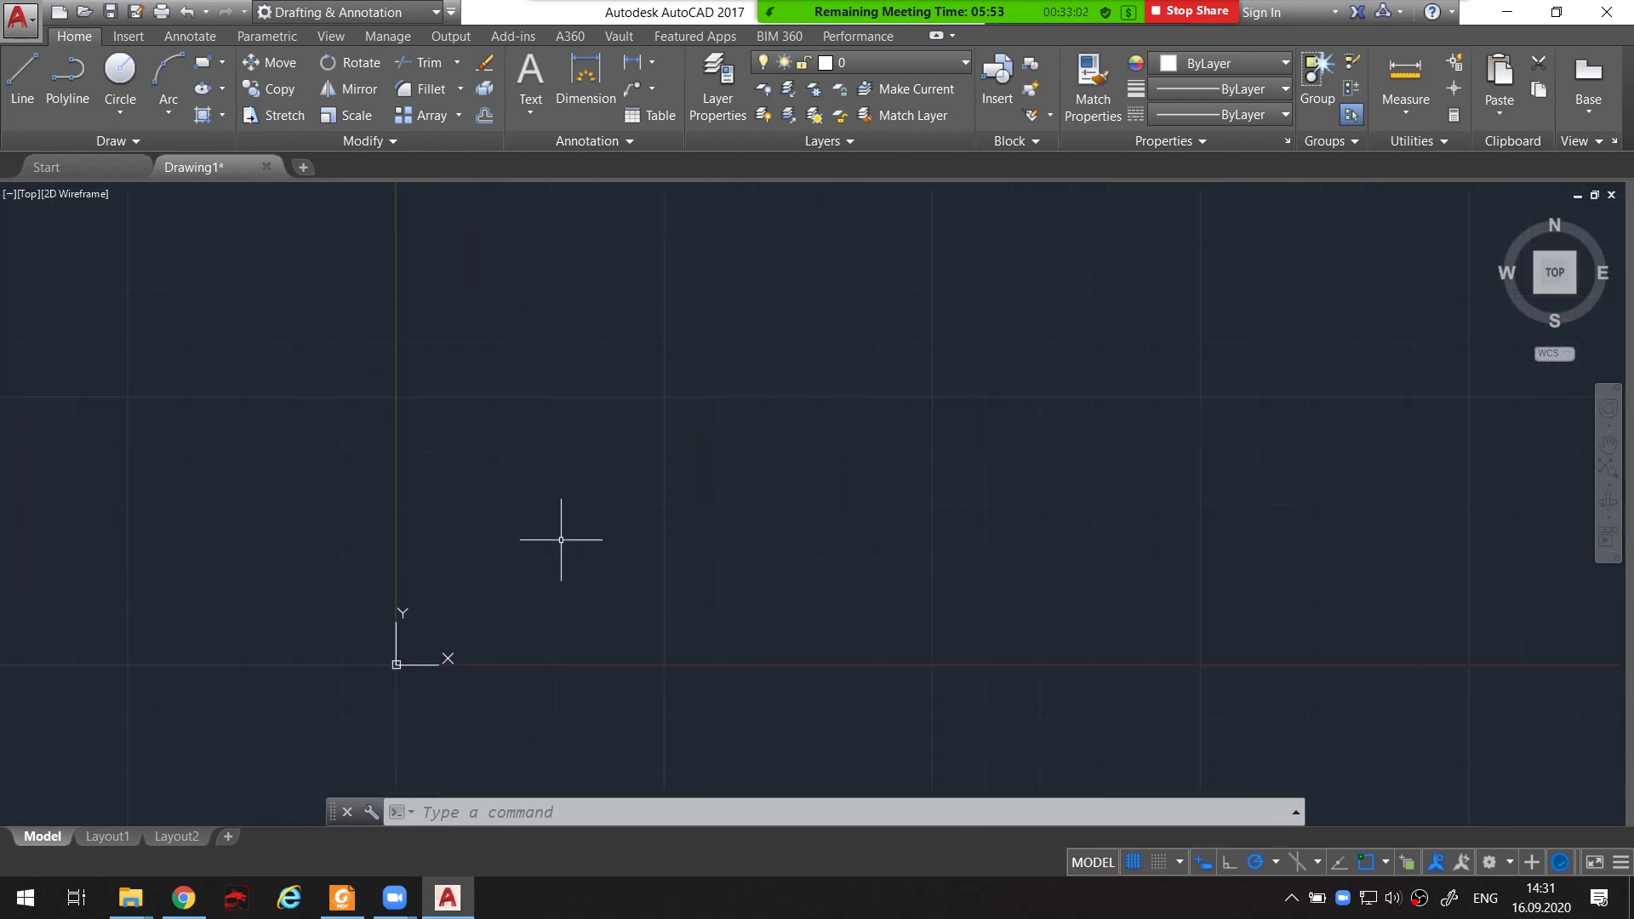
pyautogui.click(1160, 861)
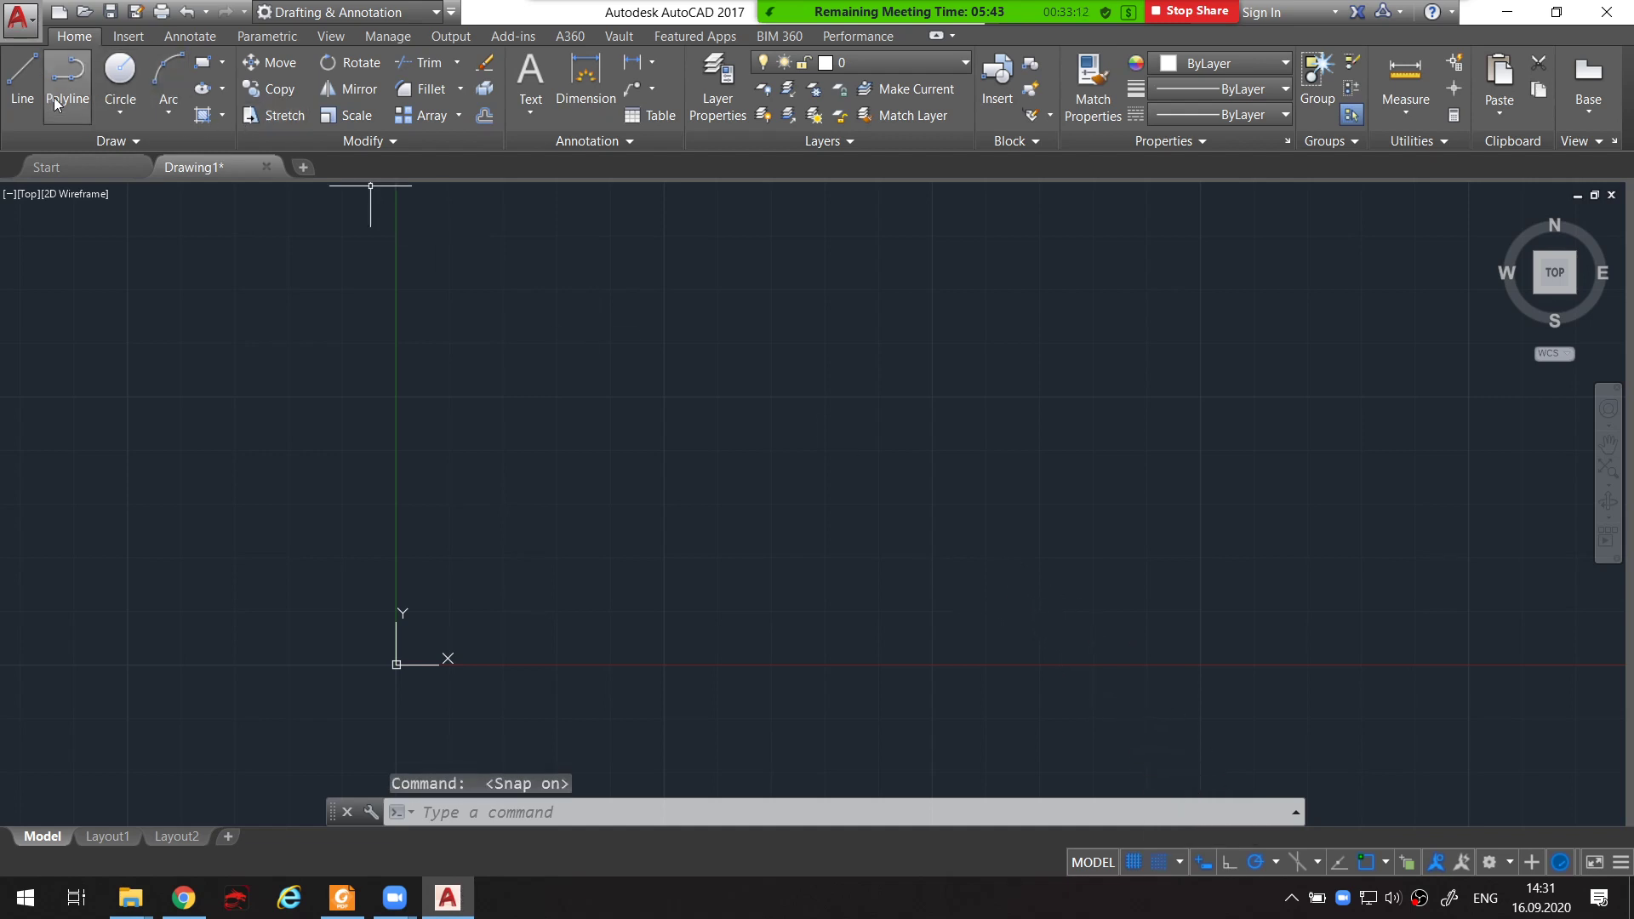
pyautogui.click(26, 80)
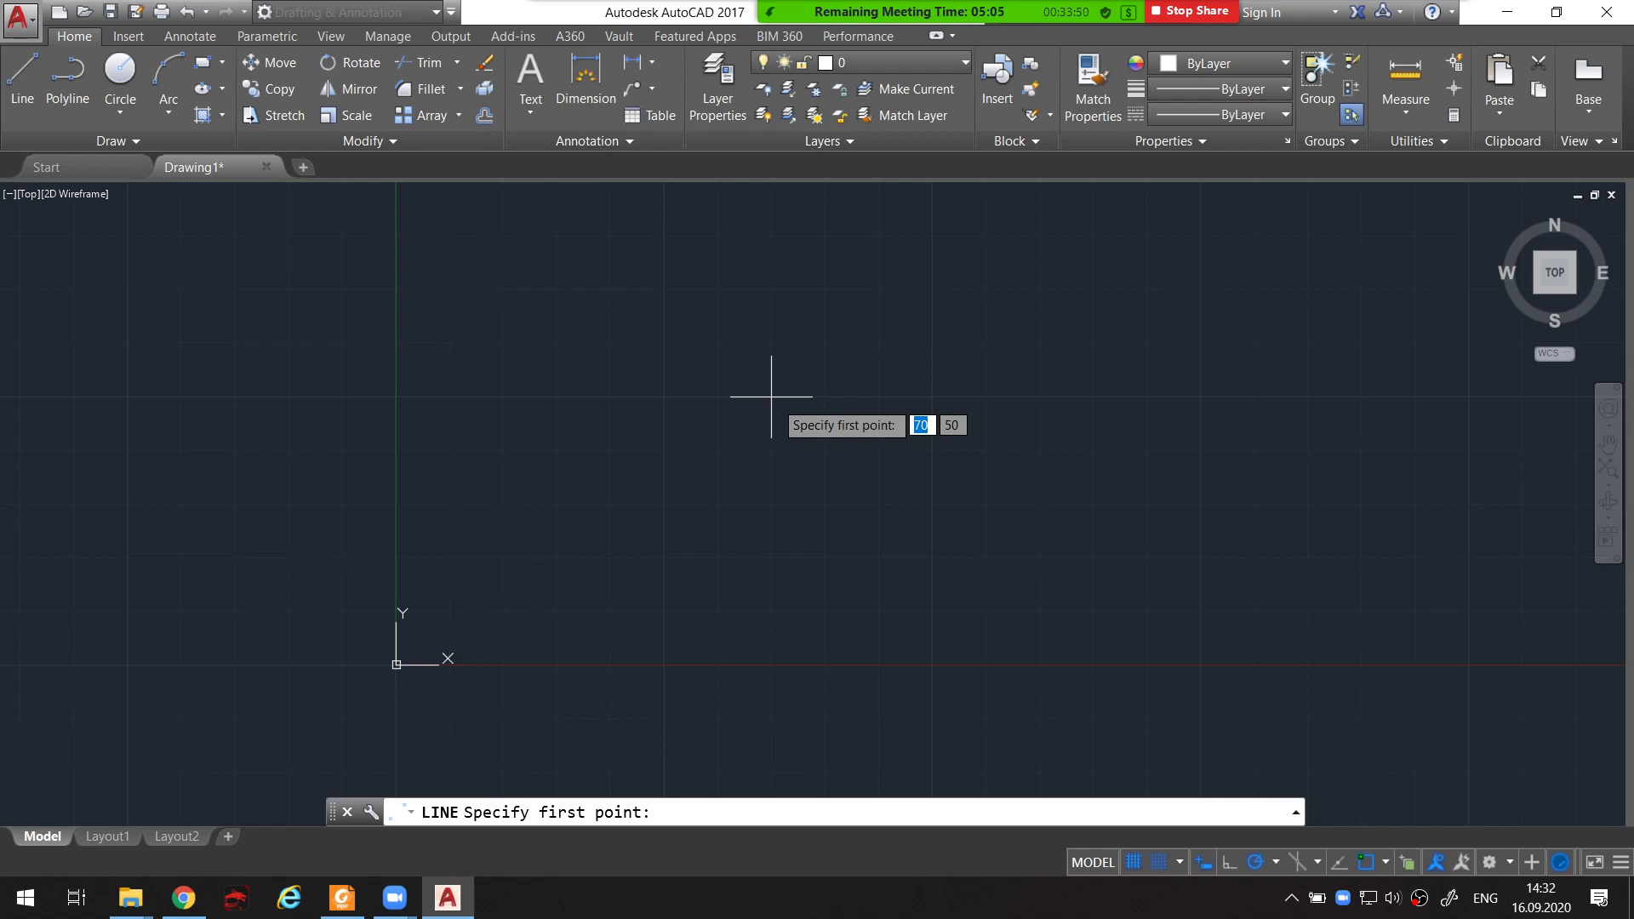
# Cancel the unplaced line with Esc and switch Snap Mode off
pyautogui.press('Escape')
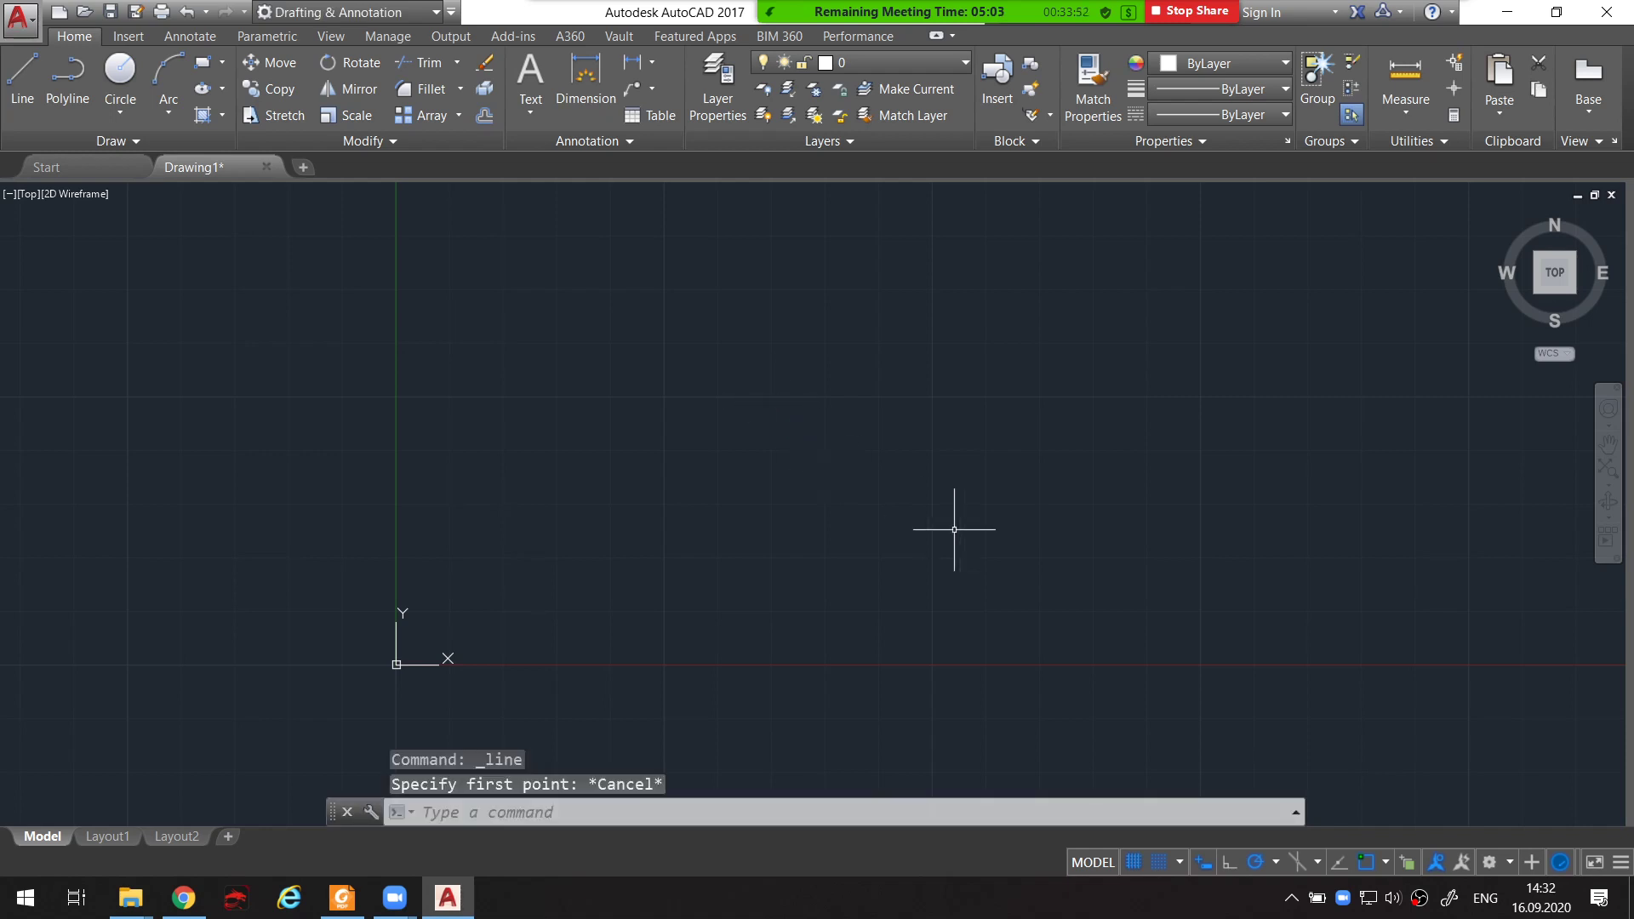
pyautogui.click(1160, 862)
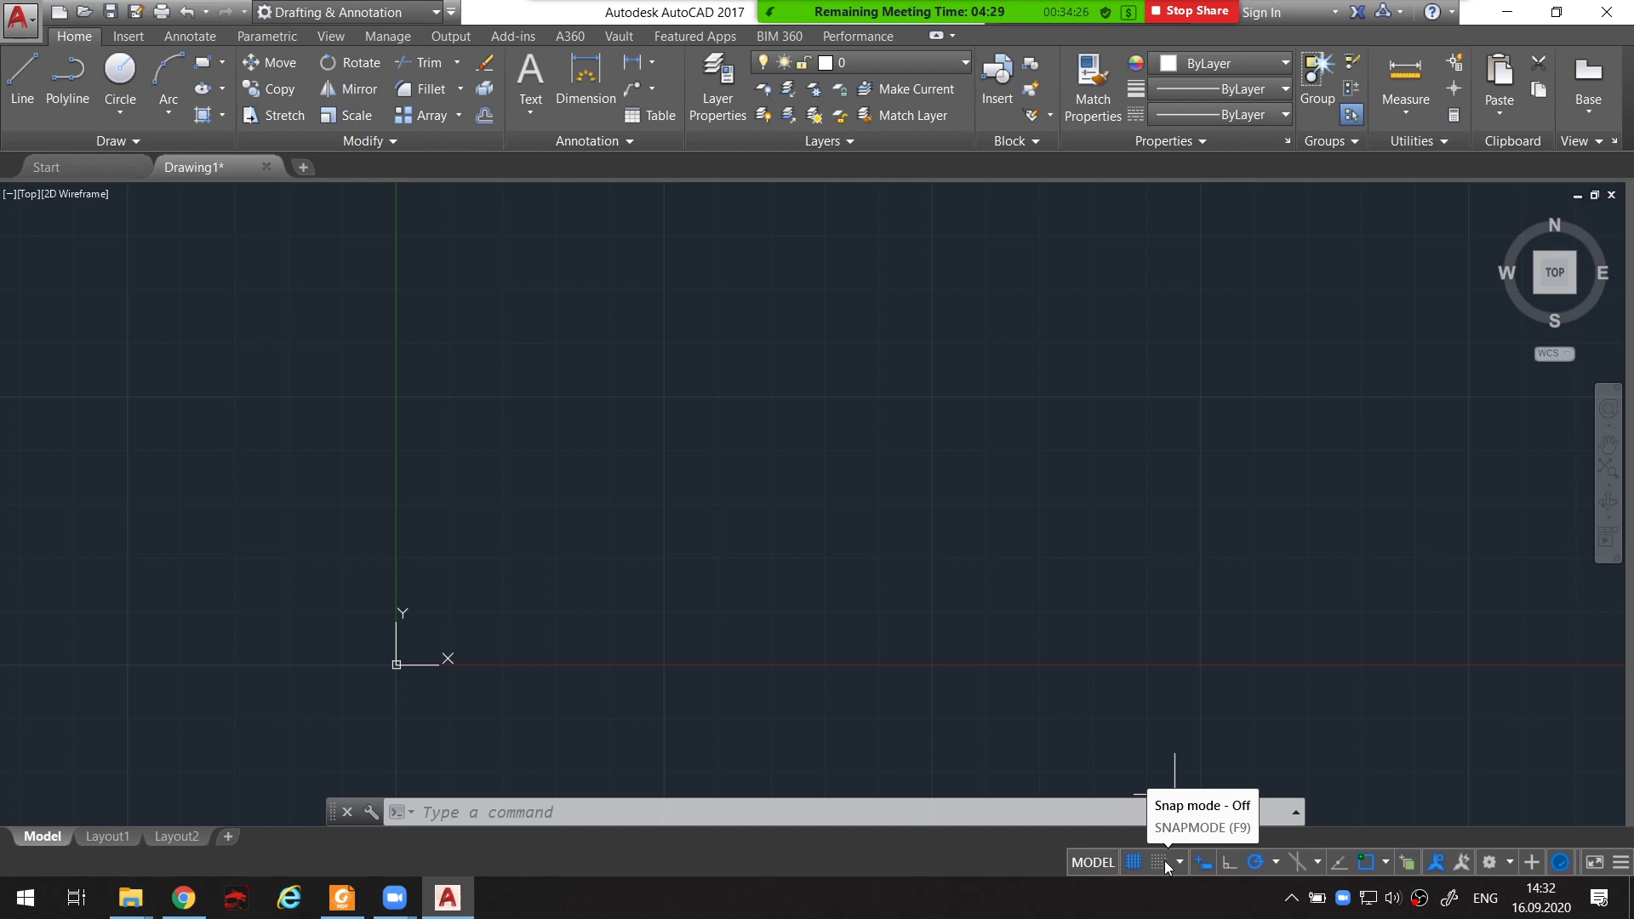
# Toggle Snap and Grid a few times, leaving snap off, then show the snap mode options
pyautogui.click(1165, 861)
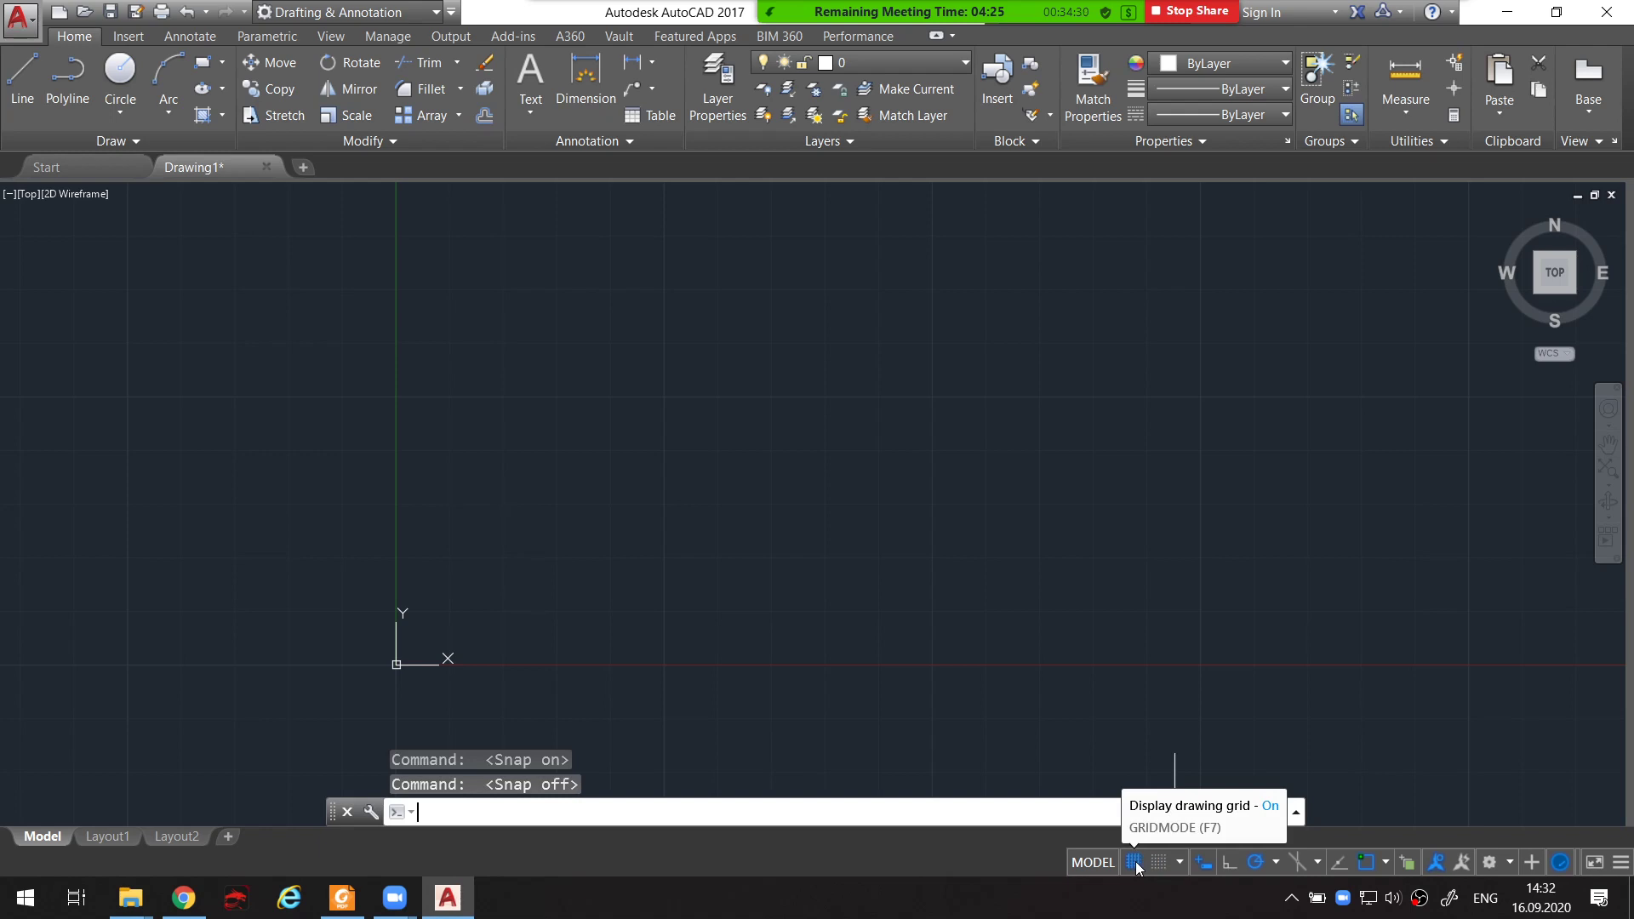
pyautogui.click(1136, 863)
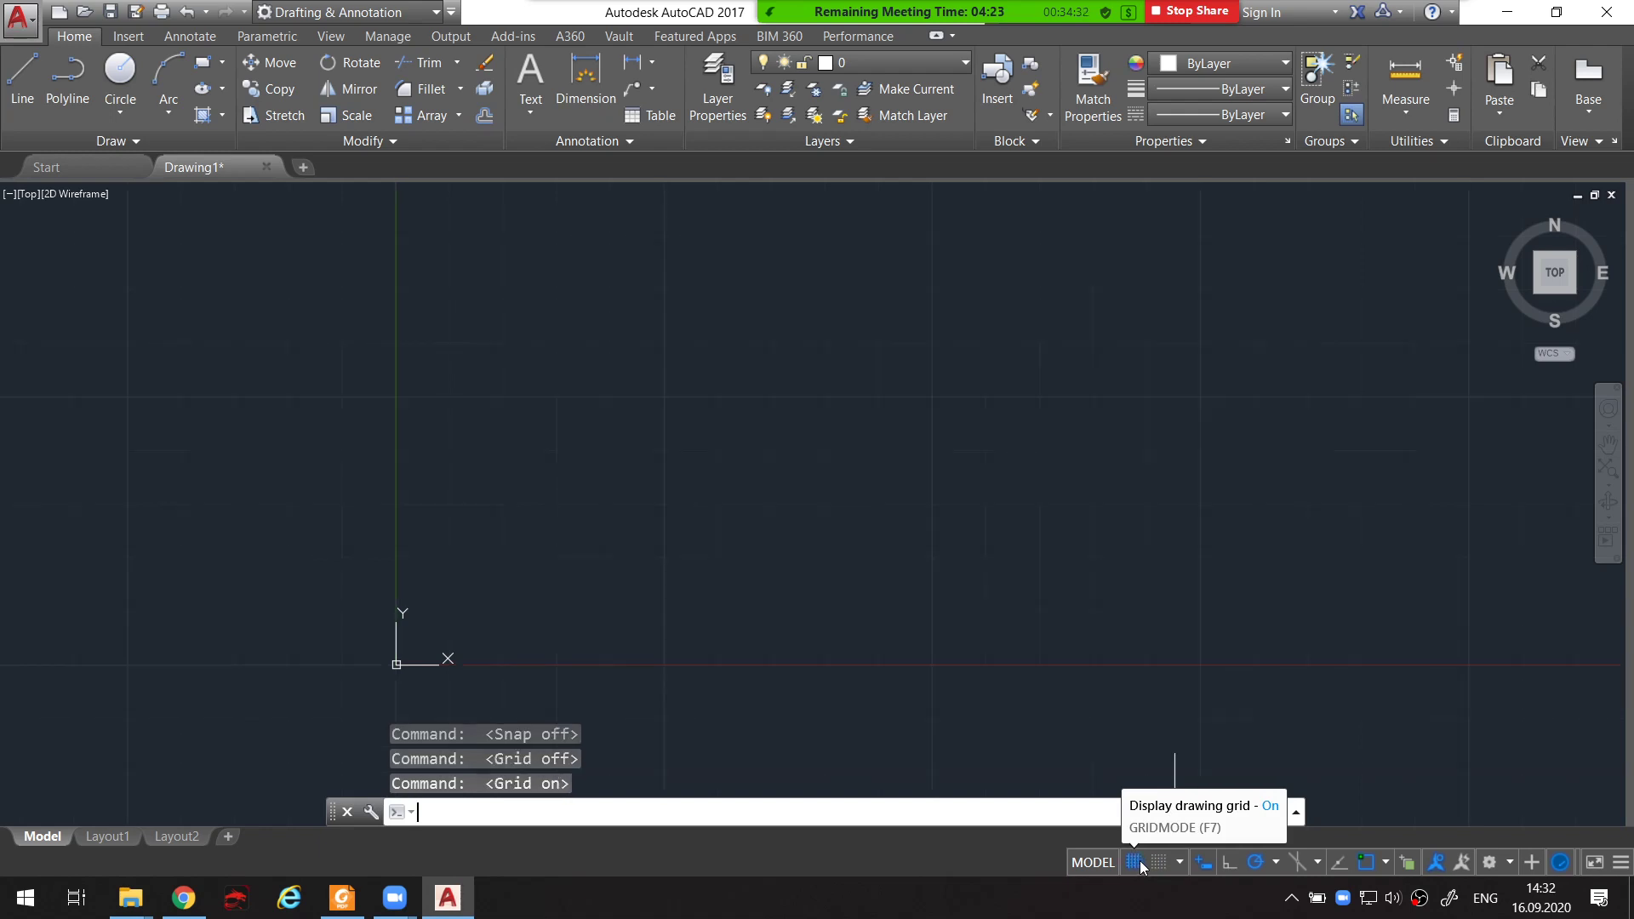
pyautogui.click(1159, 861)
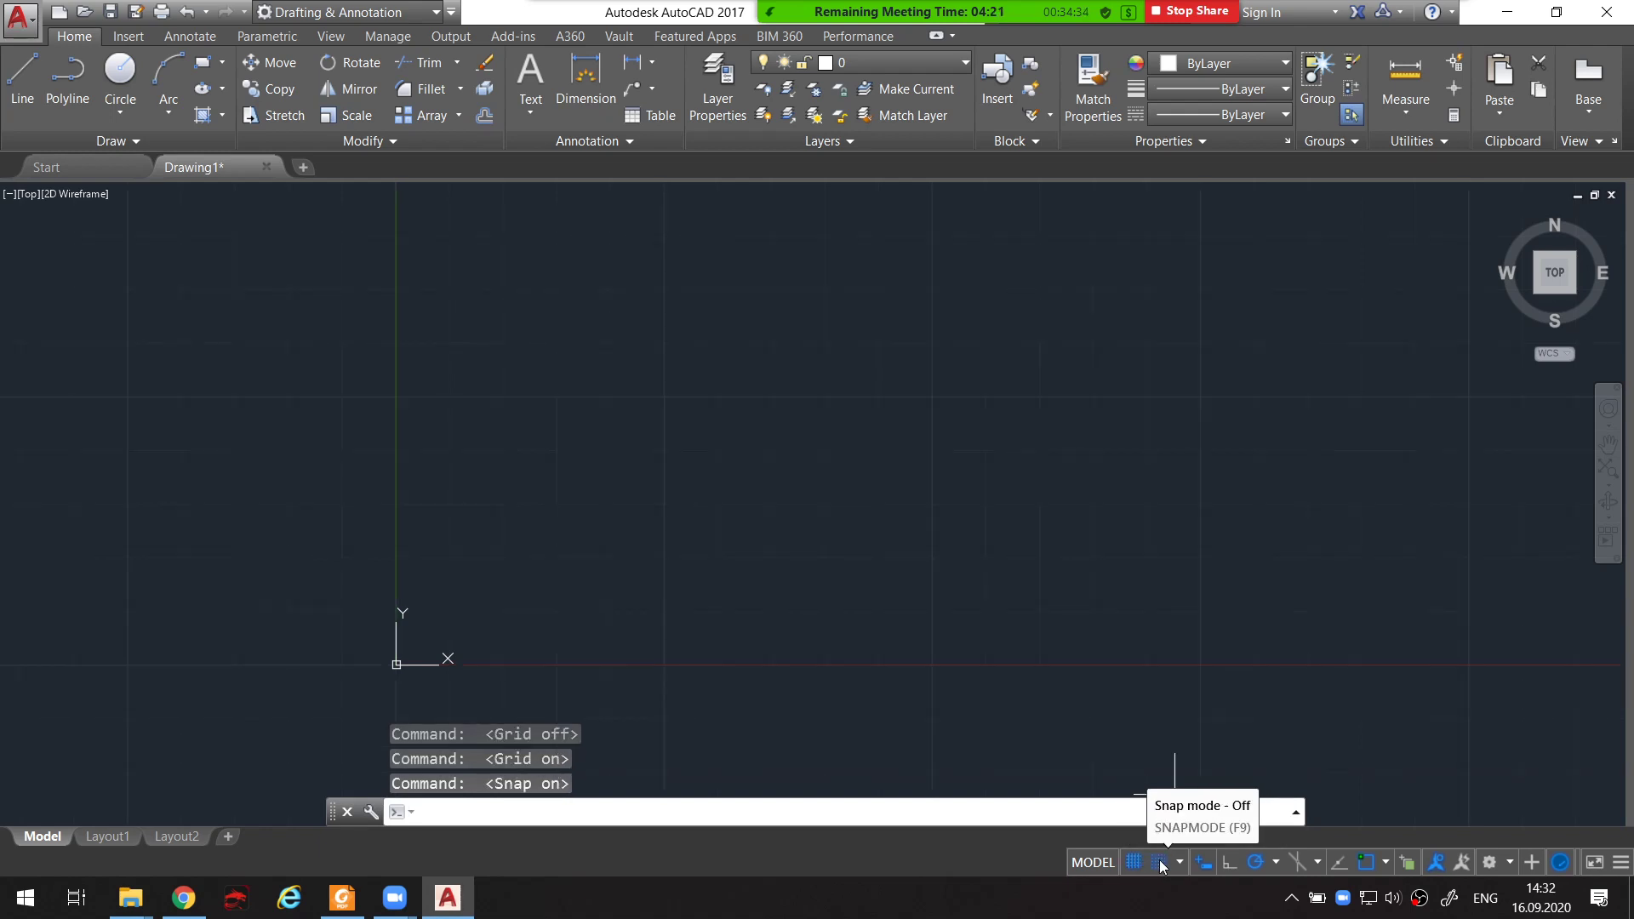
pyautogui.click(1160, 861)
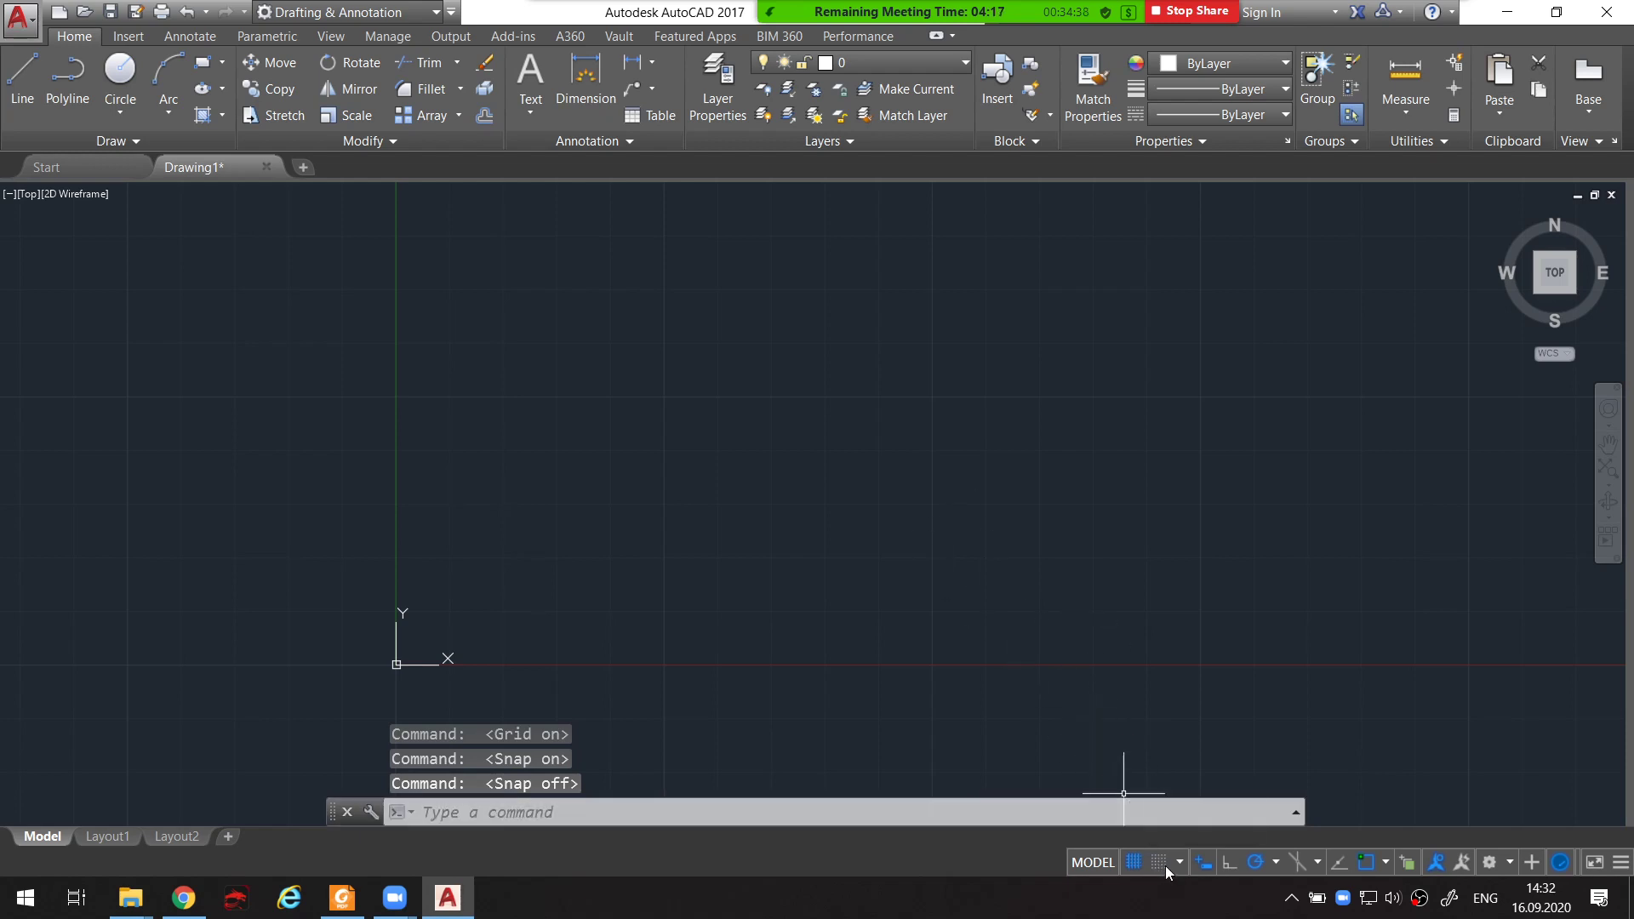
pyautogui.click(1160, 861)
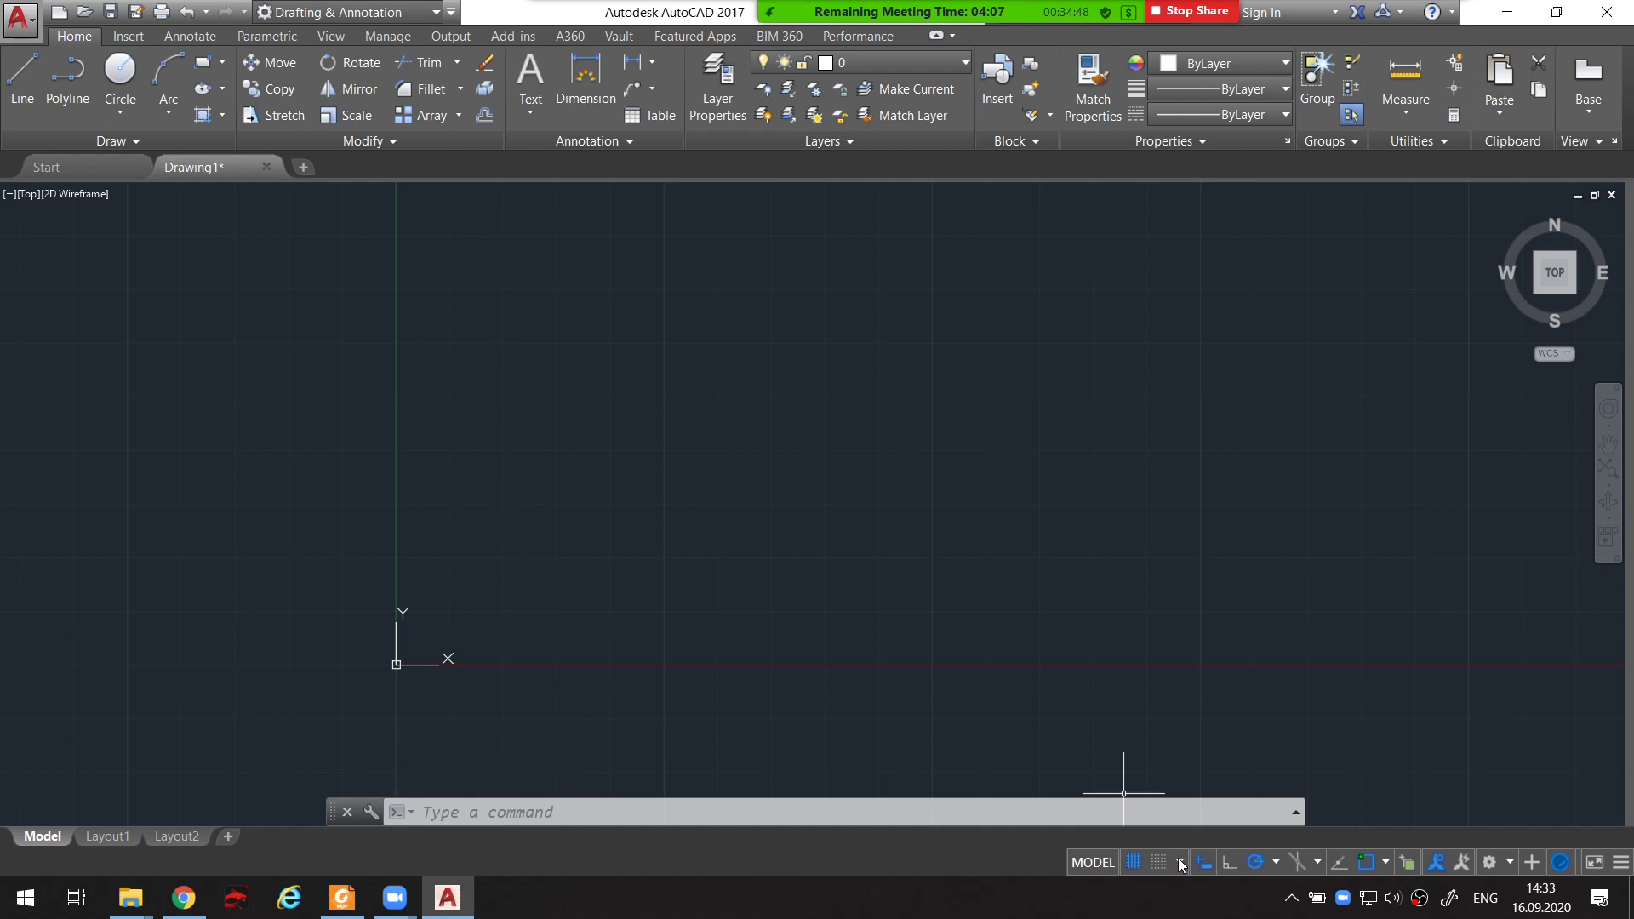
pyautogui.click(1178, 861)
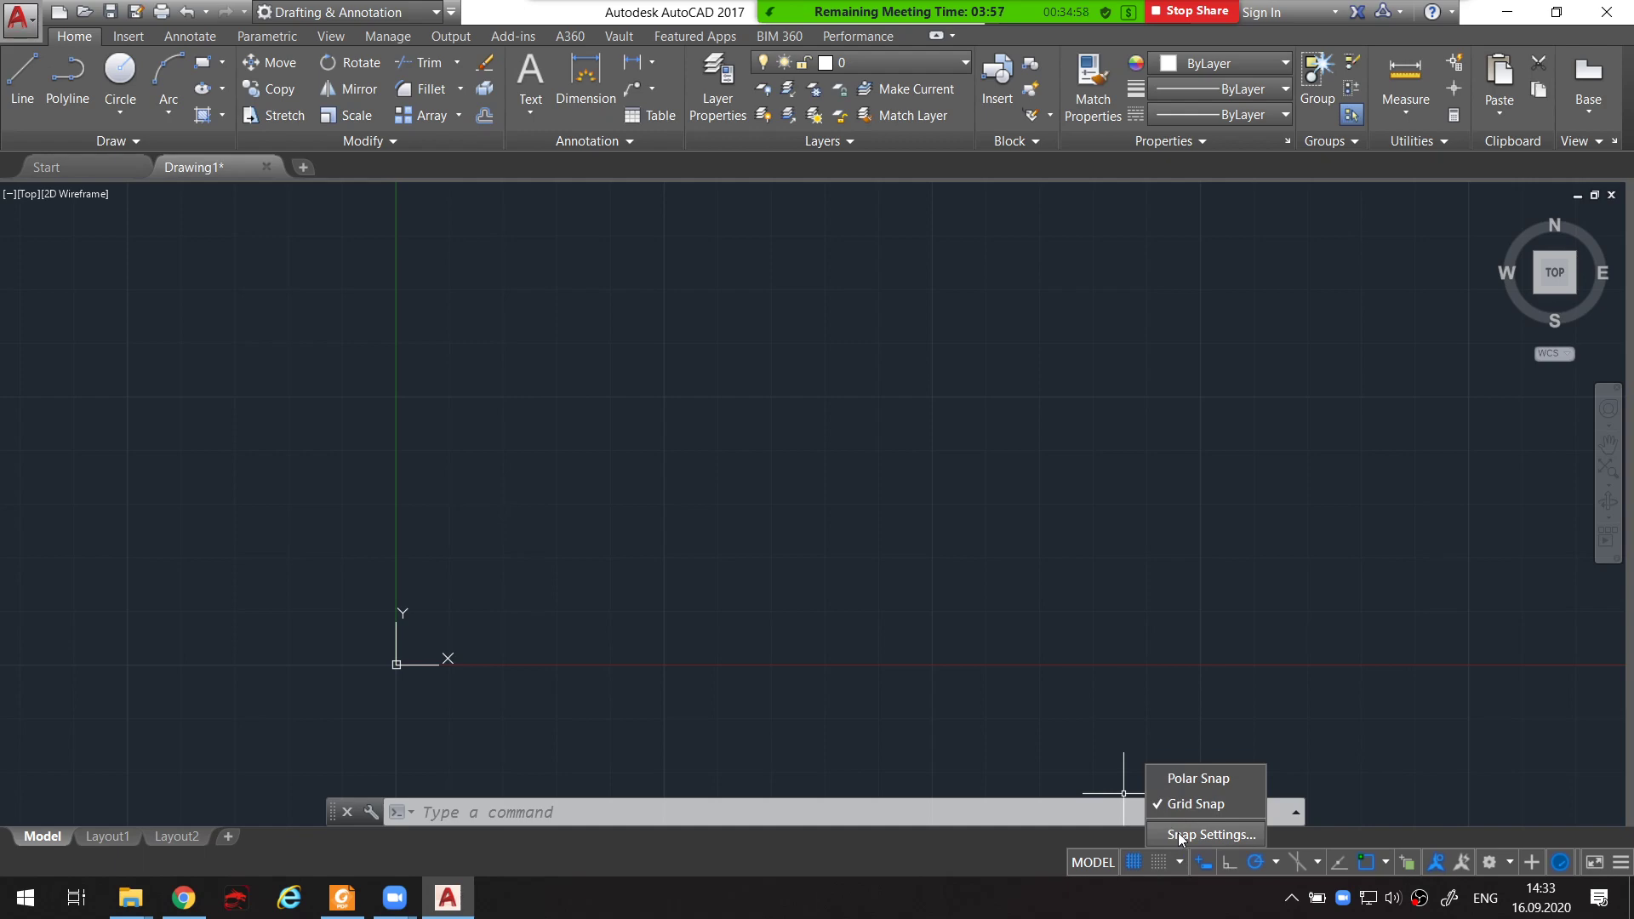
# Bring up Drafting Settings on the Snap and Grid tab and move the dialog right
pyautogui.click(1178, 833)
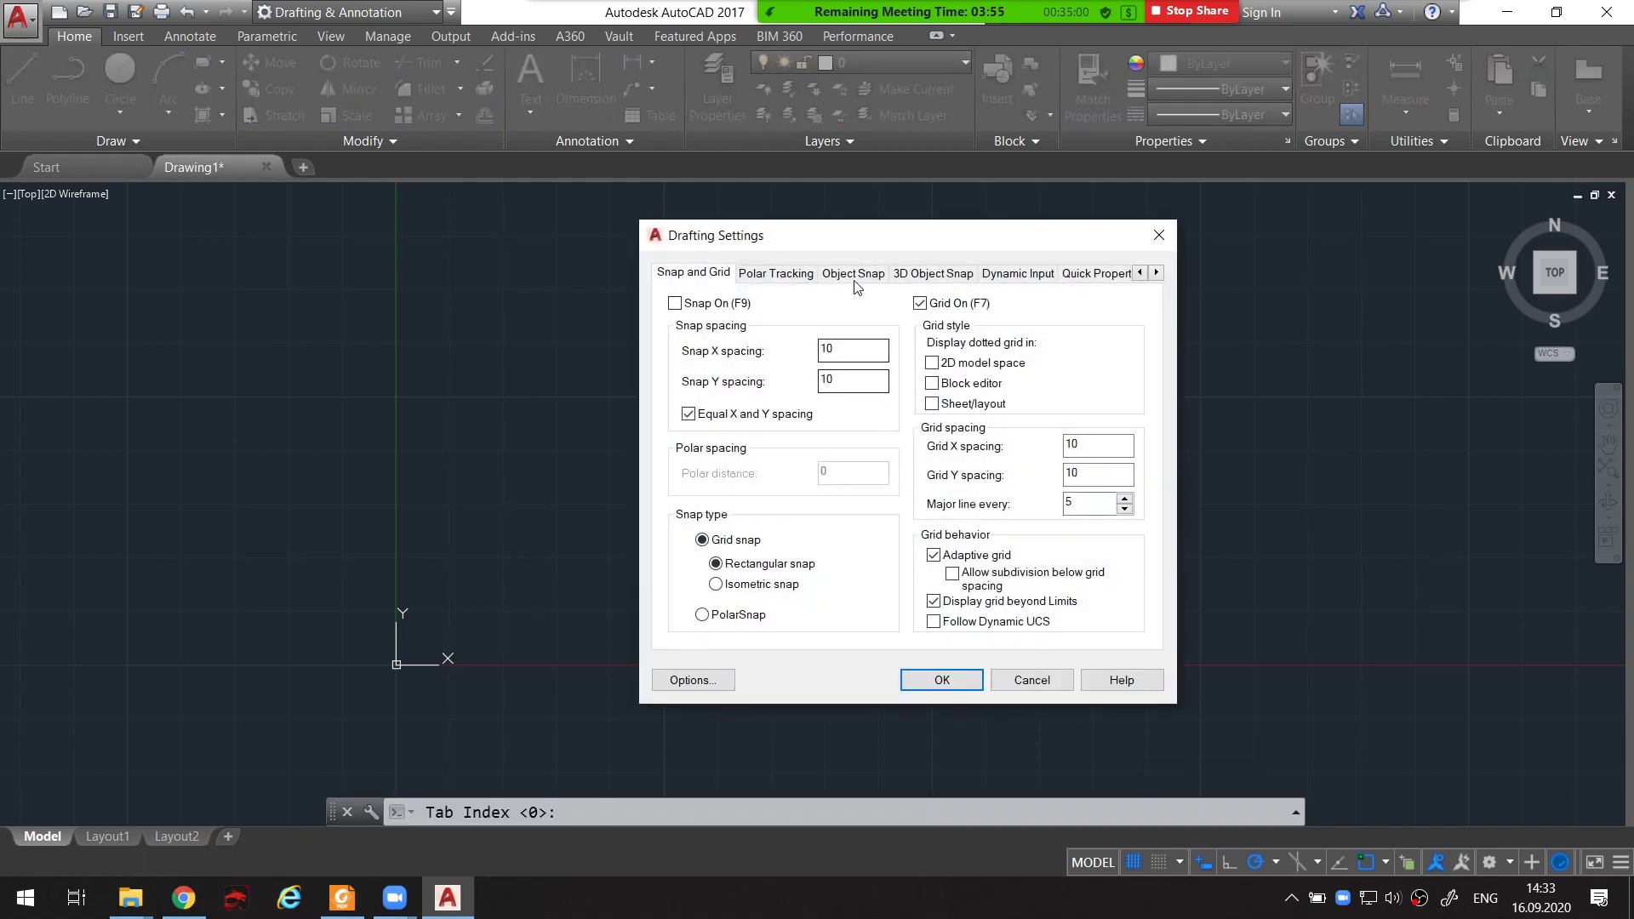
pyautogui.moveTo(859, 237); pyautogui.dragTo(942, 242)
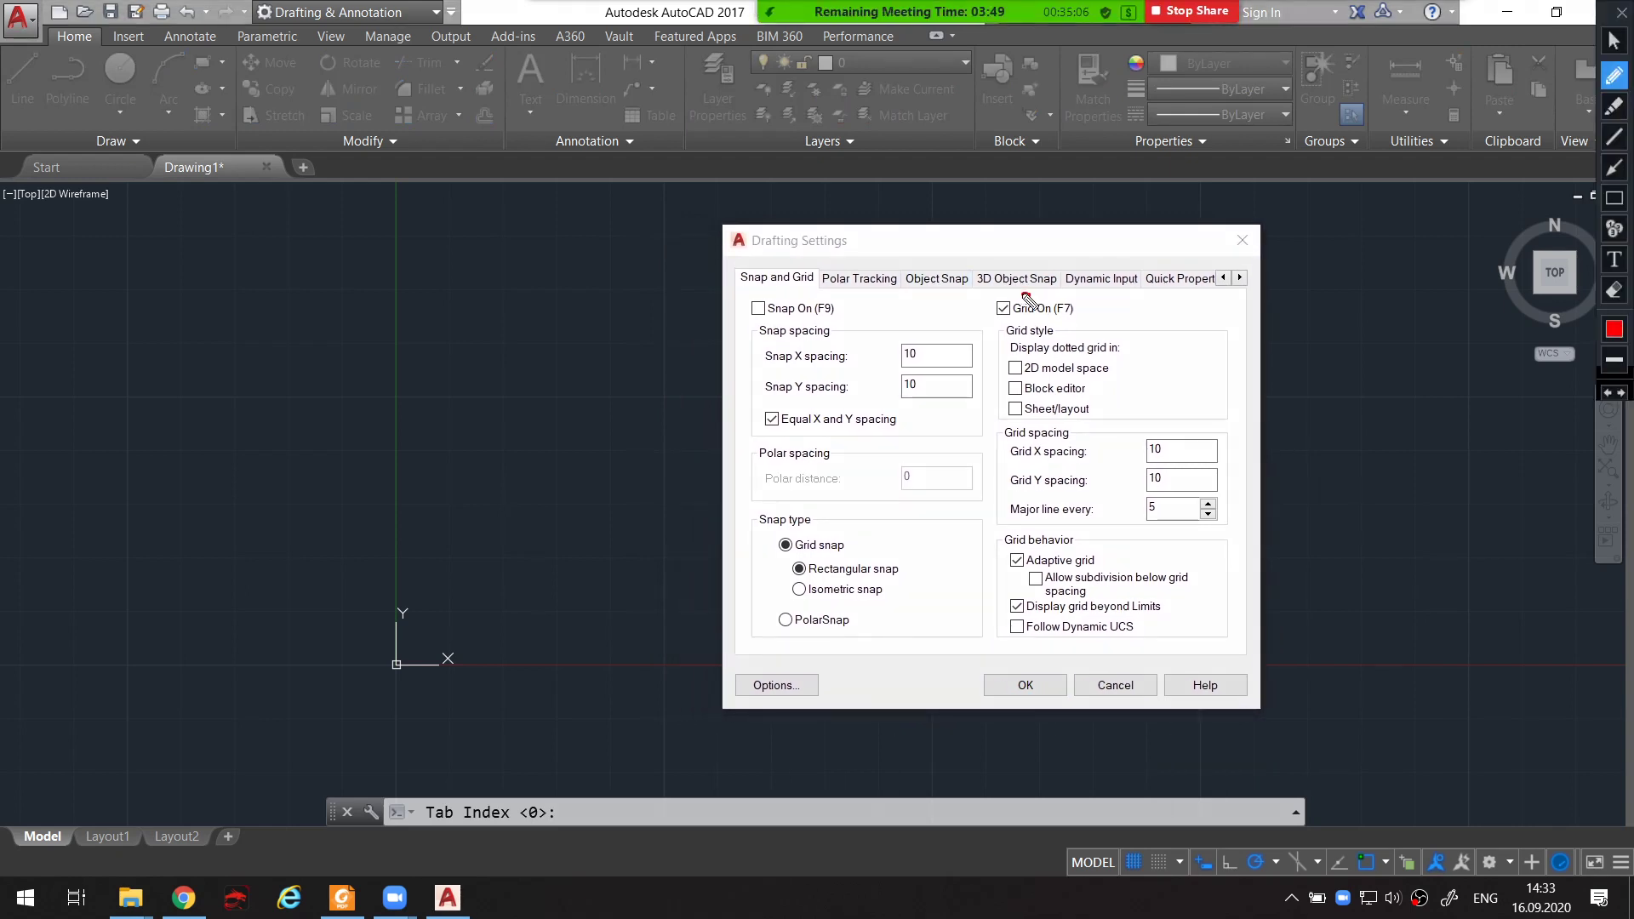
pyautogui.moveTo(1027, 296)
pyautogui.mouseDown()
pyautogui.moveTo(1079, 333)
pyautogui.moveTo(1019, 325)
pyautogui.mouseUp()
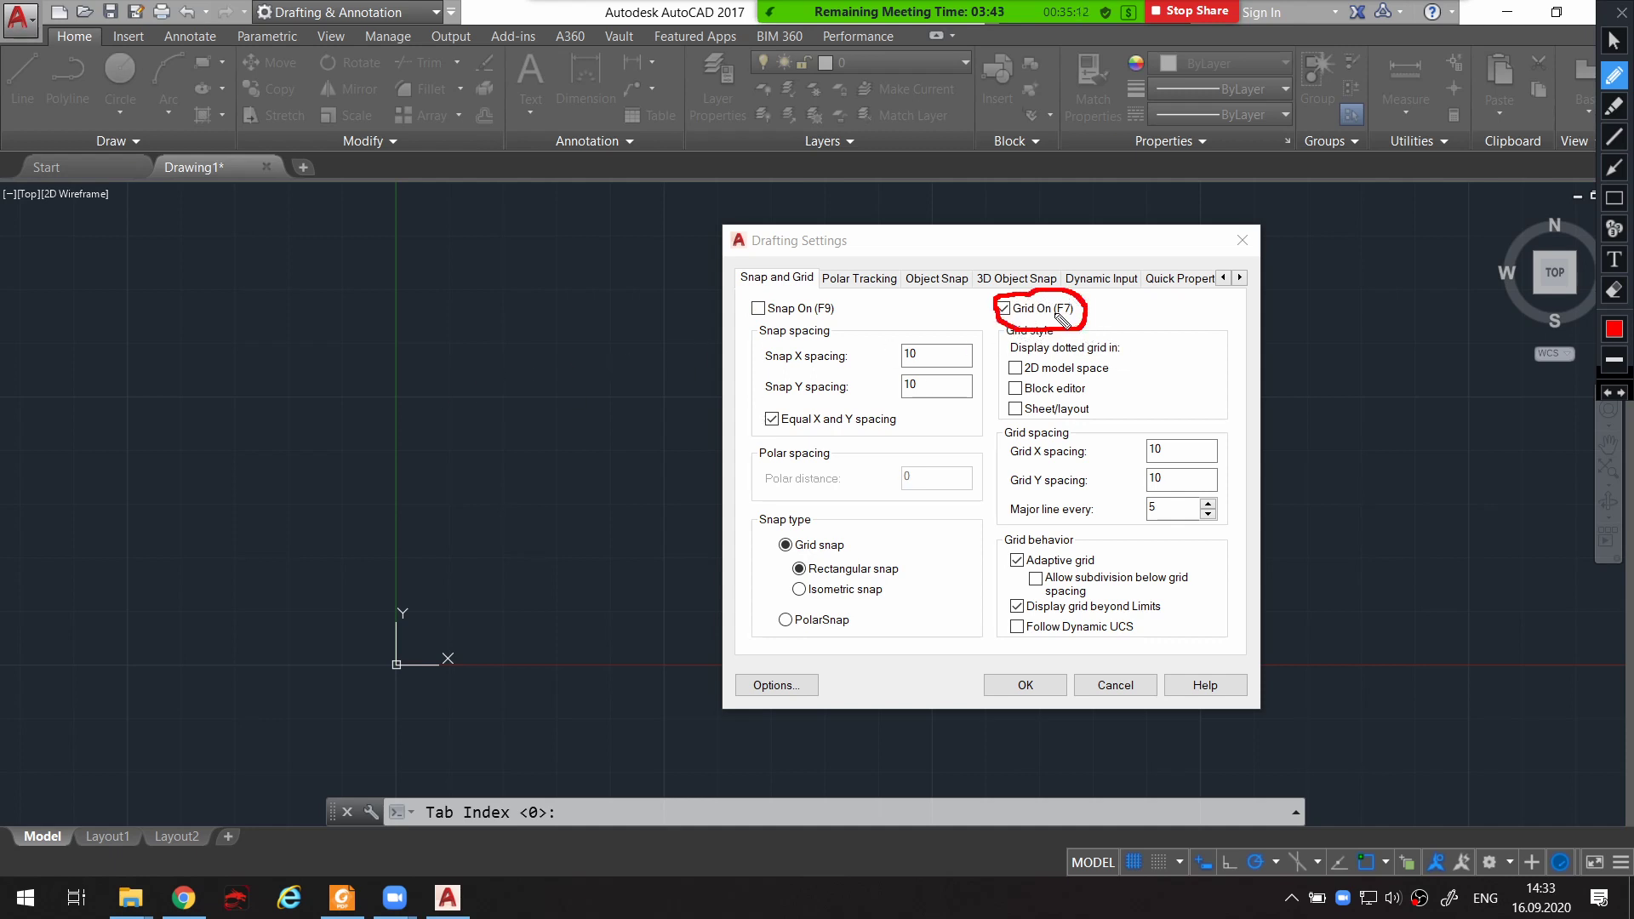
pyautogui.moveTo(1056, 315); pyautogui.dragTo(1075, 319)
pyautogui.moveTo(1139, 842); pyautogui.dragTo(1139, 885)
pyautogui.press('Escape')
pyautogui.hotkey('ctrl', 'alt', 'g')
pyautogui.moveTo(994, 320); pyautogui.dragTo(1007, 323)
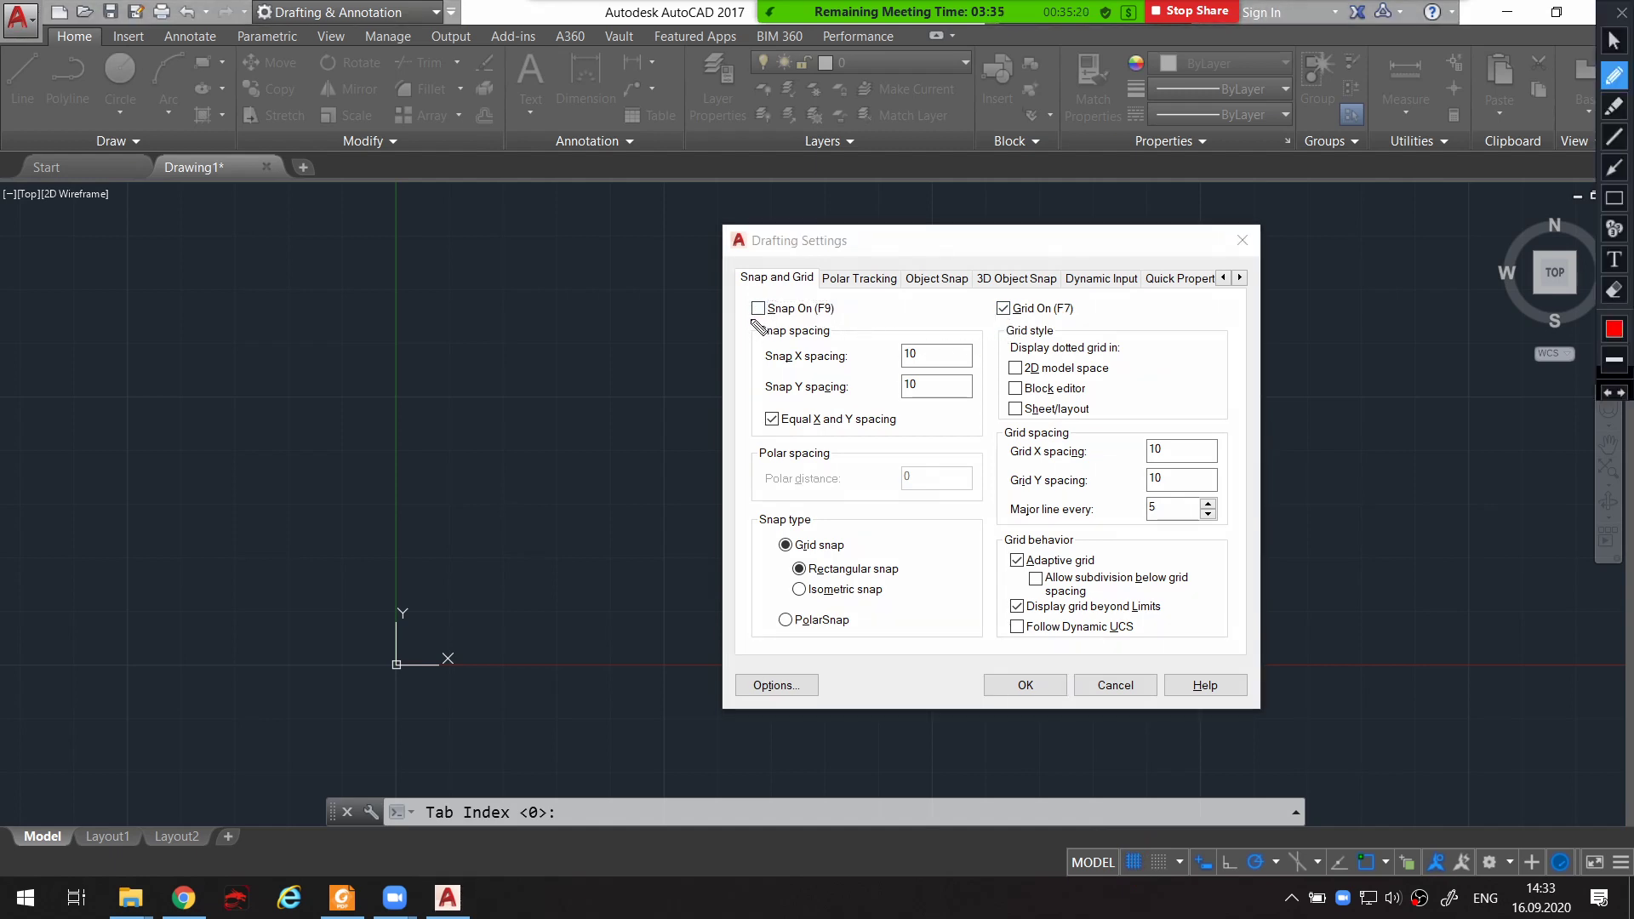
pyautogui.moveTo(747, 321); pyautogui.dragTo(766, 320)
pyautogui.moveTo(831, 296); pyautogui.dragTo(846, 300)
pyautogui.click(757, 308)
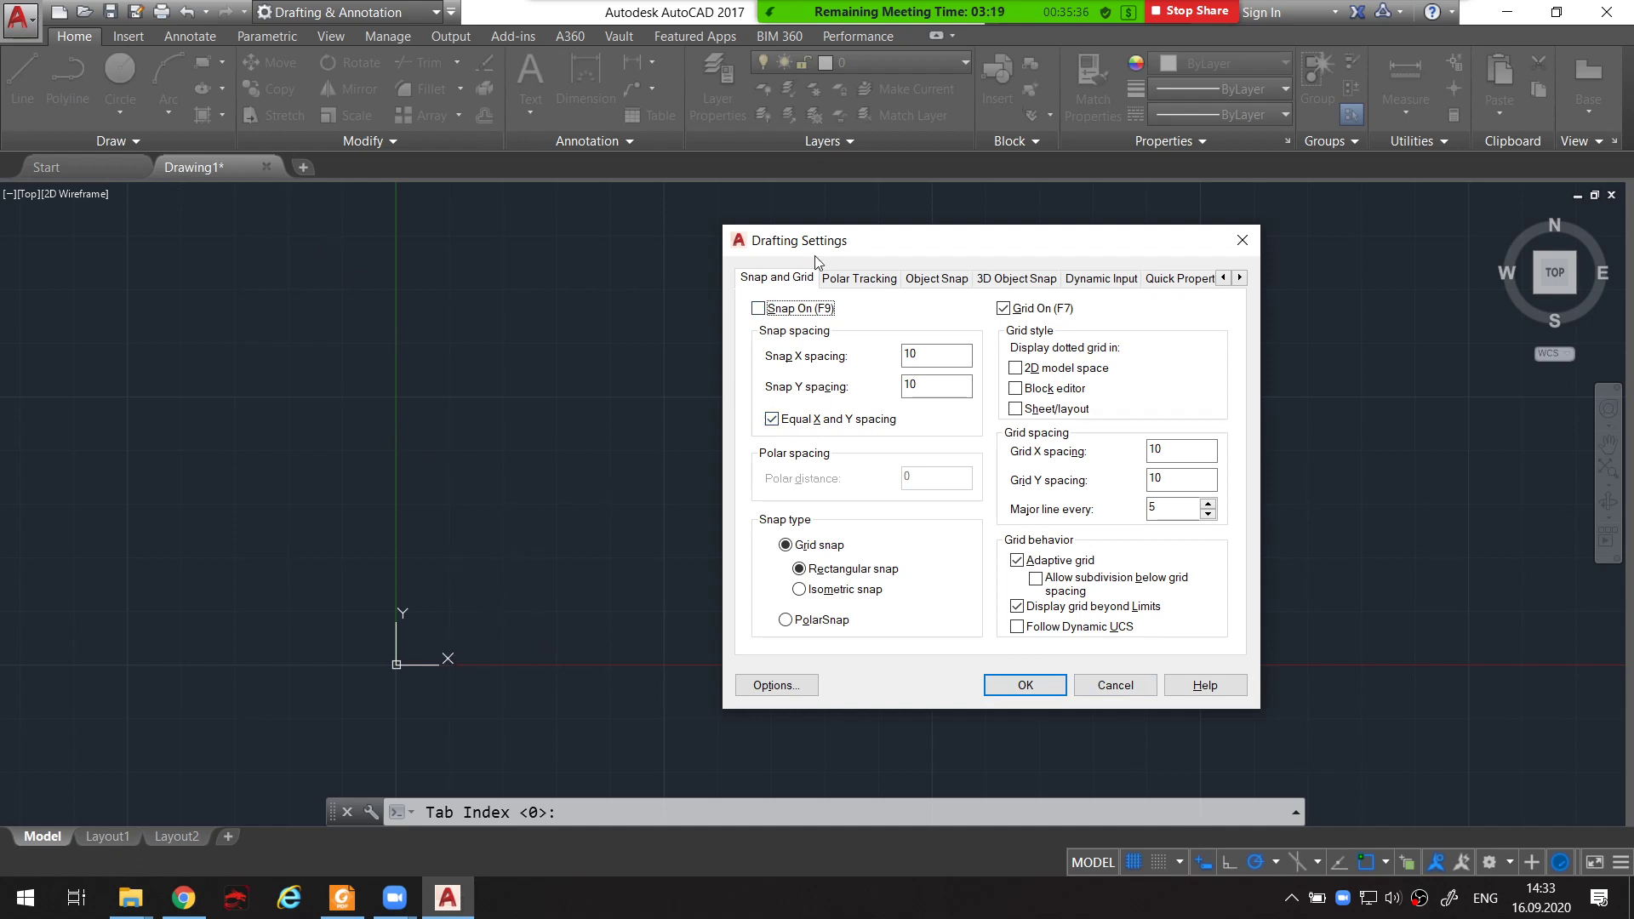
pyautogui.moveTo(814, 255); pyautogui.dragTo(877, 261)
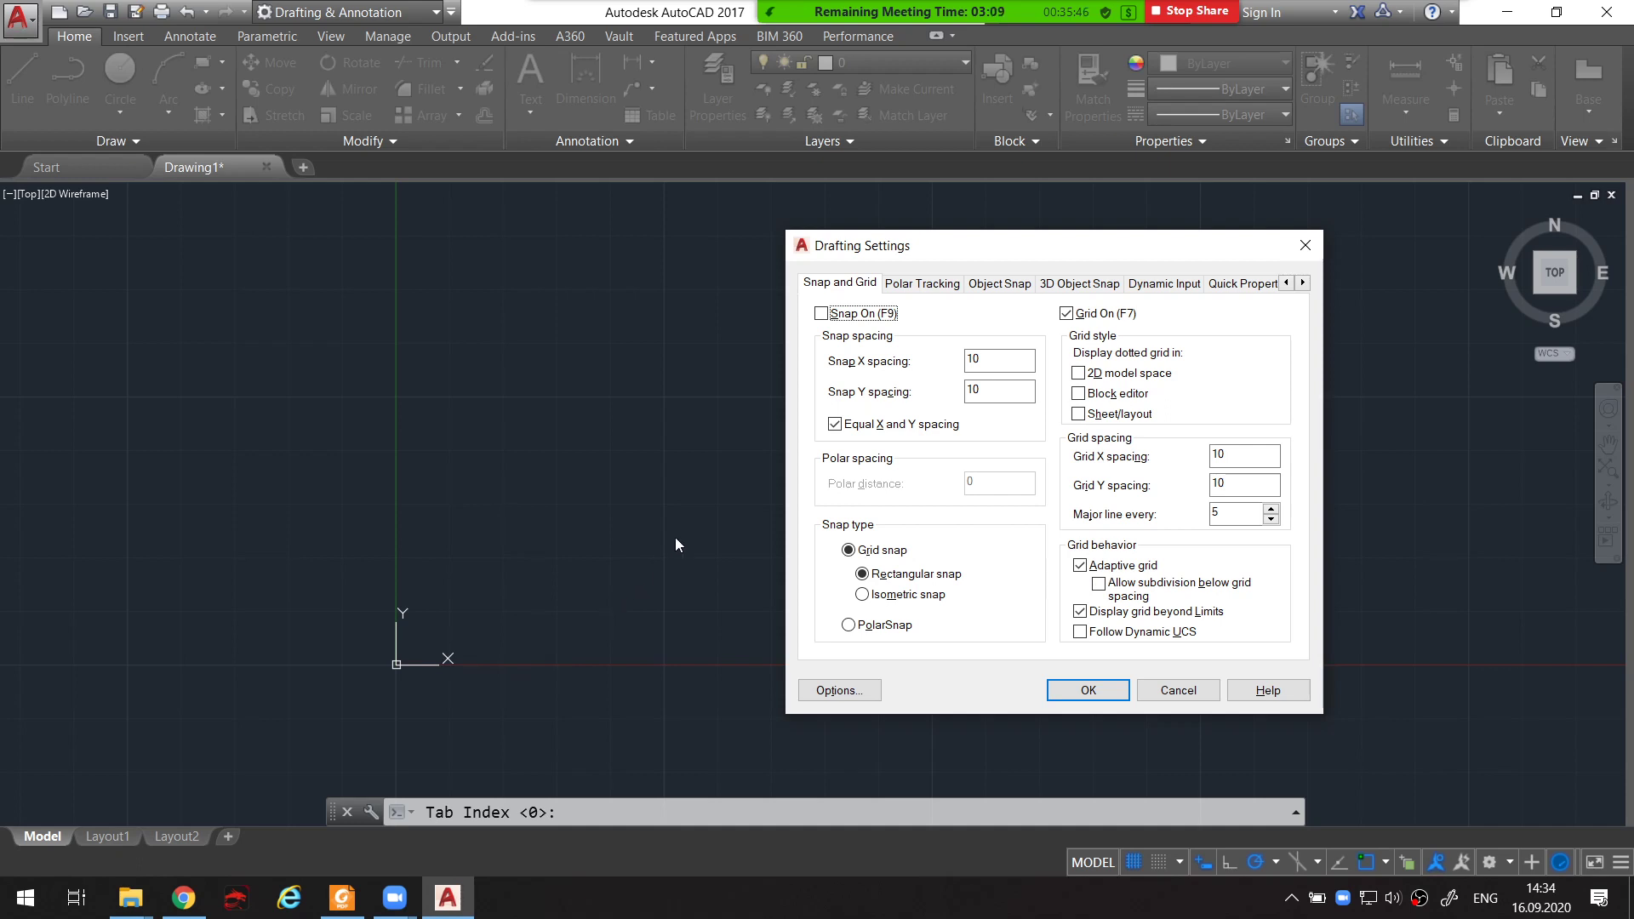
pyautogui.moveTo(983, 349)
pyautogui.mouseDown()
pyautogui.moveTo(960, 357)
pyautogui.moveTo(990, 370)
pyautogui.mouseUp()
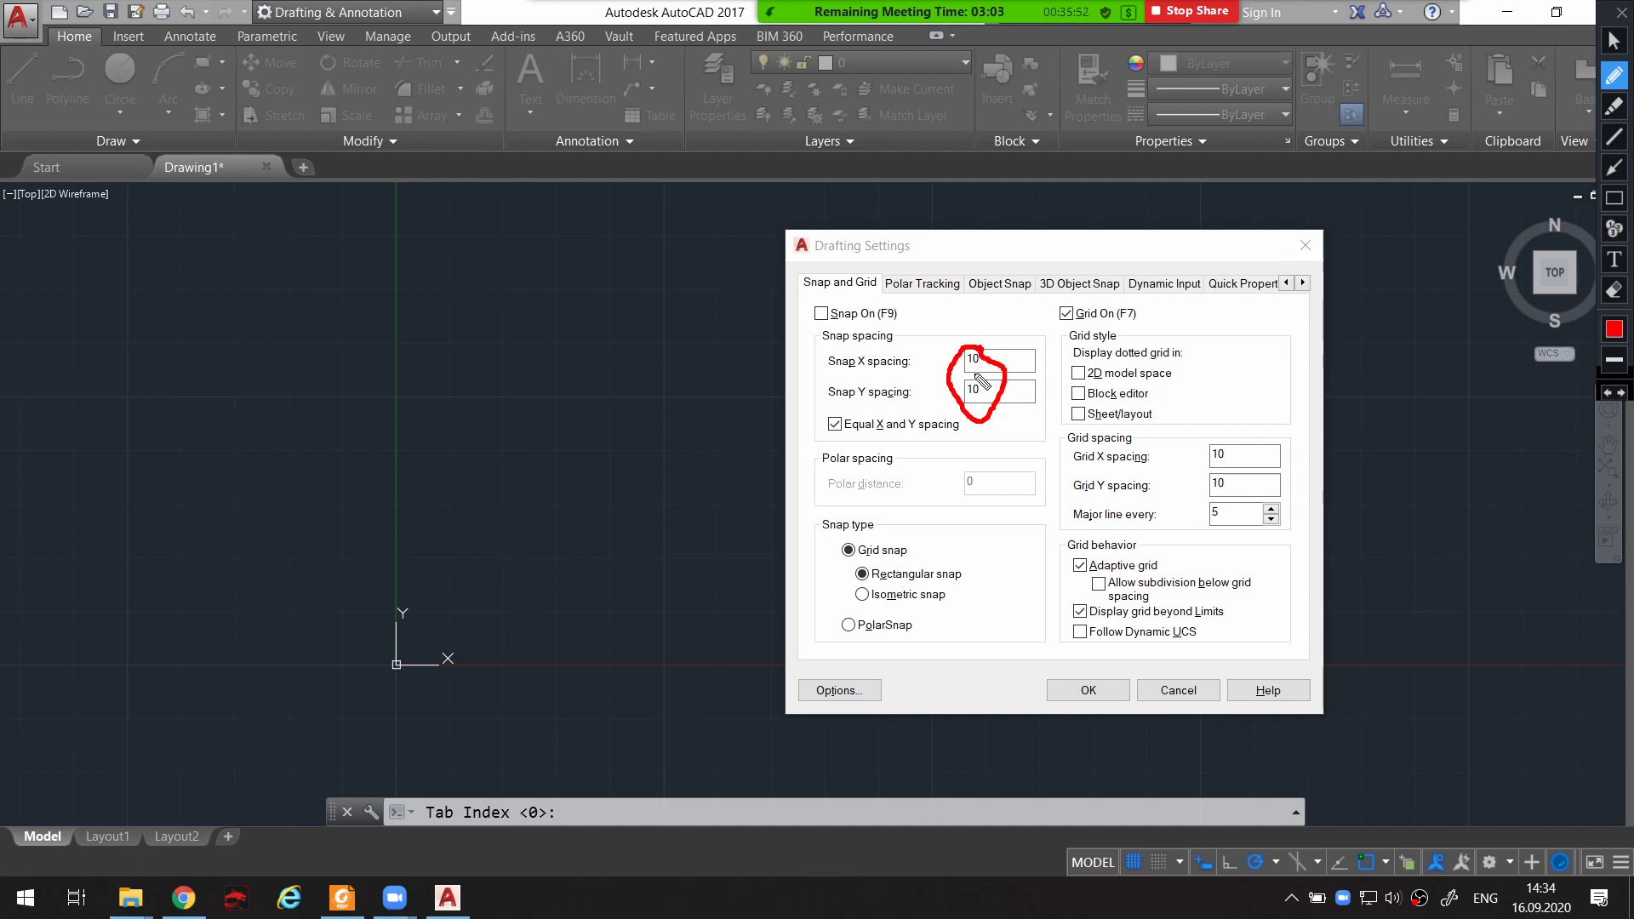
pyautogui.click(952, 365)
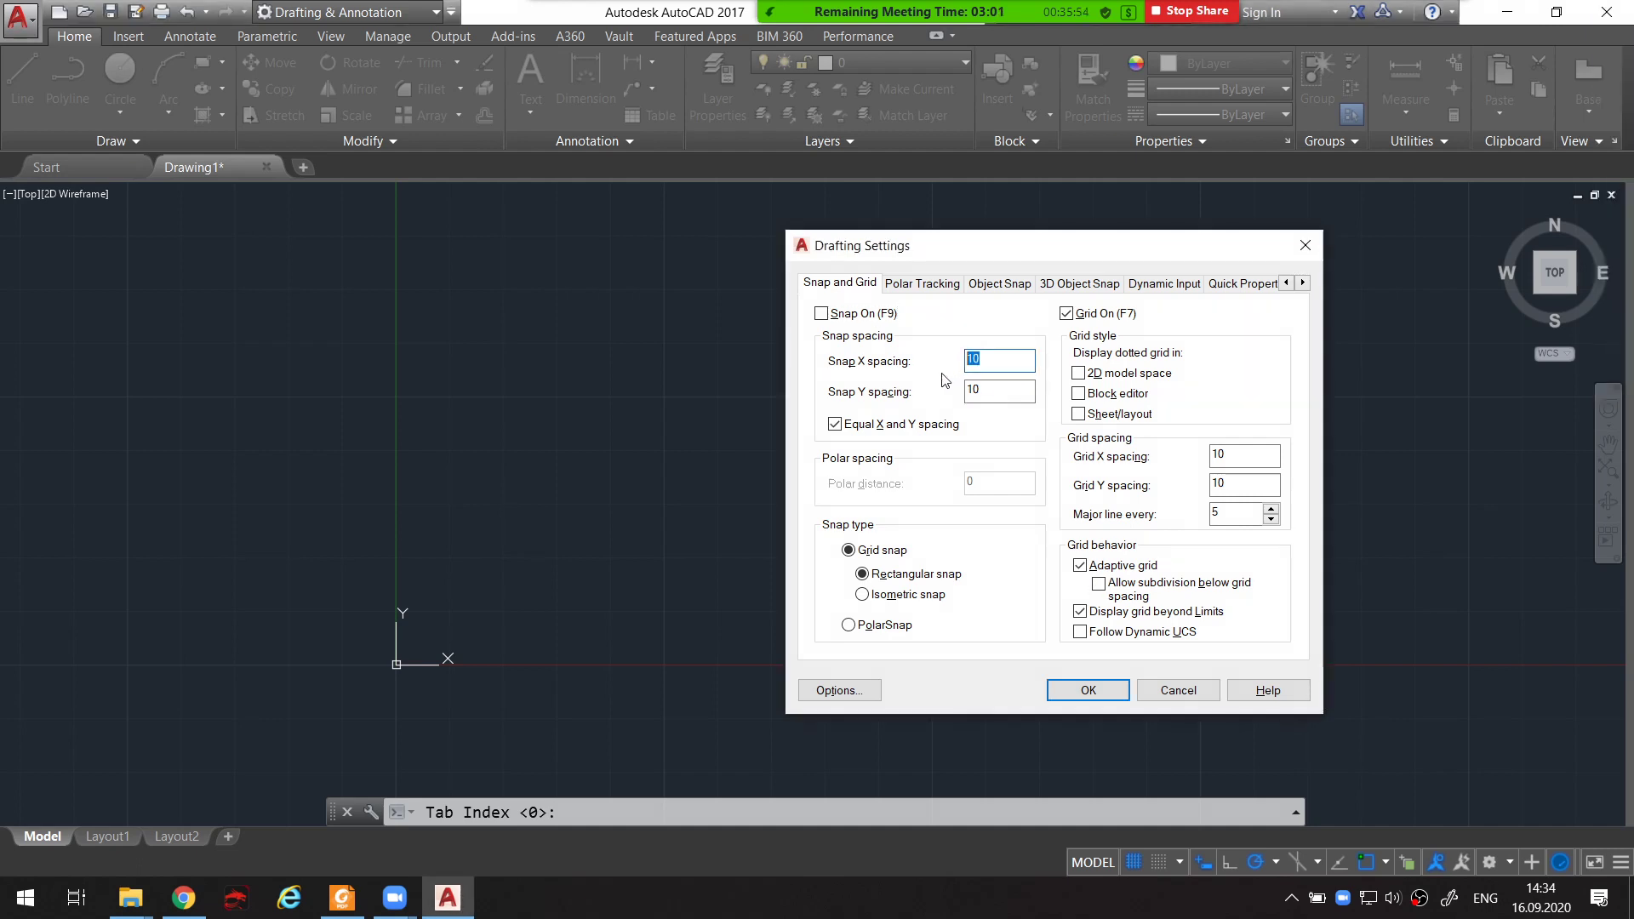
pyautogui.write('5')
pyautogui.press('Tab')
pyautogui.write('20')
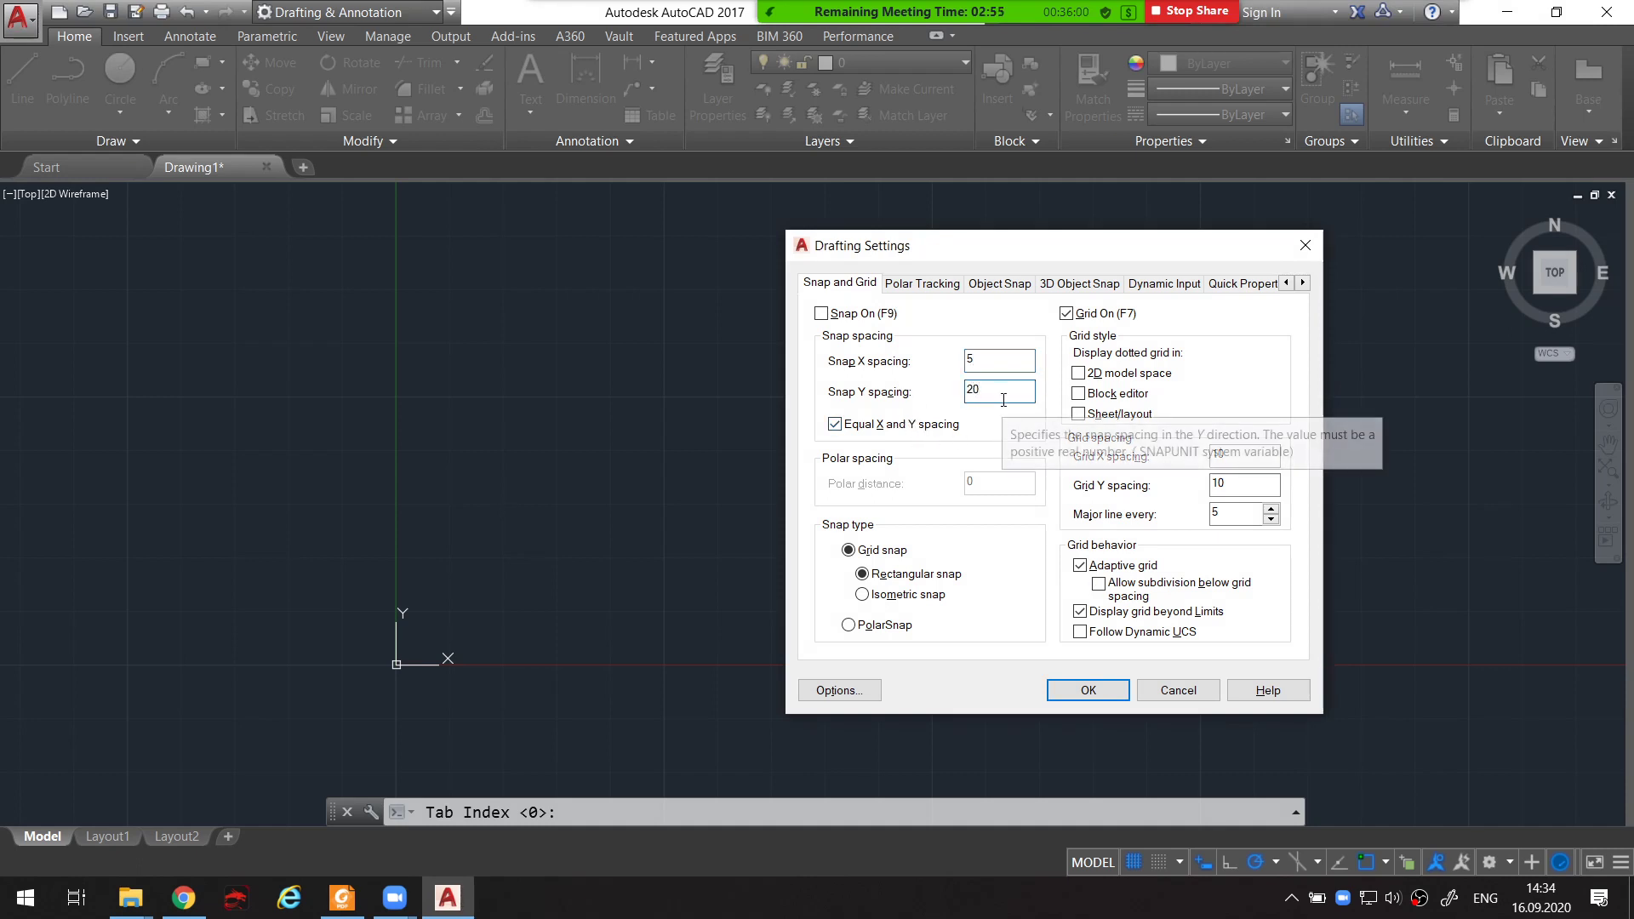
pyautogui.hotkey('shift', 'Tab')
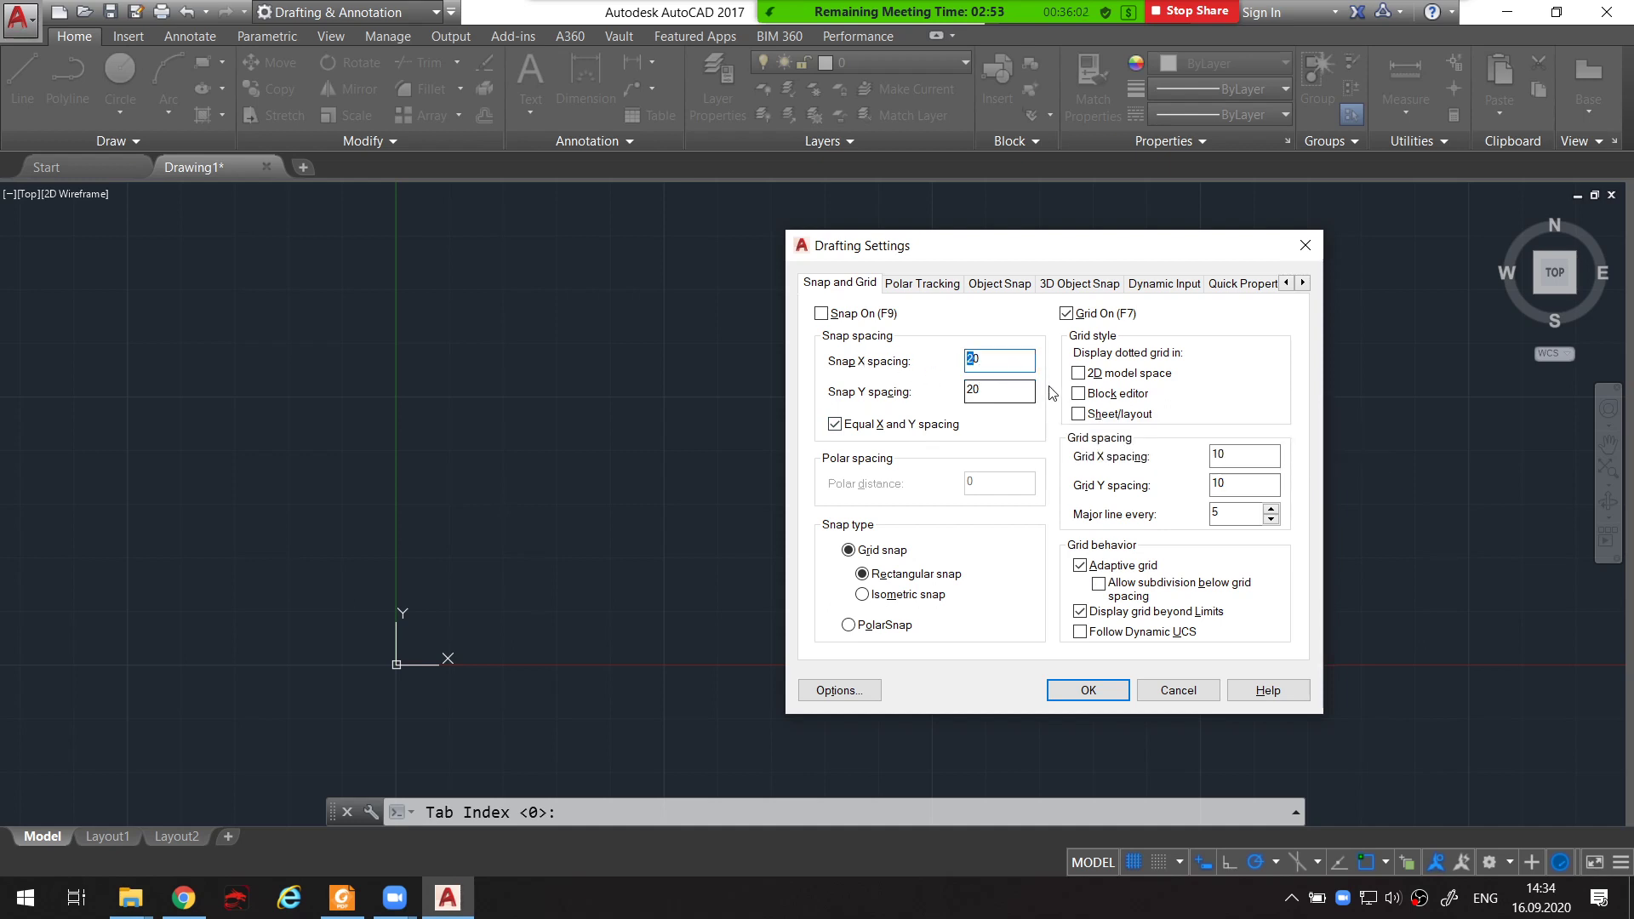
pyautogui.write('10')
pyautogui.hotkey('shift', 'Home')
pyautogui.write('50')
pyautogui.click(1001, 393)
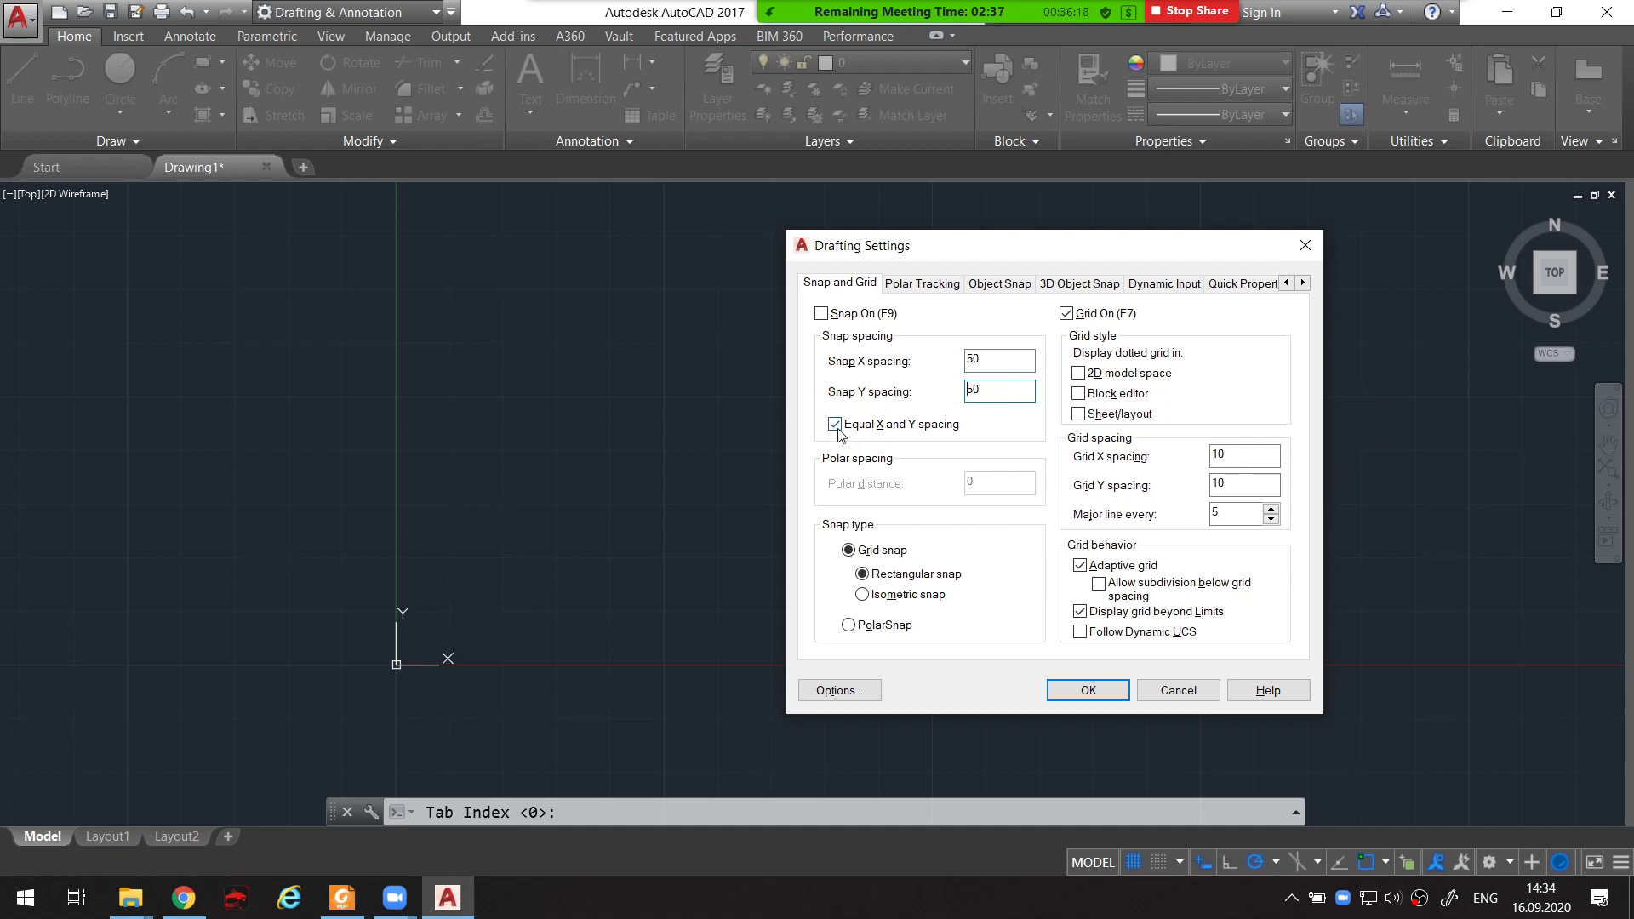
pyautogui.click(919, 431)
pyautogui.doubleClick(975, 391)
pyautogui.write('2')
pyautogui.write('0')
pyautogui.click(992, 366)
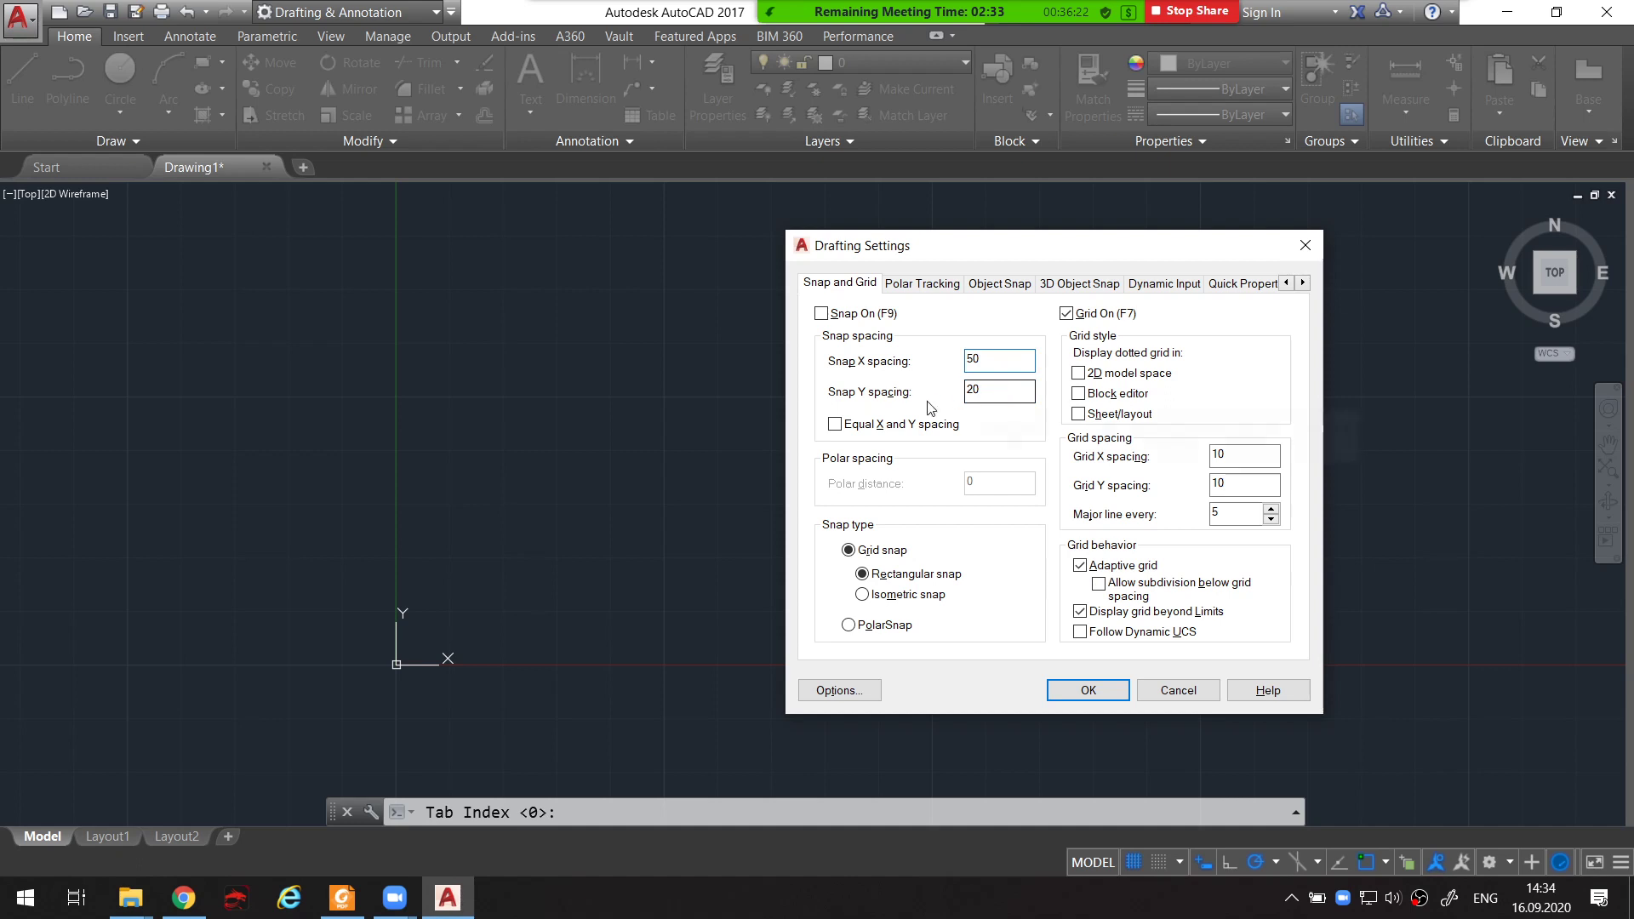
pyautogui.click(910, 424)
pyautogui.doubleClick(979, 360)
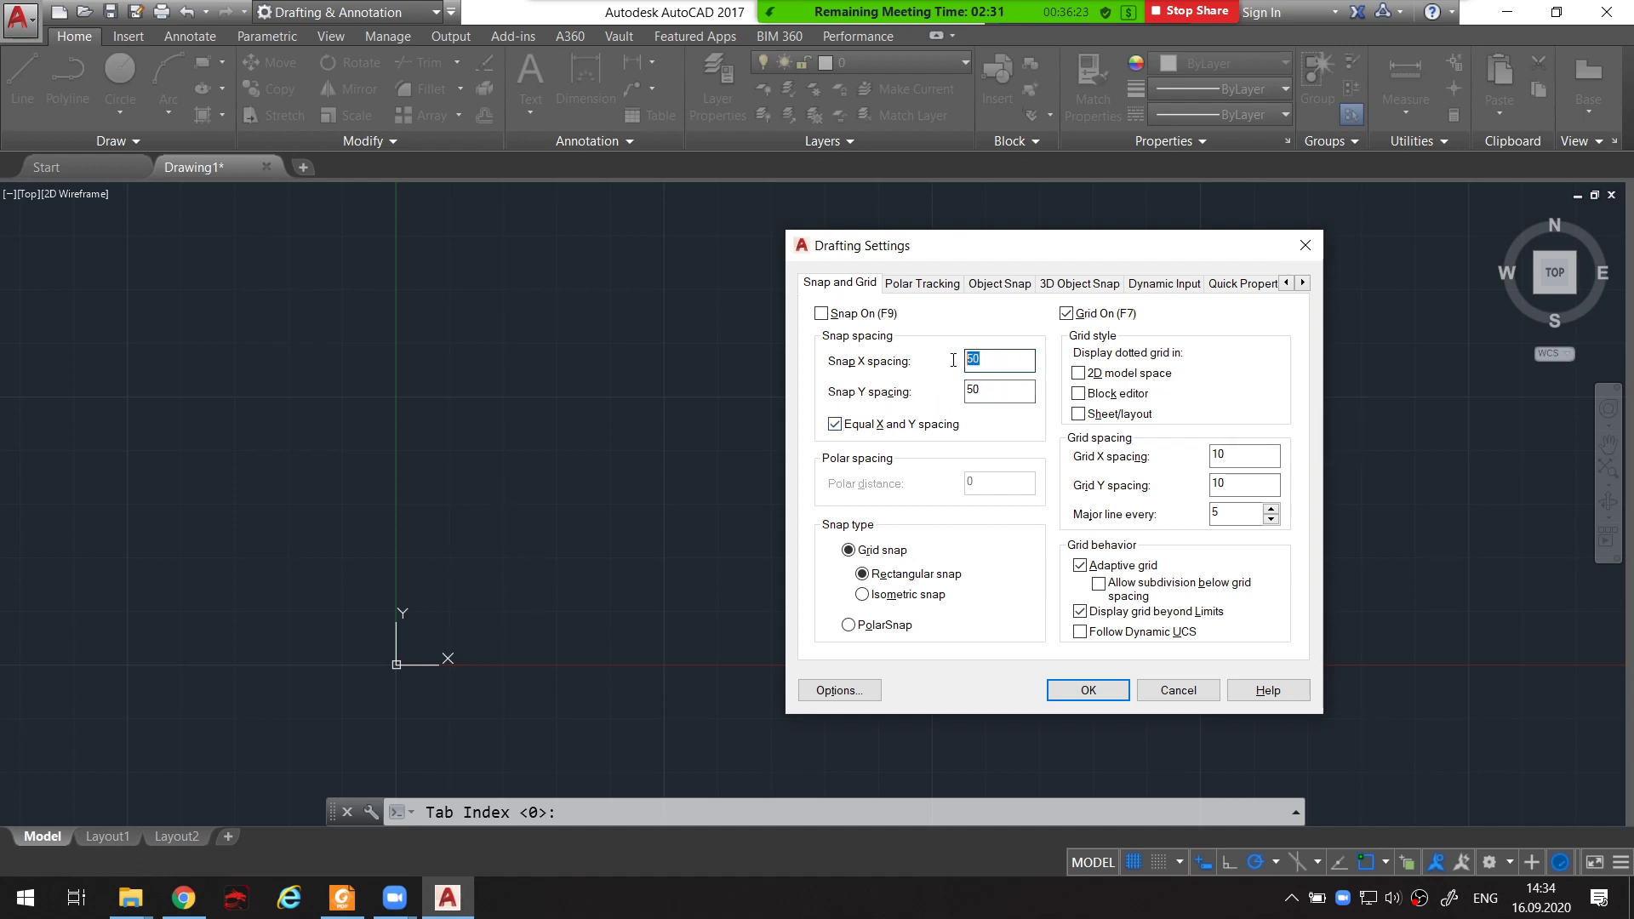
pyautogui.write('10')
pyautogui.click(990, 396)
# Confirm the 10-unit snap and grid spacing with OK, then briefly open the status-bar customization list
pyautogui.click(1093, 690)
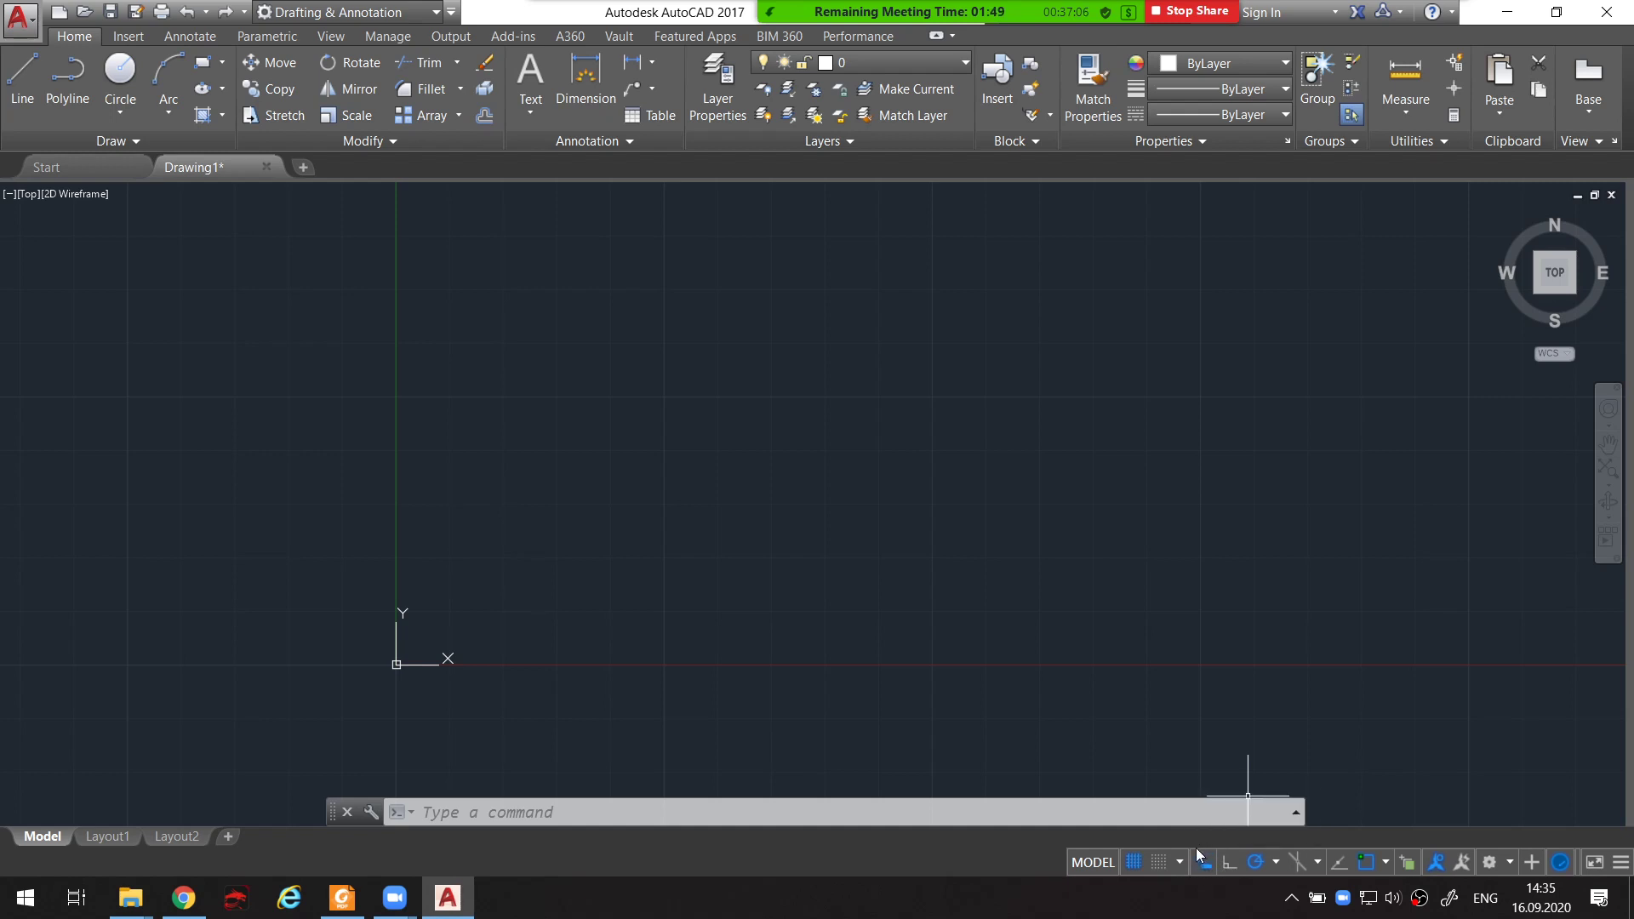
pyautogui.click(1621, 863)
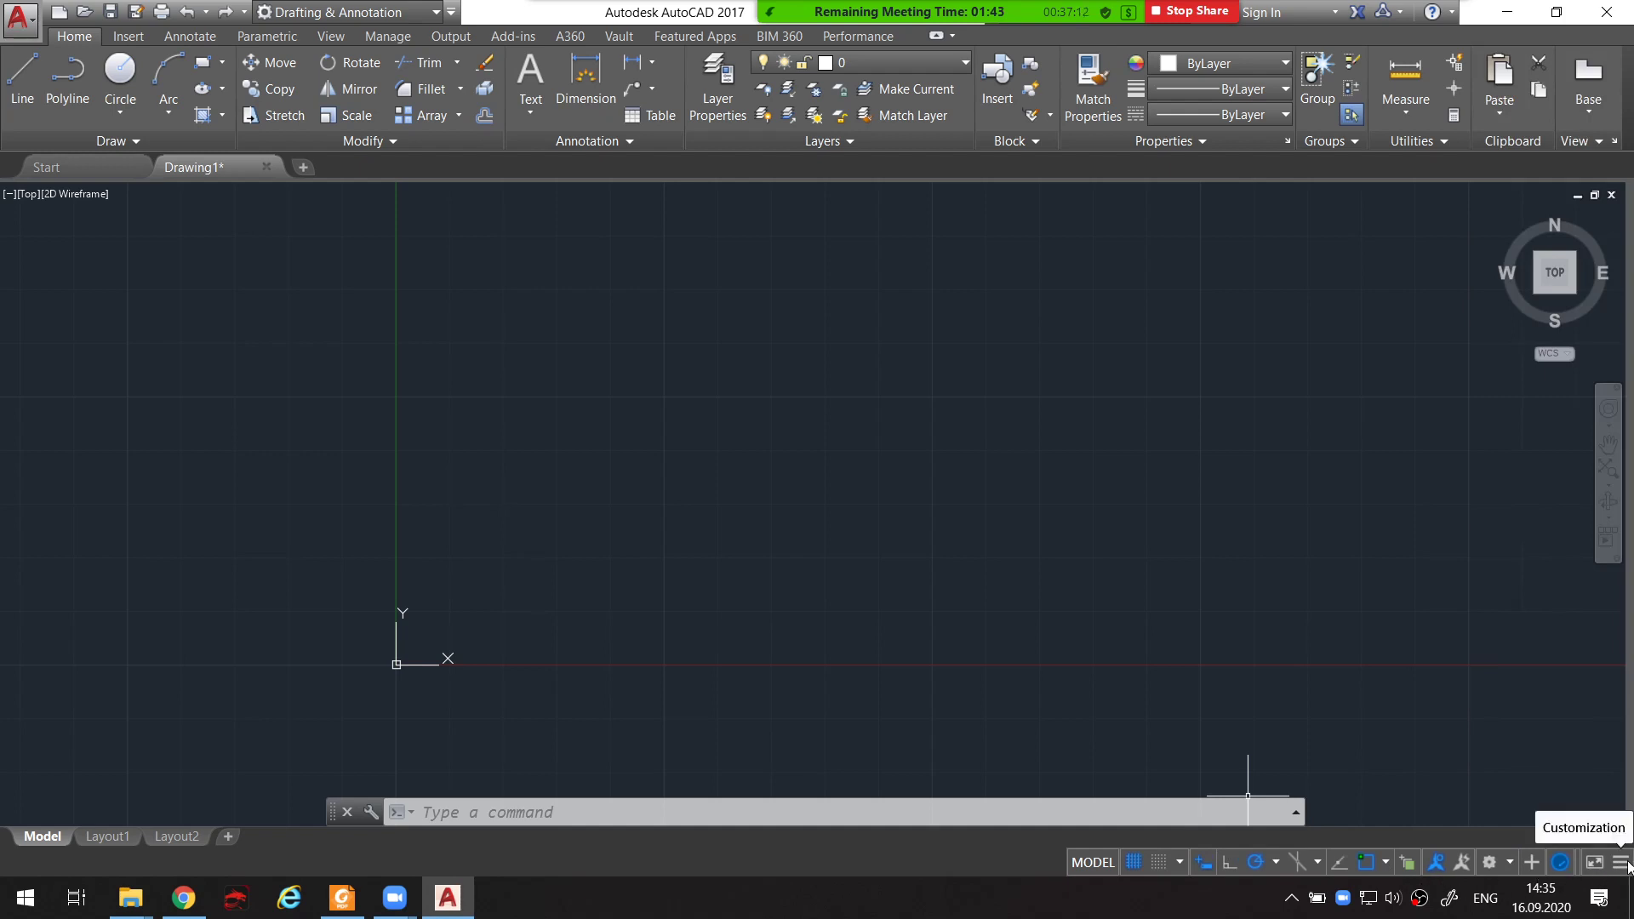
# Add Dynamic Input to the status bar through Customization and switch it on
pyautogui.click(1623, 863)
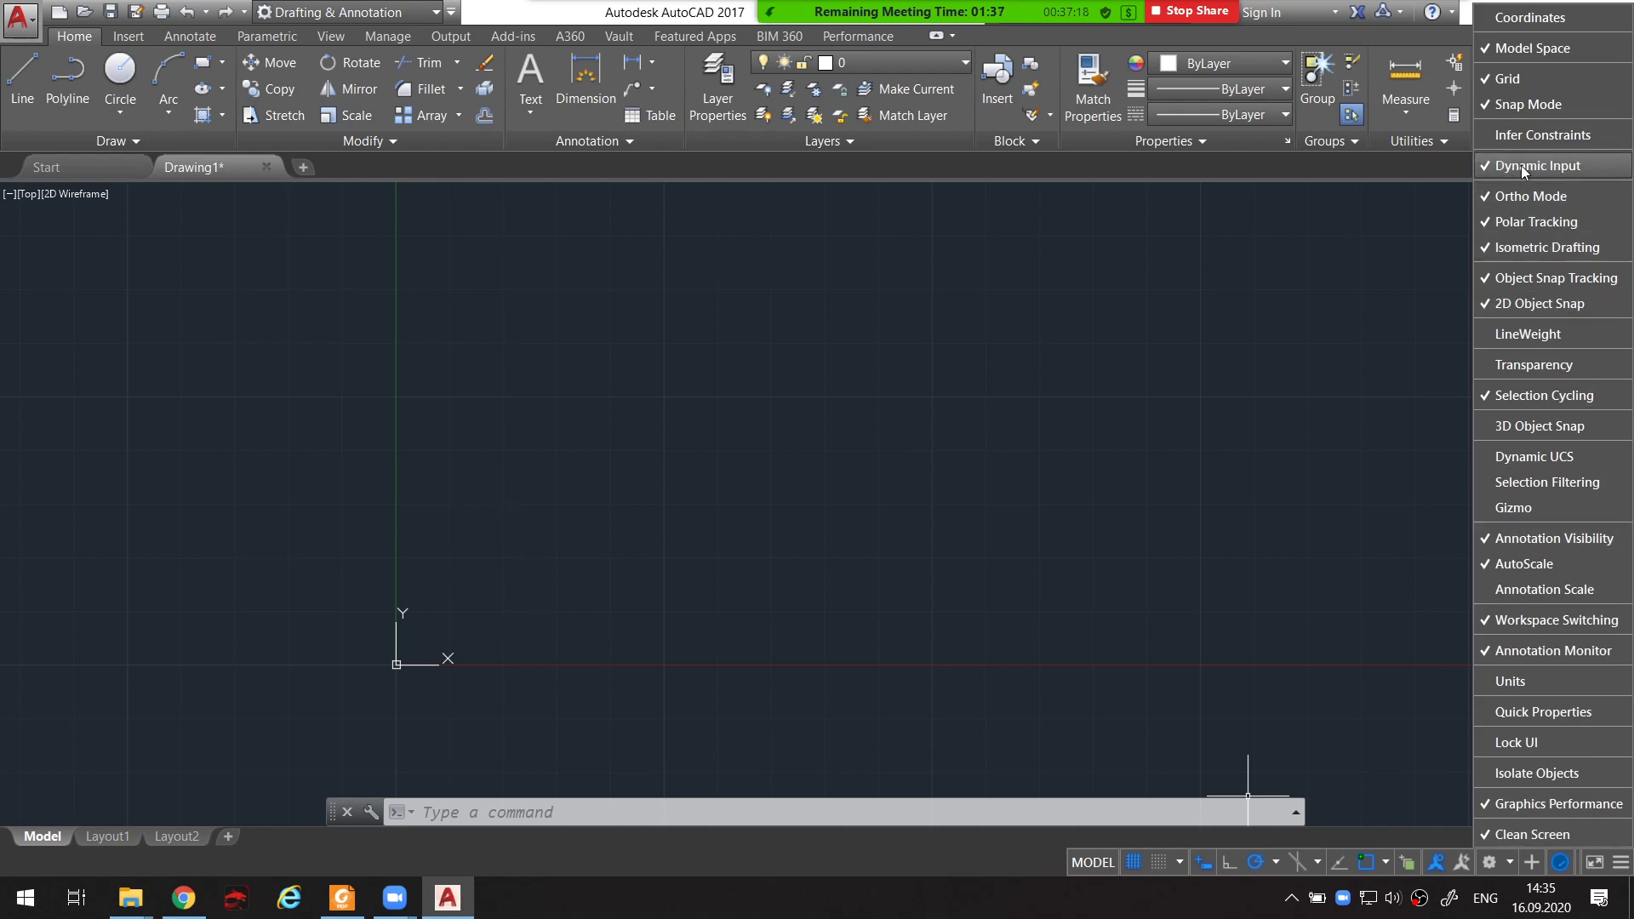
pyautogui.click(1205, 863)
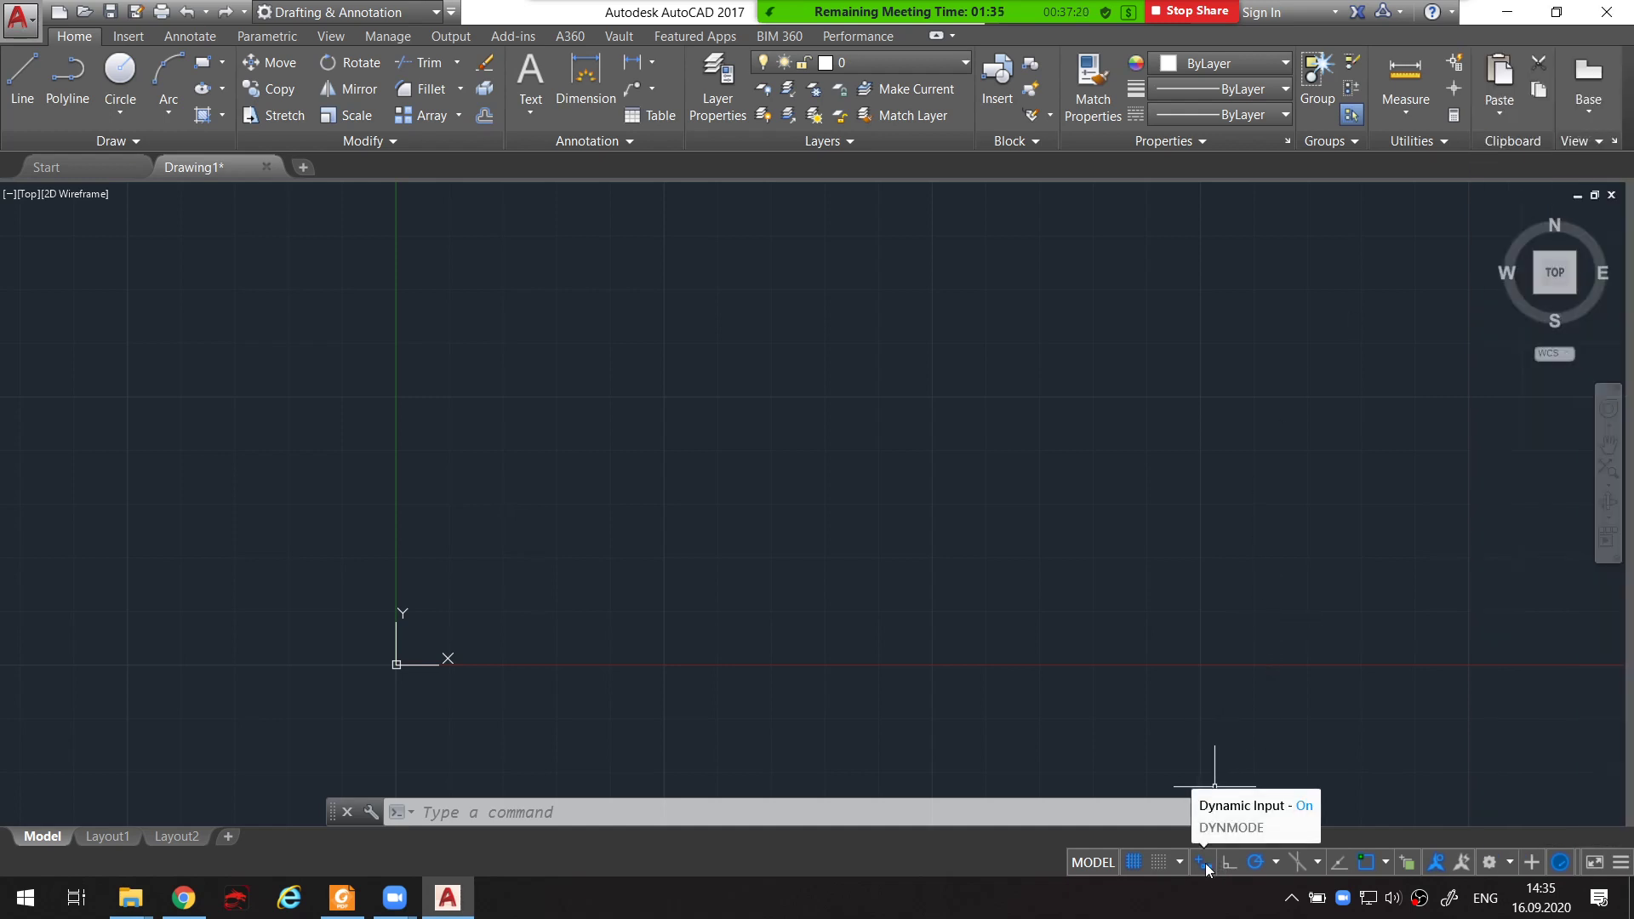
pyautogui.click(1117, 679)
pyautogui.click(1187, 709)
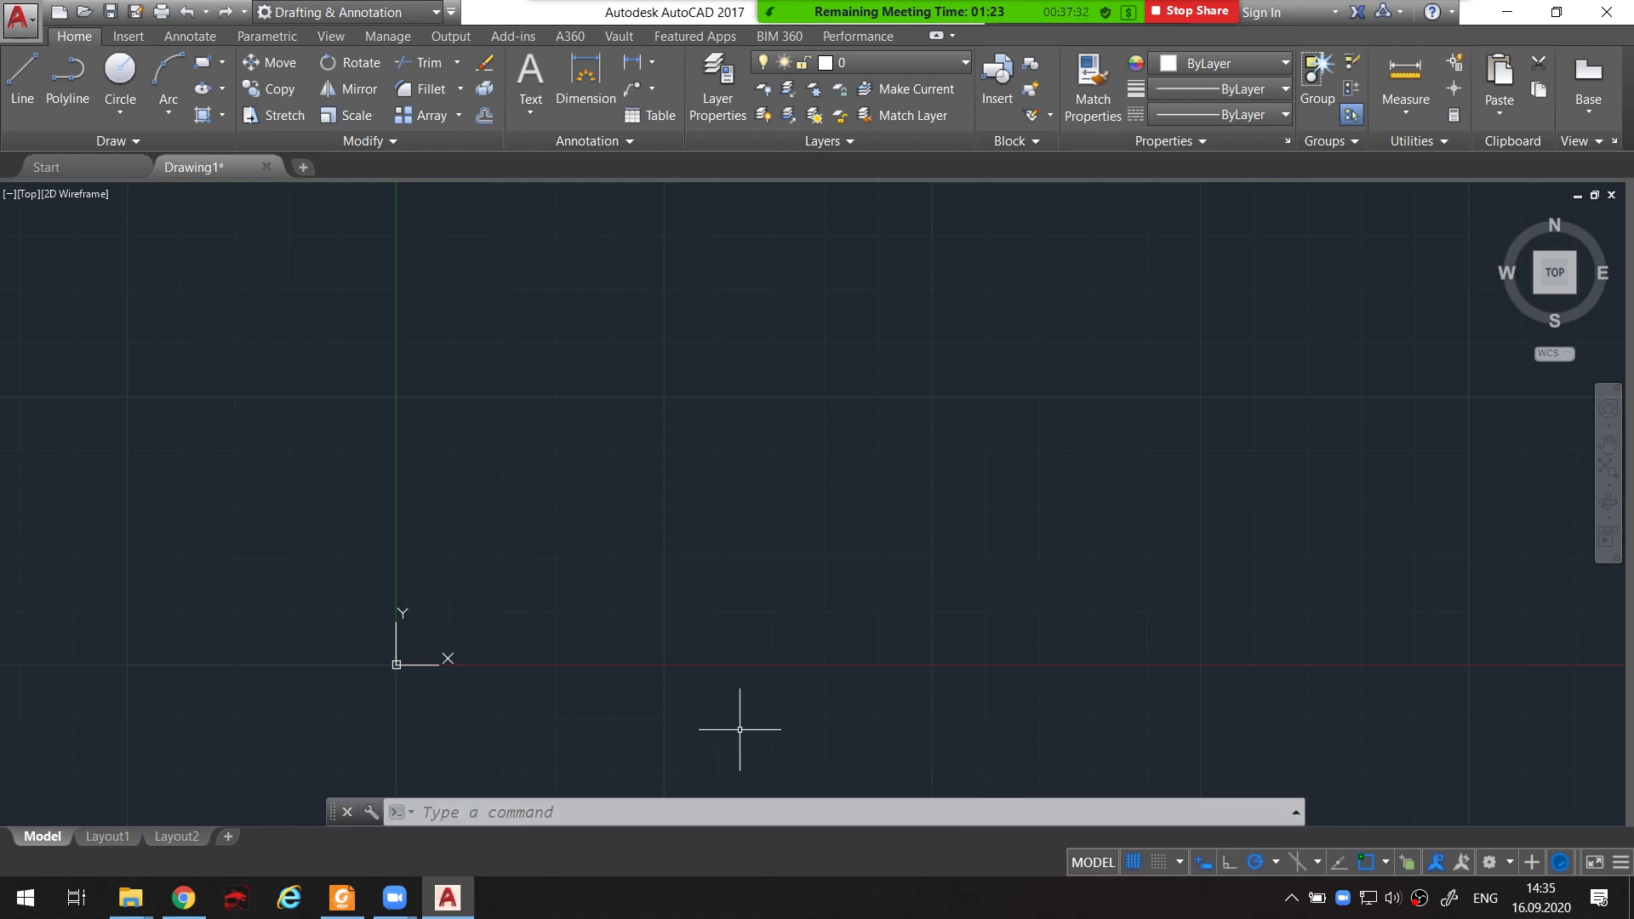
# Start the Line command so Dynamic Input shows the Specify first point prompt
pyautogui.moveTo(359, 774)
pyautogui.mouseDown()
pyautogui.moveTo(343, 833)
pyautogui.moveTo(570, 779)
pyautogui.moveTo(356, 781)
pyautogui.mouseUp()
pyautogui.click(23, 81)
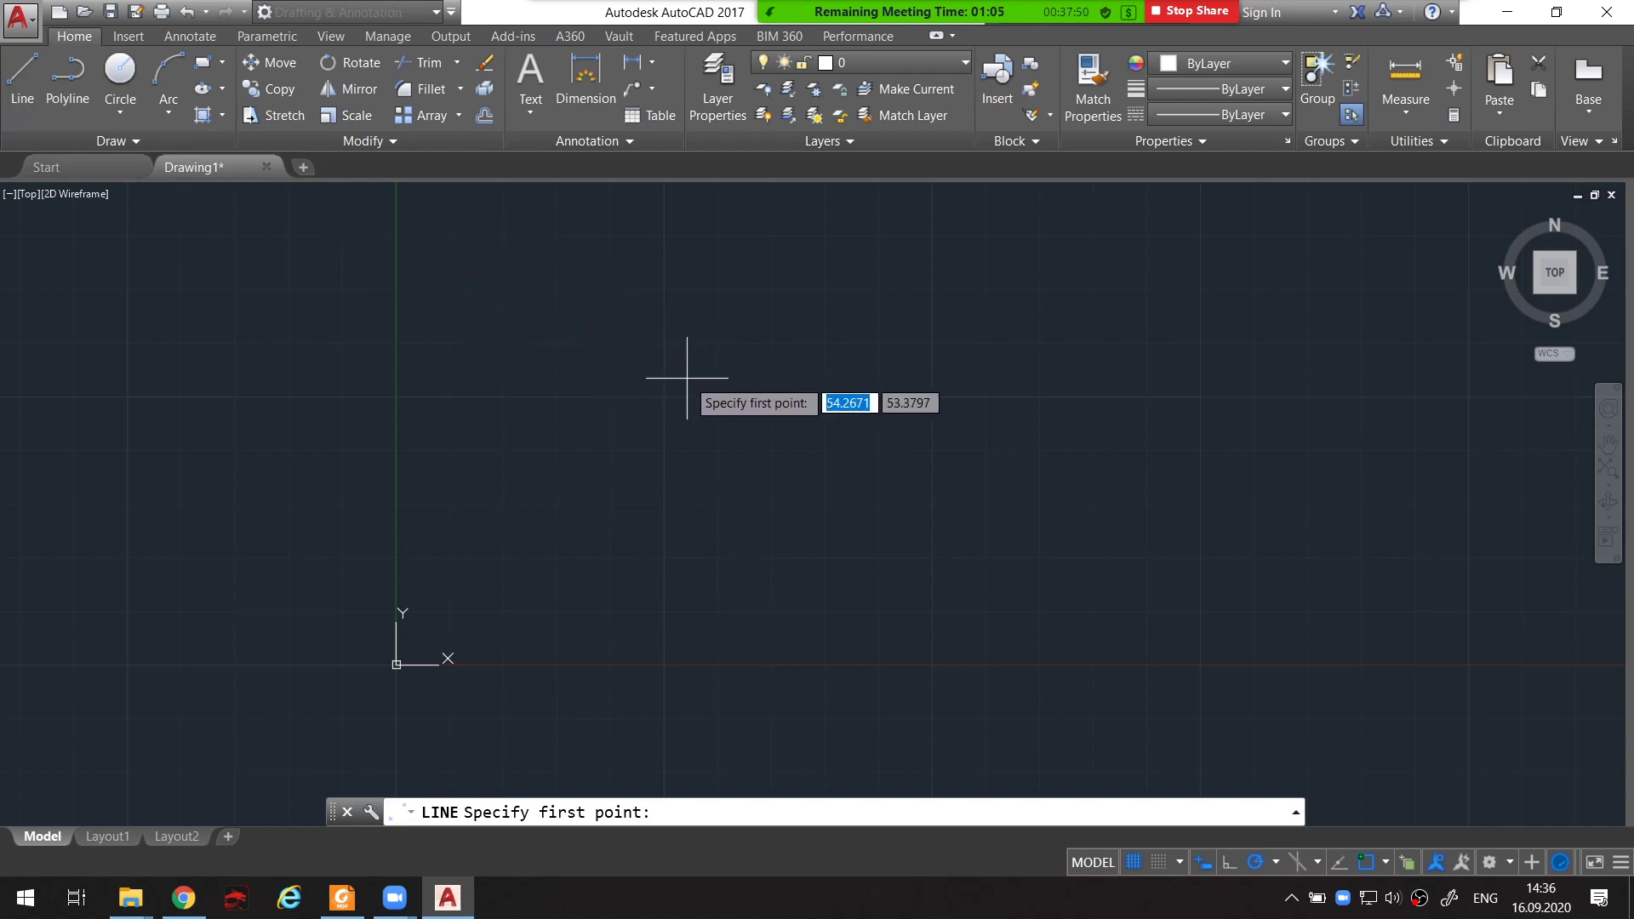
pyautogui.moveTo(709, 381)
pyautogui.mouseDown()
pyautogui.moveTo(970, 415)
pyautogui.moveTo(868, 380)
pyautogui.moveTo(709, 391)
pyautogui.mouseUp()
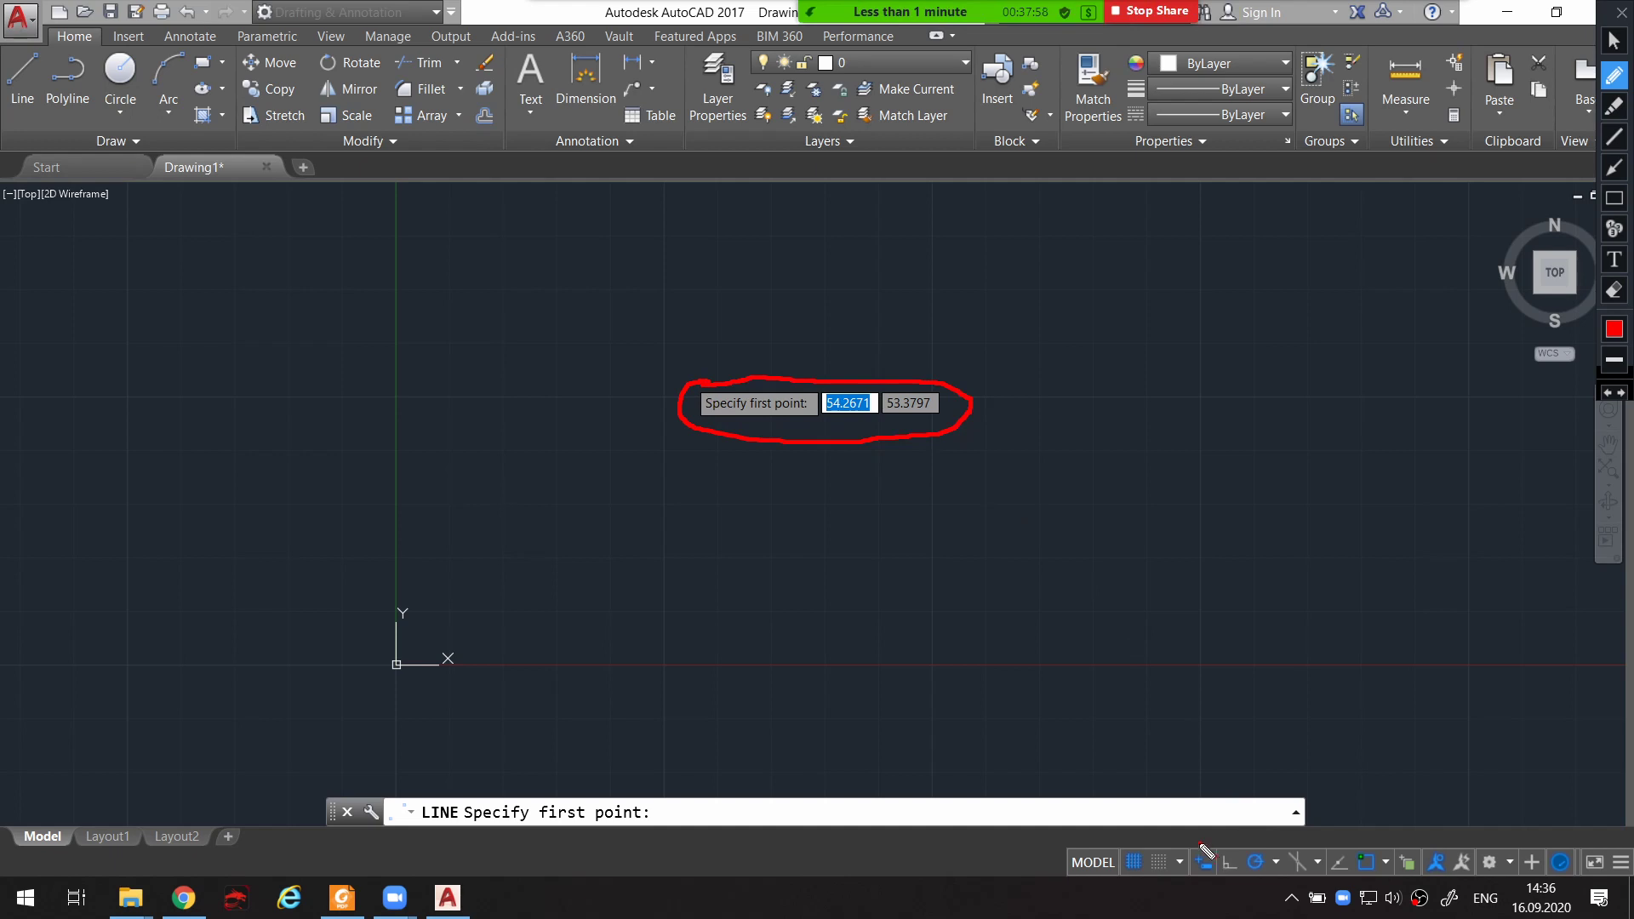
pyautogui.moveTo(1215, 858)
pyautogui.mouseDown()
pyautogui.moveTo(1184, 860)
pyautogui.moveTo(1215, 872)
pyautogui.moveTo(1217, 857)
pyautogui.mouseUp()
pyautogui.moveTo(708, 417); pyautogui.dragTo(800, 415)
pyautogui.moveTo(450, 824); pyautogui.dragTo(637, 832)
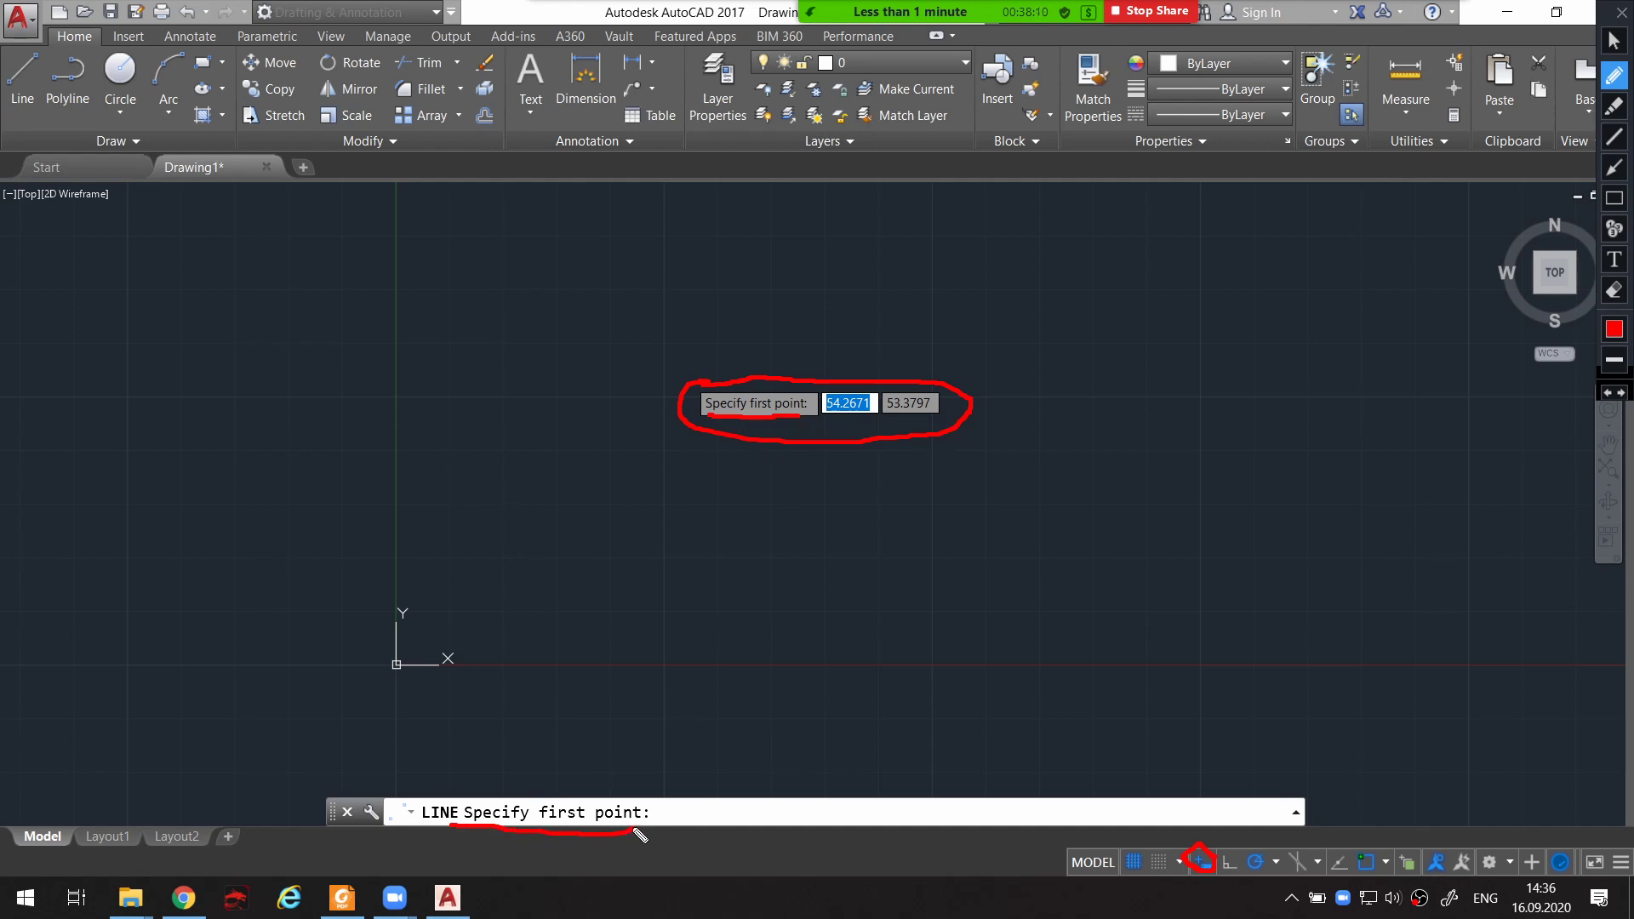